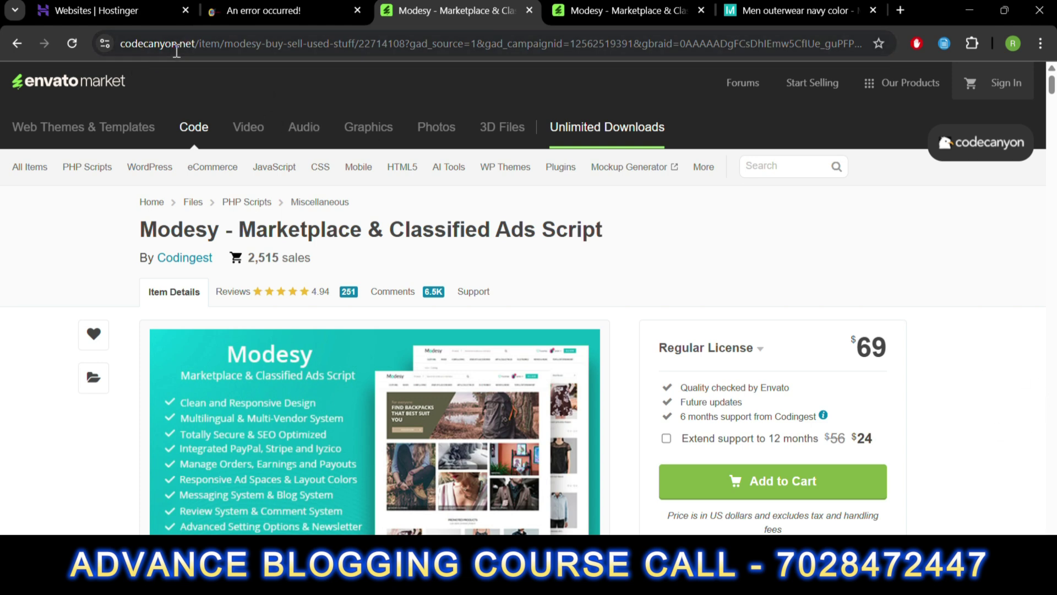
Review the Modesy product page, highlighting its title, 2,515 sales figure and $69 price
scroll(727, 286, down, 3)
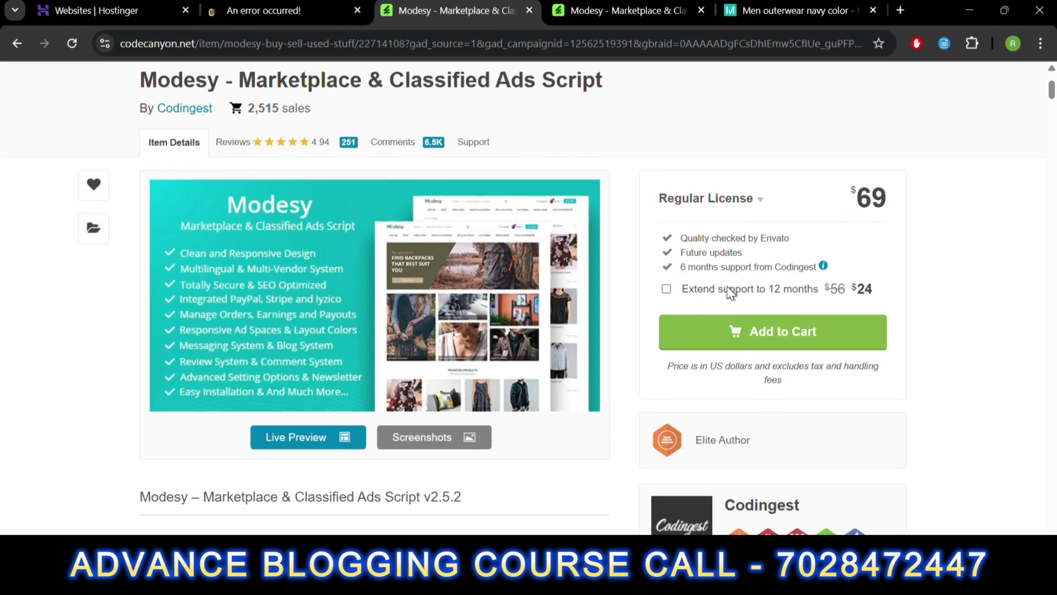
scroll(726, 287, up, 3)
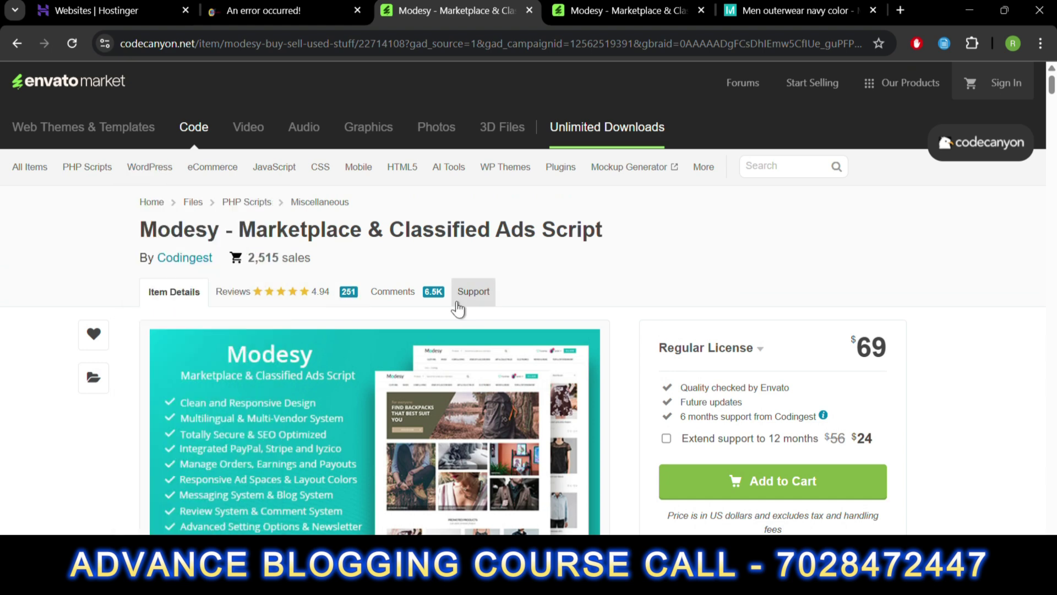
drag(309, 261, 248, 258)
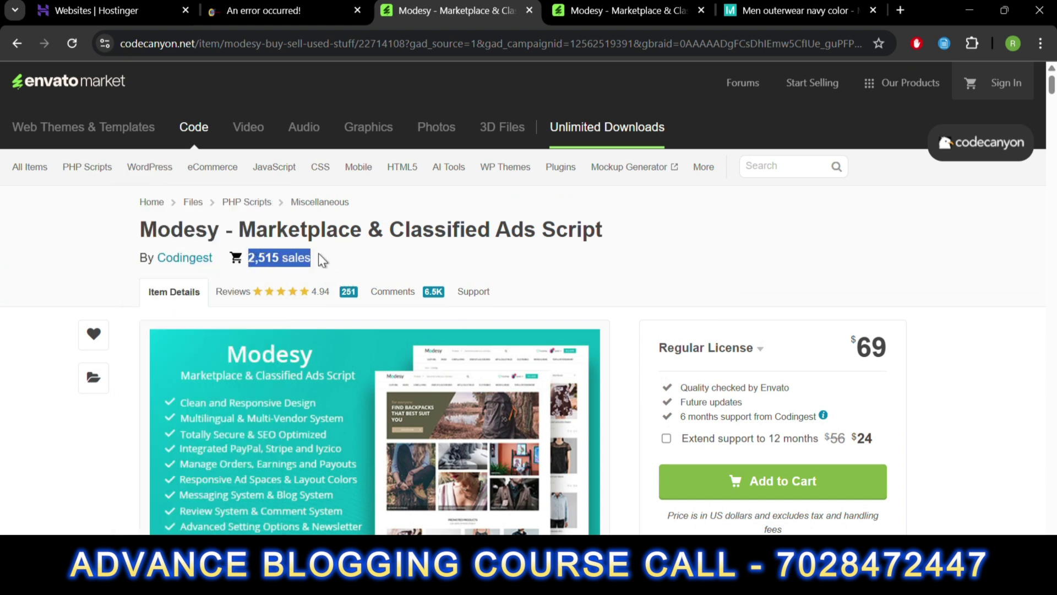
click(385, 277)
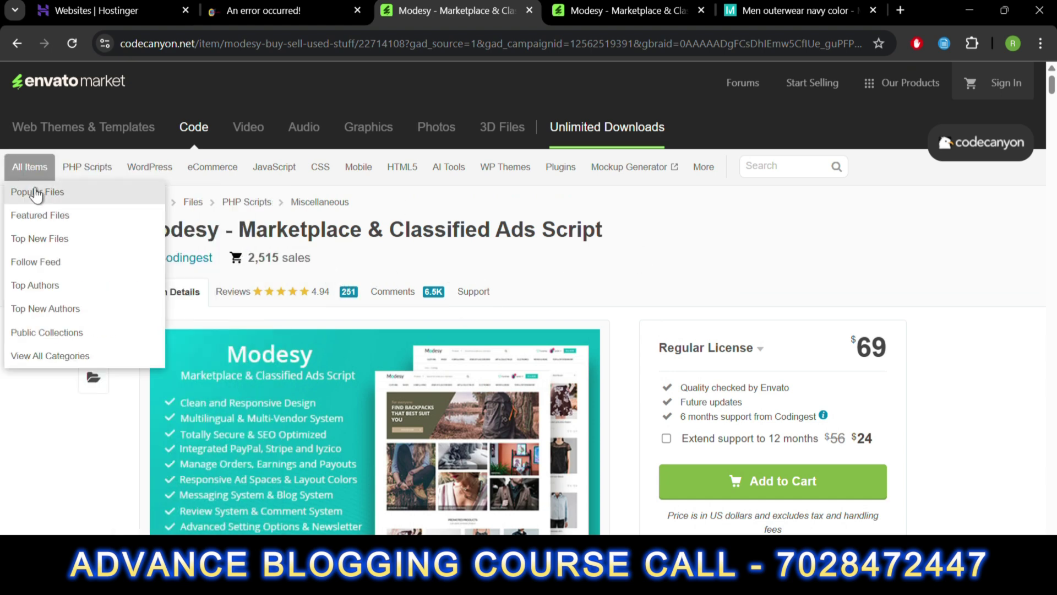
drag(121, 236, 686, 242)
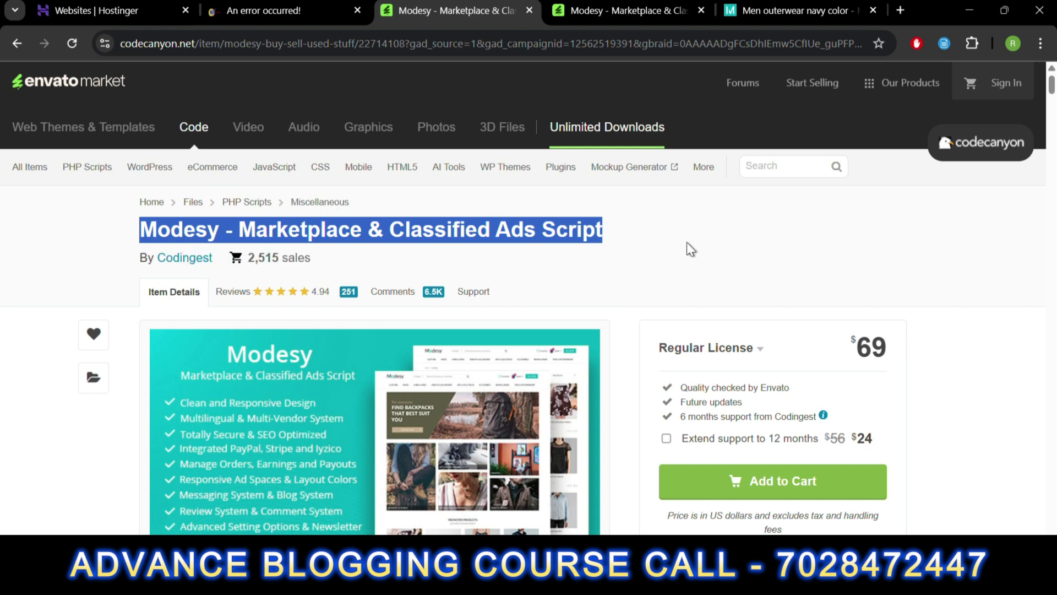
click(690, 242)
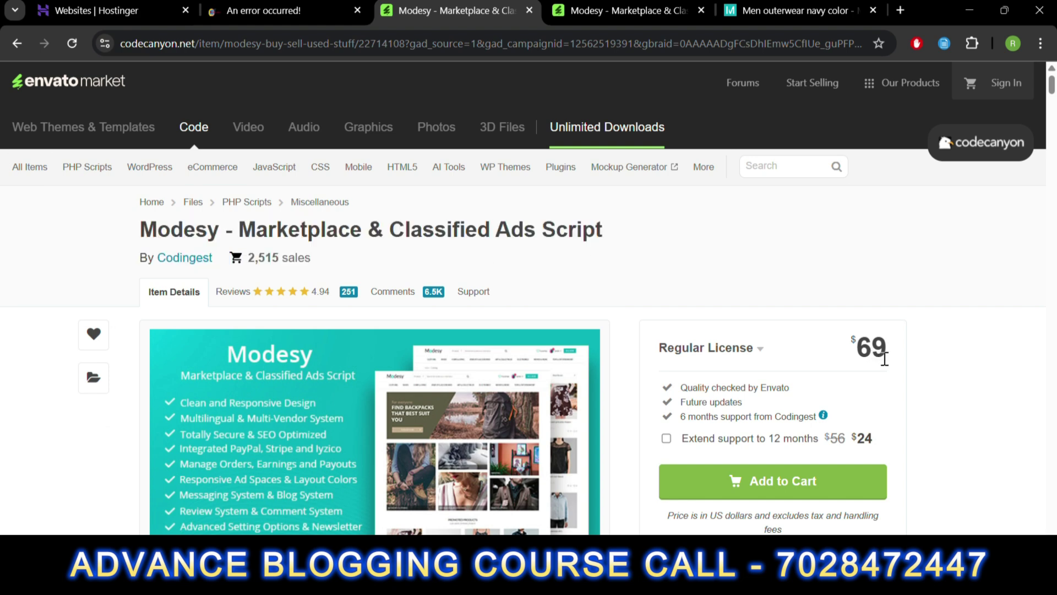
drag(888, 354, 844, 338)
click(878, 261)
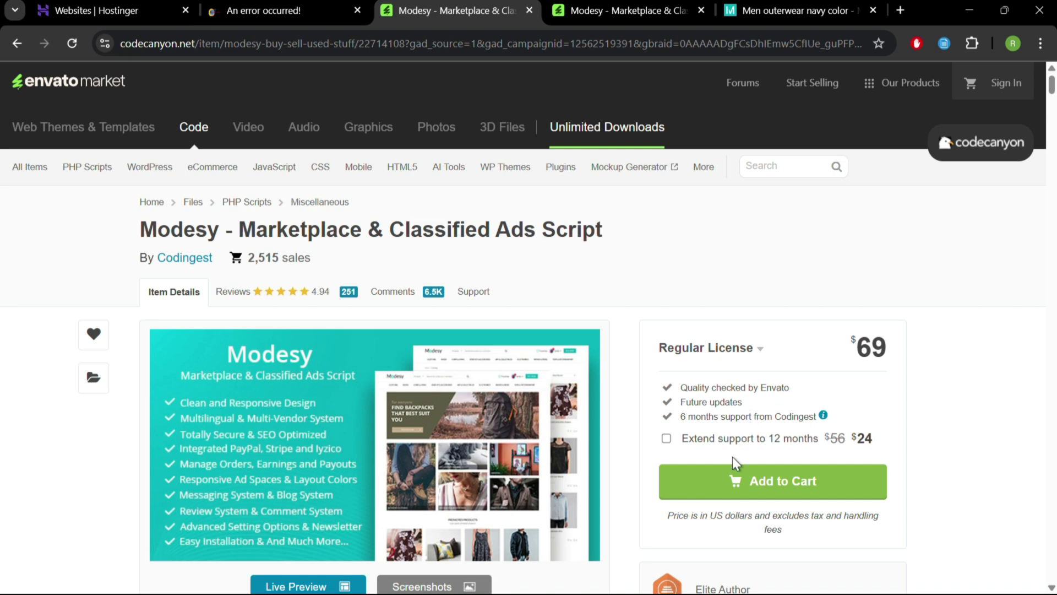
click(940, 377)
drag(878, 347, 863, 345)
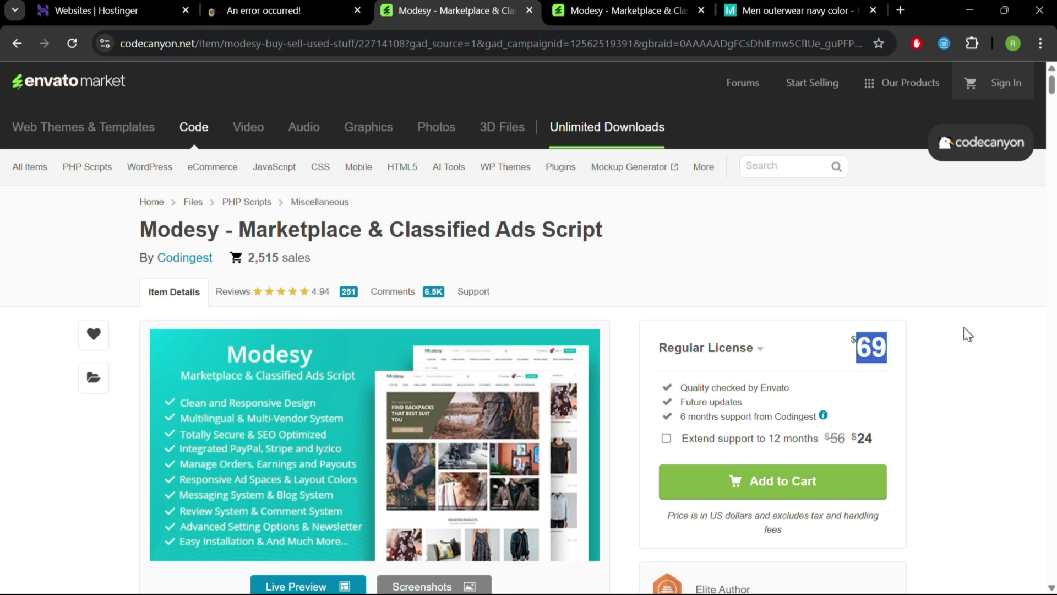
click(987, 321)
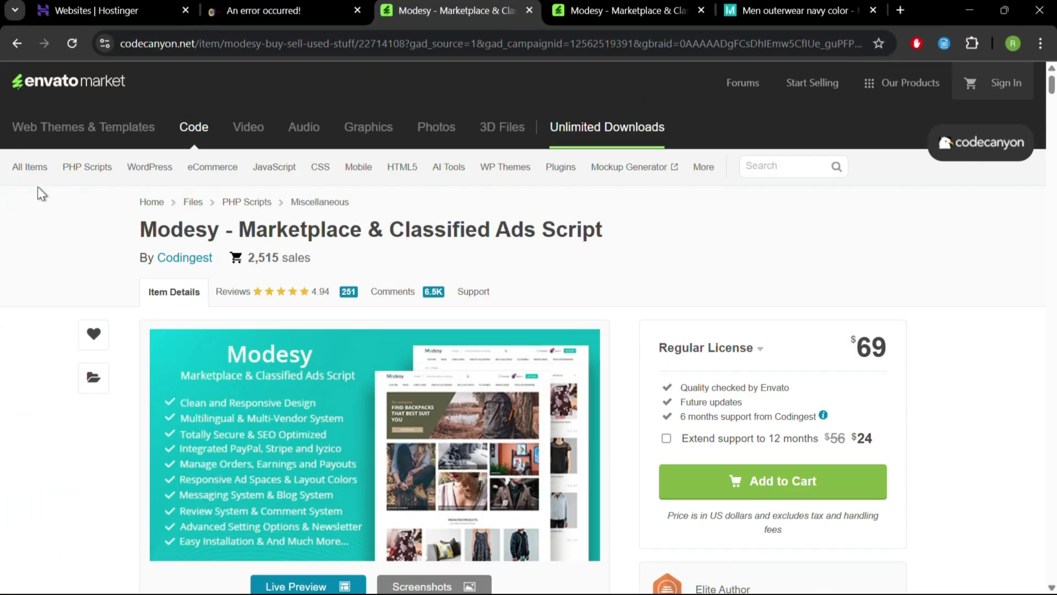
drag(144, 226, 606, 227)
click(725, 227)
Inspect the preview image, Regular License section, breadcrumb trail and 69 price
scroll(723, 222, down, 4)
scroll(715, 275, up, 4)
scroll(832, 357, down, 1)
drag(916, 292, 857, 271)
click(957, 276)
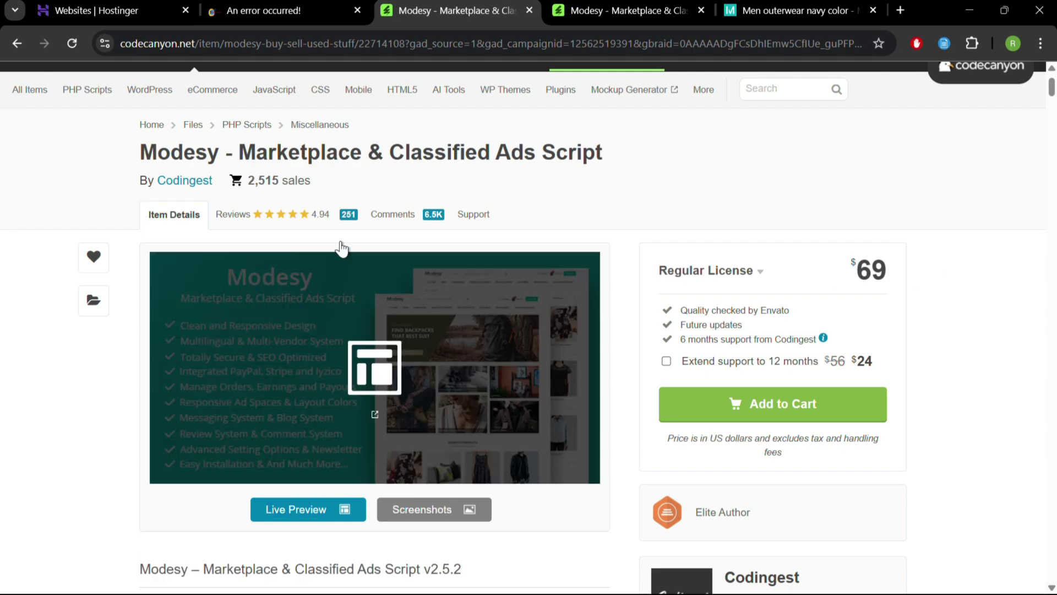
scroll(536, 371, down, 6)
scroll(536, 371, up, 7)
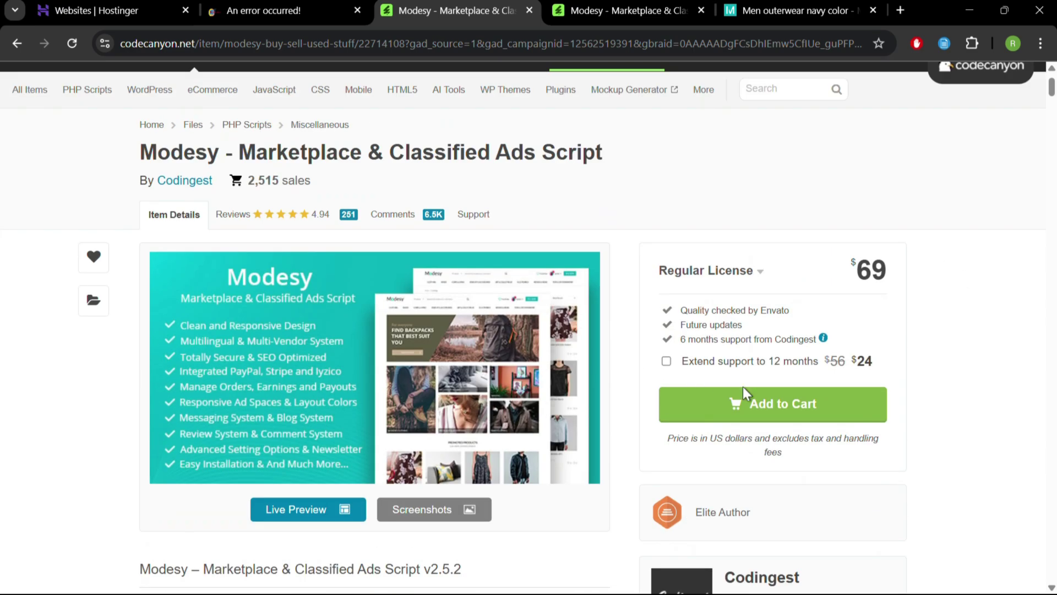
scroll(939, 330, down, 5)
scroll(940, 329, up, 5)
drag(860, 312, 821, 322)
click(768, 259)
drag(654, 237, 137, 197)
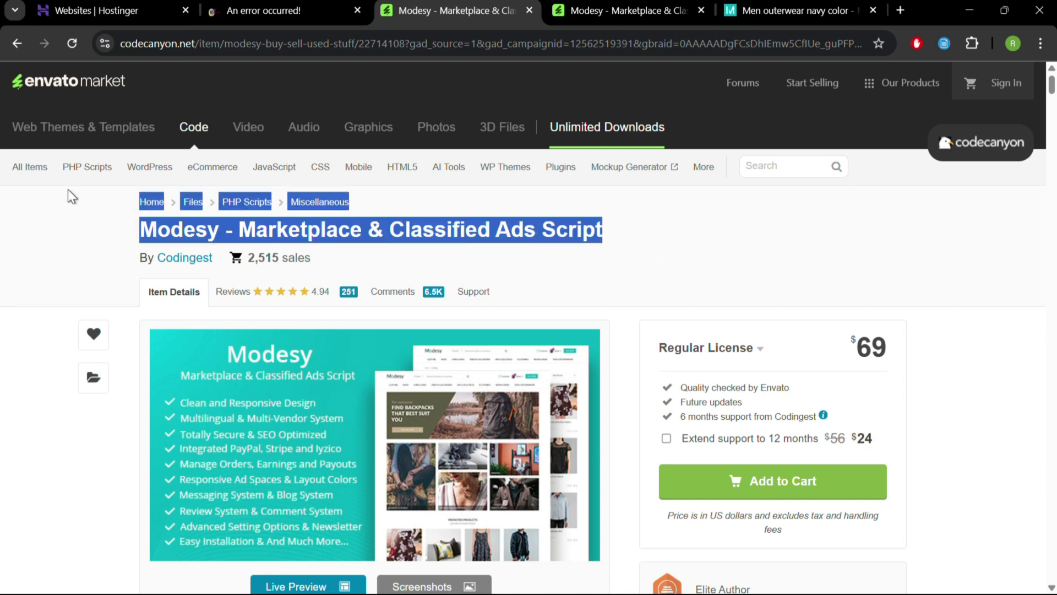
click(138, 197)
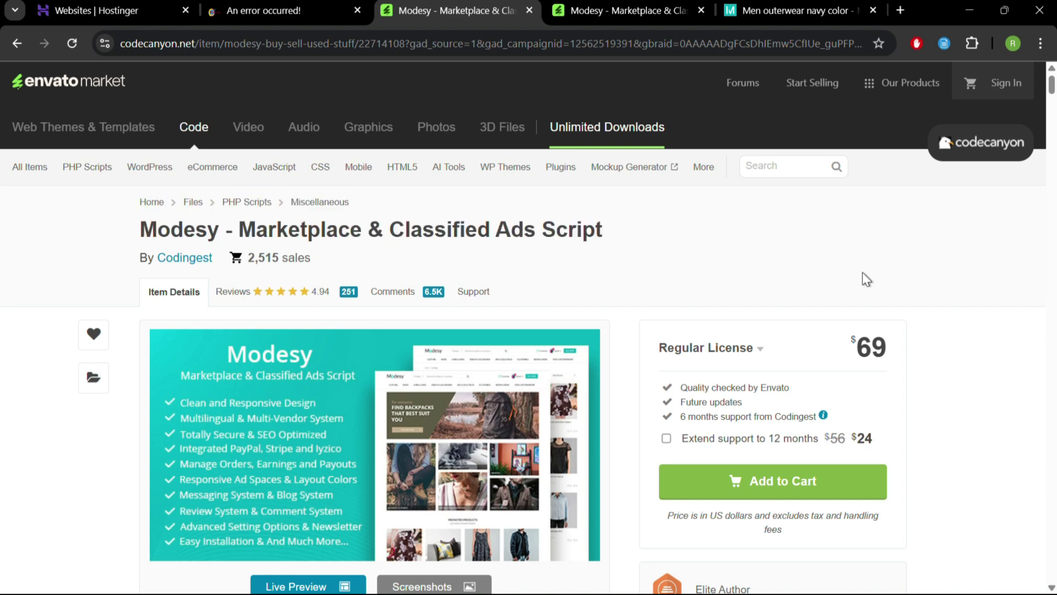
scroll(860, 330, down, 2)
drag(915, 287, 797, 229)
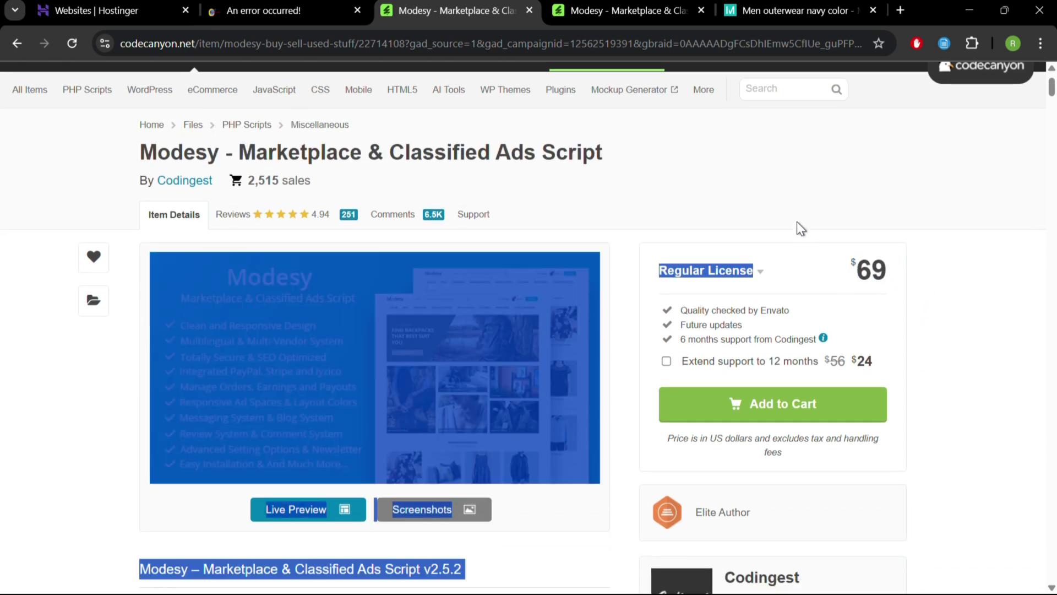
click(833, 266)
drag(834, 266, 906, 273)
click(954, 287)
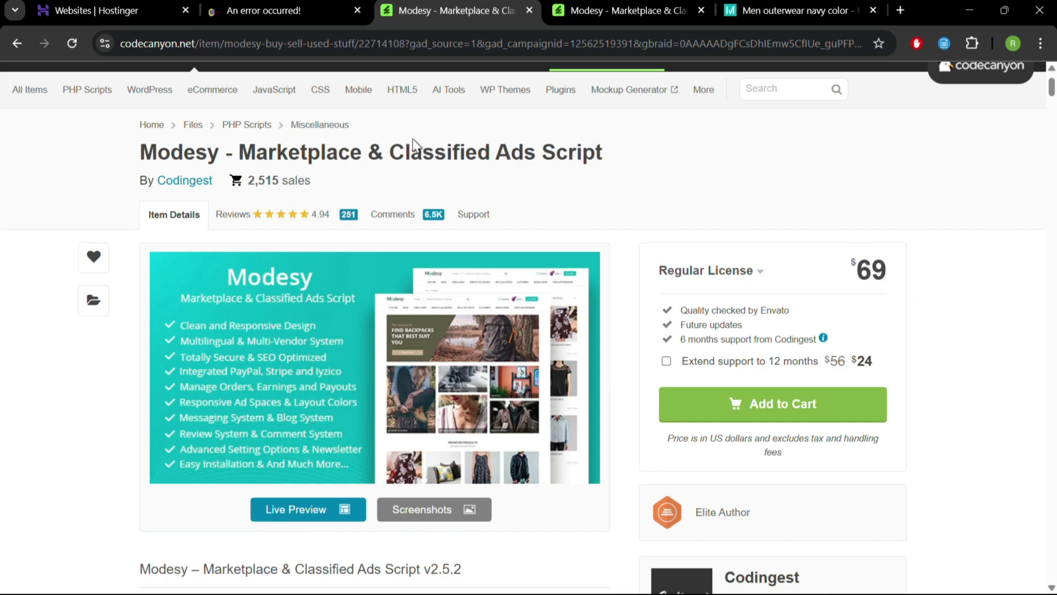
drag(577, 149, 292, 153)
click(625, 181)
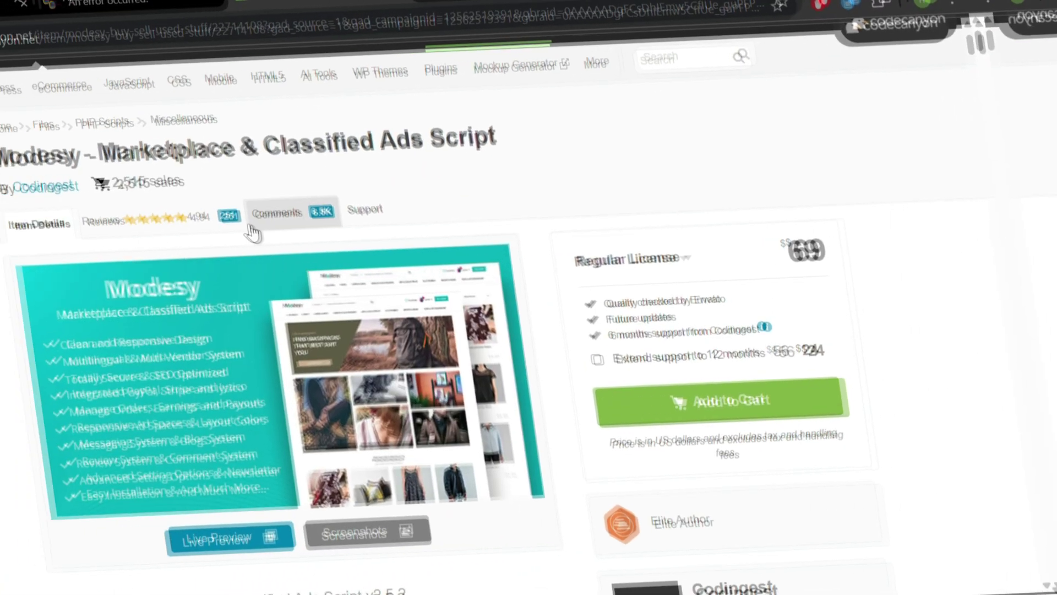
scroll(341, 231, down, 2)
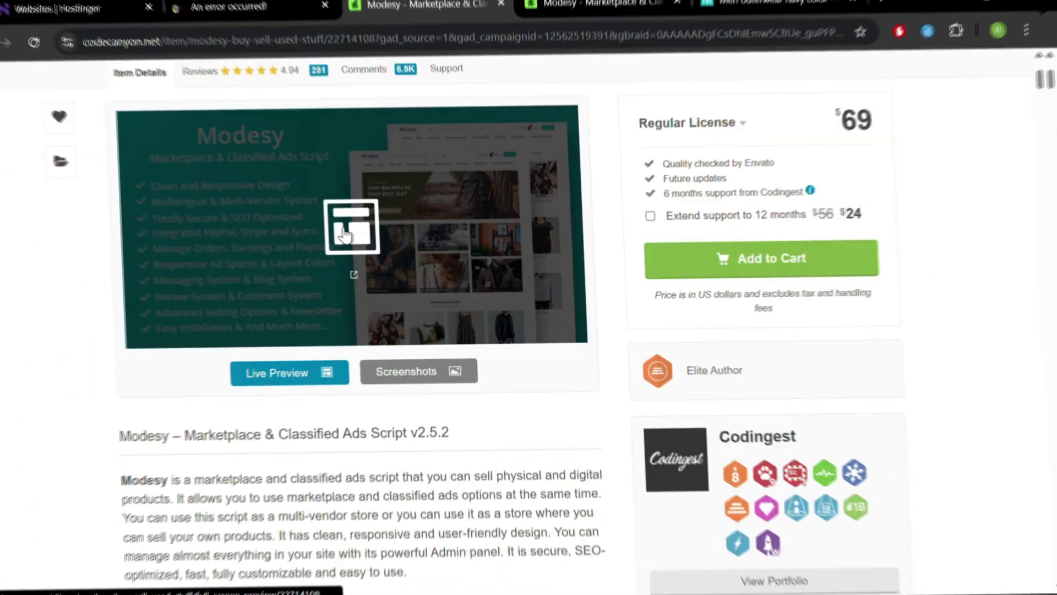
scroll(440, 319, down, 8)
scroll(441, 319, up, 1)
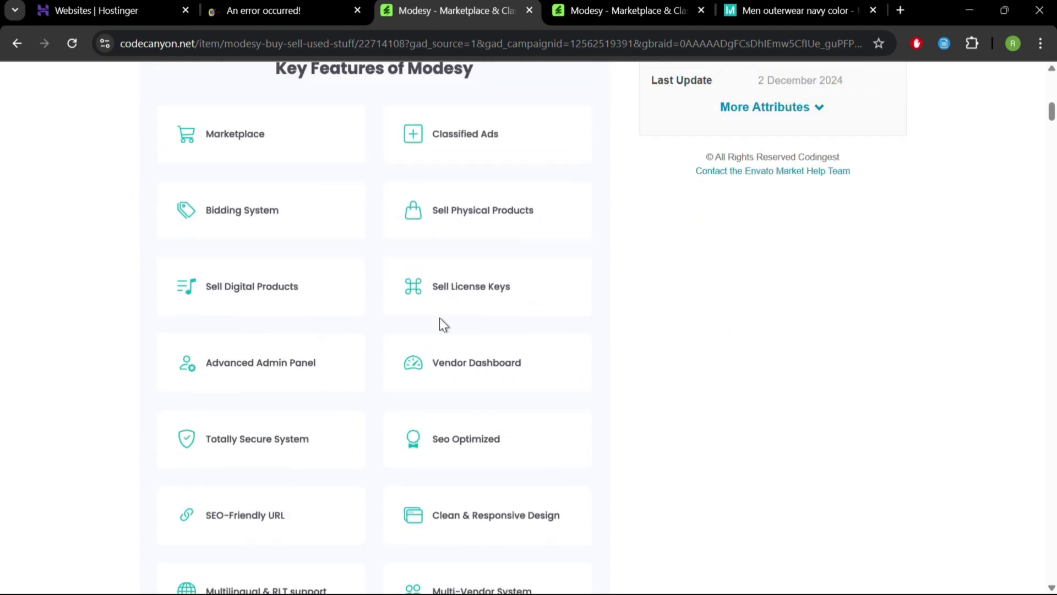
scroll(286, 203, up, 1)
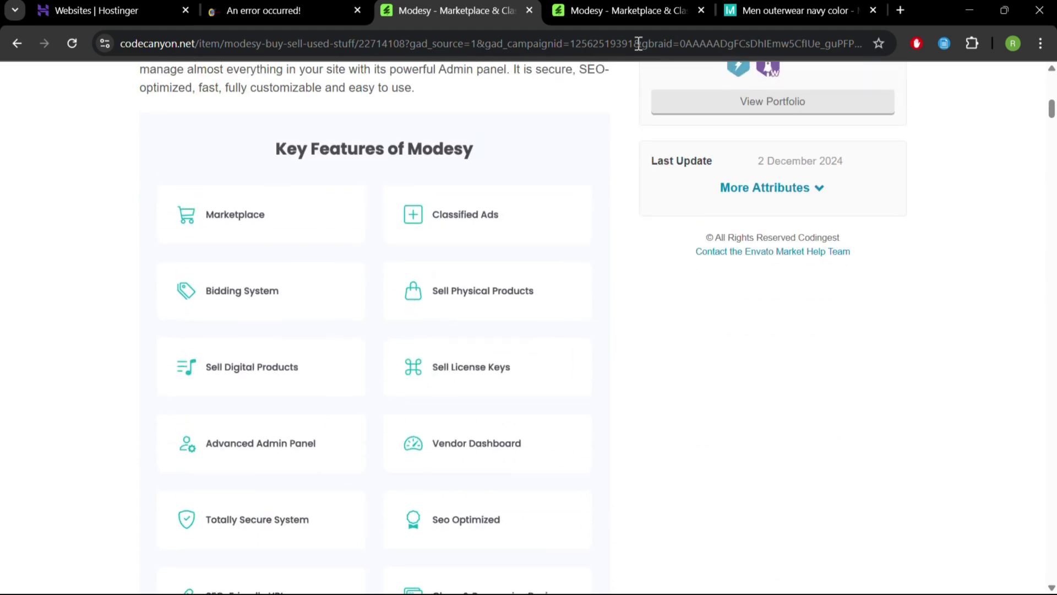
Switch to the Modesy demo tab and go to the store's home page via its logo
click(760, 10)
scroll(605, 303, up, 4)
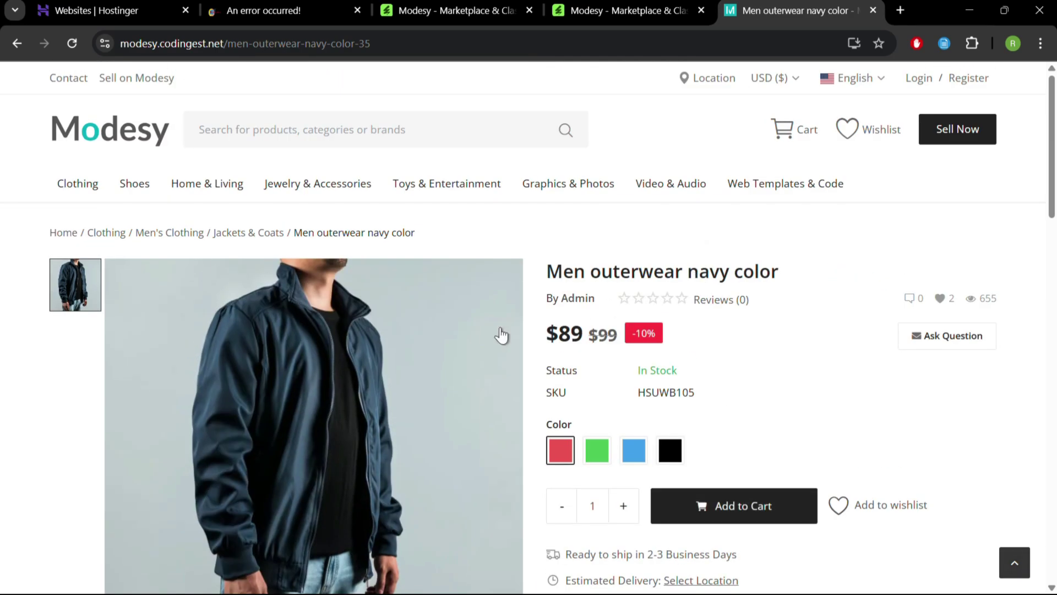
click(111, 130)
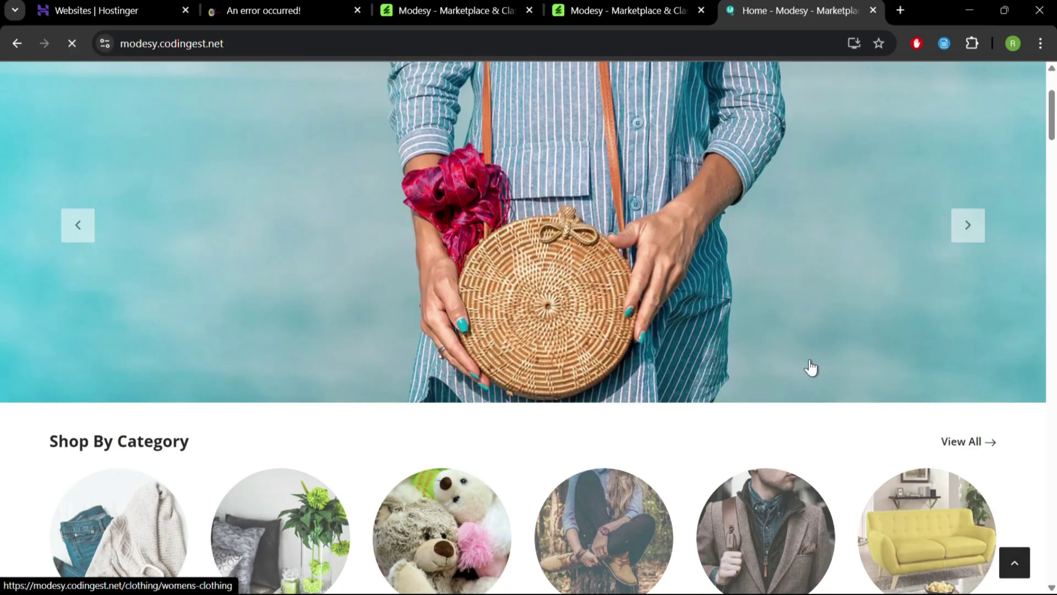
scroll(819, 358, down, 8)
scroll(820, 358, down, 12)
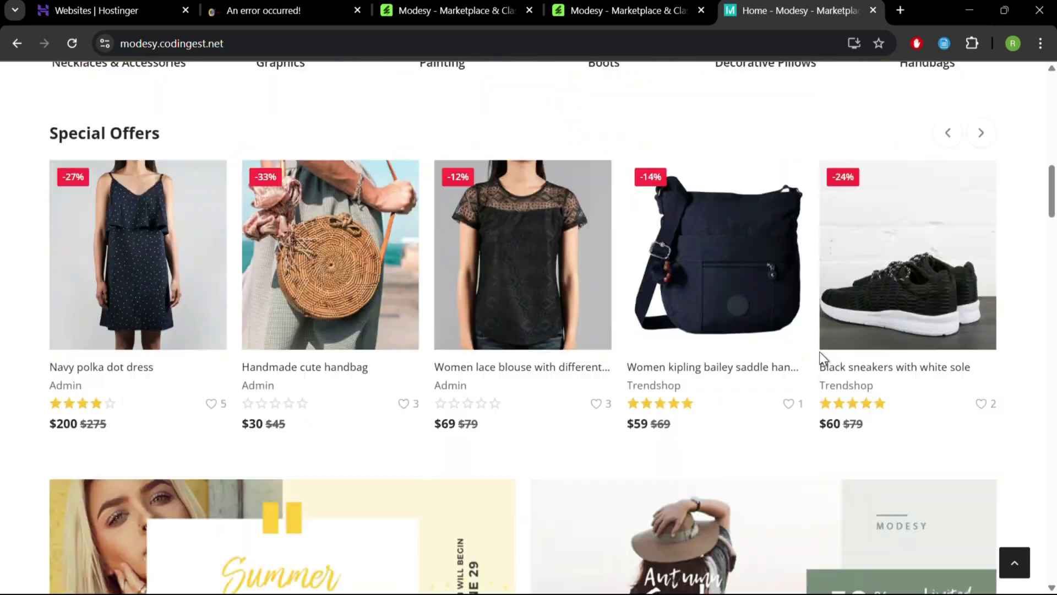
scroll(818, 358, up, 2)
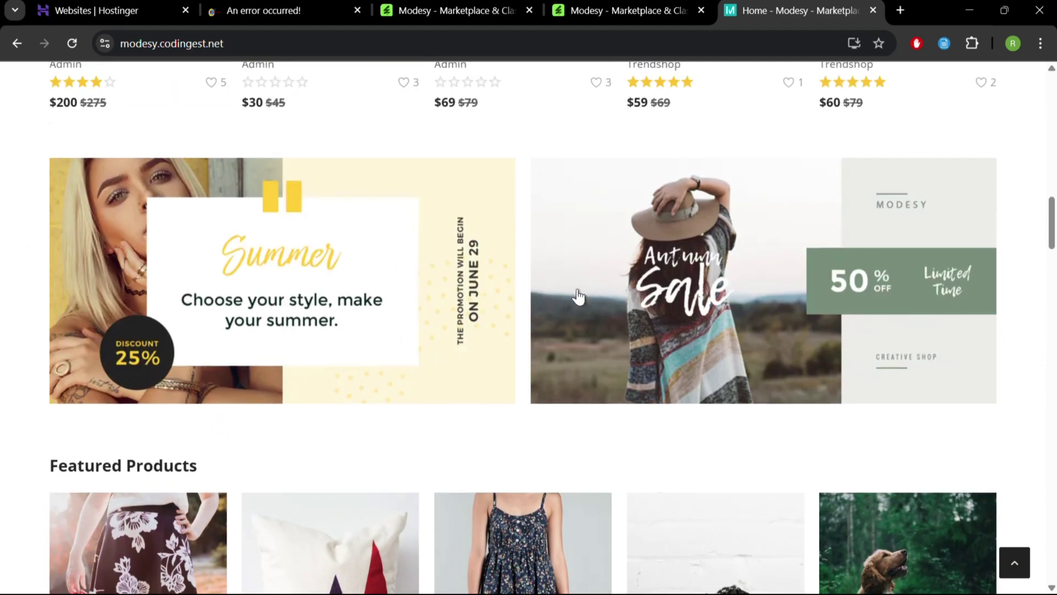
Open the Jewelry & Accessories category from the Autumn Sale banner and browse it
click(557, 283)
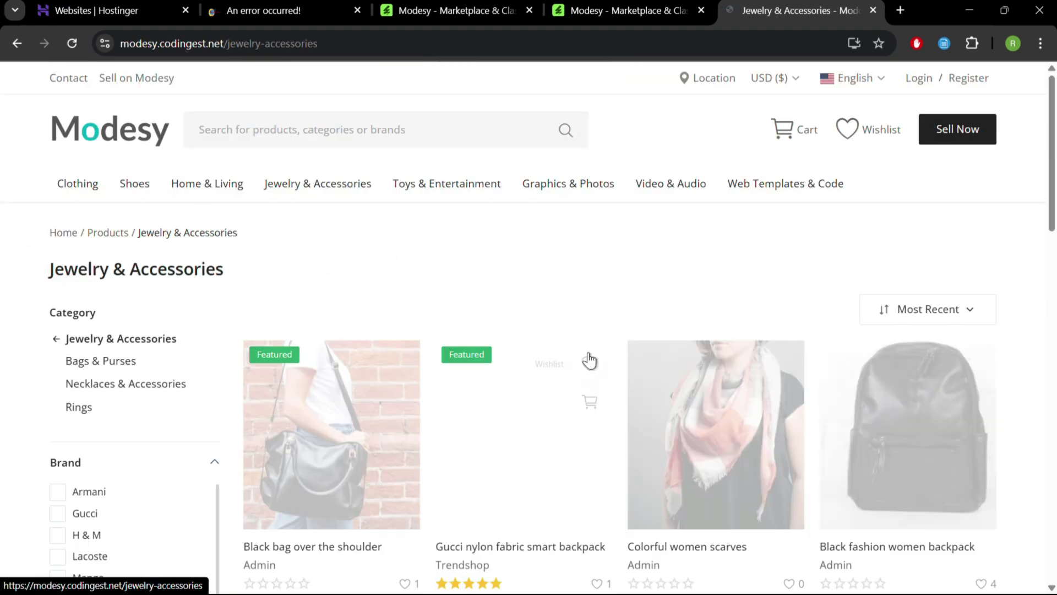
scroll(688, 375, down, 4)
scroll(716, 385, down, 10)
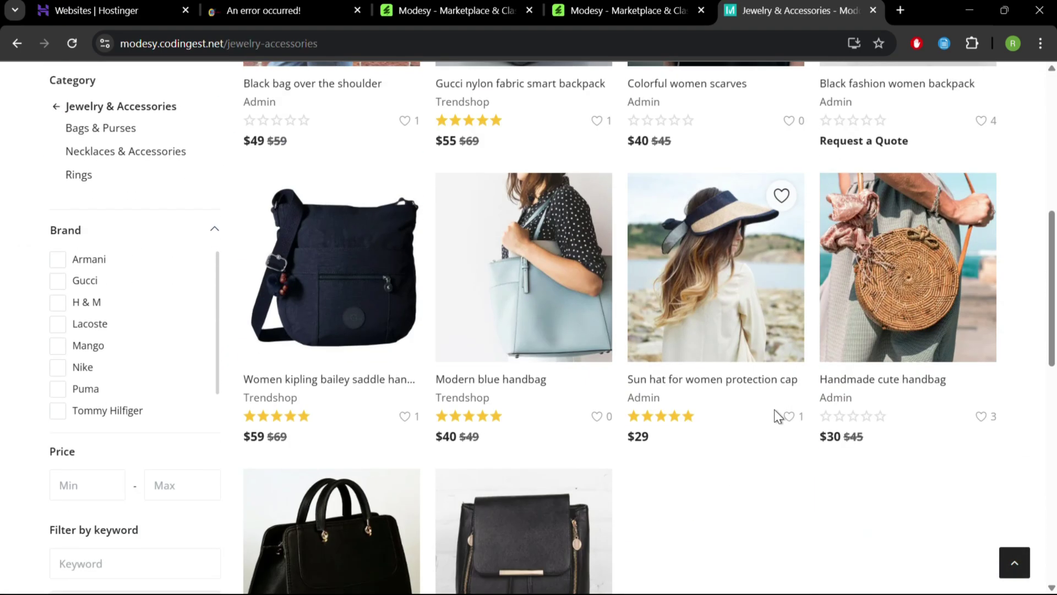
scroll(760, 448, up, 11)
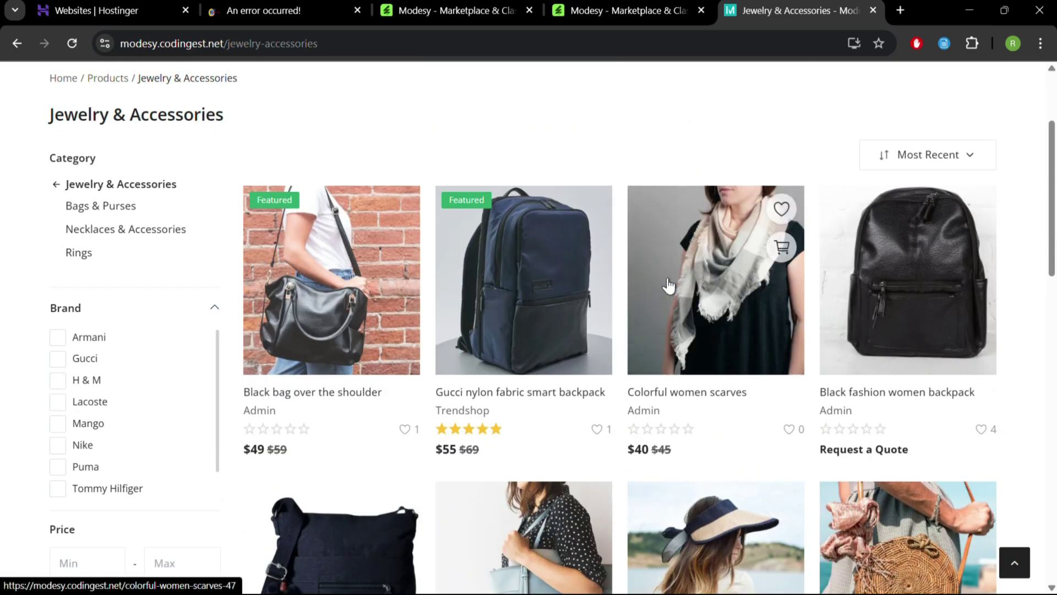
From the hPanel Websites list, choose Add website > Custom PHP/HTML website
click(115, 14)
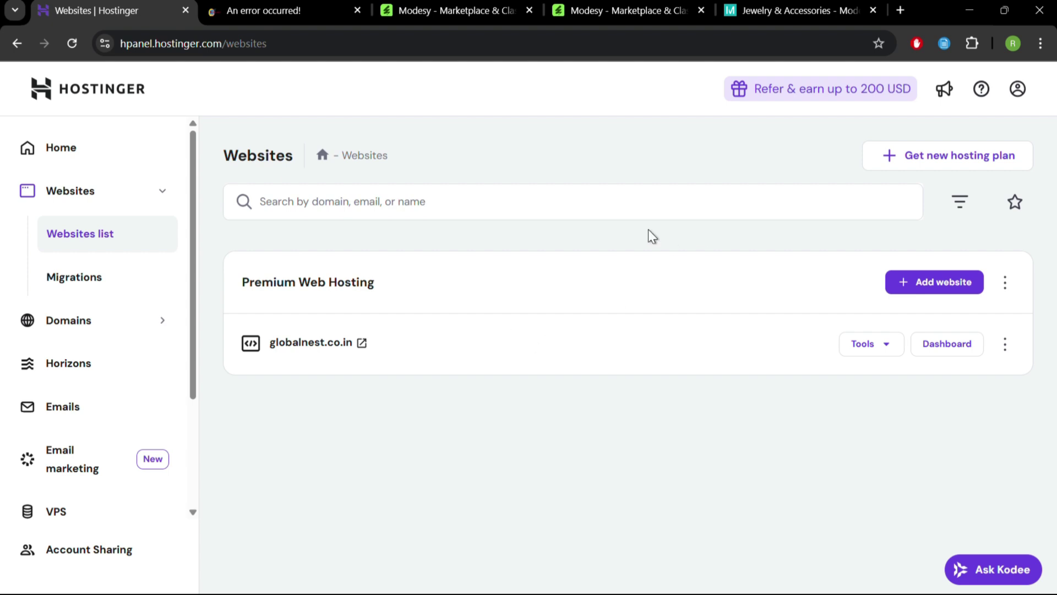
click(922, 287)
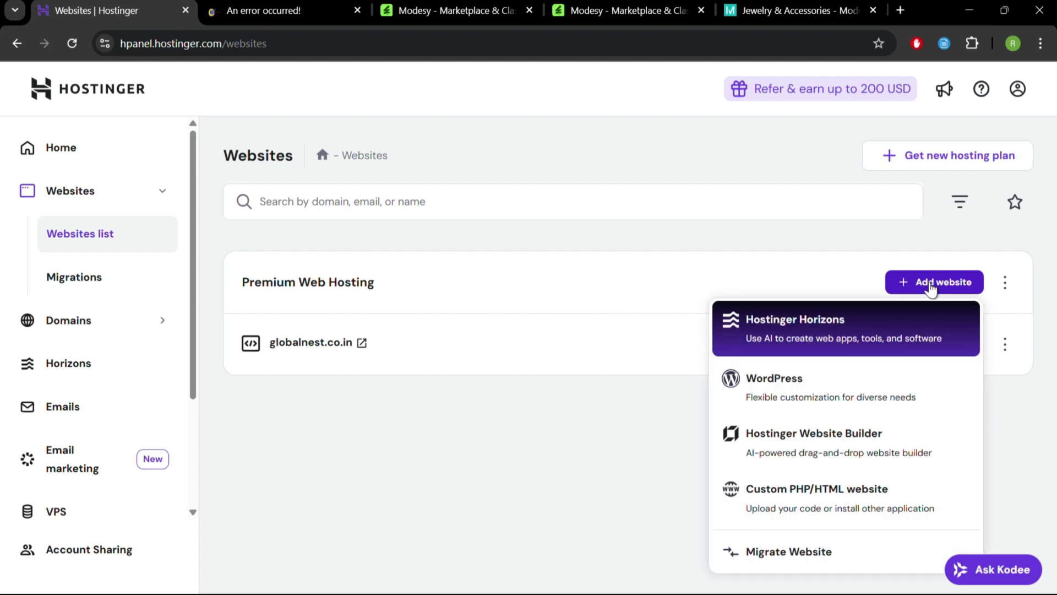
click(700, 234)
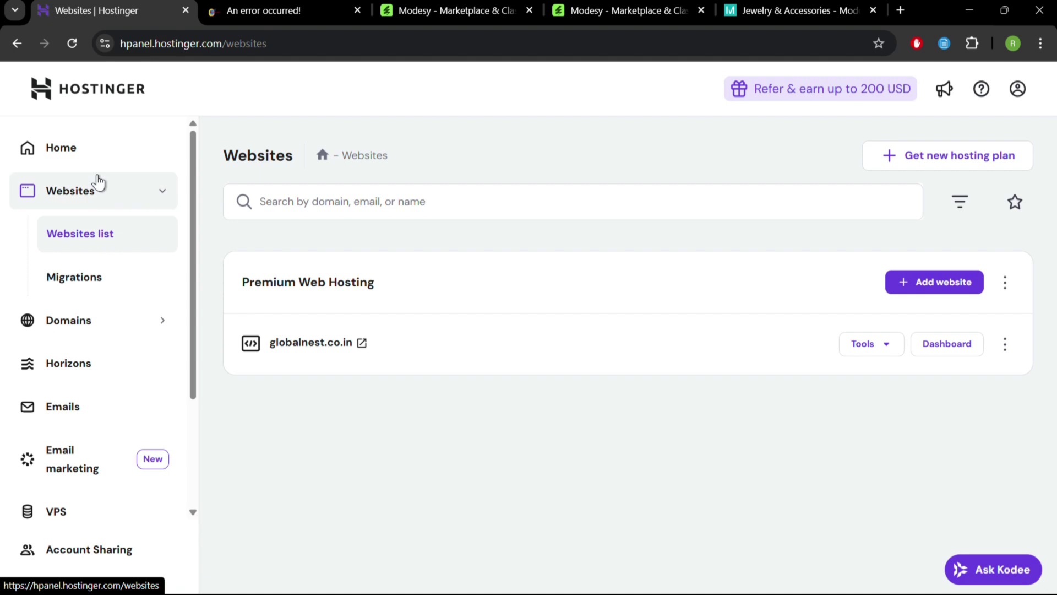
click(93, 93)
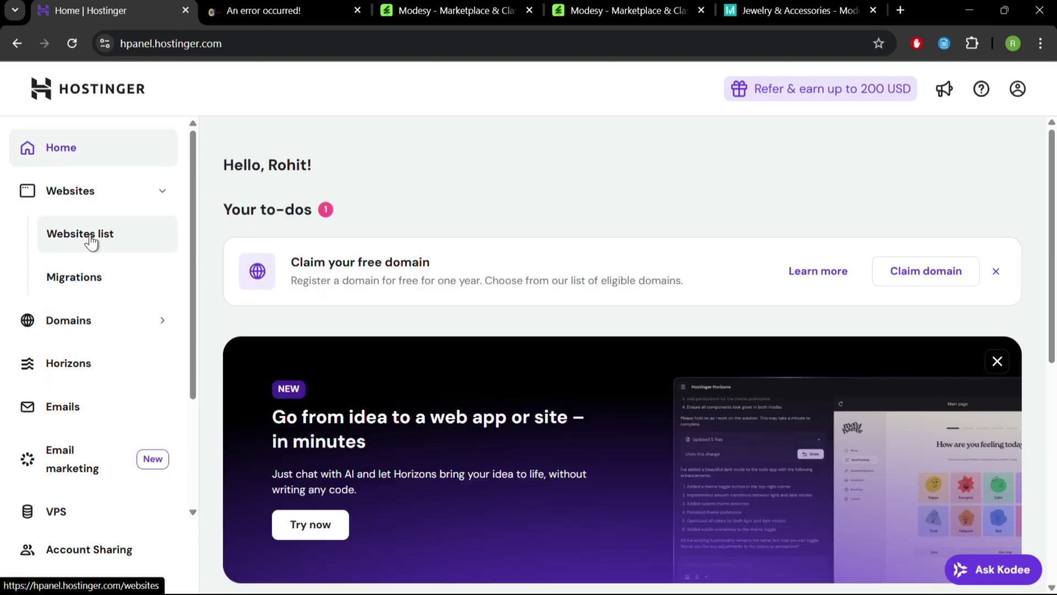
click(90, 241)
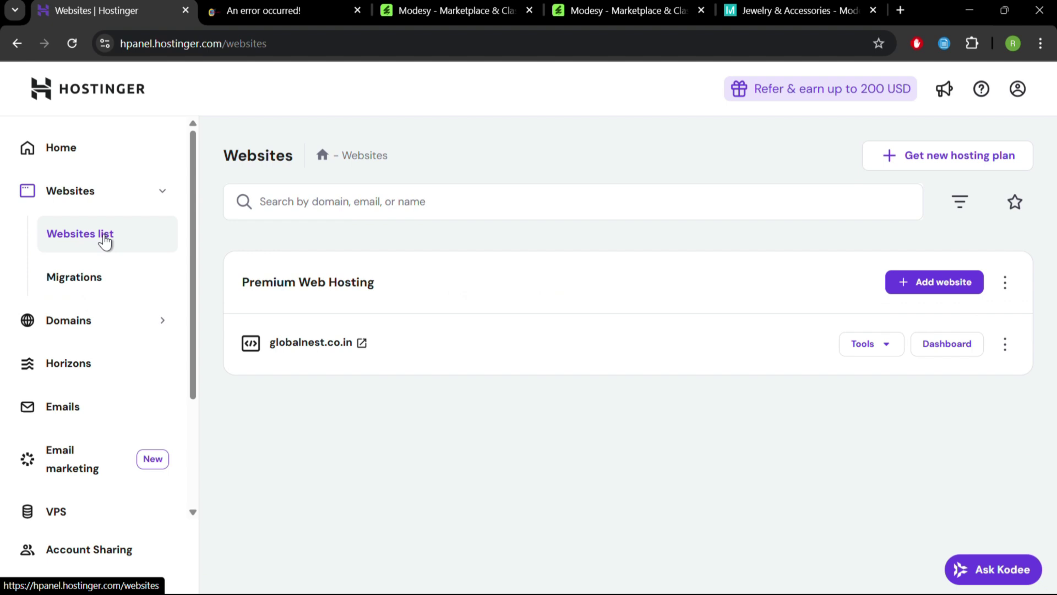
click(944, 286)
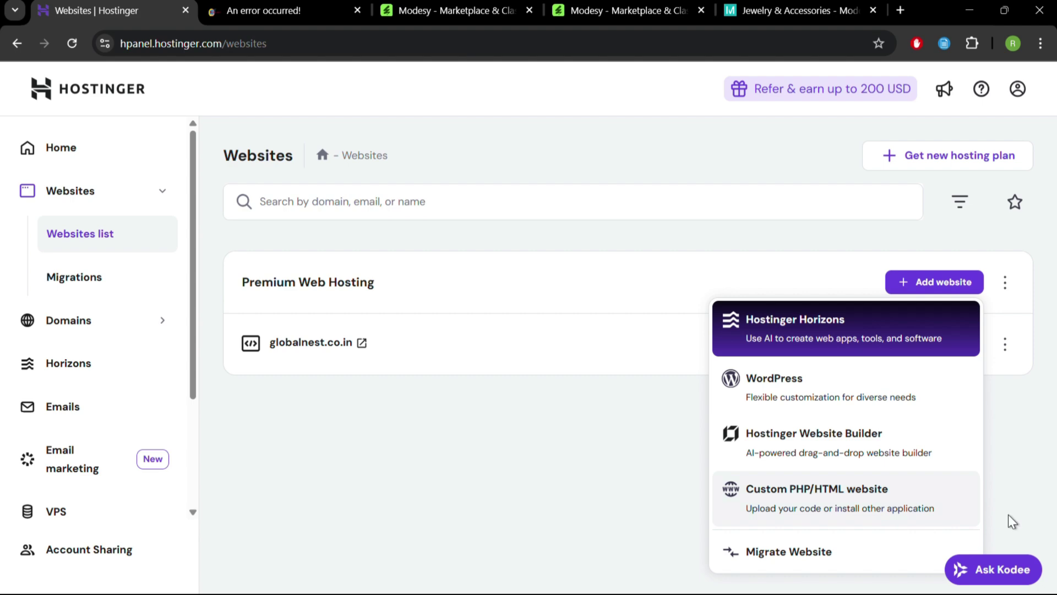
click(886, 502)
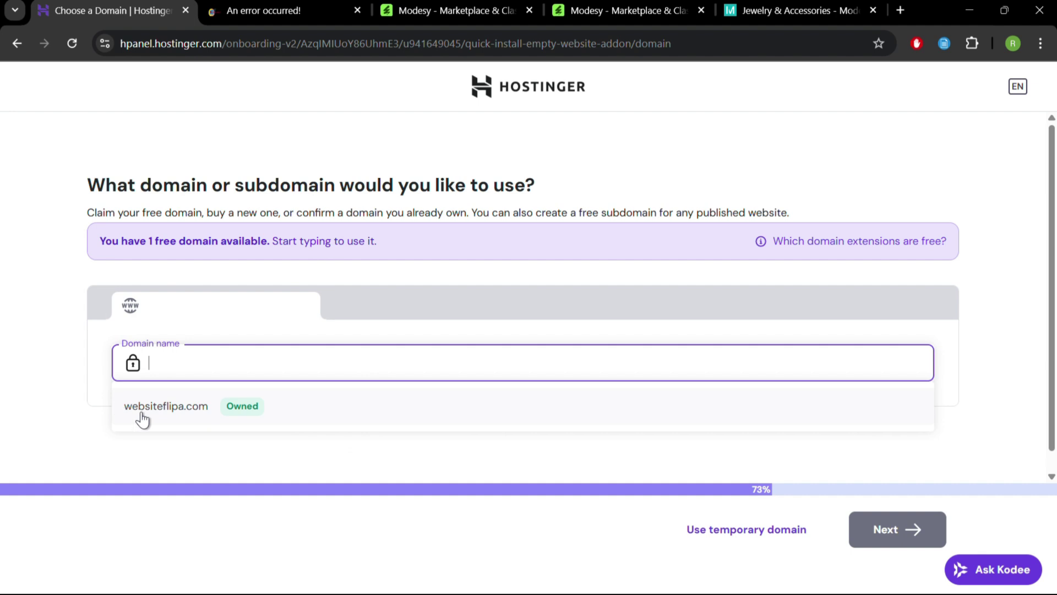
Pick the owned domain websiteflipa.com, then edit it by inserting 'jy'
click(202, 445)
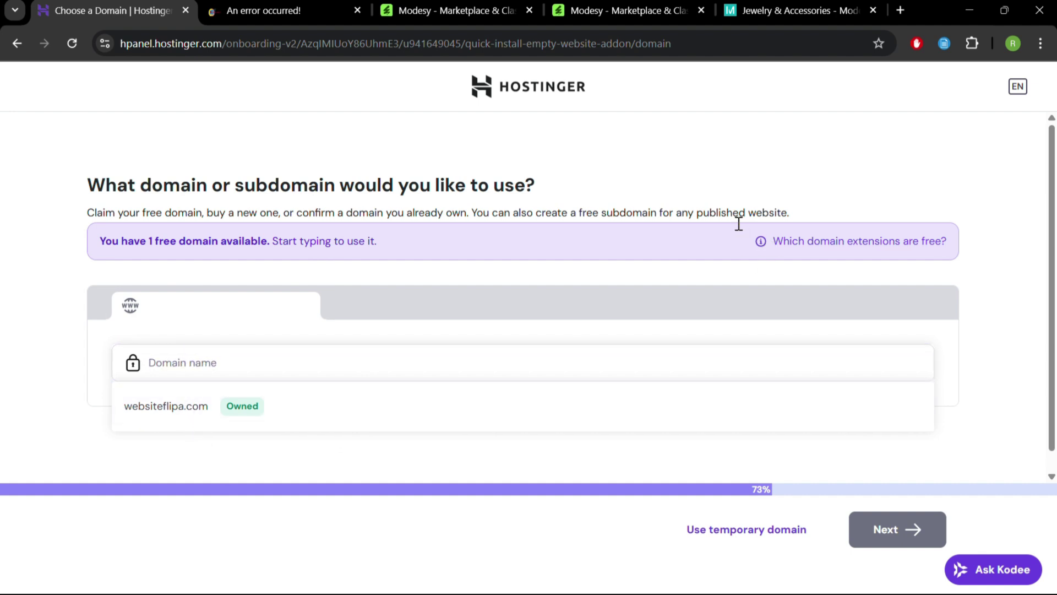
click(184, 361)
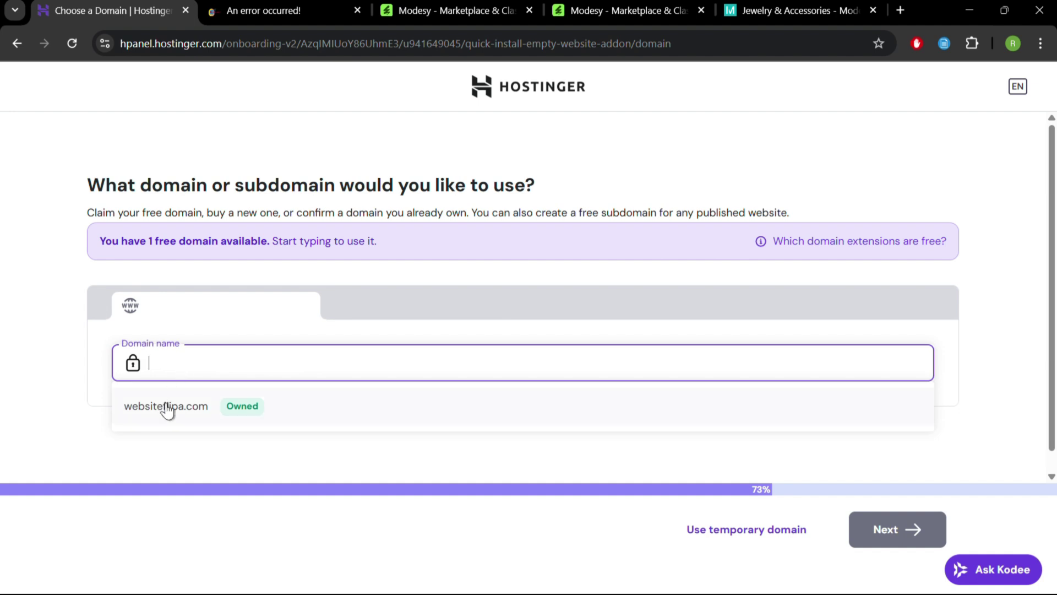
click(193, 409)
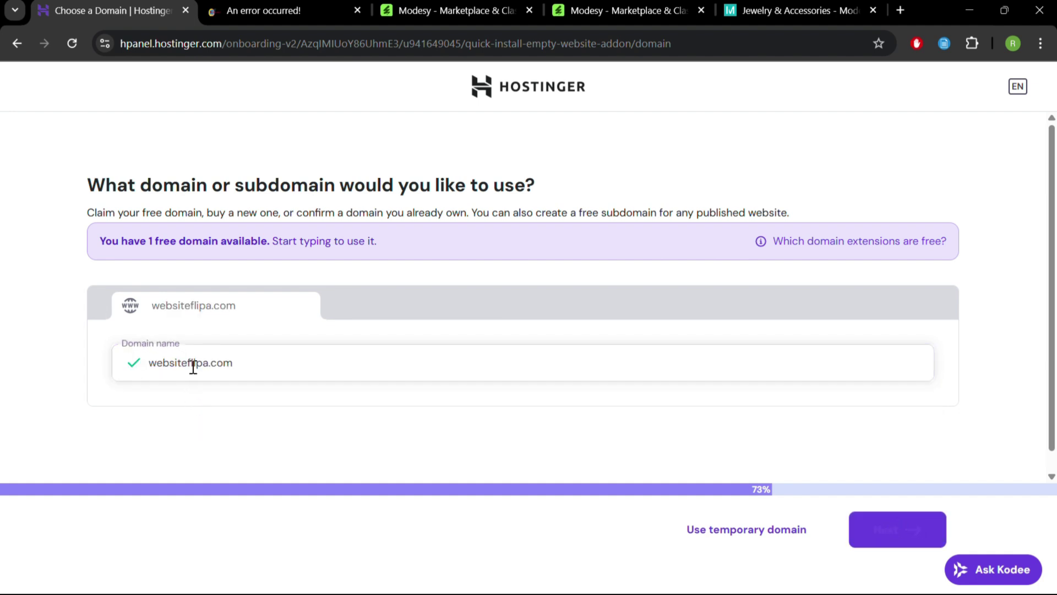
click(266, 362)
drag(259, 363, 103, 362)
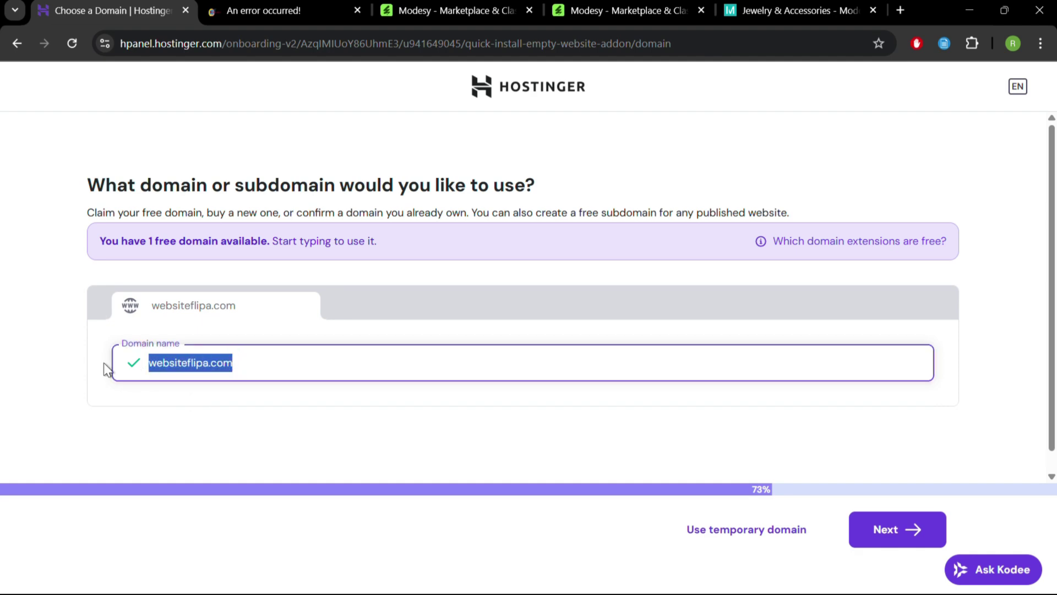
click(204, 363)
click(197, 364)
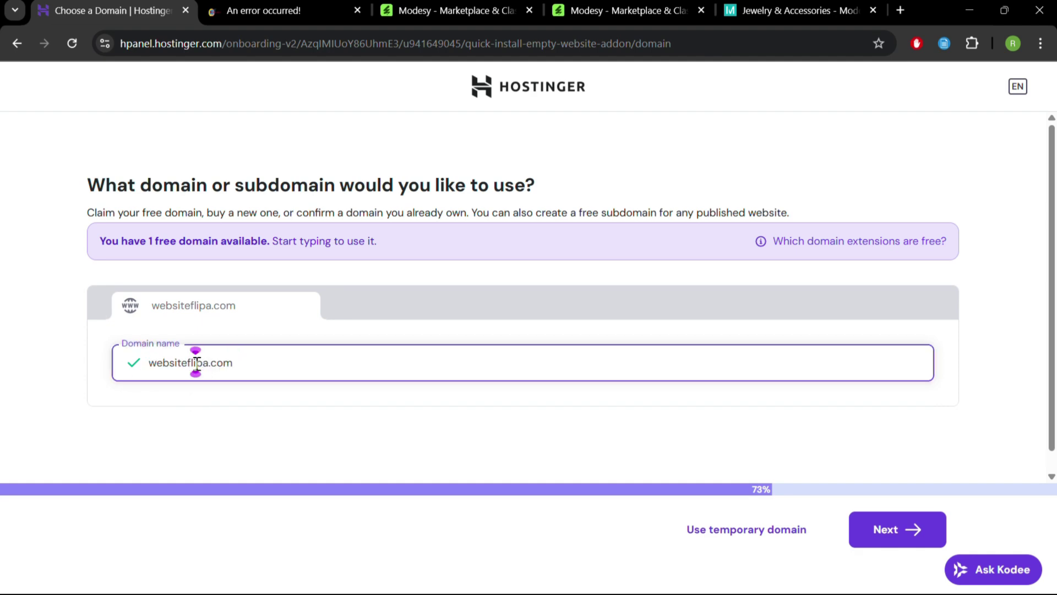
text(jy)
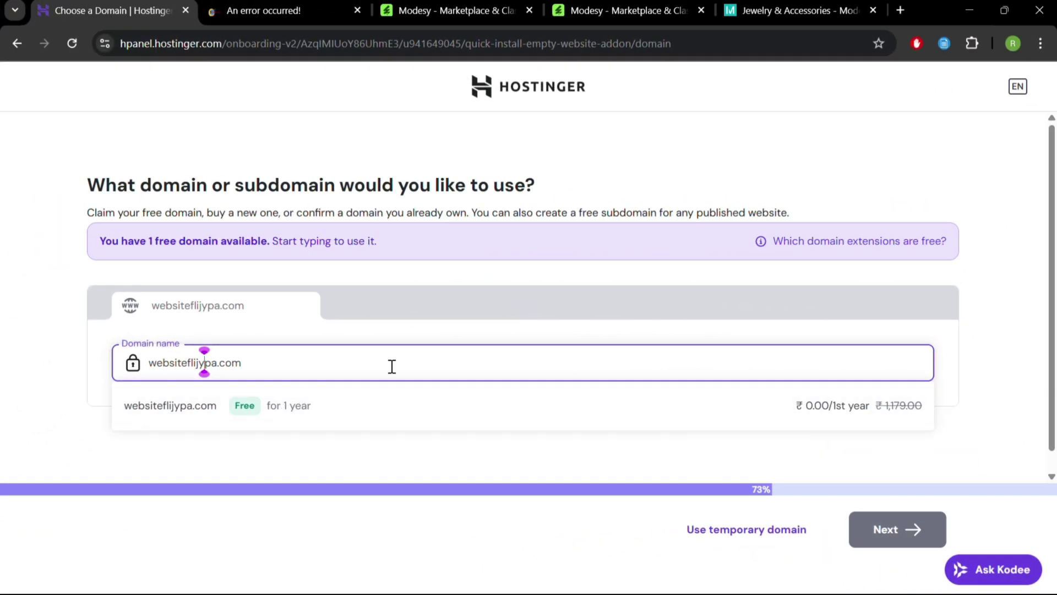
Replace the domain with 'ksrdin' as a trial name, then clear it
drag(314, 371, 0, 364)
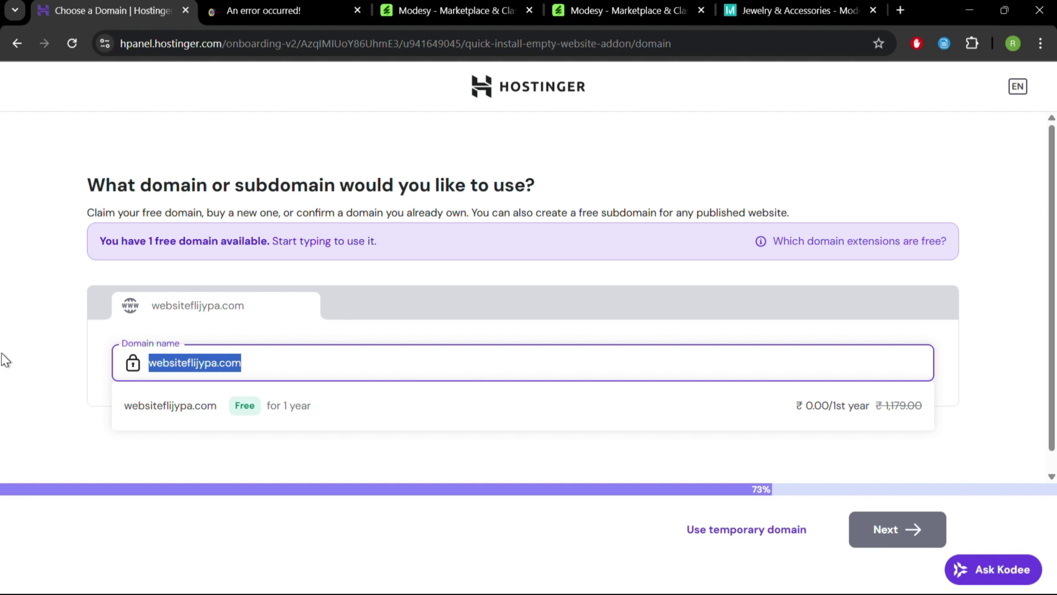
key(BackSpace)
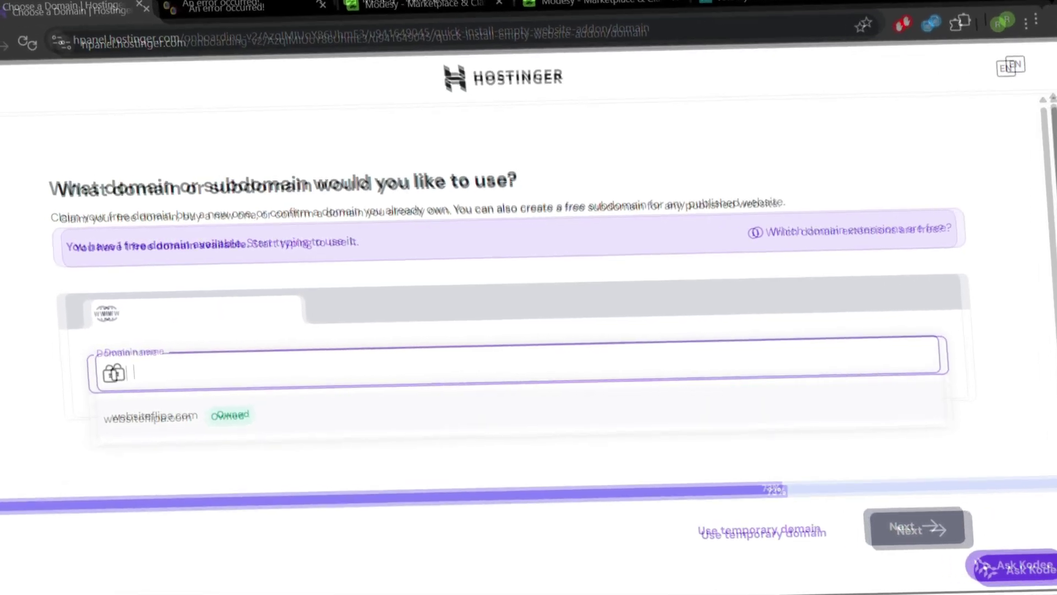
text(ksrd)
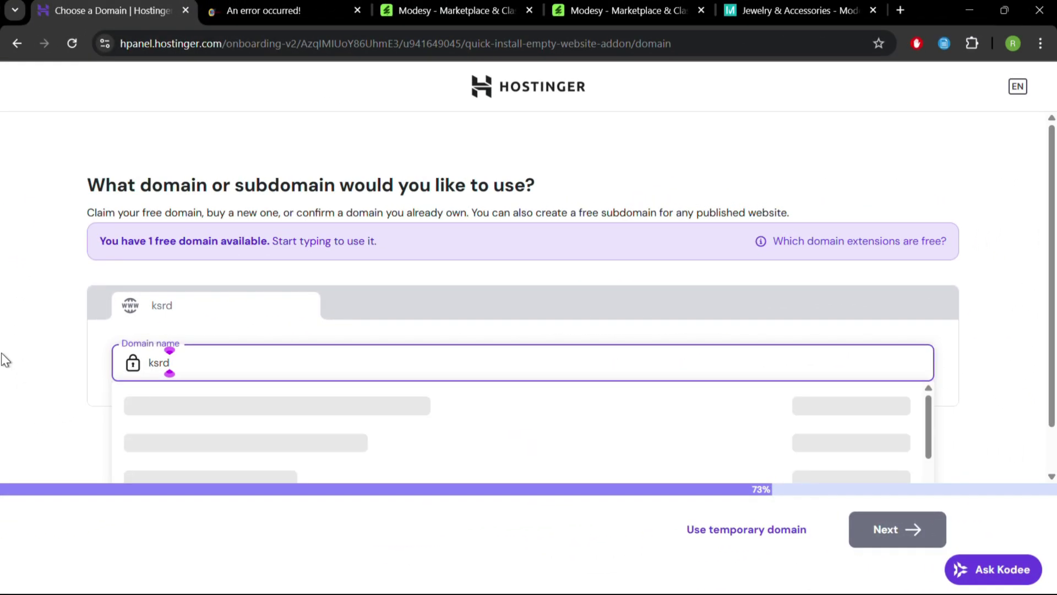
text(im)
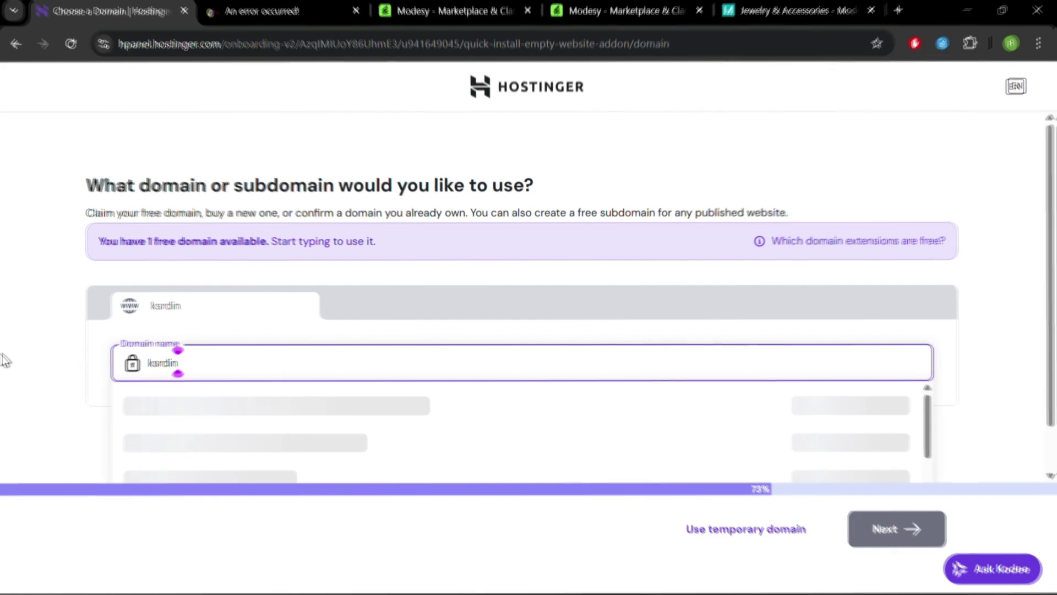
key(BackSpace)
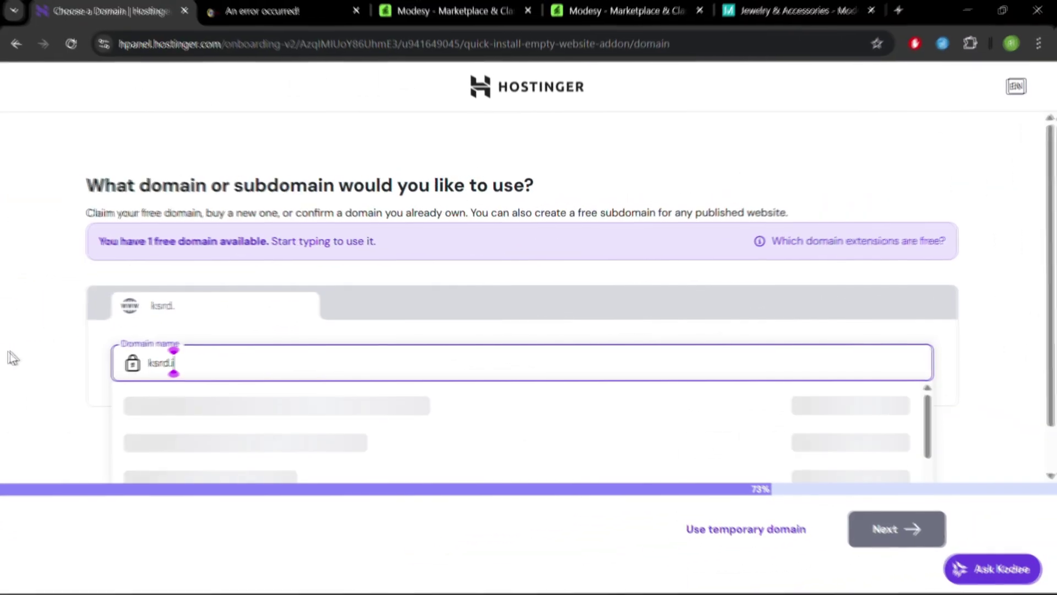
text(n)
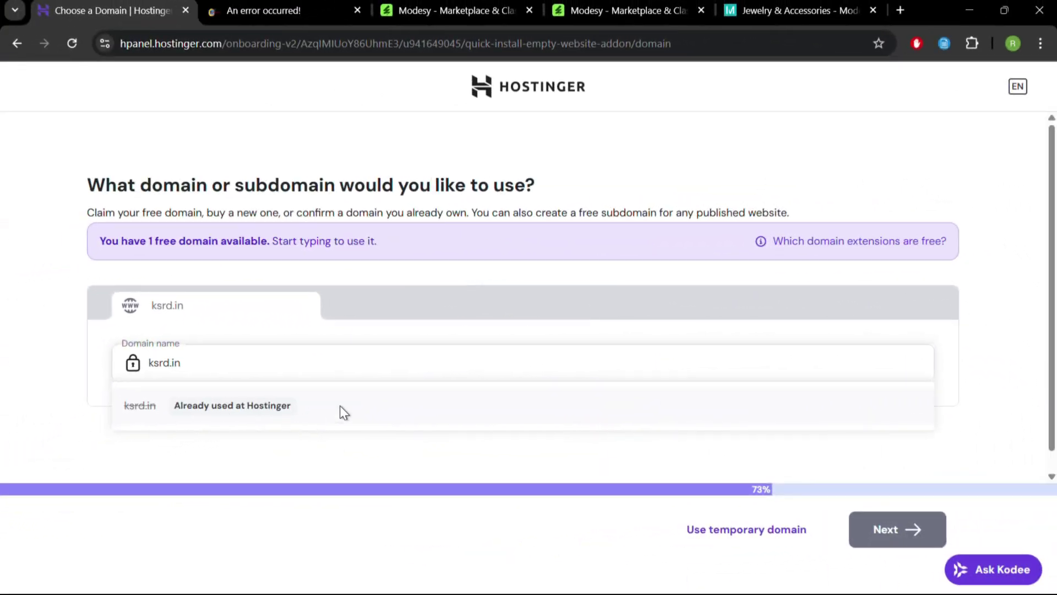
click(271, 368)
key(BackSpace)
key(BackSpace)
key(BackSpace)
key(BackSpace)
key(BackSpace)
key(BackSpace)
key(BackSpace)
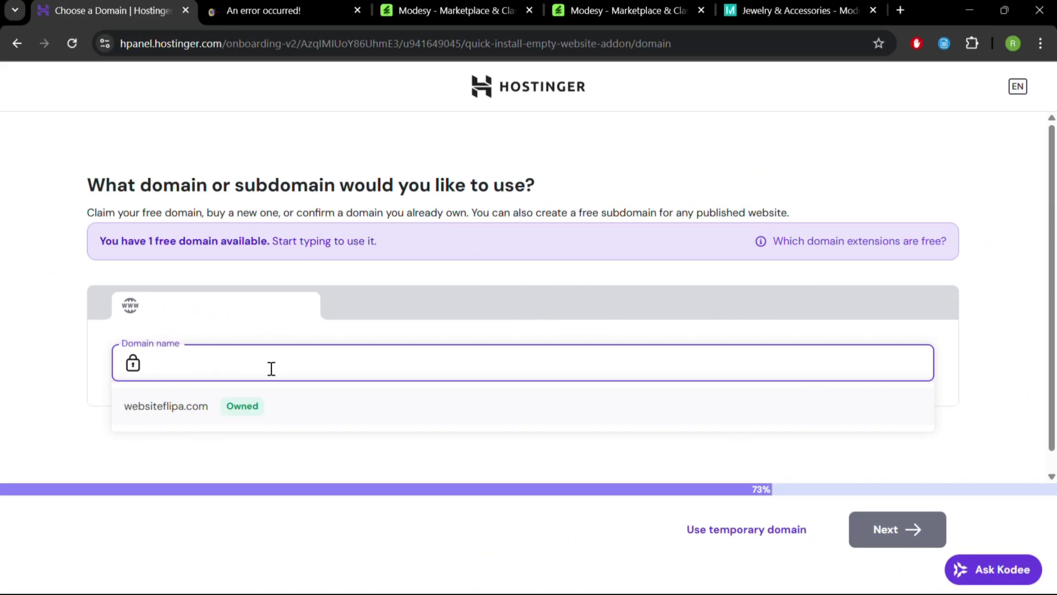
Try waveji.com, find it taken, then enter hipandit.com and select it
text(wave)
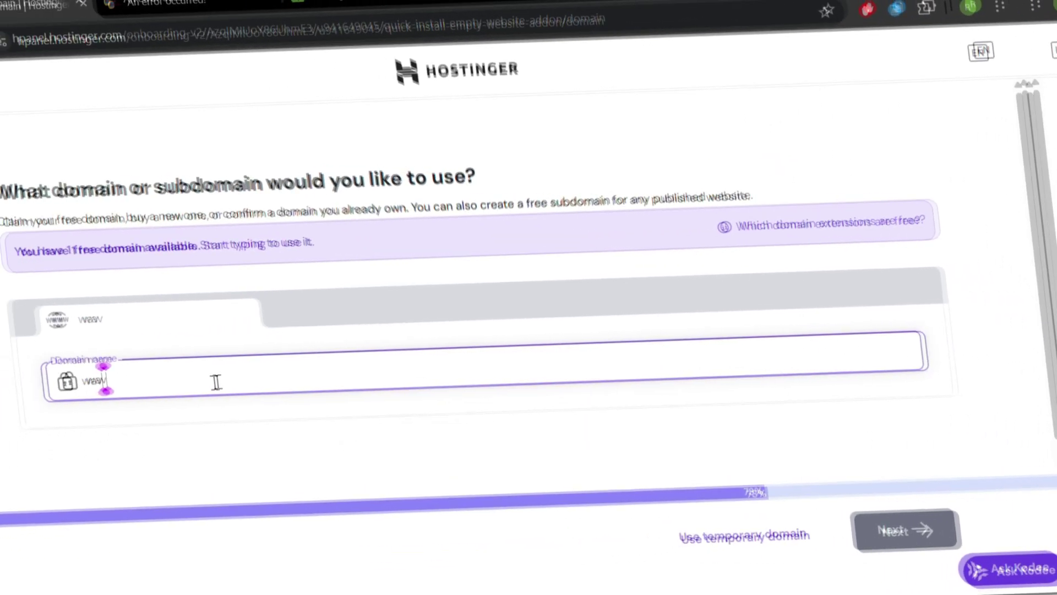
text(ji.)
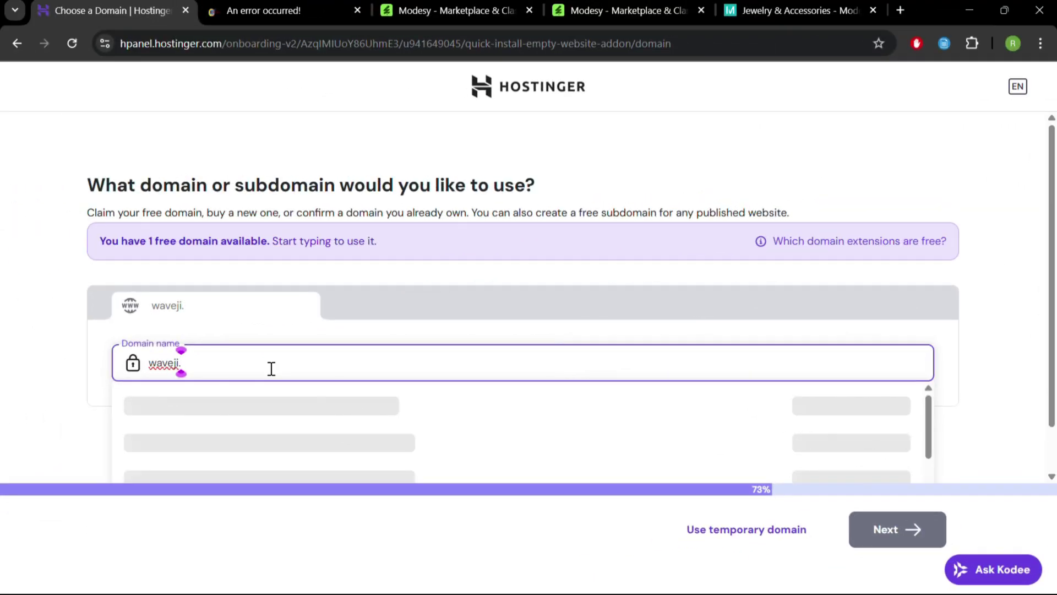
text(com)
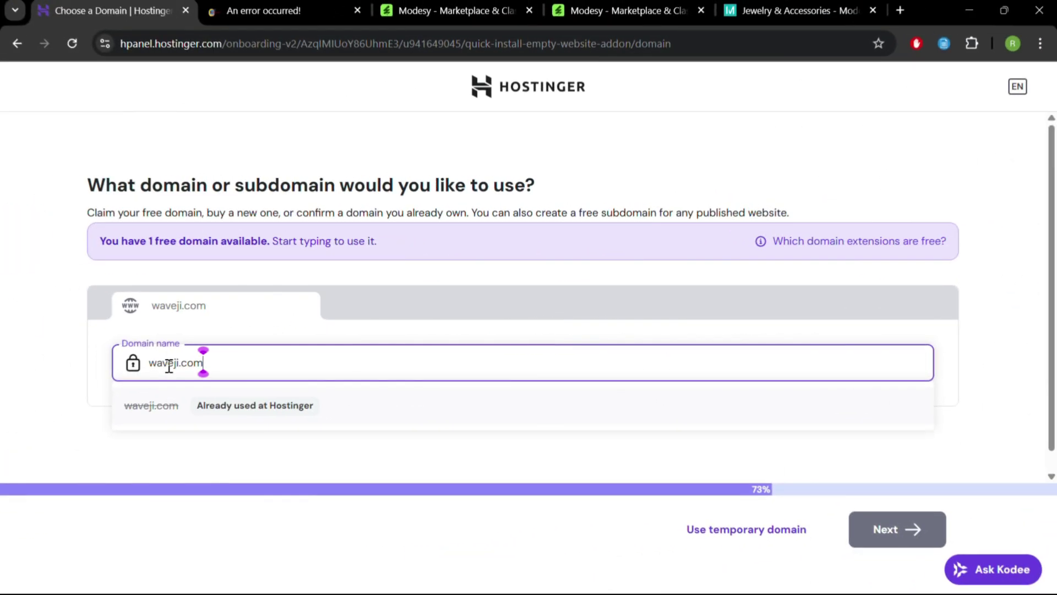
double_click(168, 366)
key(ctrl+a)
key(BackSpace)
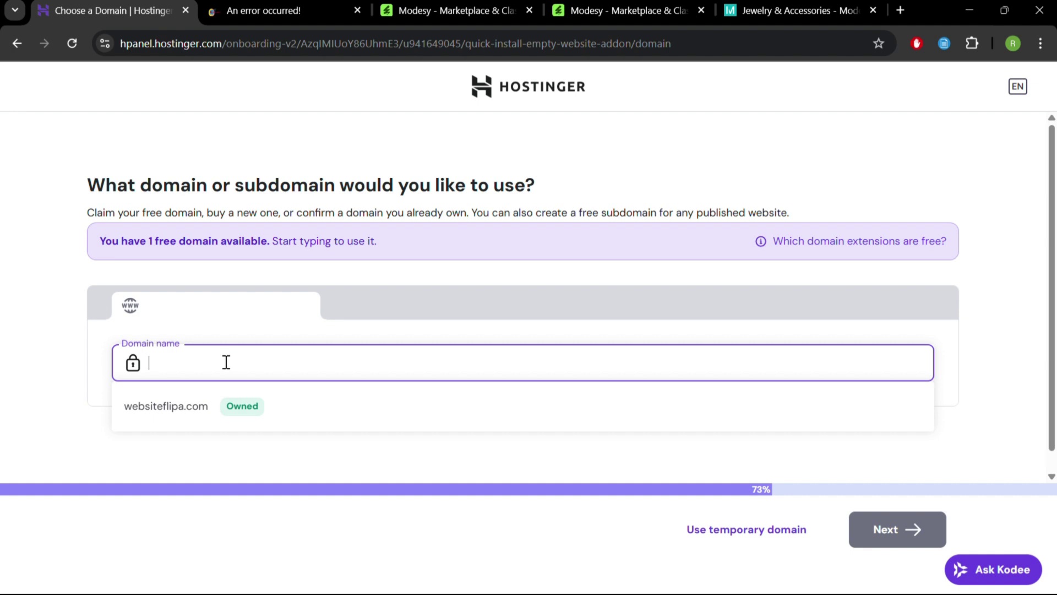
text(hi)
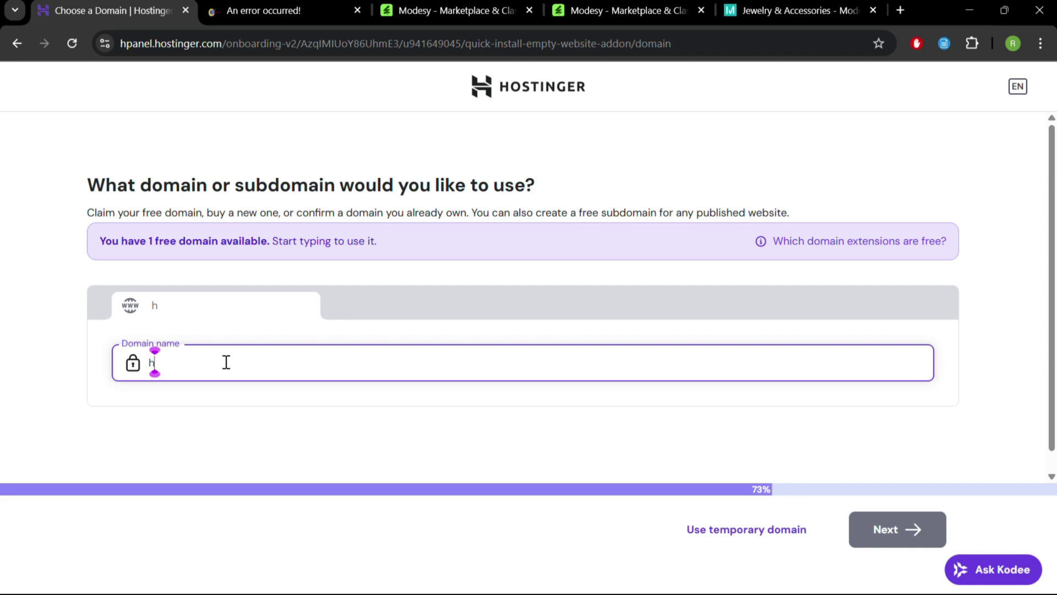
text(pandit)
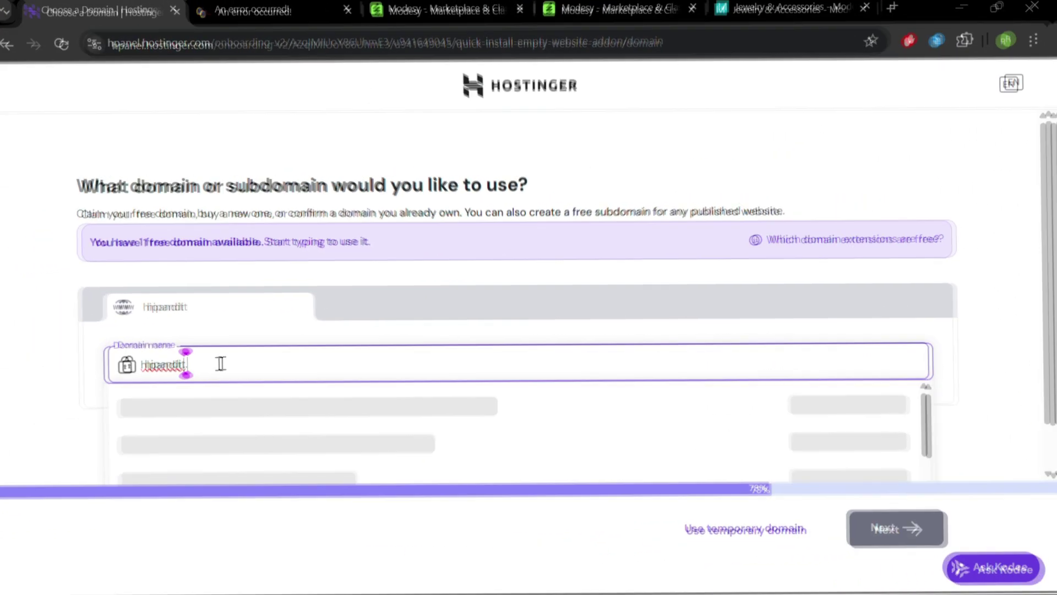
text(.co)
text(m)
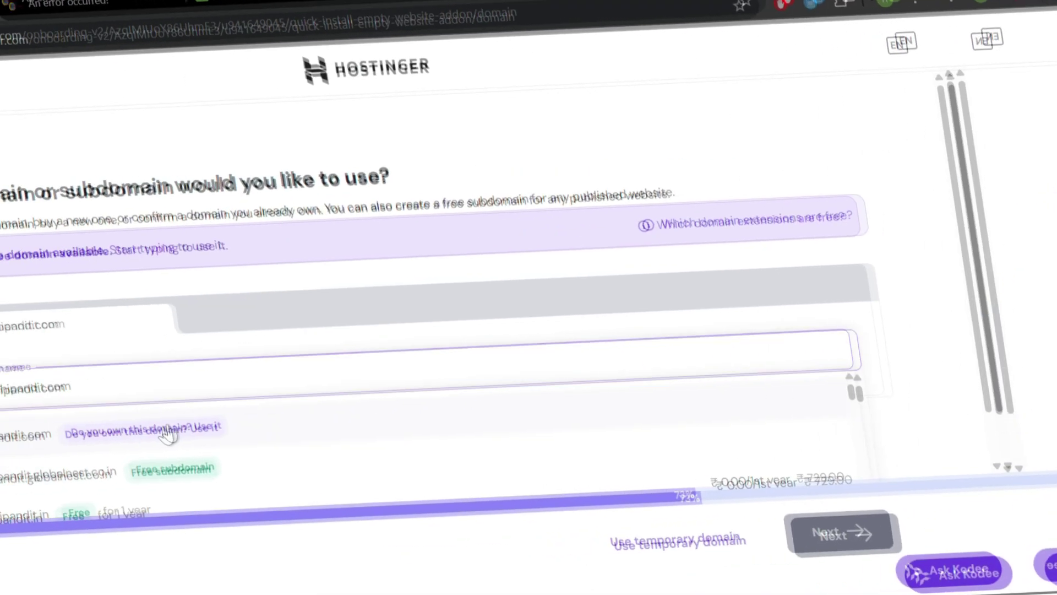
click(284, 410)
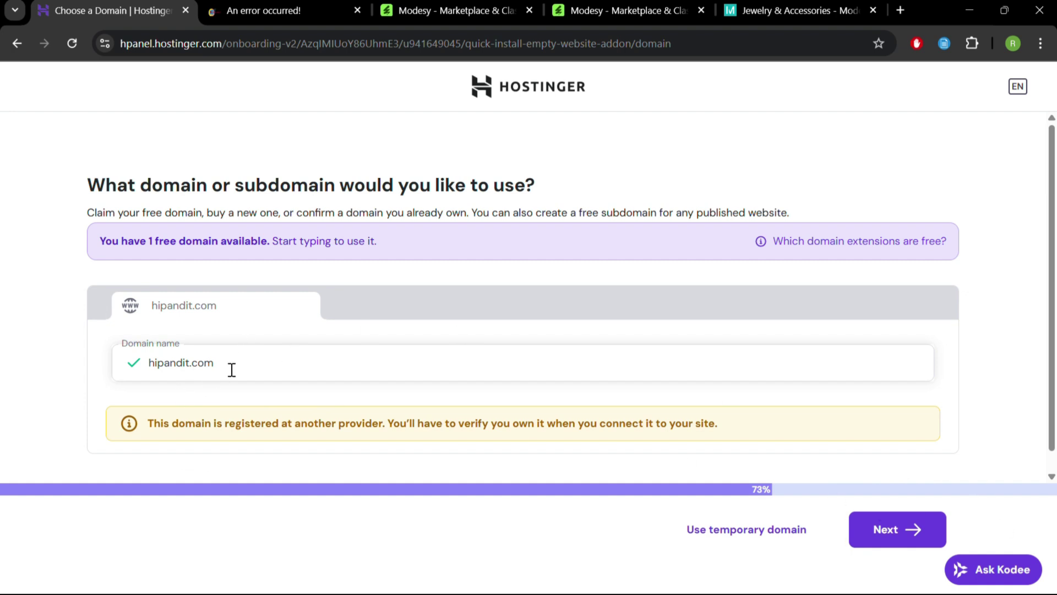
Create the hipandit.com site and open the guide for connecting its domain
click(889, 530)
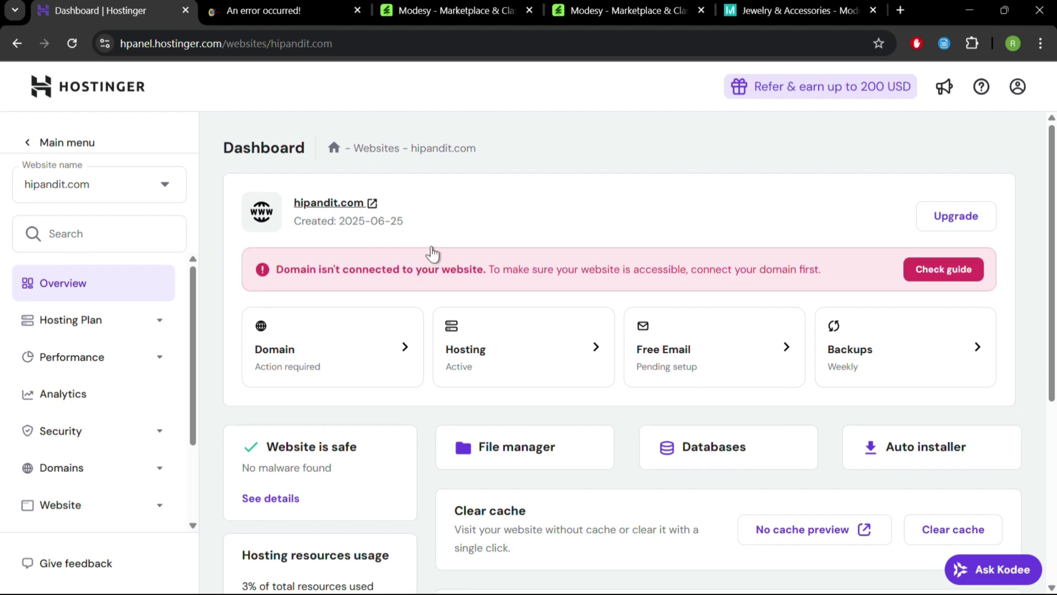
drag(309, 264, 653, 286)
click(666, 285)
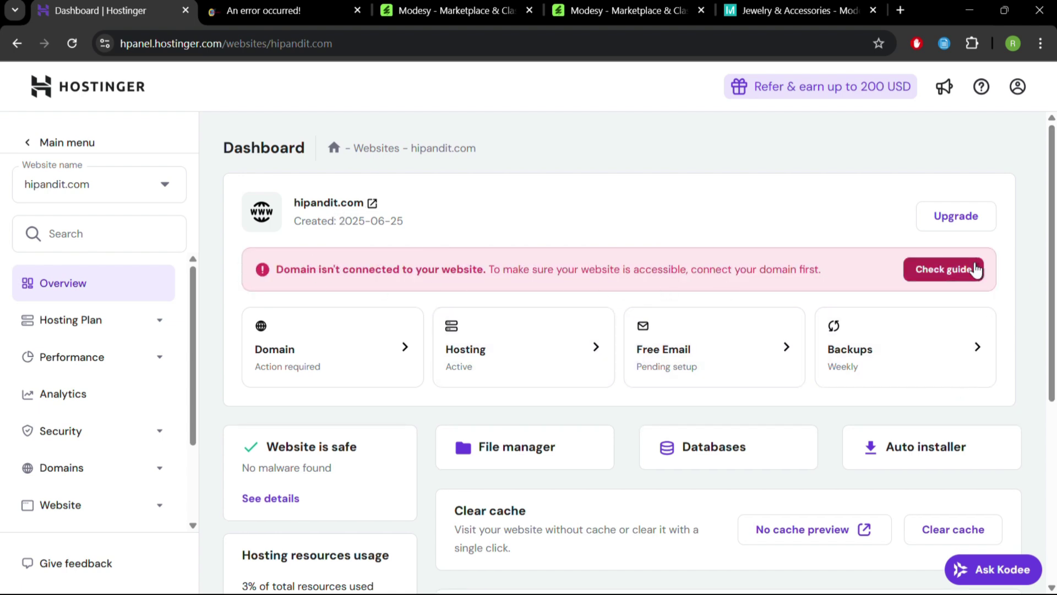
click(972, 275)
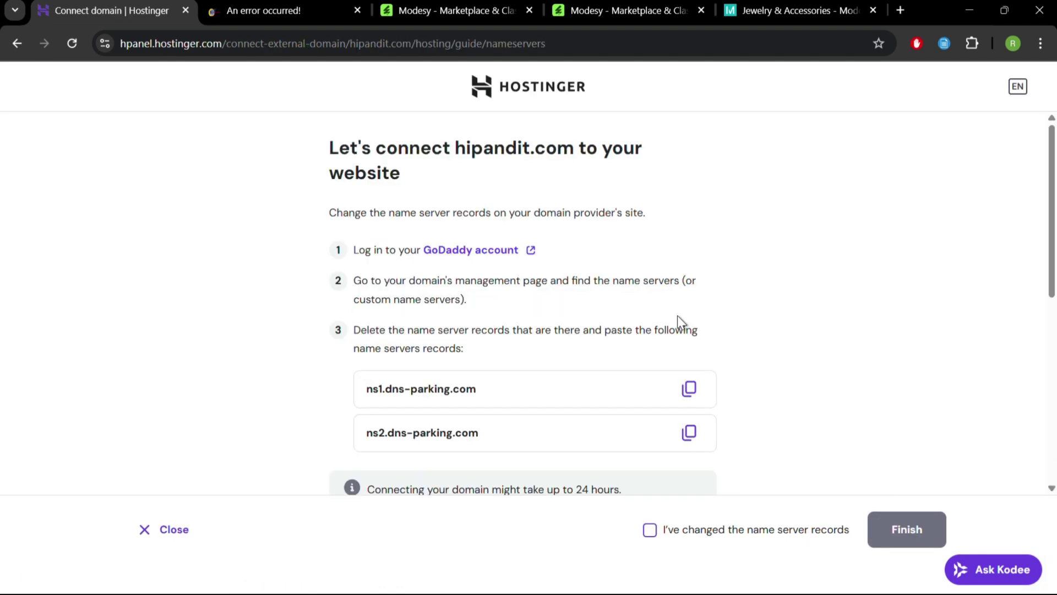
Copy the nameservers ns1.dns-parking.com and ns2.dns-parking.com from the connection guide
drag(600, 250, 373, 235)
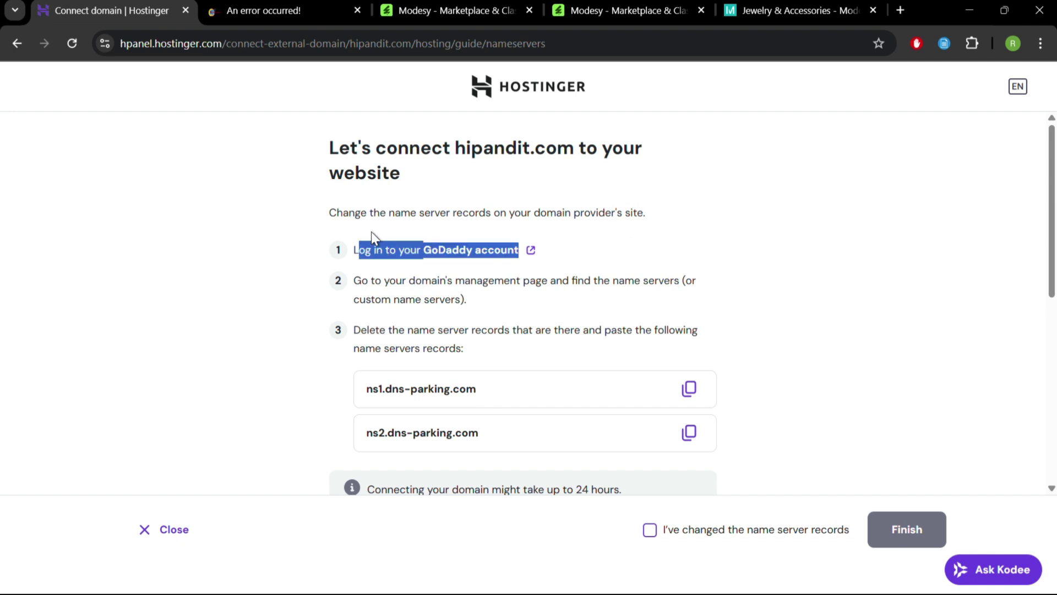
click(715, 238)
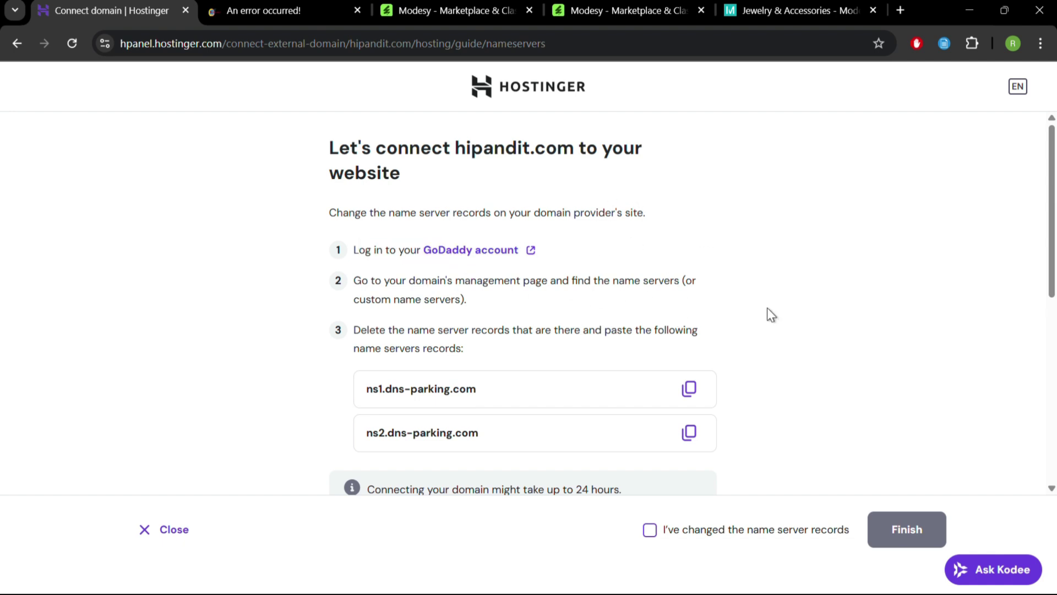
scroll(729, 418, down, 1)
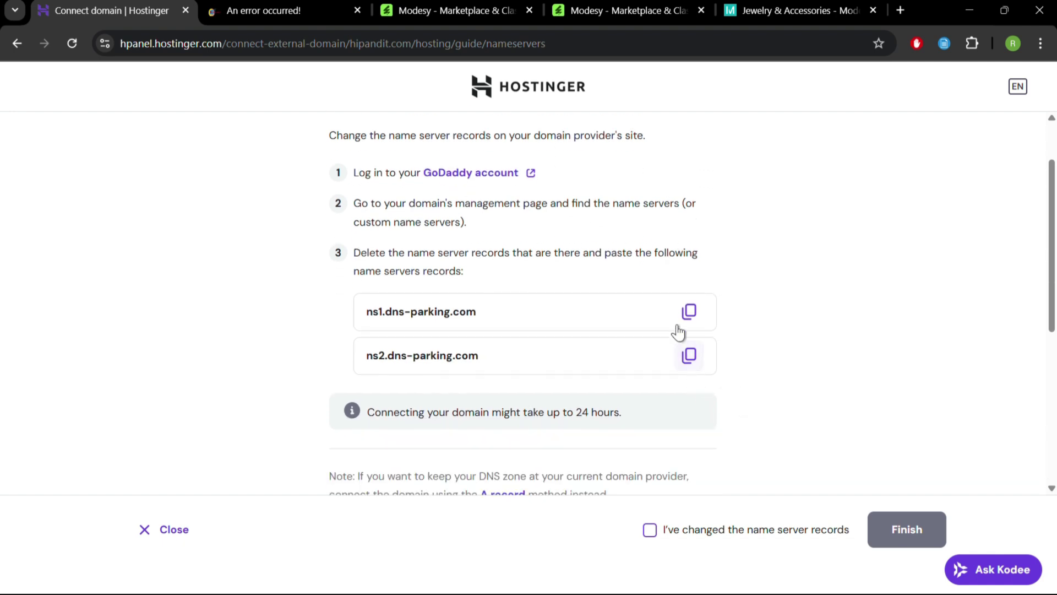
click(682, 319)
click(688, 357)
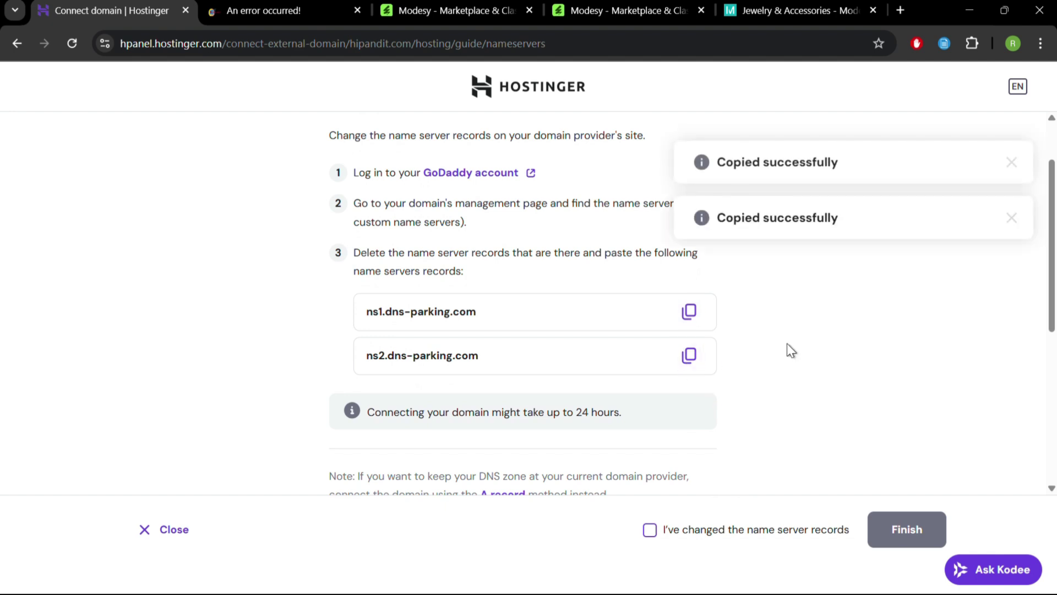
scroll(788, 347, up, 1)
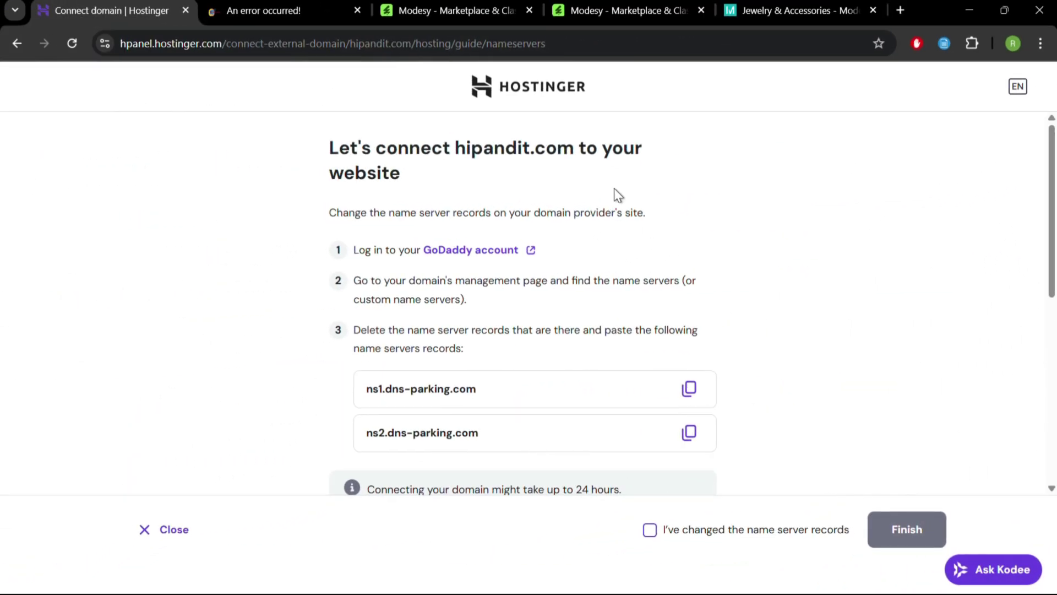
click(689, 398)
click(689, 438)
click(701, 401)
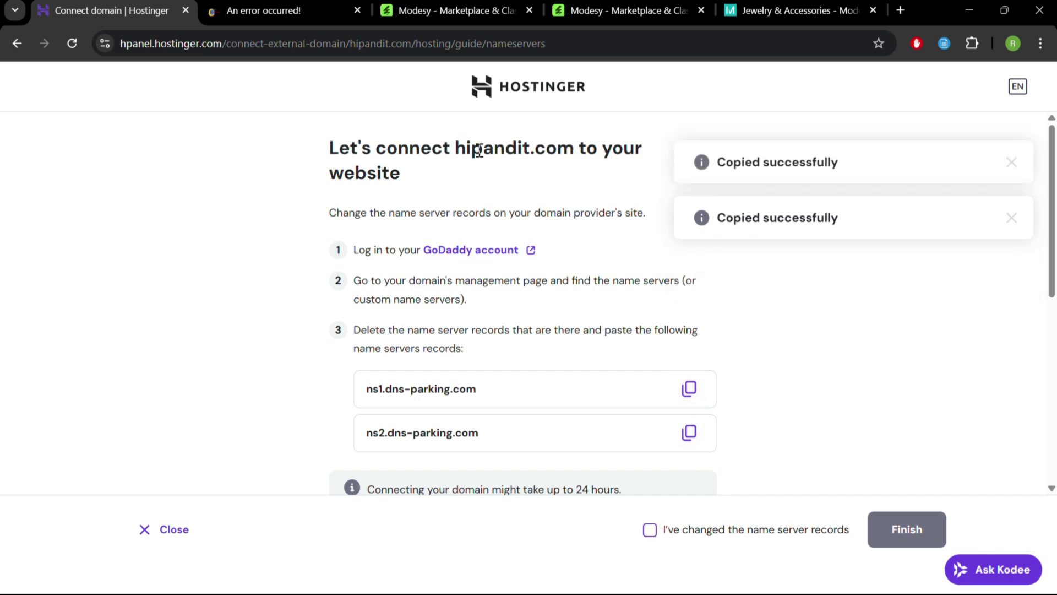
Select hipandit.com in the heading and go back to its dashboard
drag(455, 148, 577, 150)
click(712, 291)
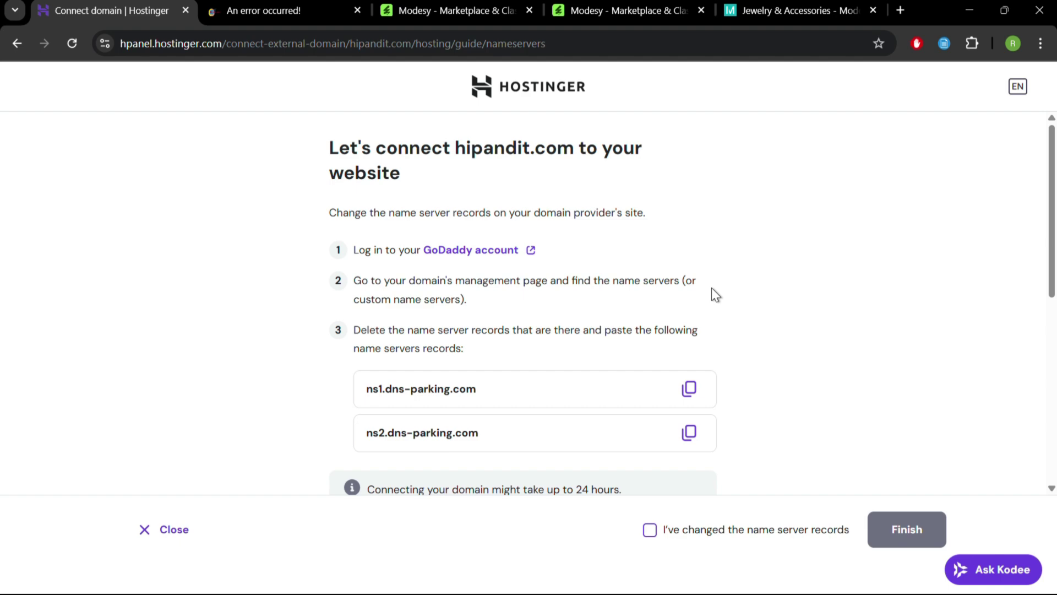
click(17, 43)
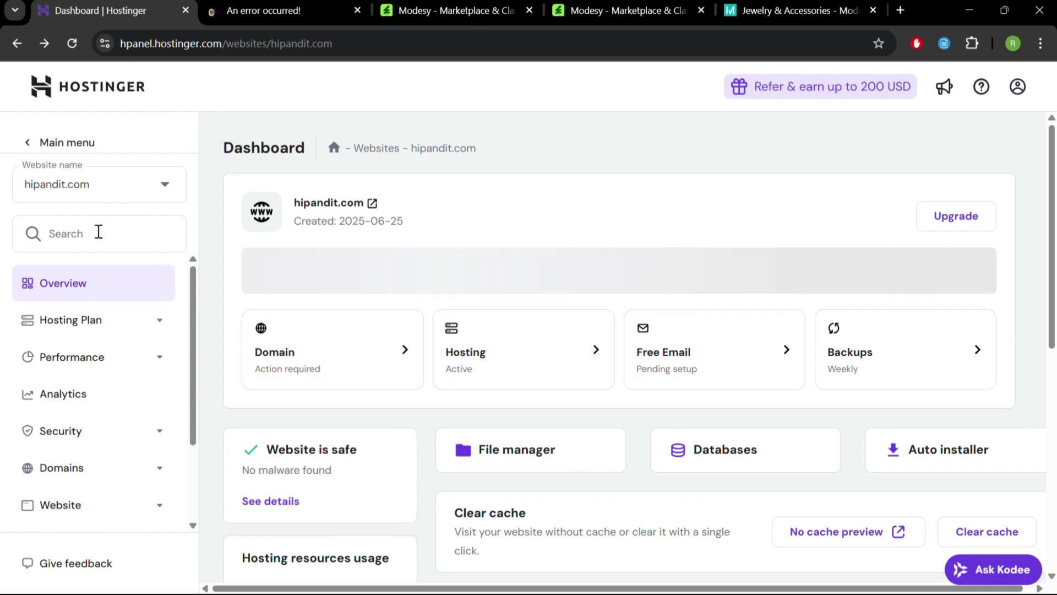
Start a new website from the website dropdown's + Add Website, then step back
click(98, 187)
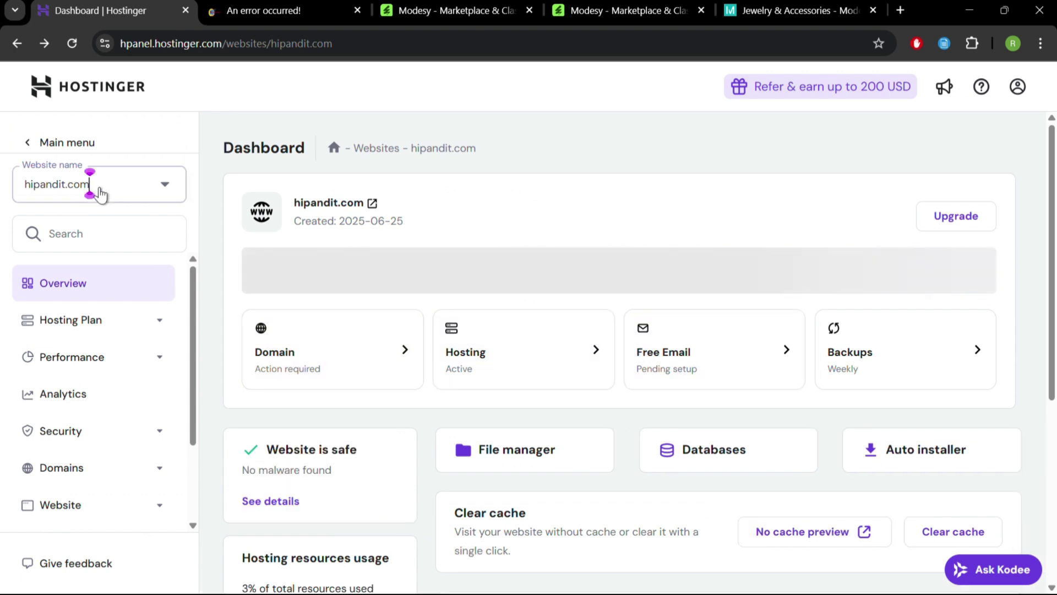
click(95, 230)
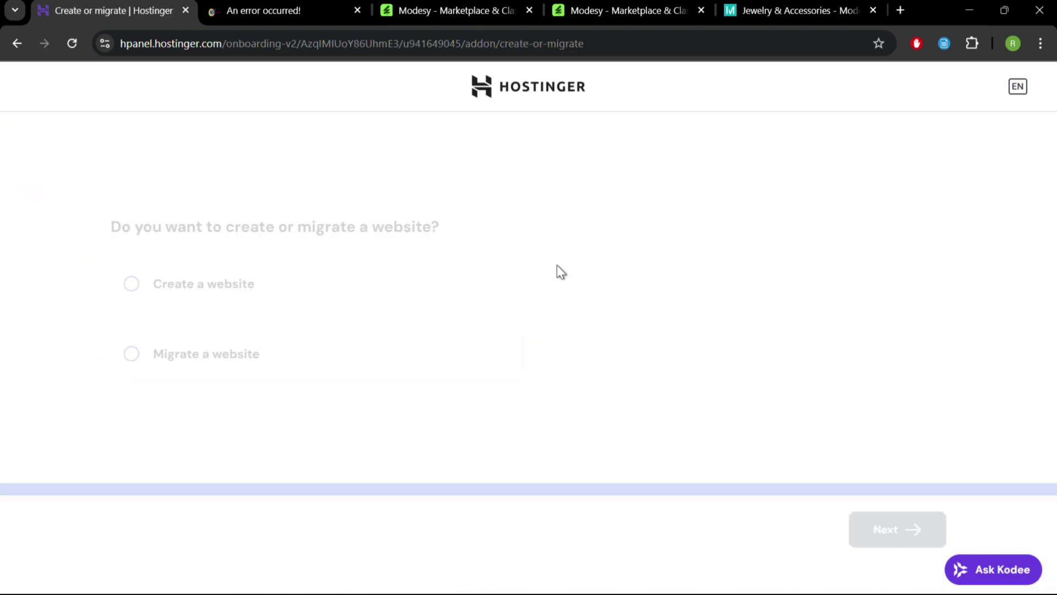
click(242, 292)
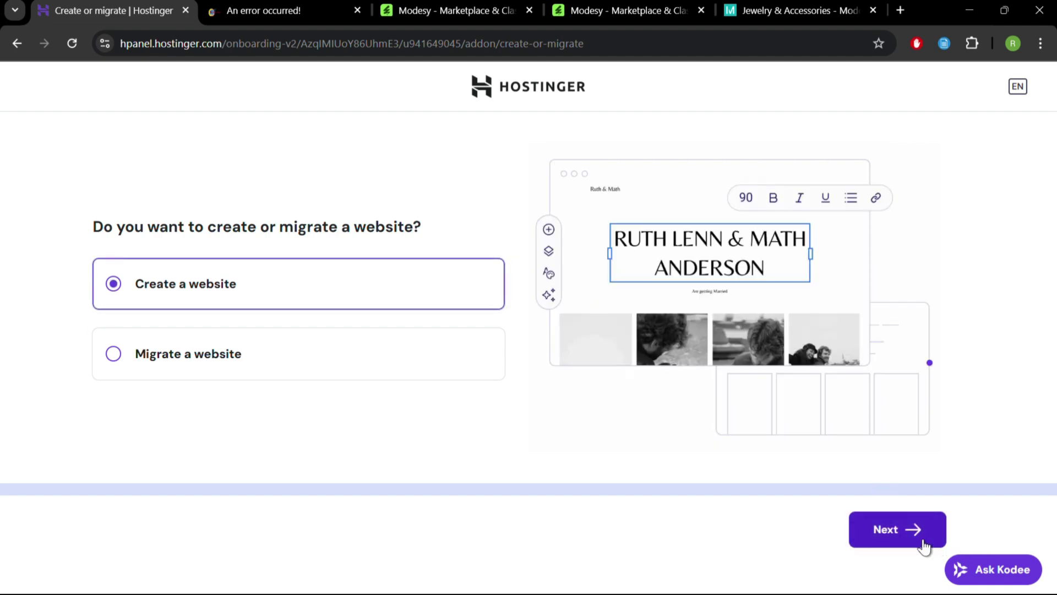
click(908, 532)
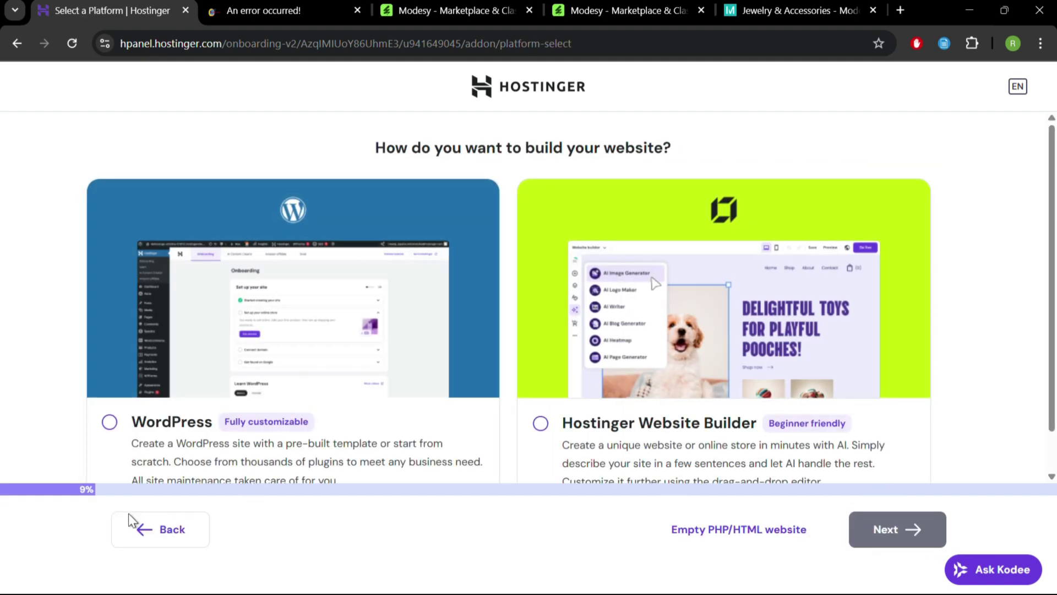
click(154, 531)
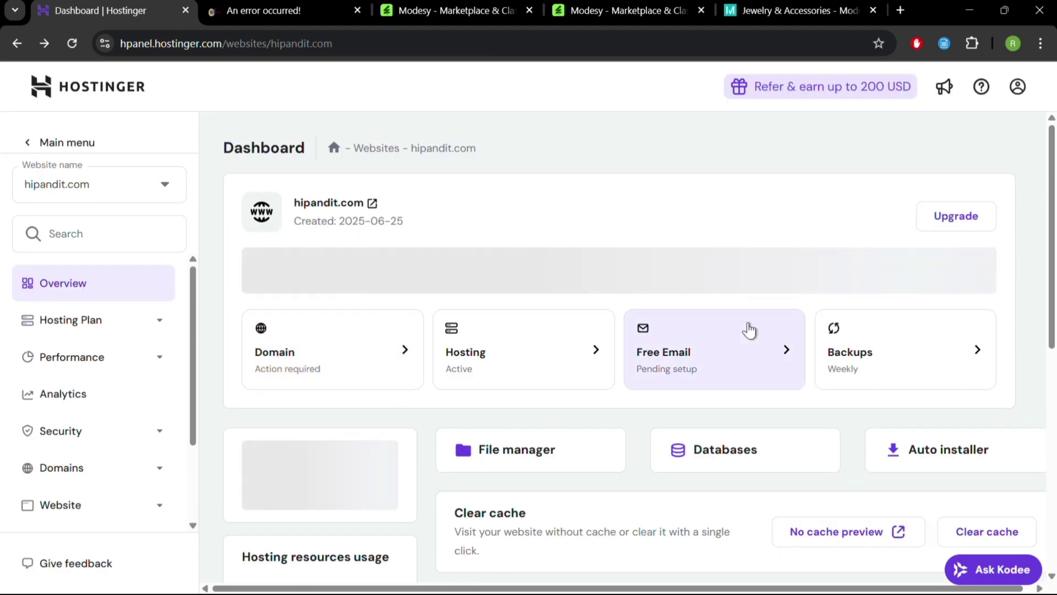
Via Main menu > Websites, choose Add website > Custom PHP/HTML website
click(130, 146)
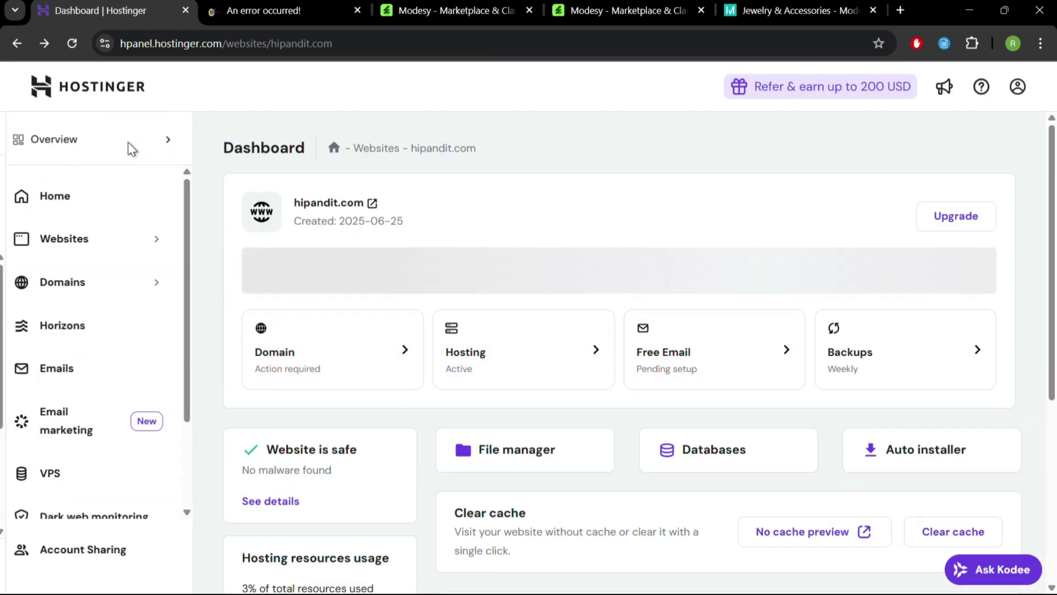
click(101, 242)
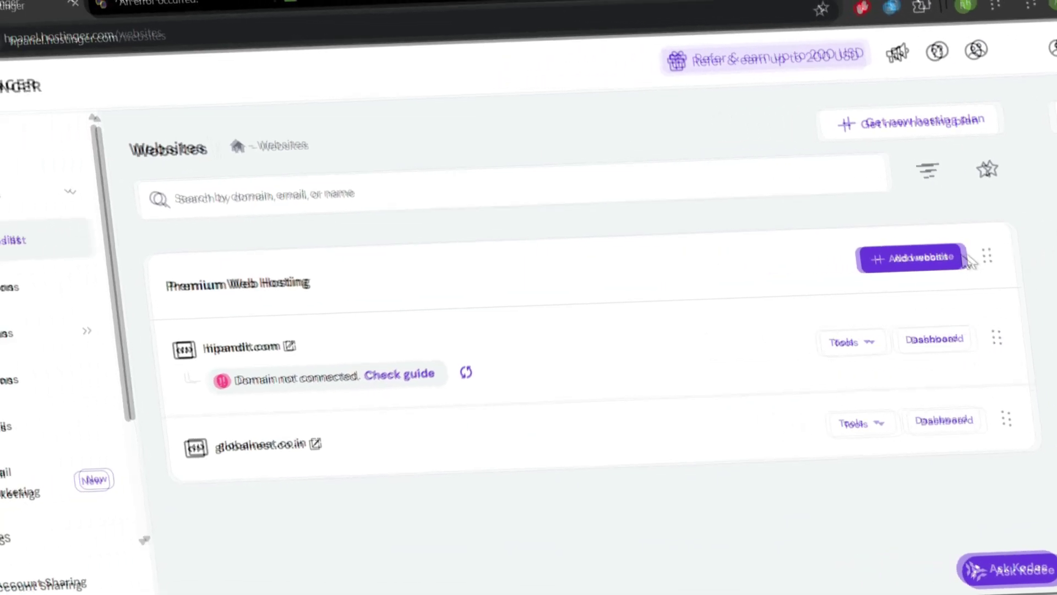
click(935, 277)
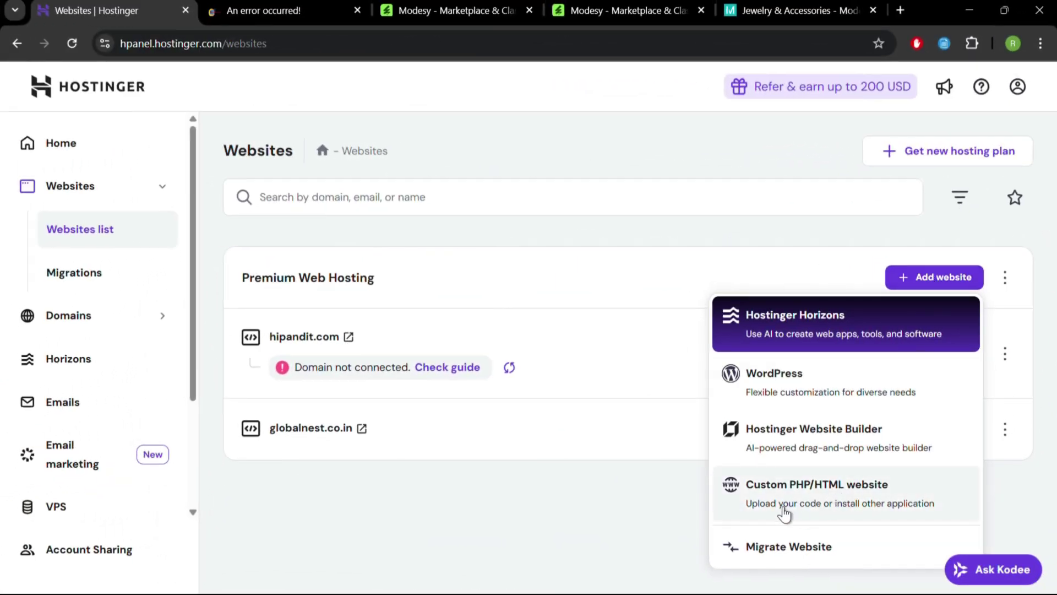
click(851, 494)
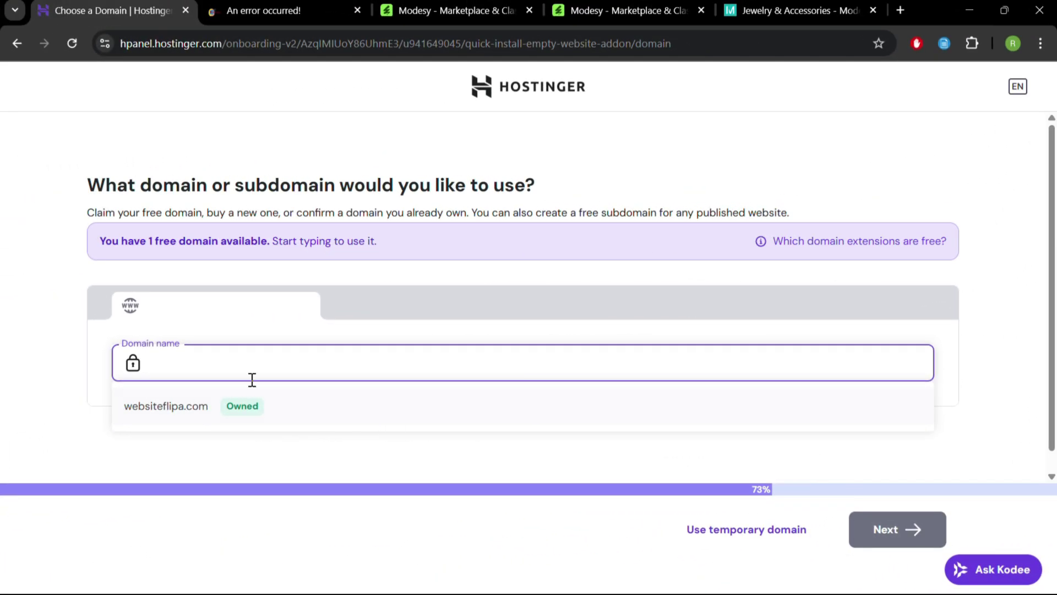
Select the owned websiteflipa.com domain and proceed to create the site
click(203, 405)
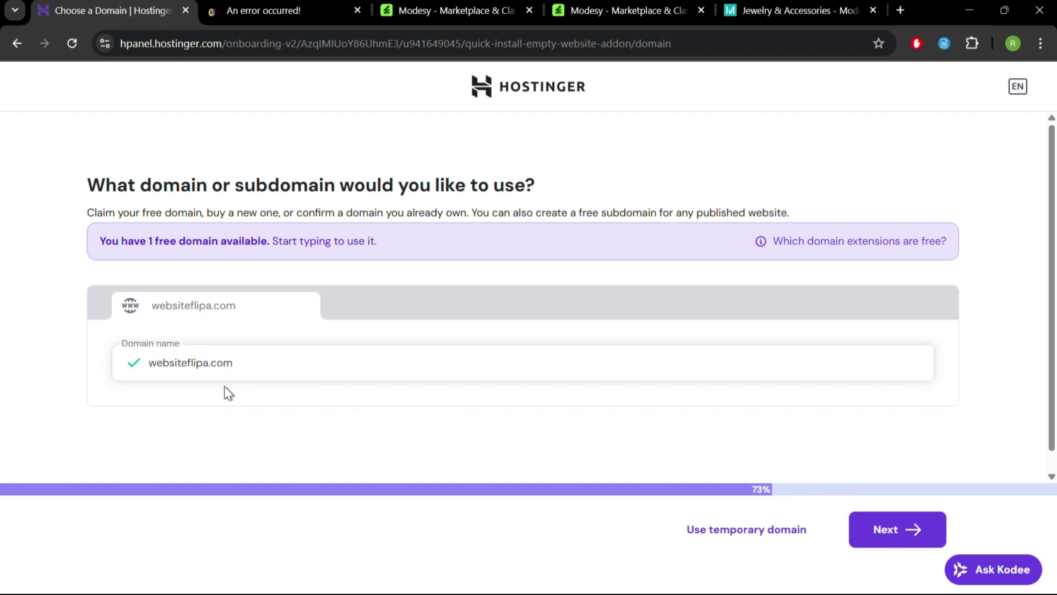
click(906, 532)
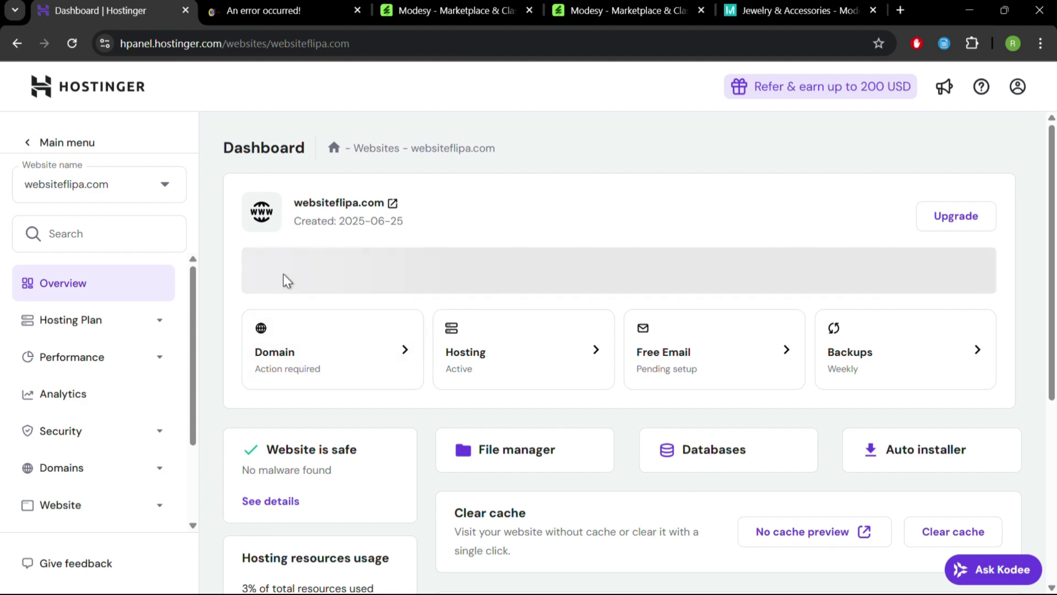
View websiteflipa.com's placeholder page in a new tab, then open its File manager
click(328, 203)
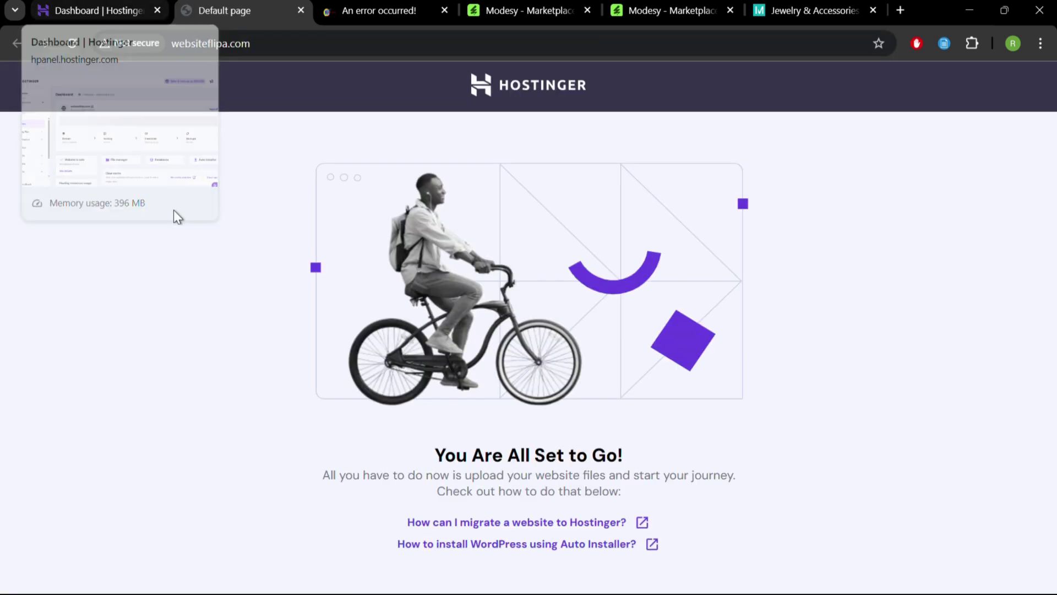
click(83, 10)
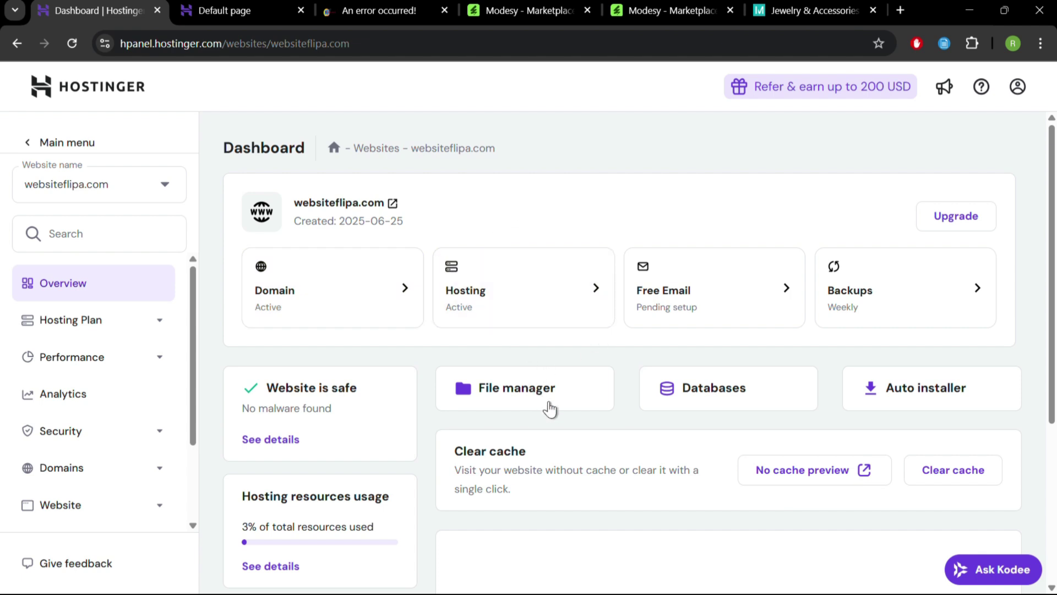
click(673, 6)
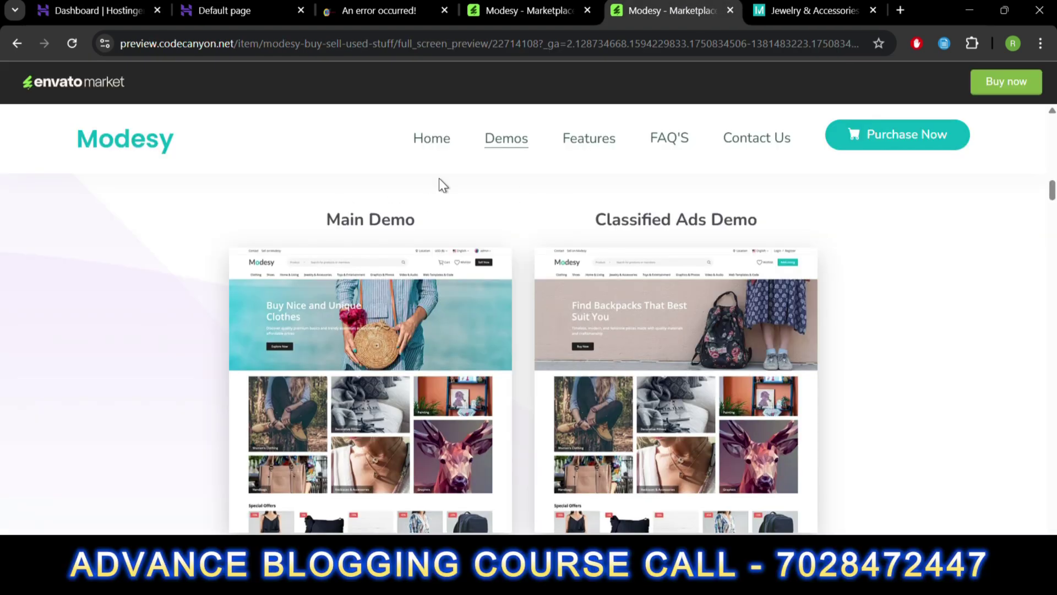
click(208, 10)
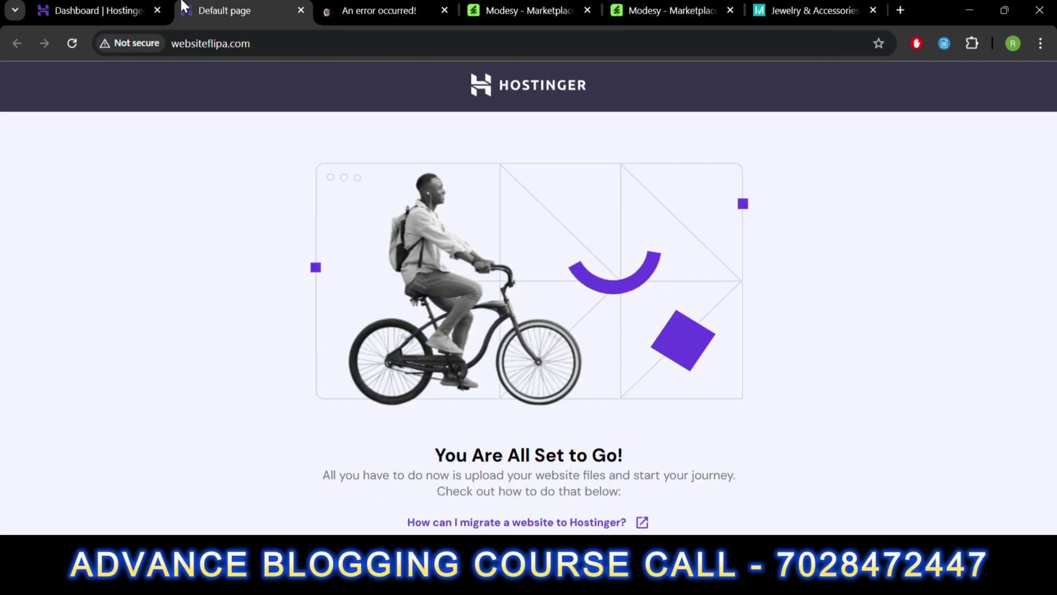
click(141, 6)
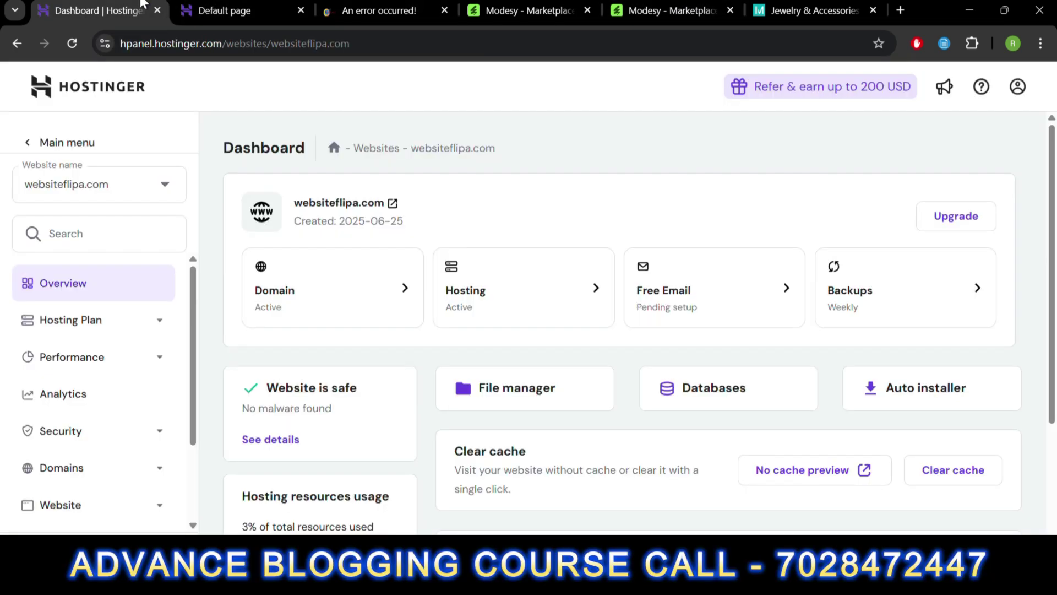
click(527, 392)
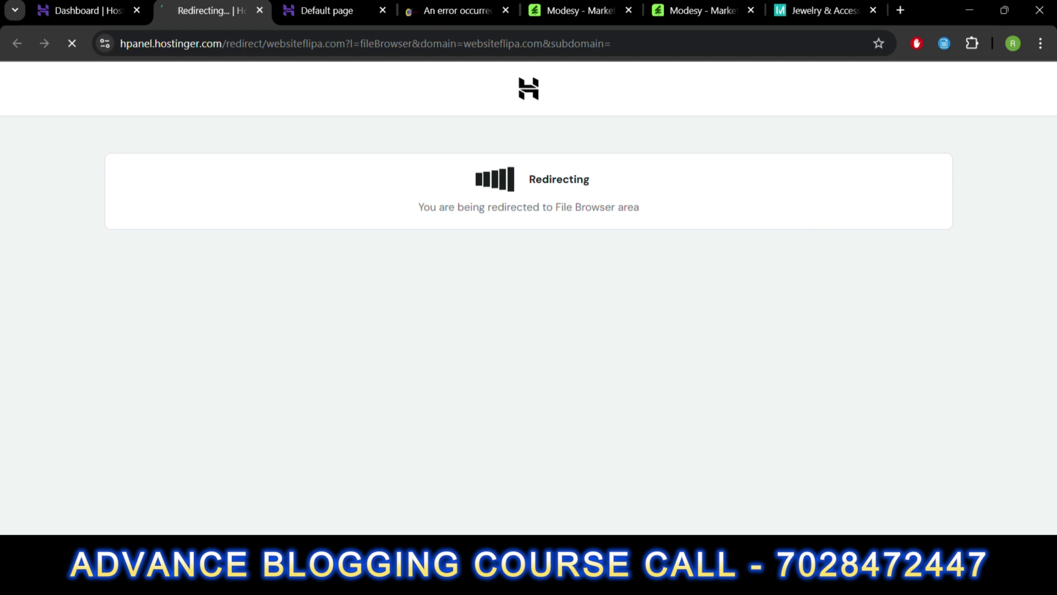
In the Modesy Help Center, download modesy-2.5.2.zip and check the download progress
click(773, 579)
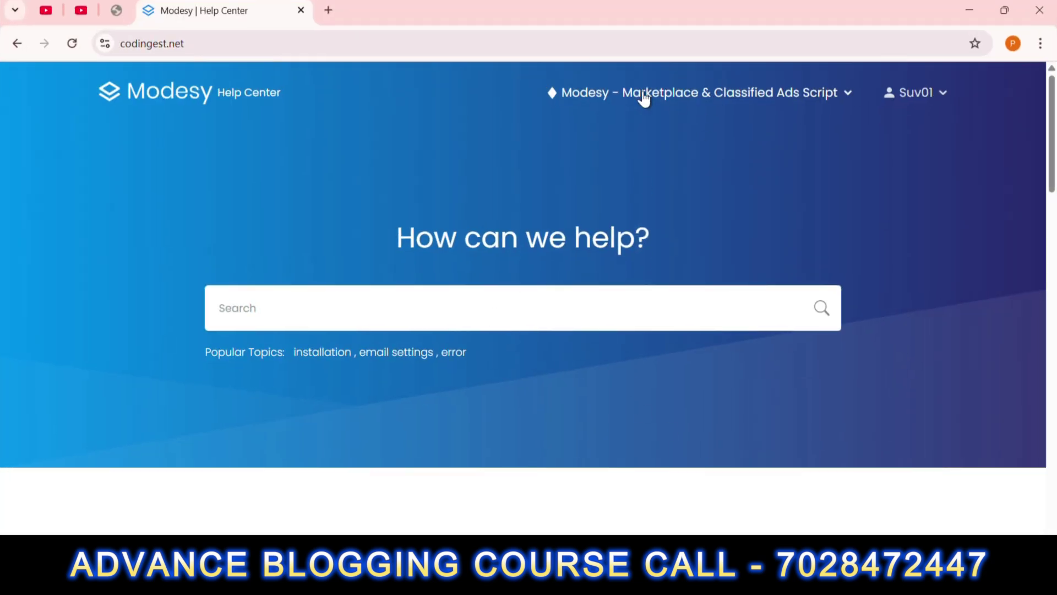
scroll(689, 204, down, 15)
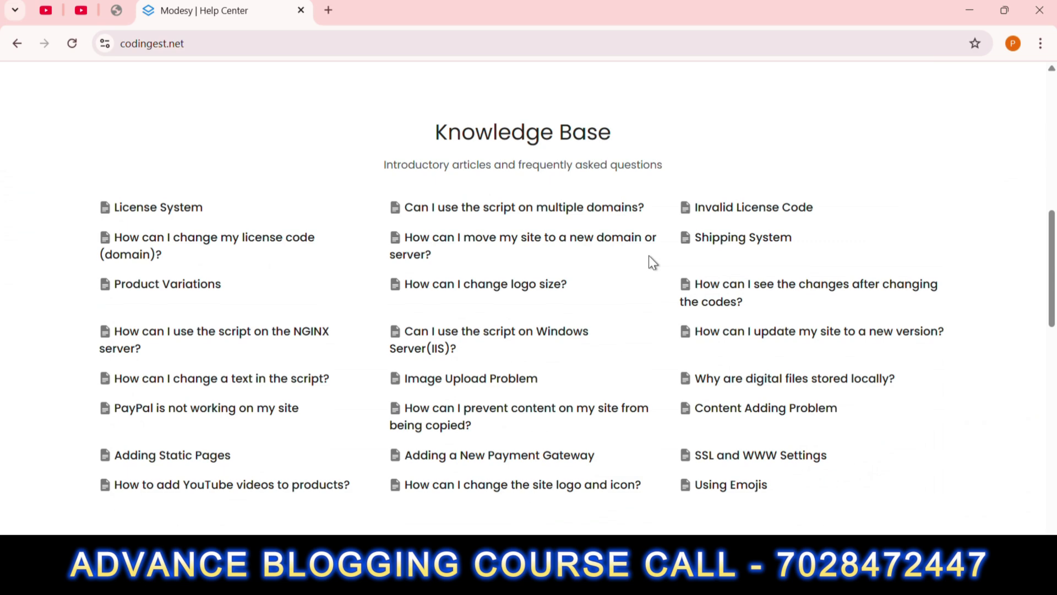
scroll(472, 306, down, 2)
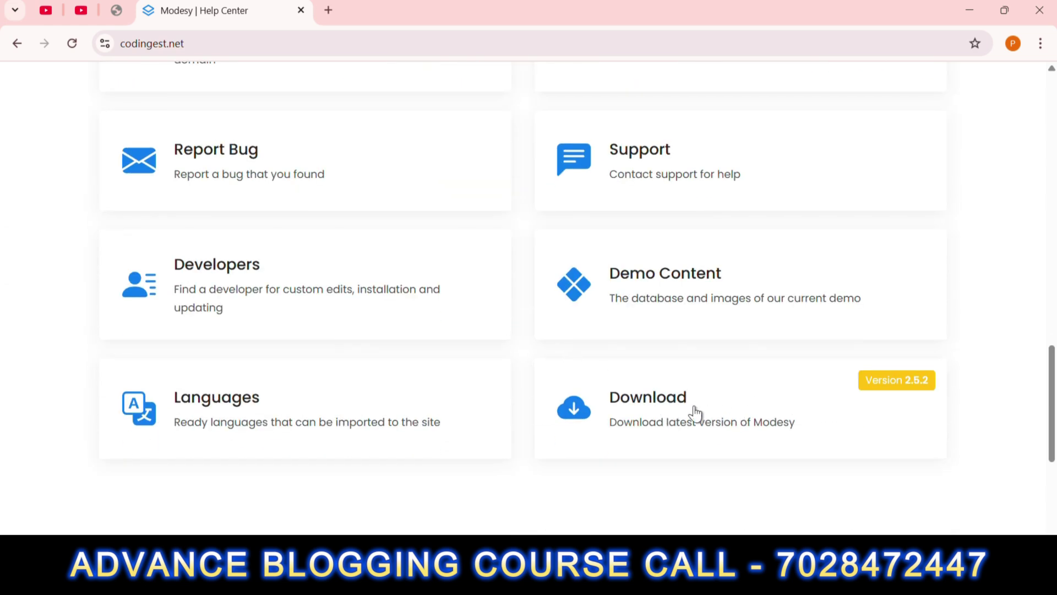
click(638, 409)
click(983, 53)
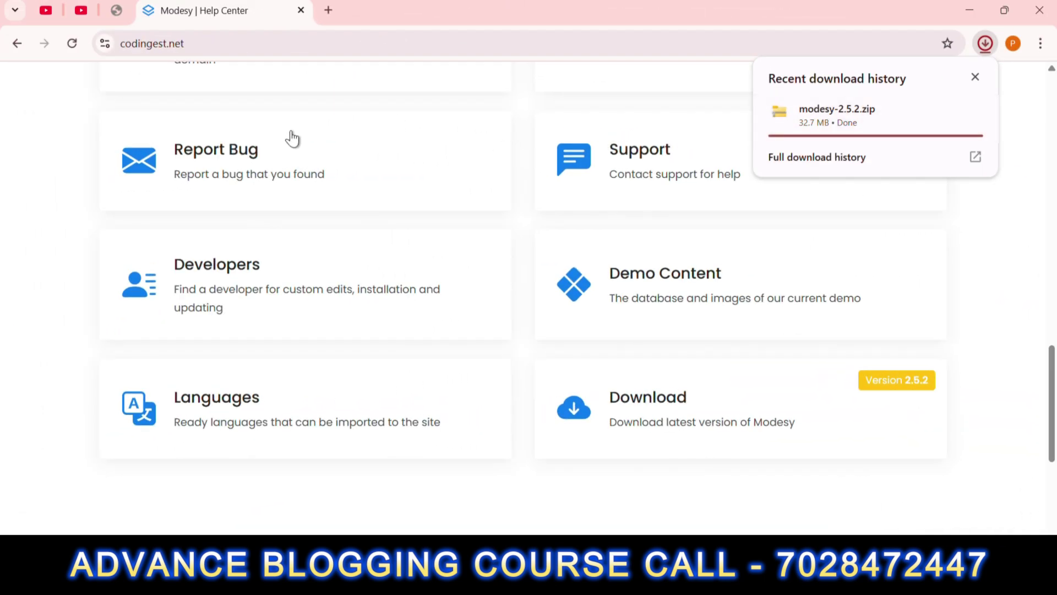
Scroll through the Help Center page and dismiss the download popup
scroll(290, 203, up, 20)
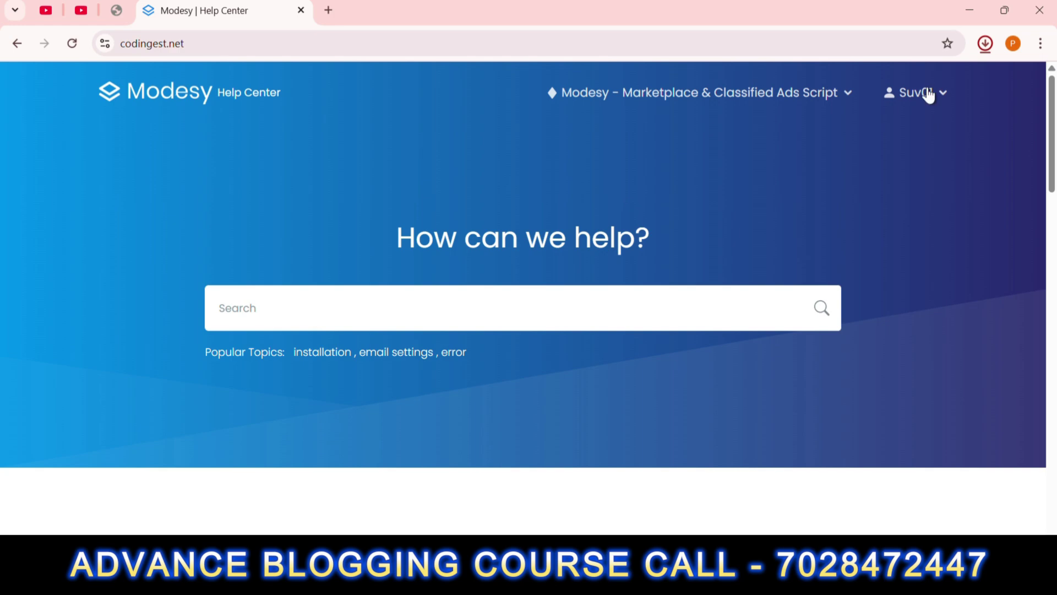
scroll(633, 363, down, 10)
scroll(632, 362, up, 4)
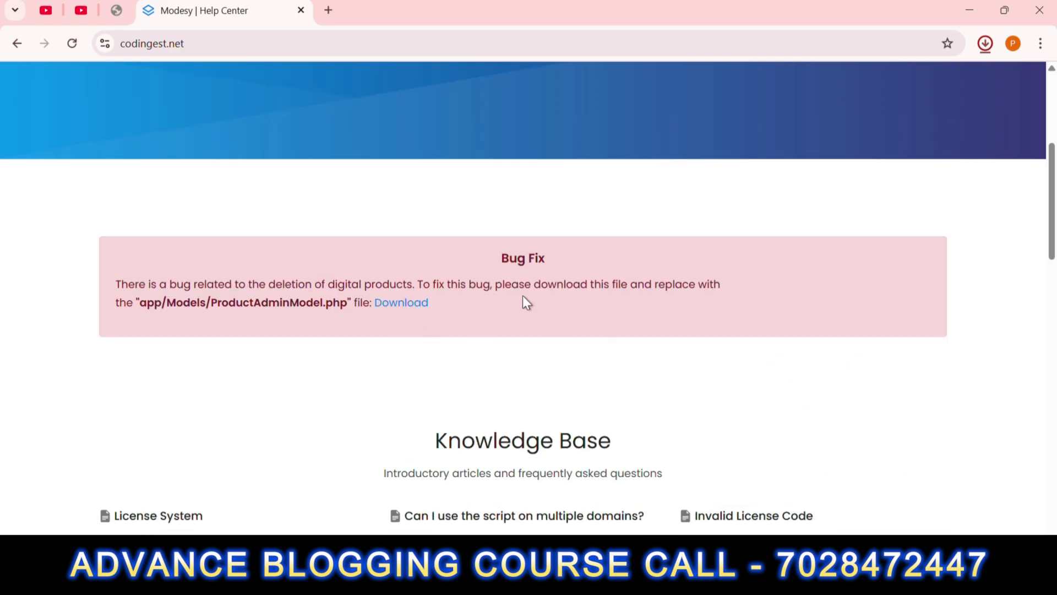
scroll(314, 418, down, 15)
scroll(529, 431, up, 2)
scroll(845, 514, down, 5)
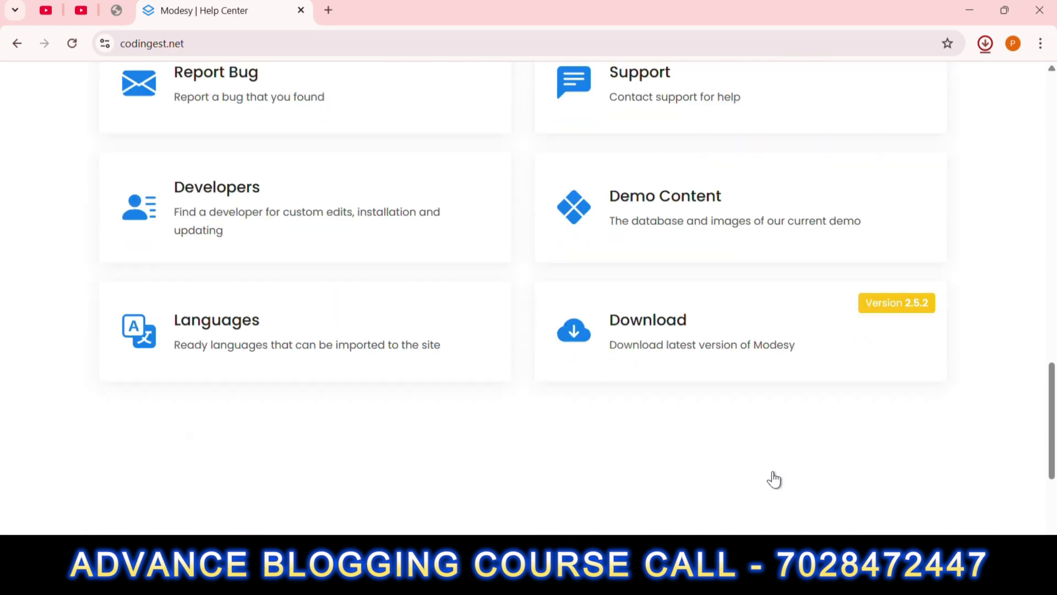
click(719, 359)
scroll(752, 361, down, 7)
drag(411, 287, 475, 279)
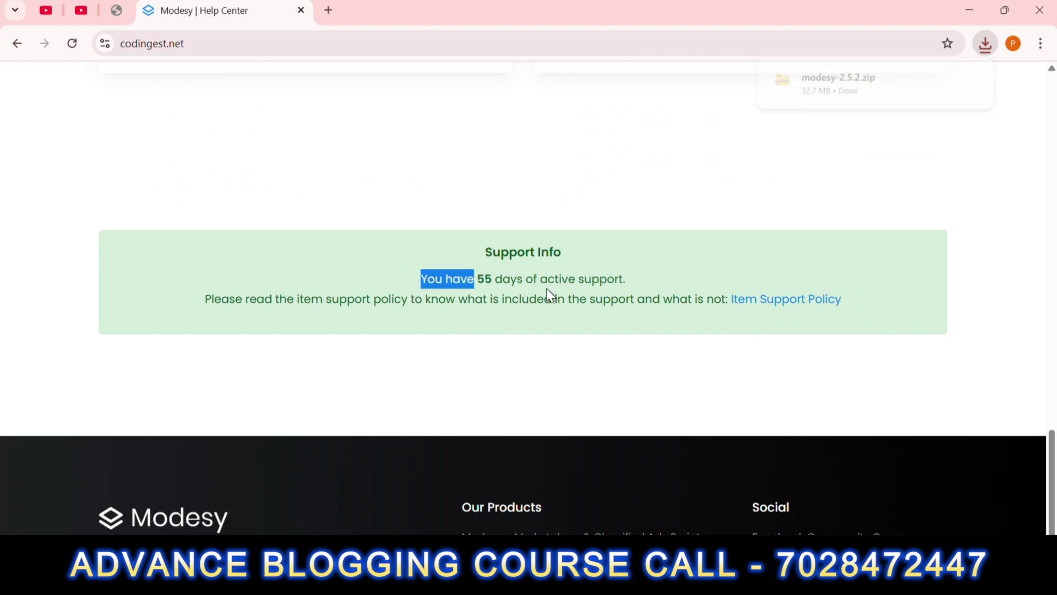
click(659, 346)
scroll(694, 346, up, 7)
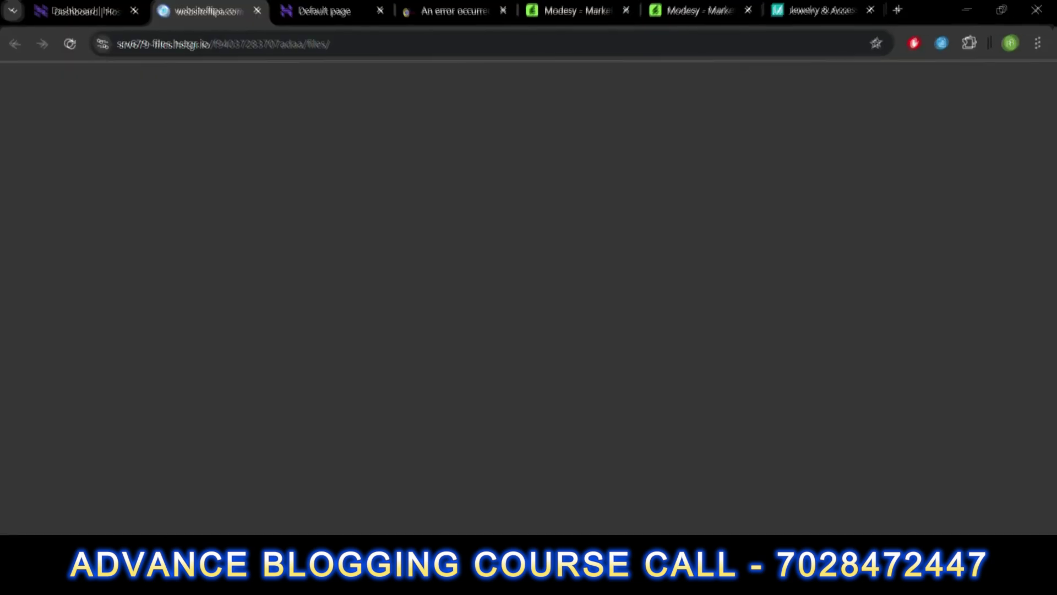
Open public_html and permanently delete default.php, skipping the trash bin
double_click(306, 217)
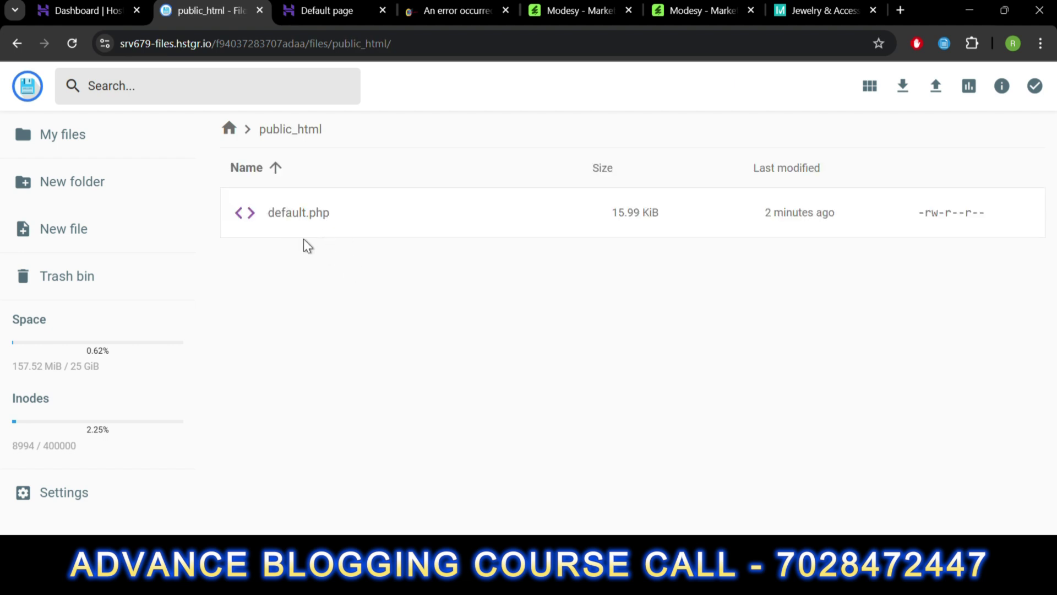
click(329, 220)
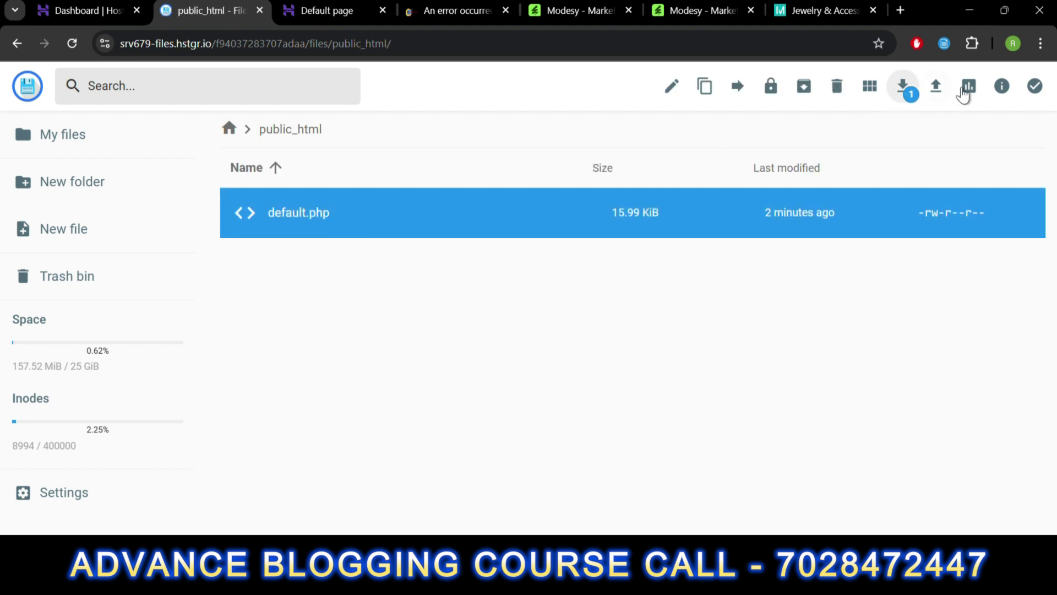
click(836, 86)
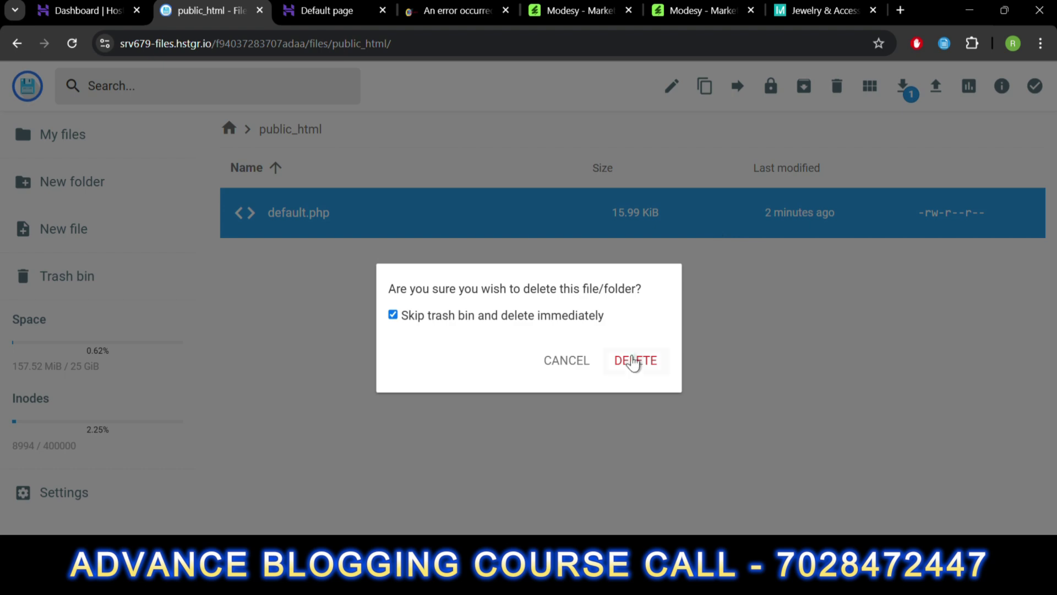
click(635, 360)
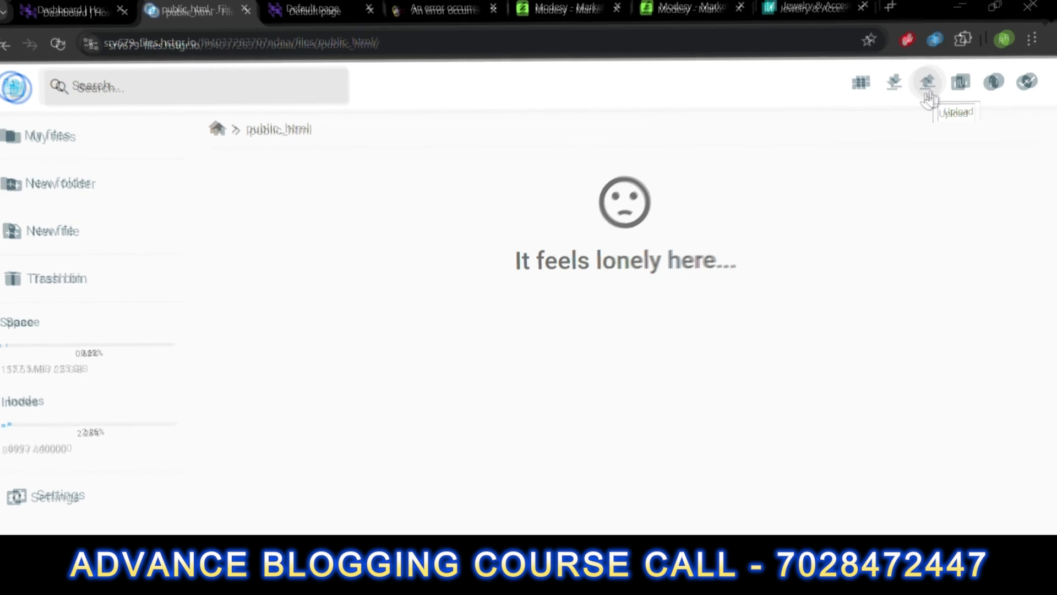
Upload the single file modesy-2.5.2.zip from Downloads into public_html
click(935, 85)
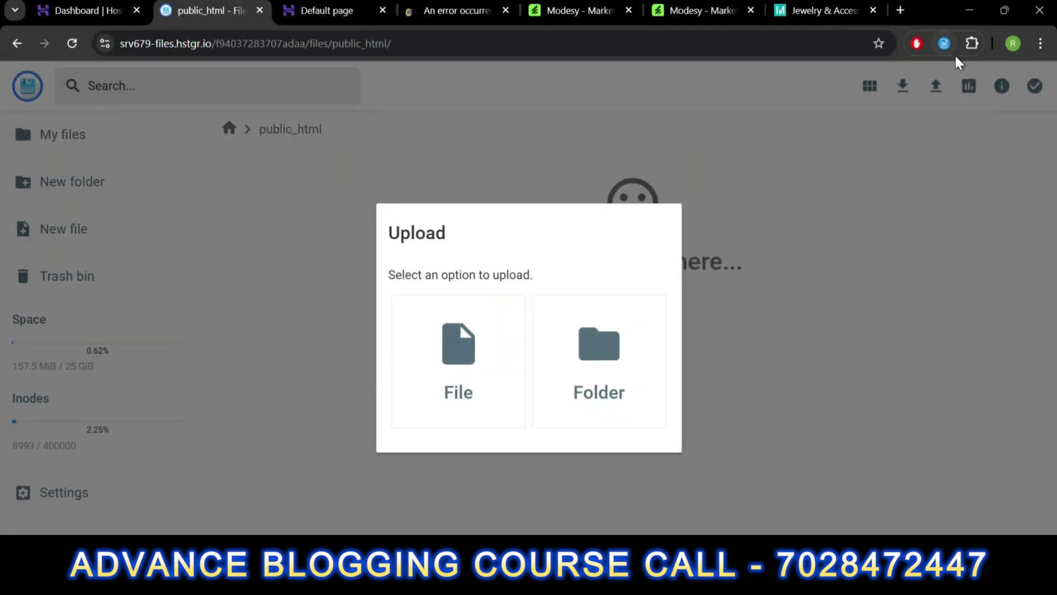
click(448, 369)
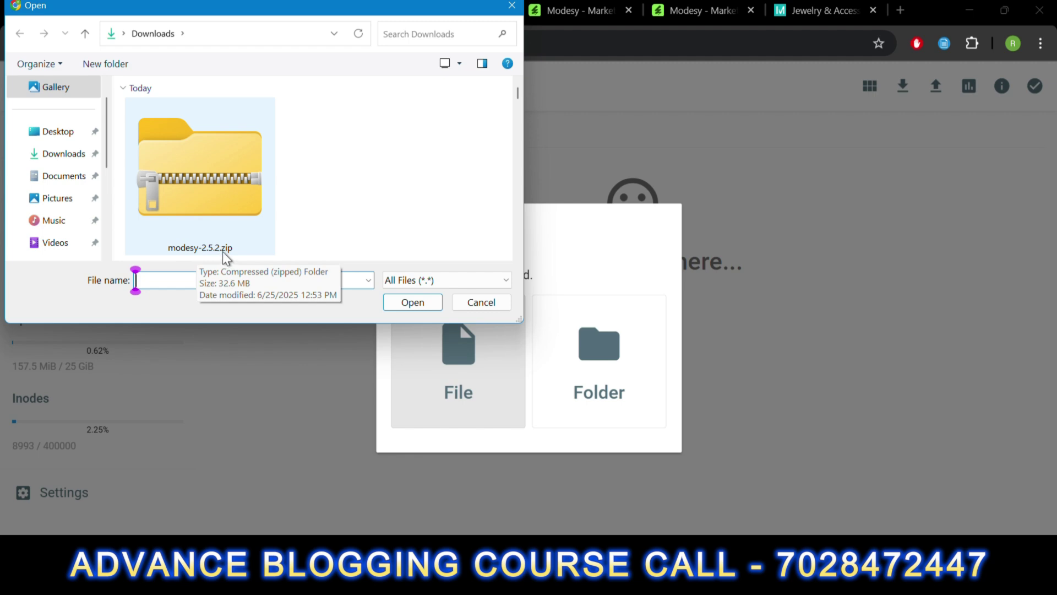
click(219, 196)
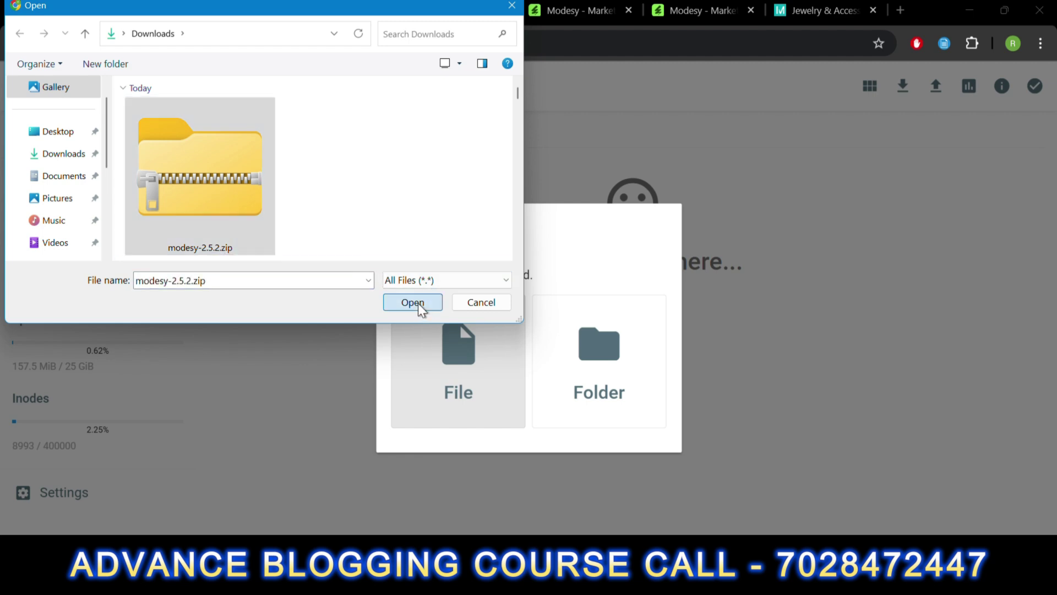
click(418, 304)
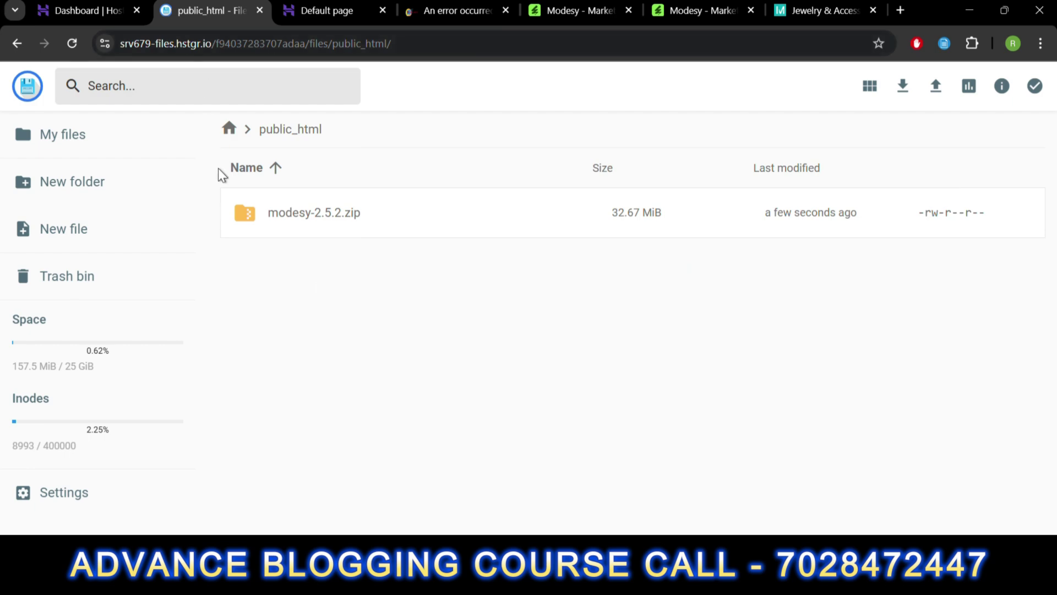
Extract modesy-2.5.2.zip into a new folder named hgh
right_click(322, 217)
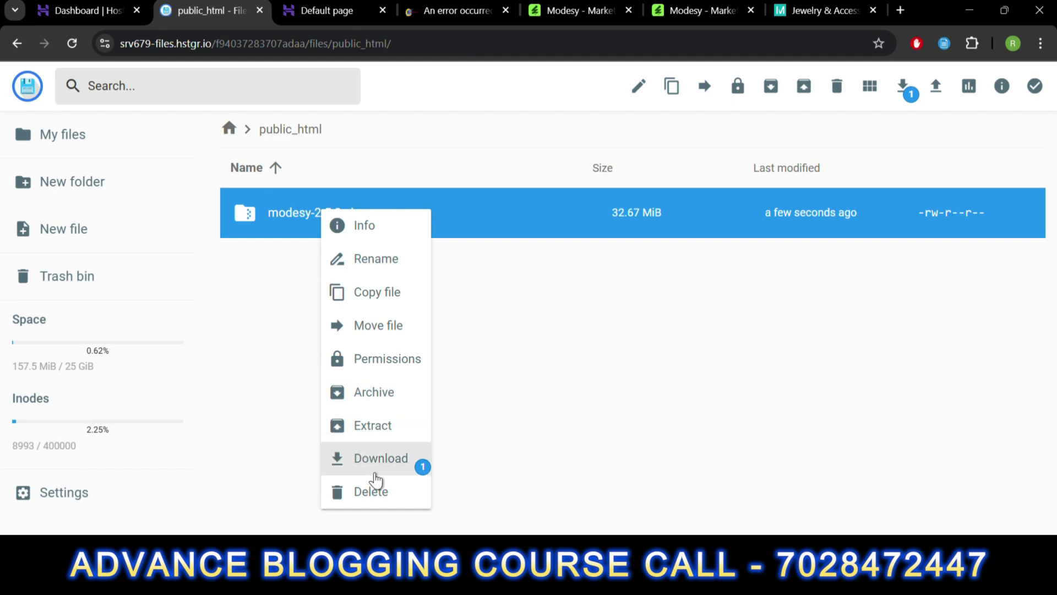
click(391, 430)
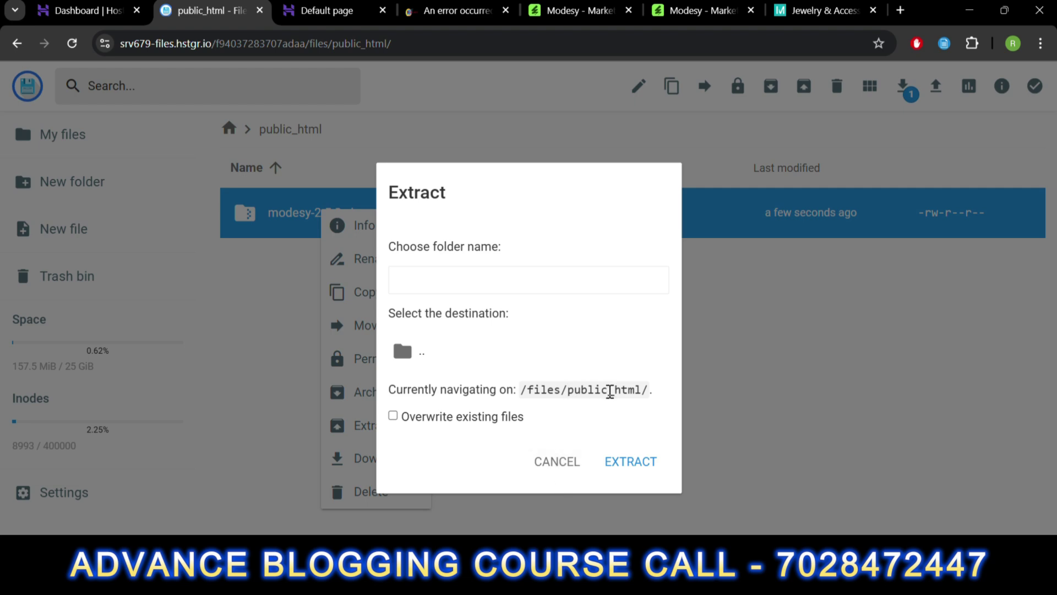
click(428, 282)
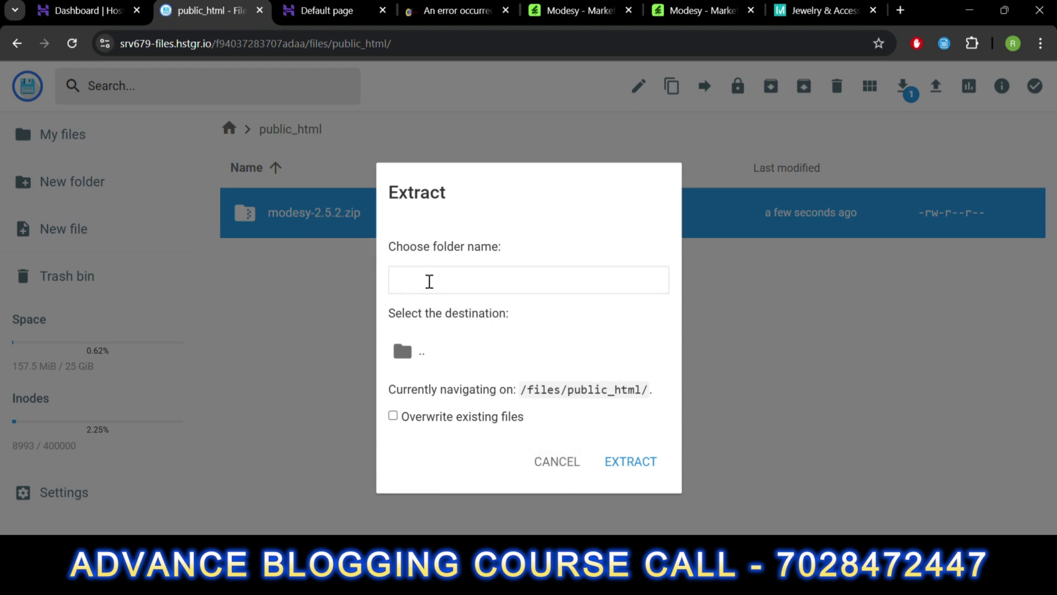
text(hghjjj)
text(jjjjjjjjjjjjjjjjjjjjjjjjjjjjjjjjjjjjjjjjjjjjuhy)
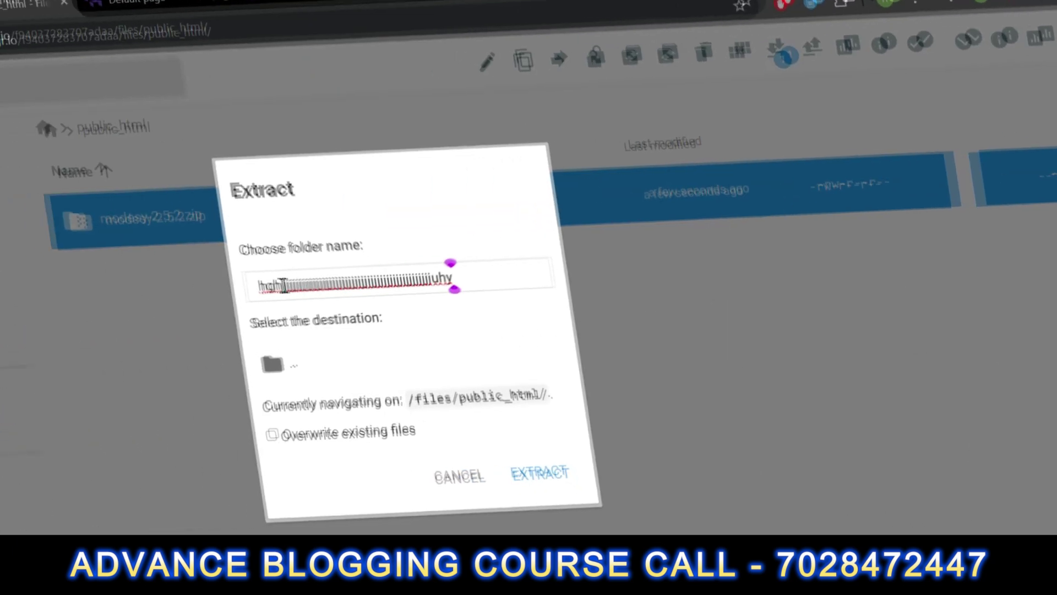
drag(417, 279, 597, 286)
key(BackSpace)
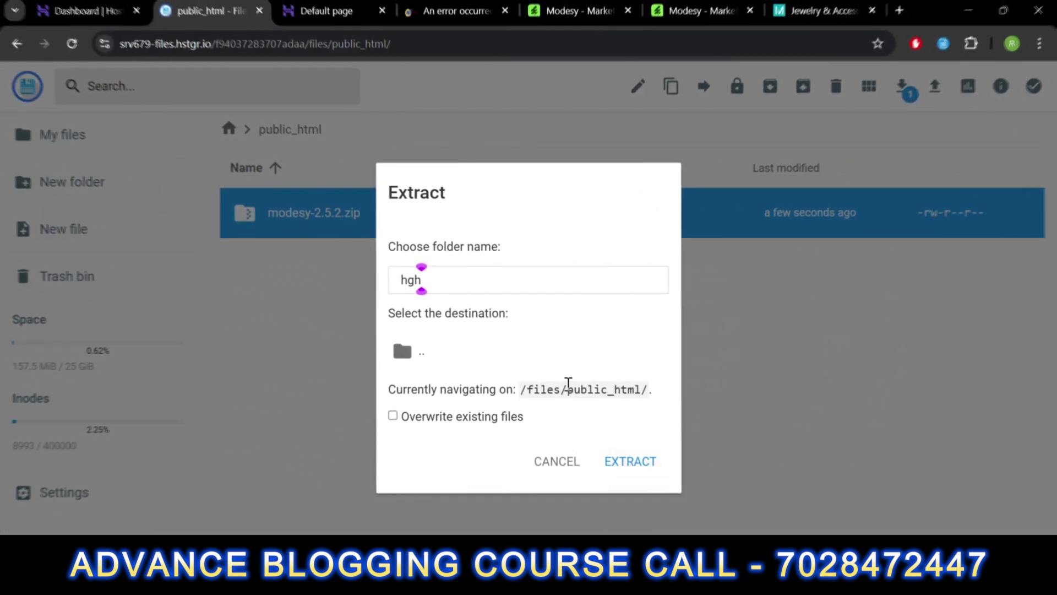
double_click(566, 393)
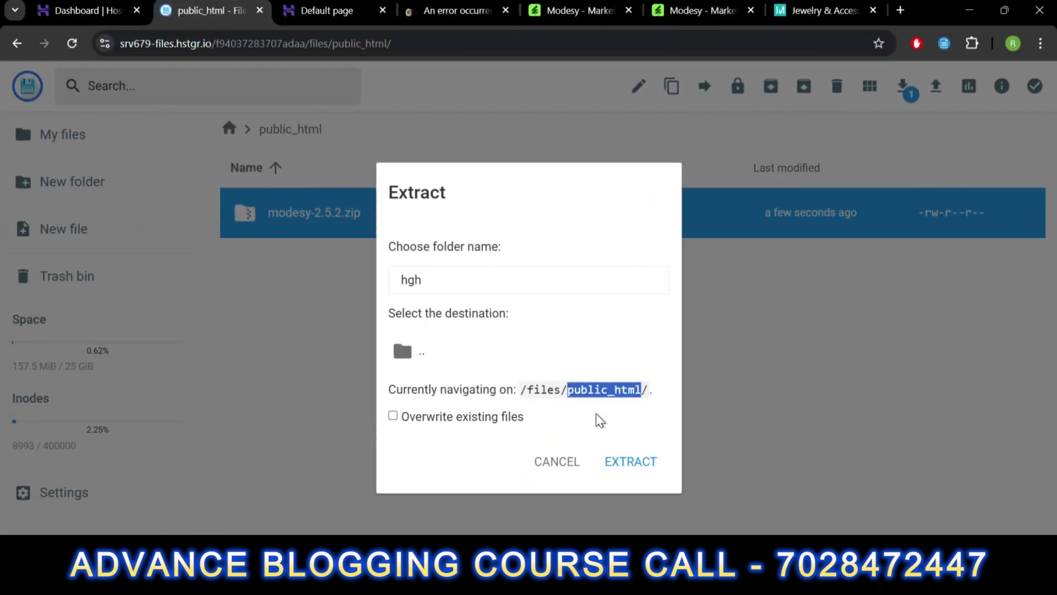
click(581, 398)
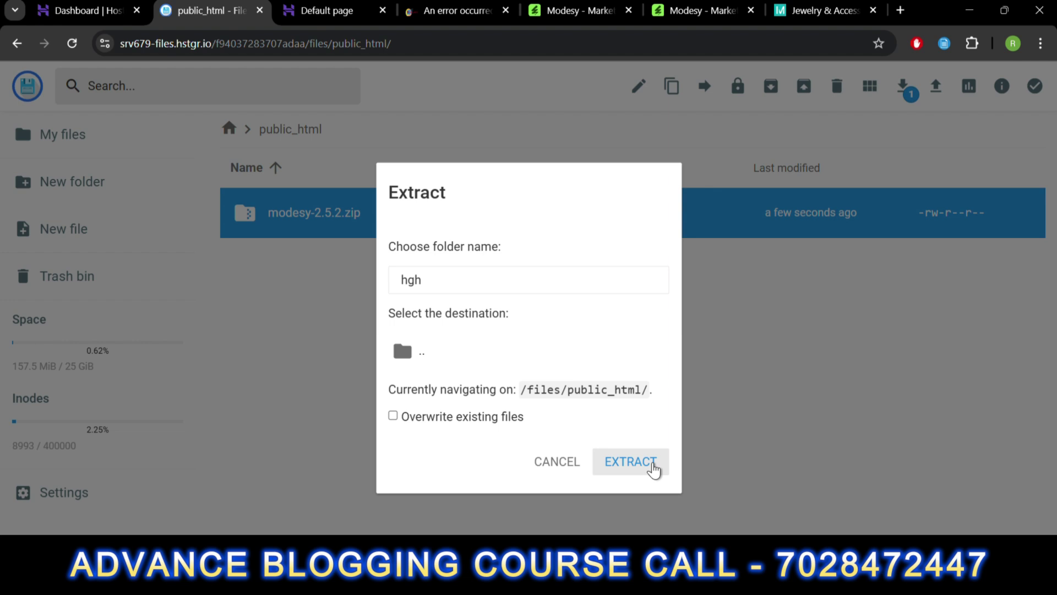
click(630, 467)
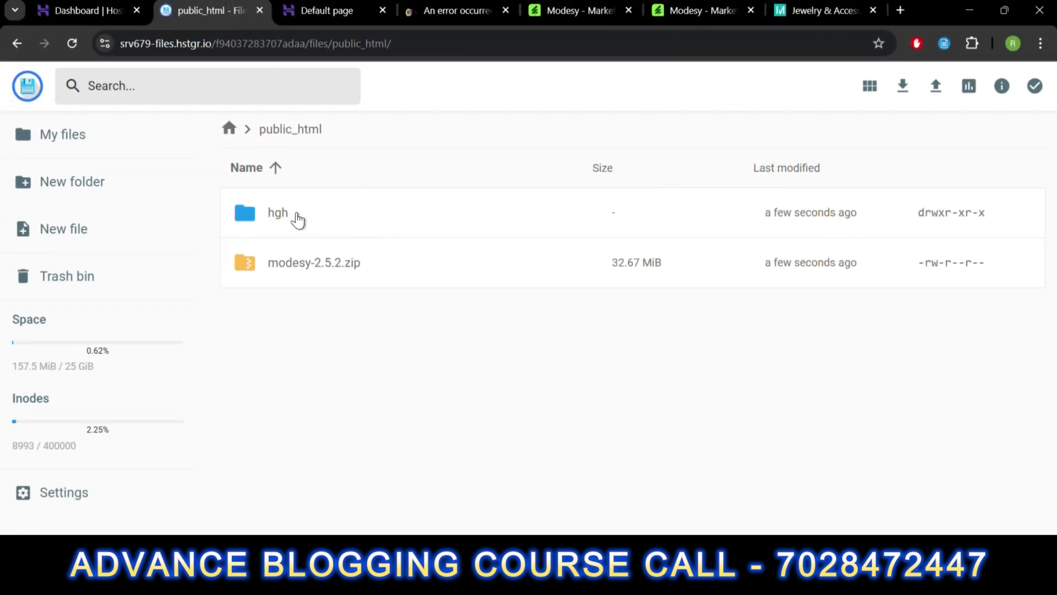
Delete the modesy-2.5.2.zip archive from public_html
click(276, 221)
click(349, 267)
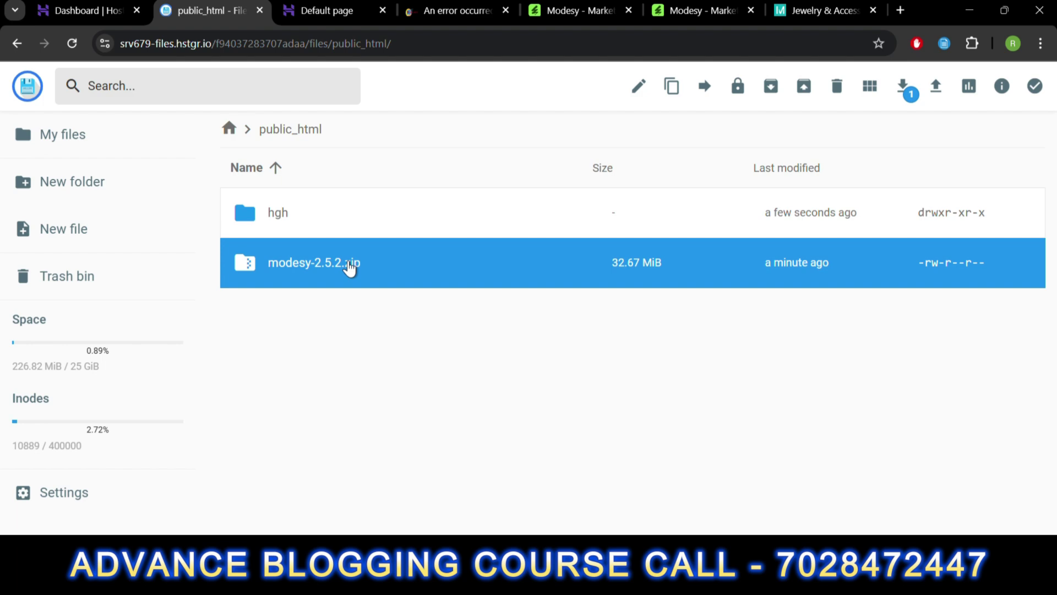
right_click(349, 264)
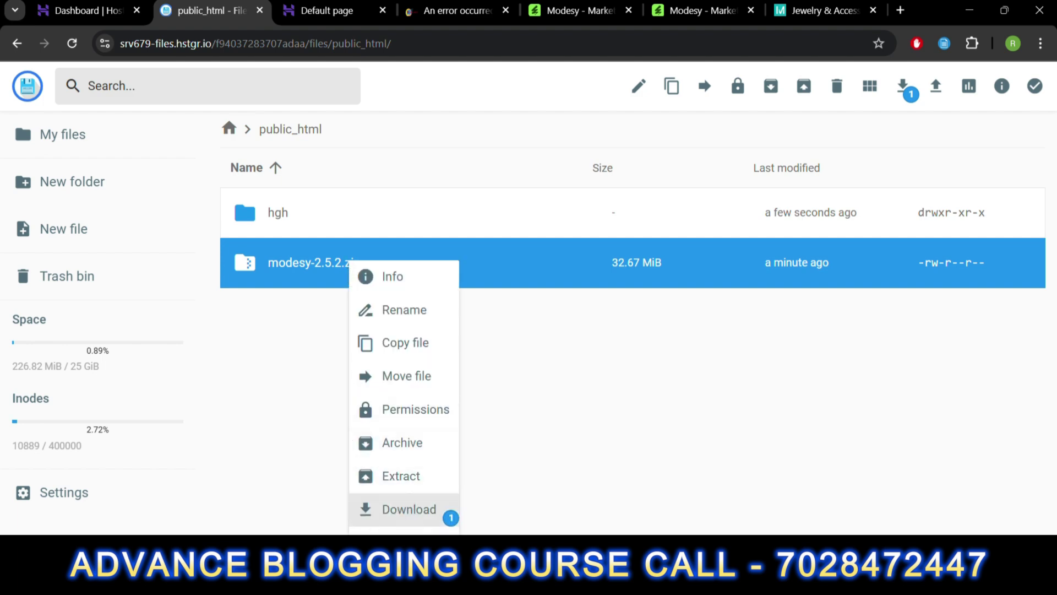
click(395, 538)
click(621, 360)
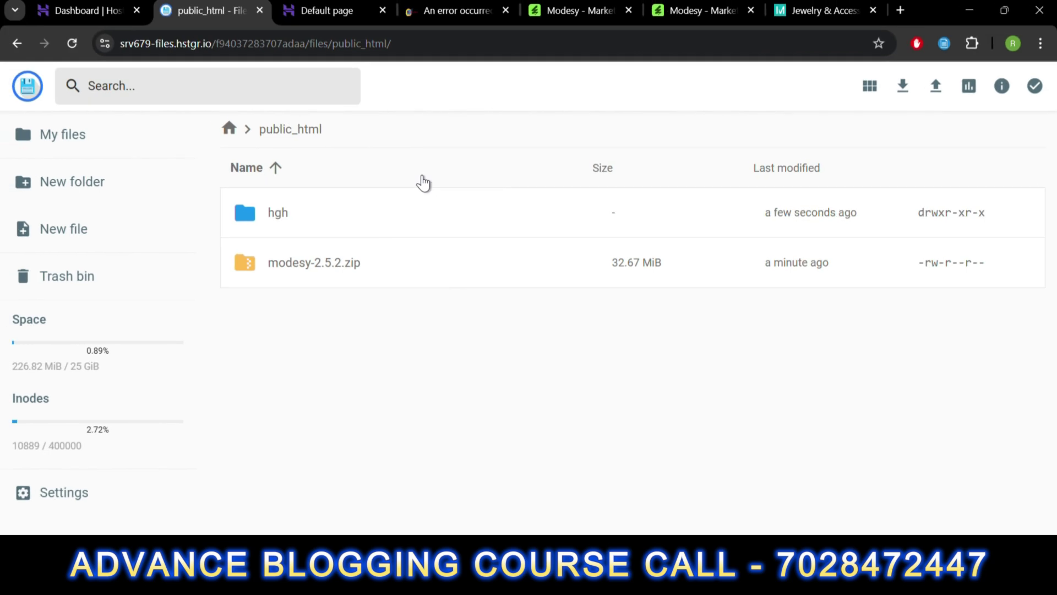
Open hgh > modesy-2.5.2 and select all of its items
click(301, 225)
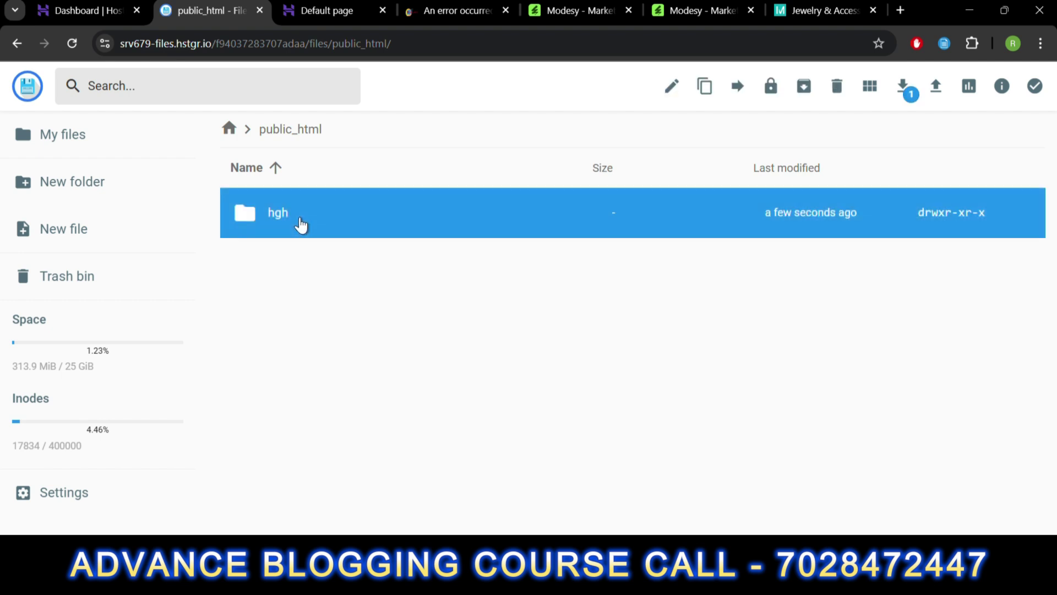
double_click(300, 225)
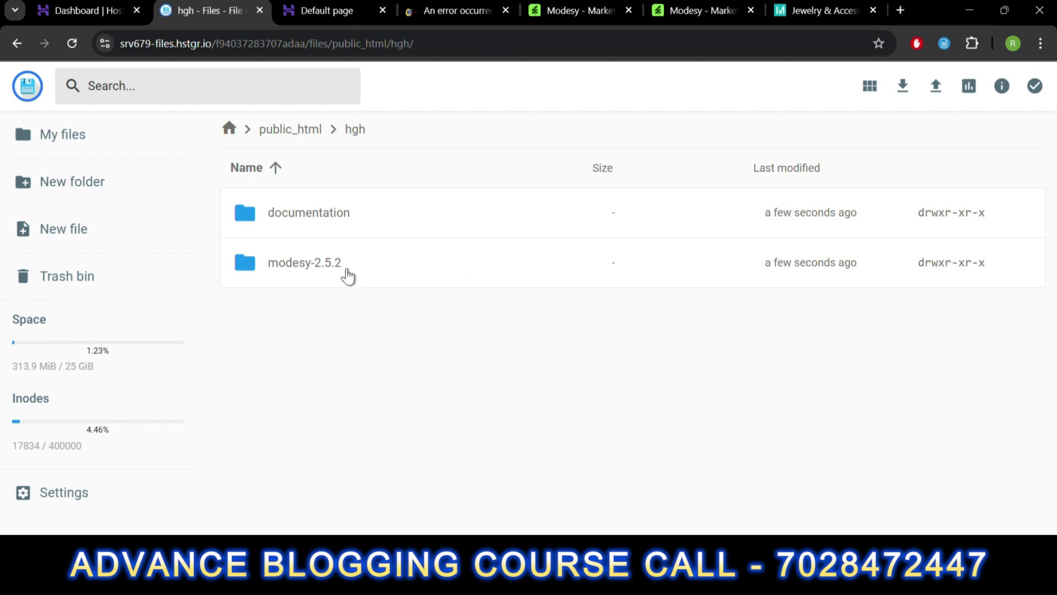
click(347, 270)
double_click(346, 270)
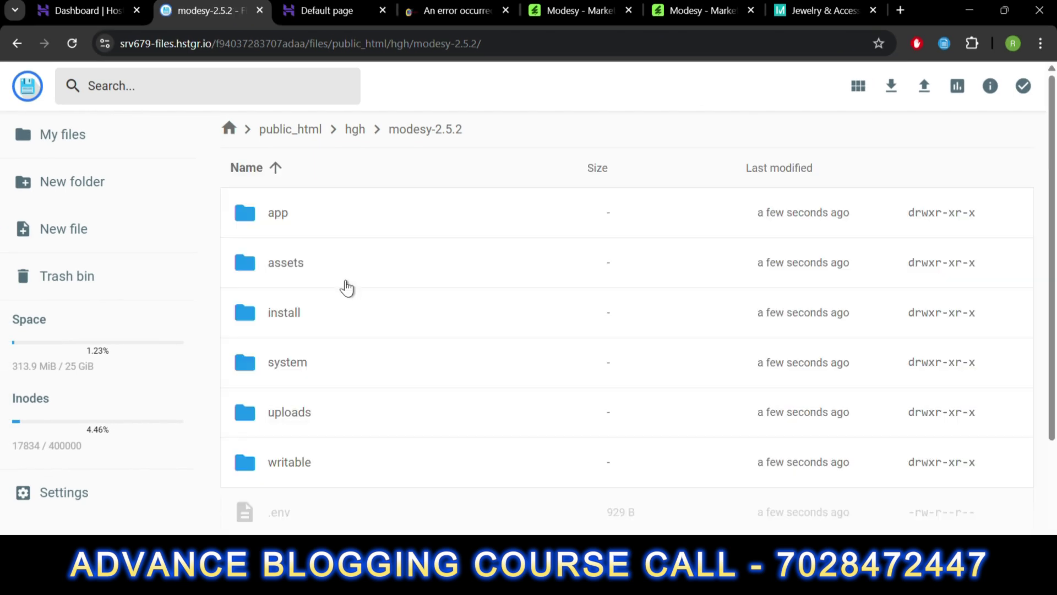
click(342, 214)
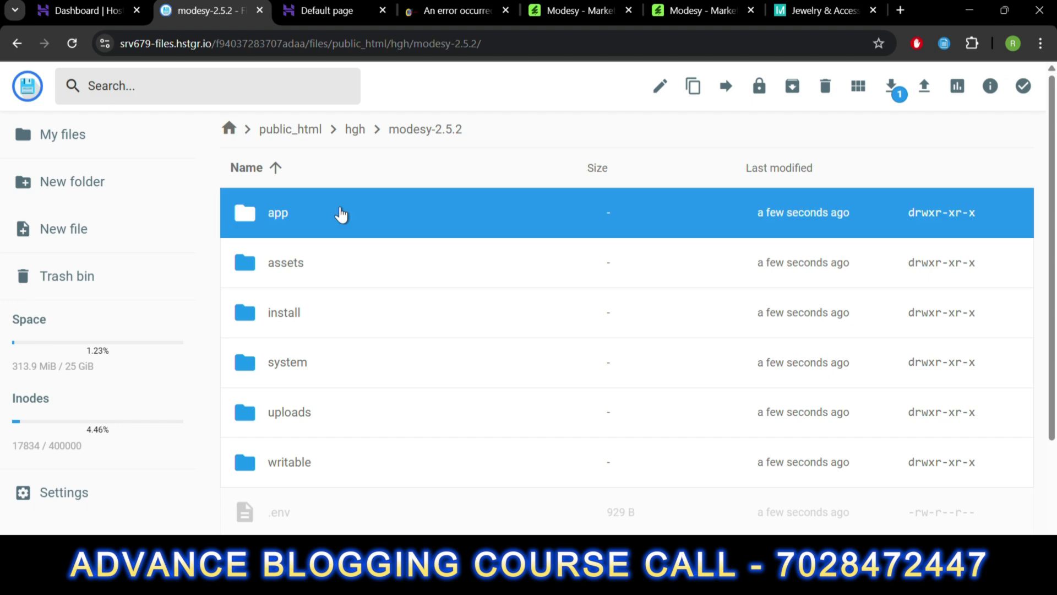
key(ctrl+a)
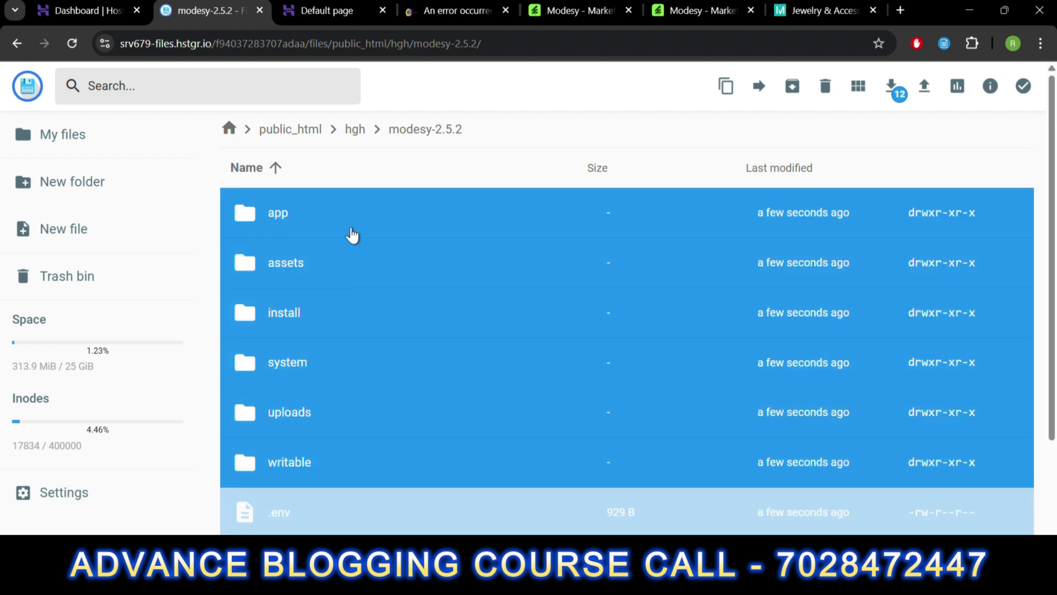
Abandon a move of the selection and go back to public_html, reloading the failed page
right_click(352, 221)
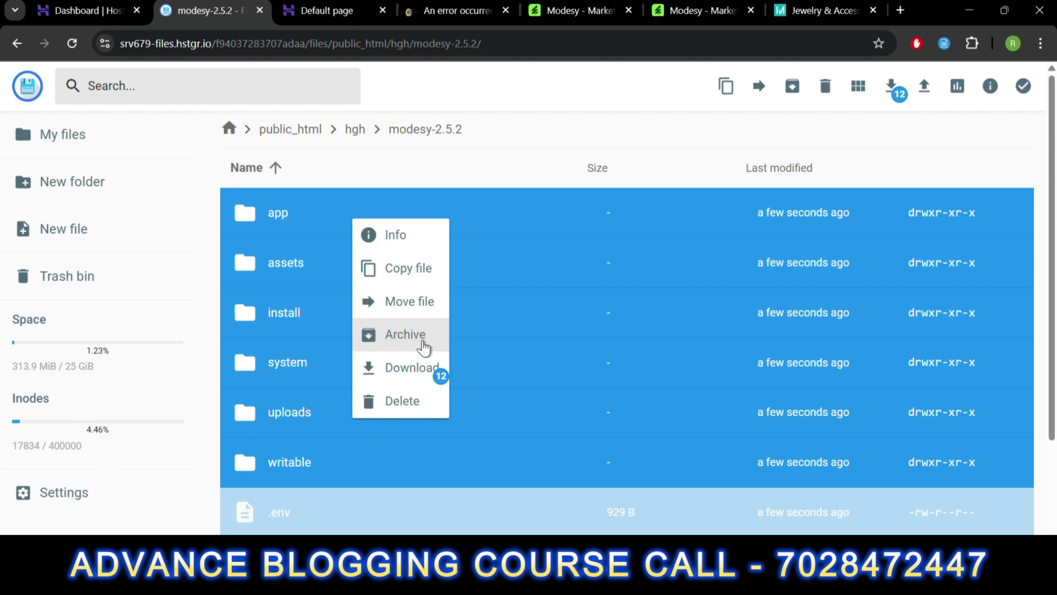
click(418, 303)
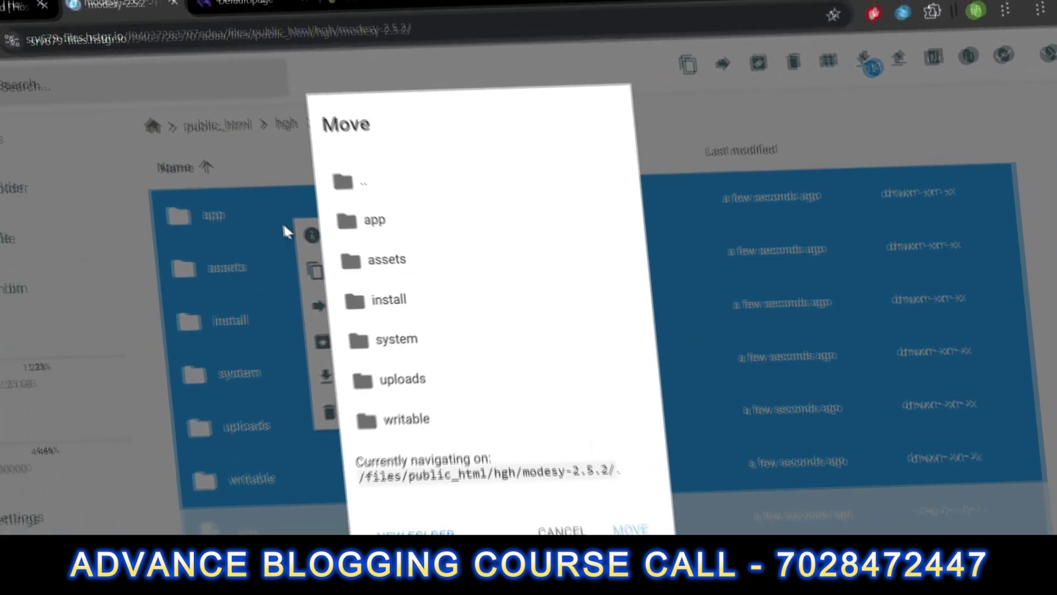
click(257, 256)
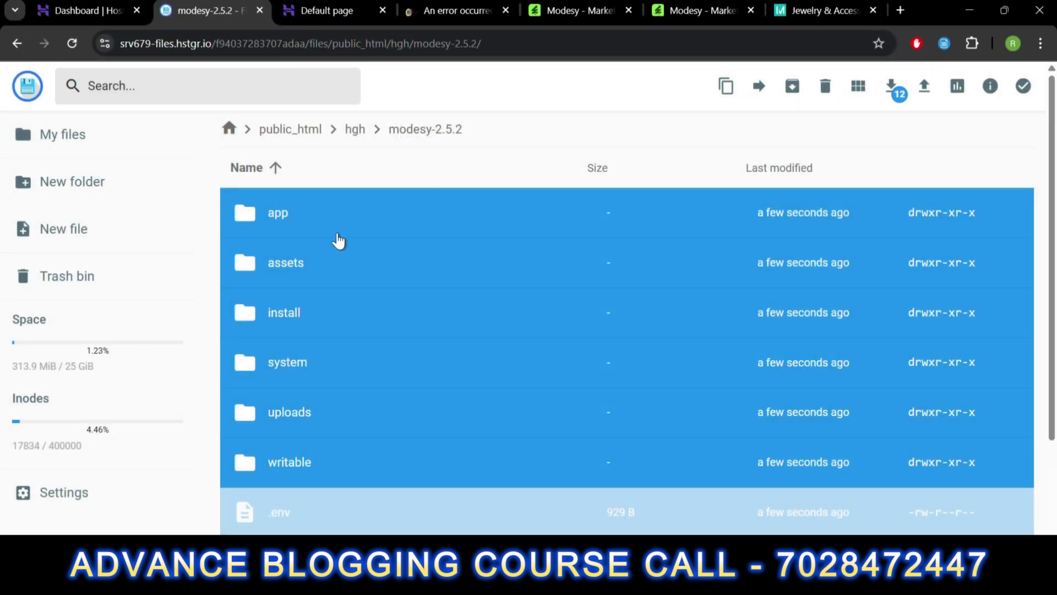
click(275, 243)
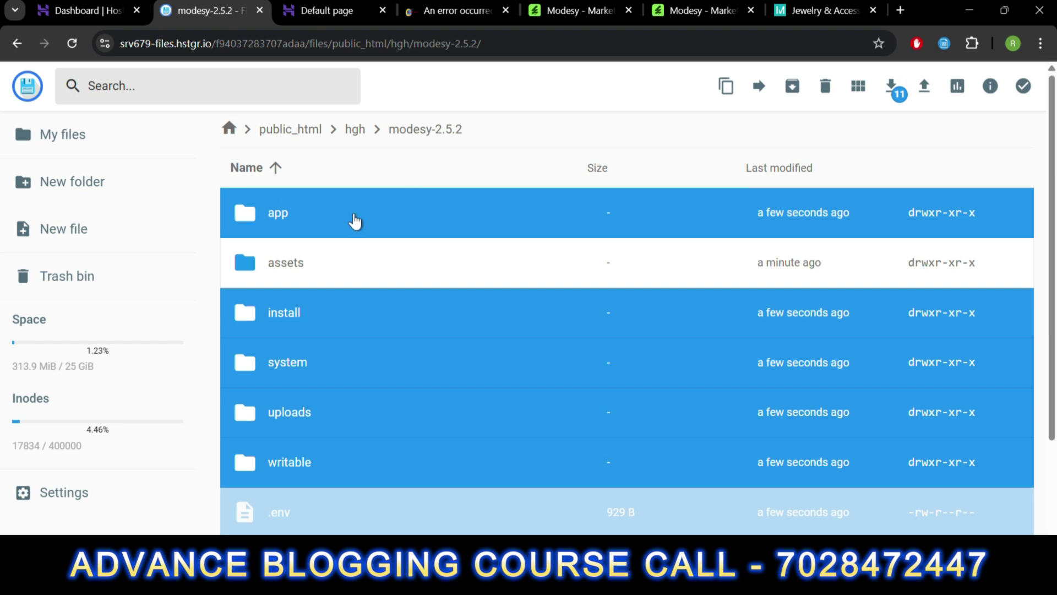
click(347, 220)
click(291, 225)
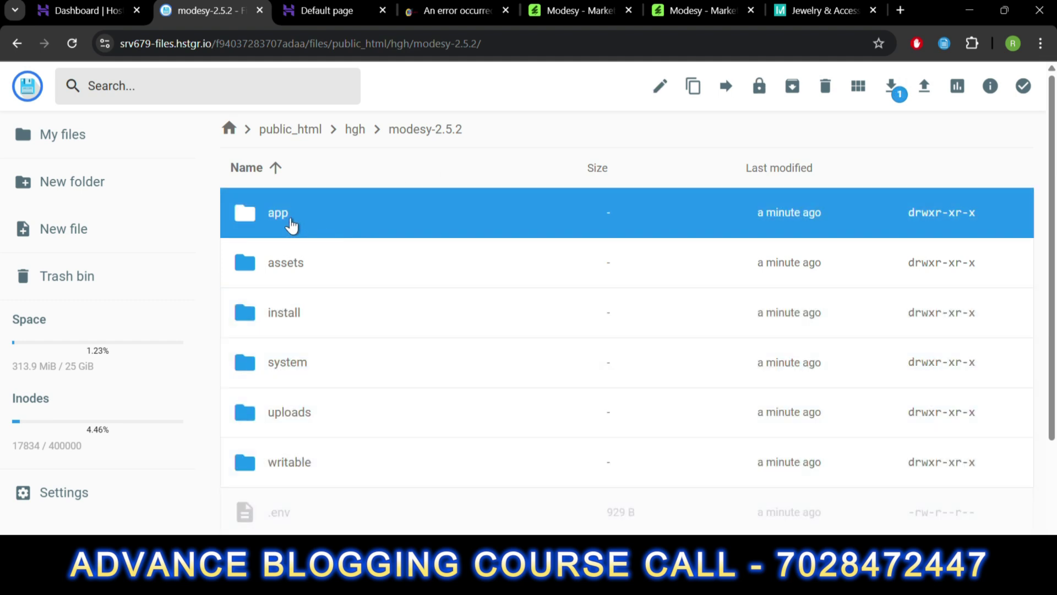
click(354, 131)
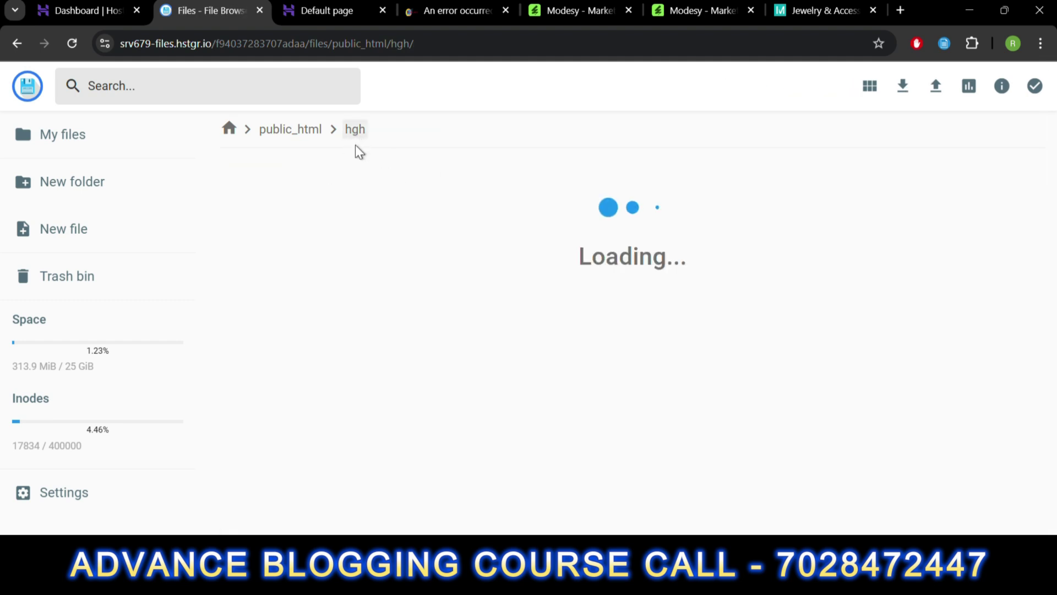
click(291, 131)
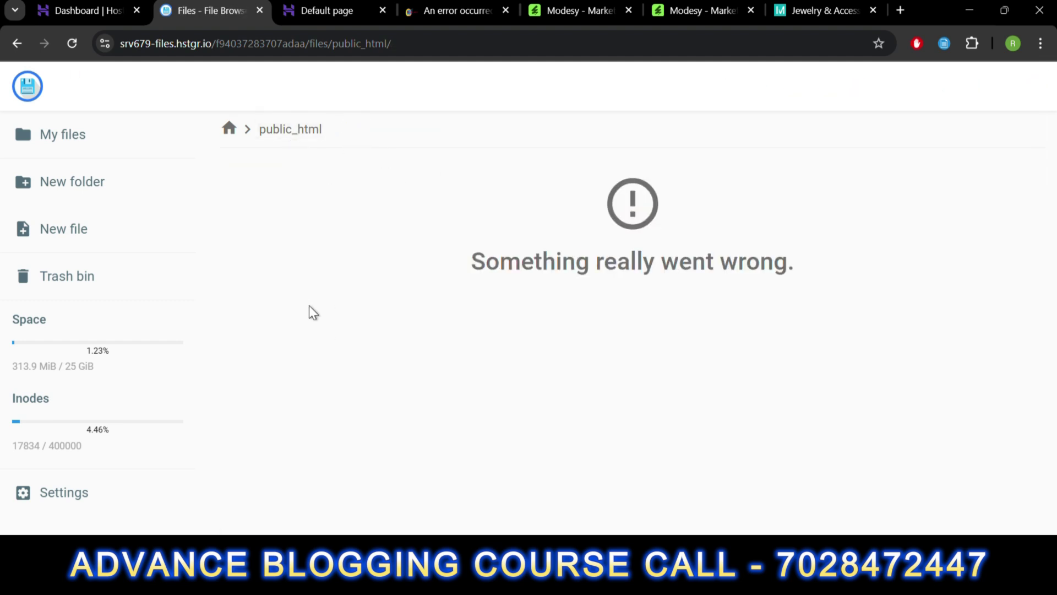
click(298, 132)
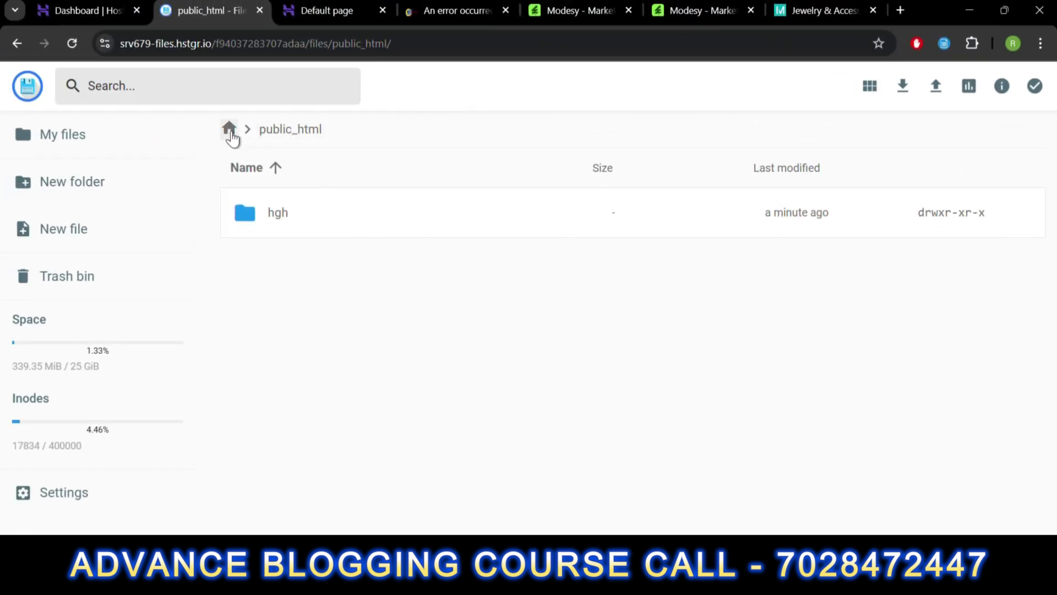
Navigate from the top level to public_html/hgh/modesy-2.5.2 and select all twelve items
click(228, 129)
double_click(325, 212)
double_click(303, 216)
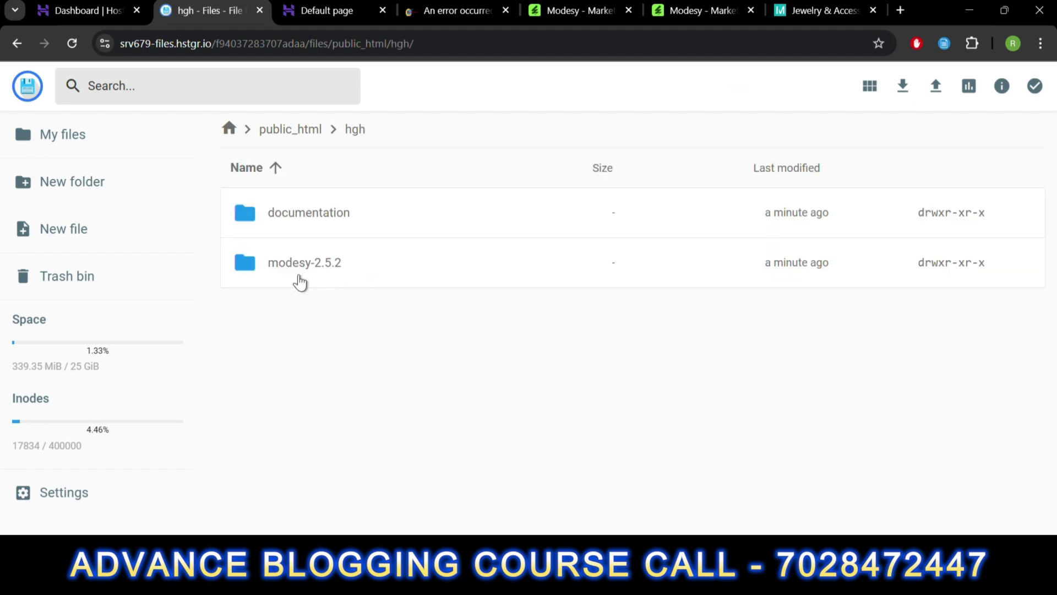
click(368, 280)
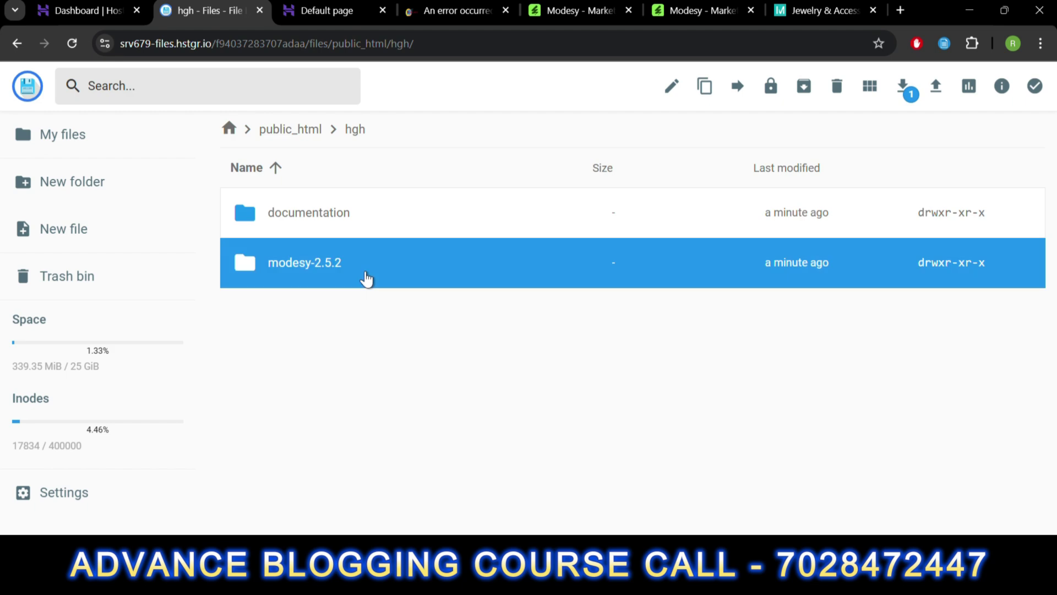
double_click(365, 279)
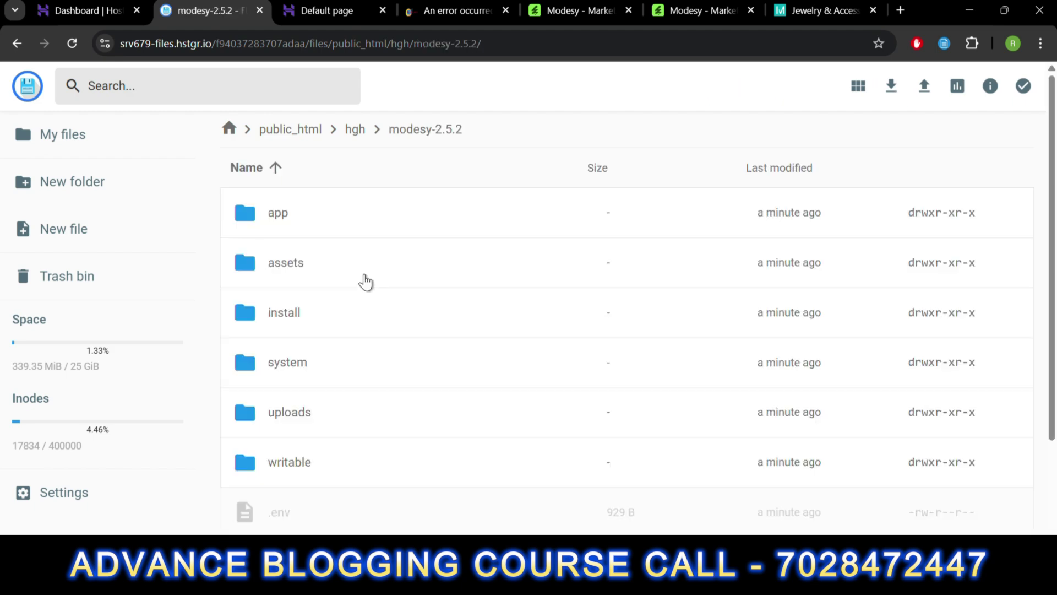
click(366, 281)
key(ctrl+a)
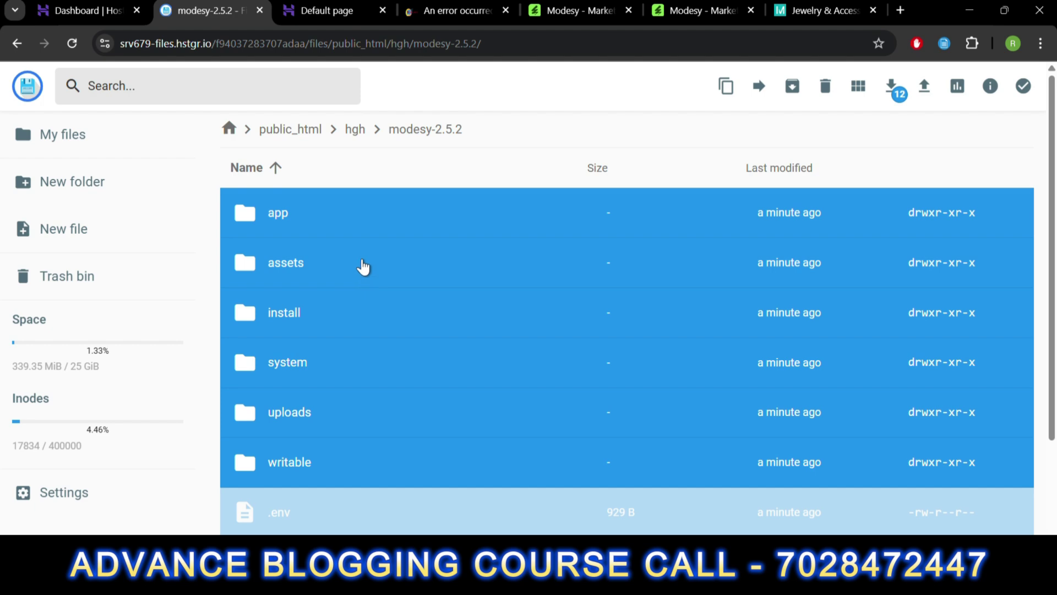
Move the selected Modesy files to the /files/public_html/ destination
right_click(387, 210)
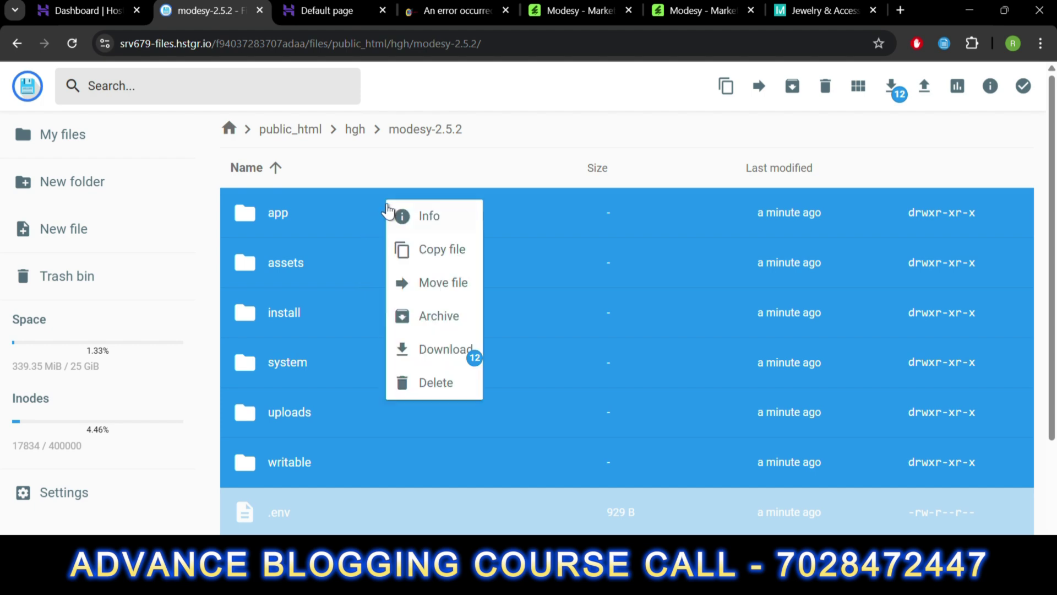
click(457, 283)
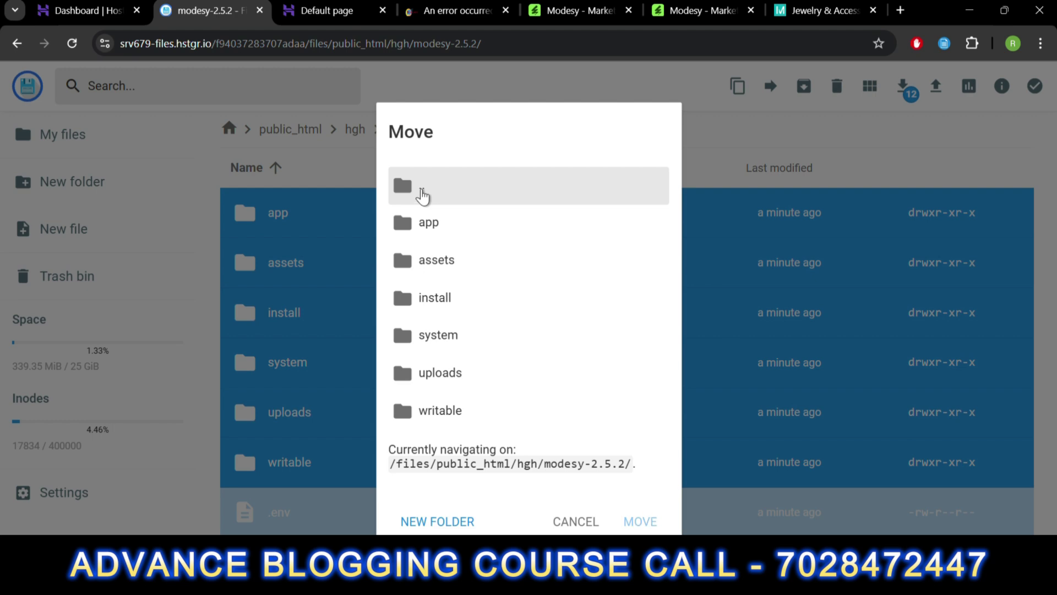
double_click(422, 194)
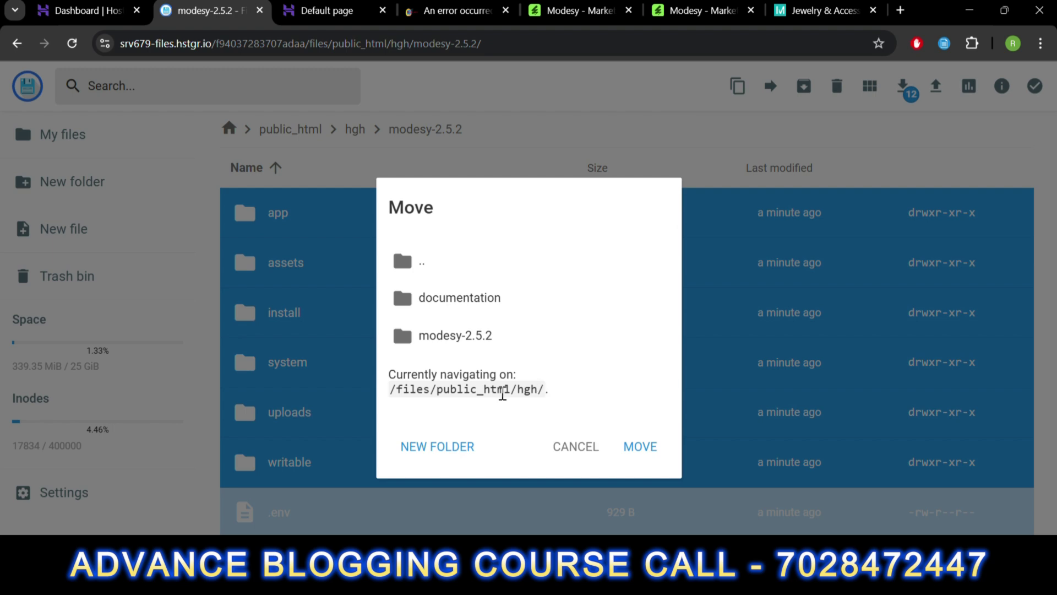
drag(437, 392, 511, 394)
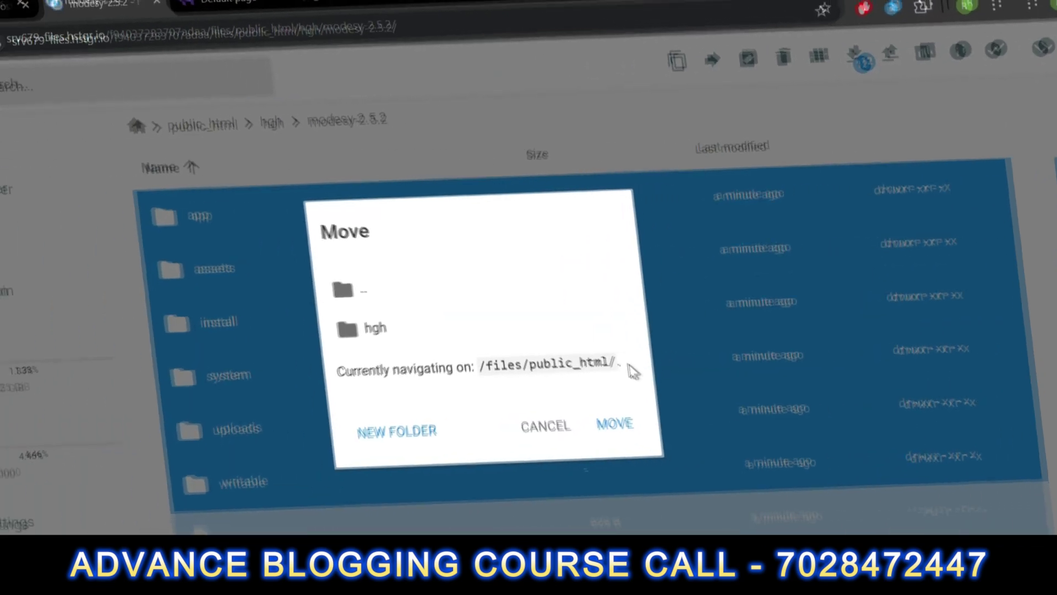
drag(661, 366, 527, 365)
click(578, 367)
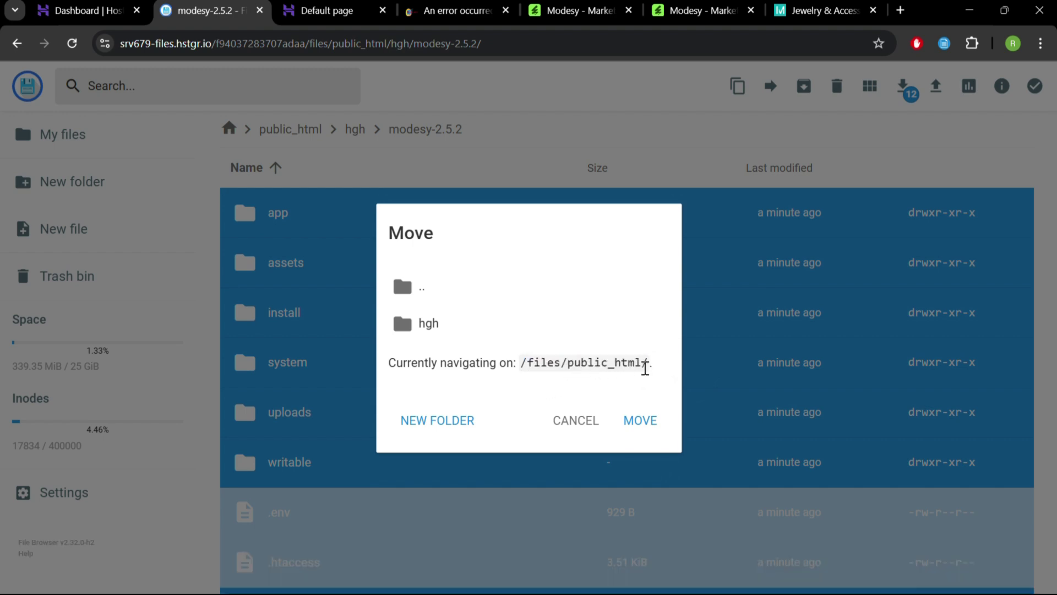
drag(645, 368, 572, 367)
click(574, 369)
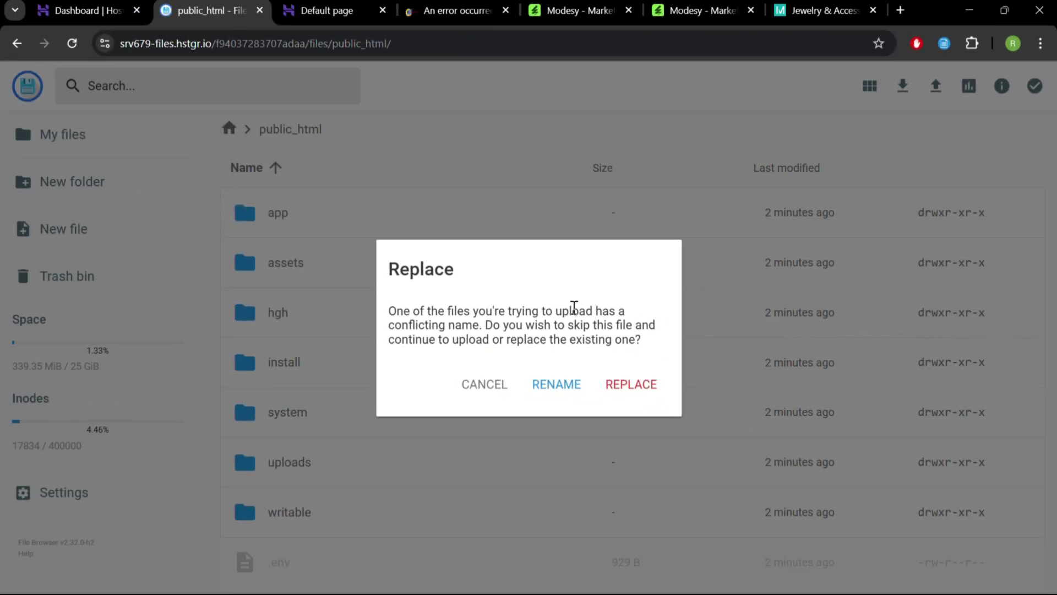
Replace the conflicting files and confirm hgh/modesy-2.5.2 is now empty
click(634, 396)
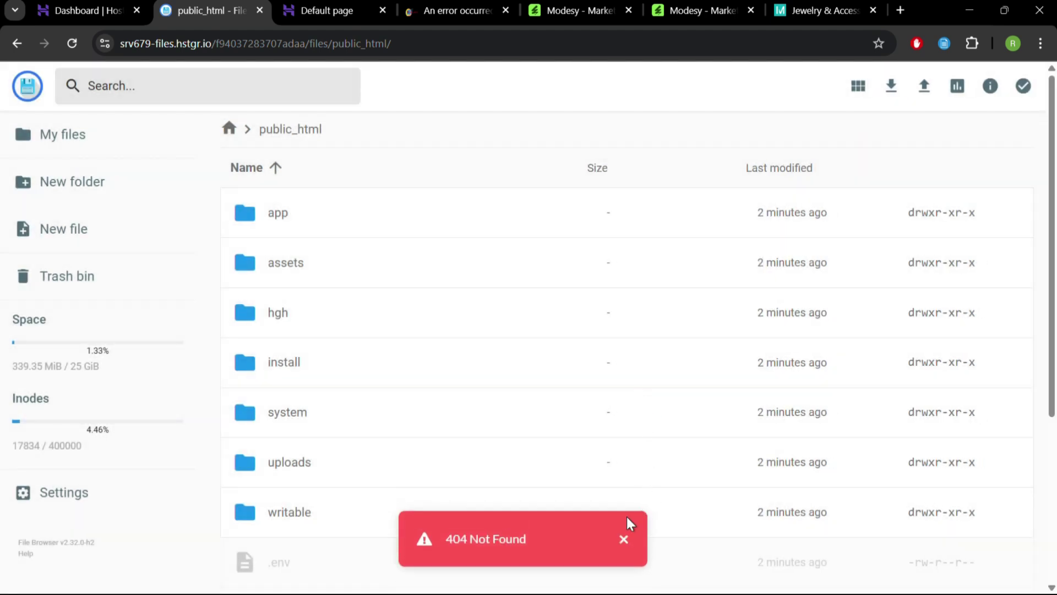
scroll(574, 389, down, 5)
scroll(594, 387, up, 5)
click(298, 325)
double_click(297, 324)
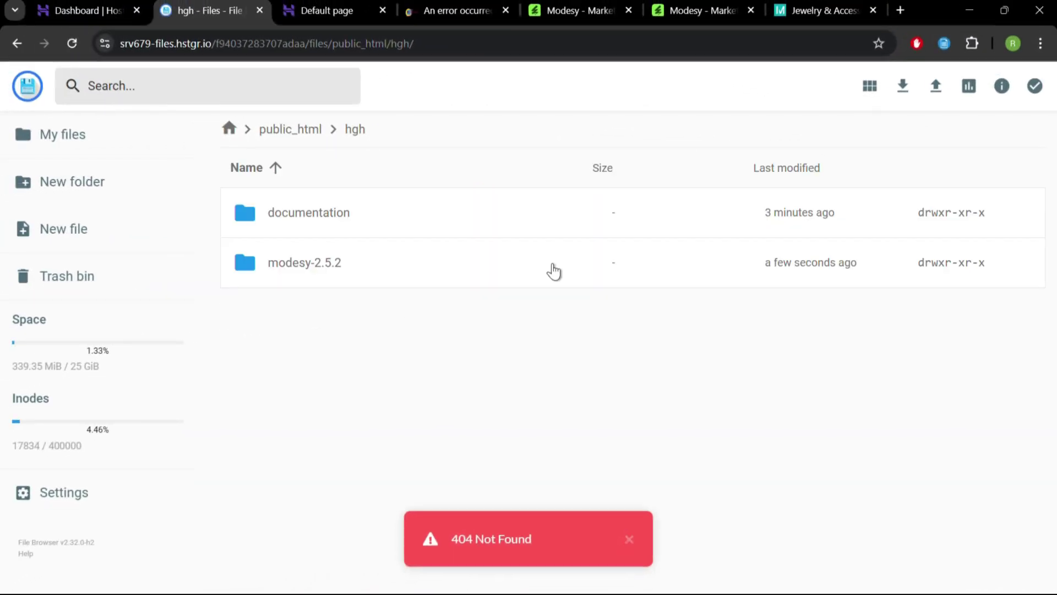
double_click(318, 269)
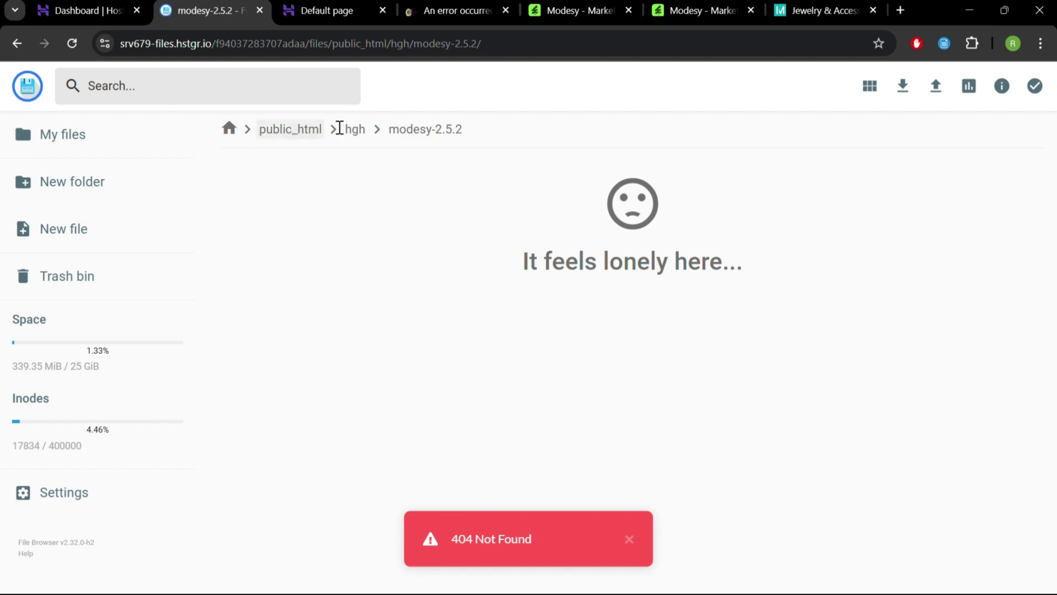
click(297, 135)
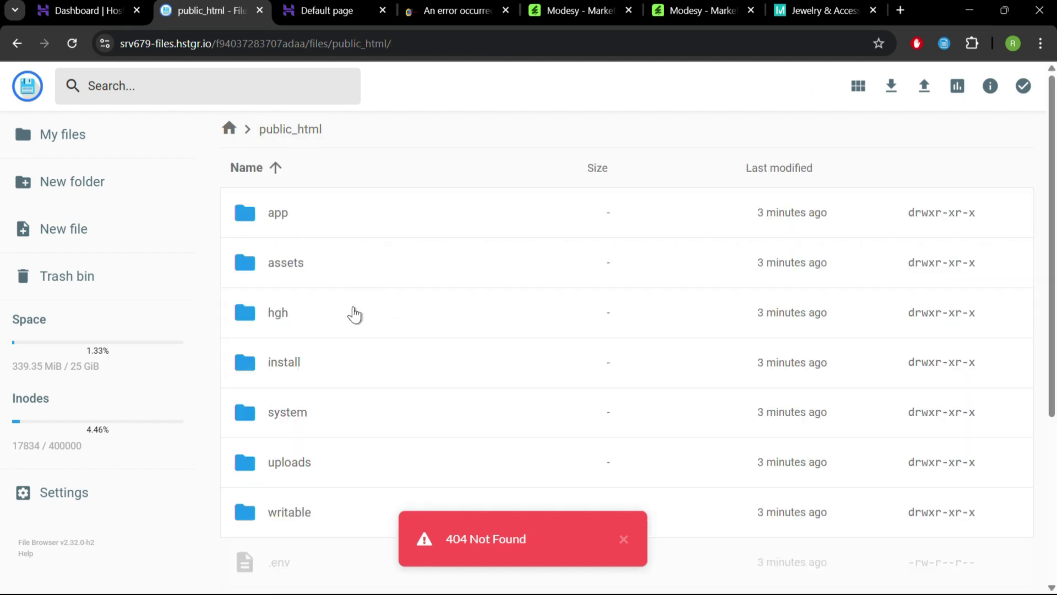
Delete the hgh folder from public_html and dismiss the 404 Not Found message
click(318, 322)
right_click(317, 322)
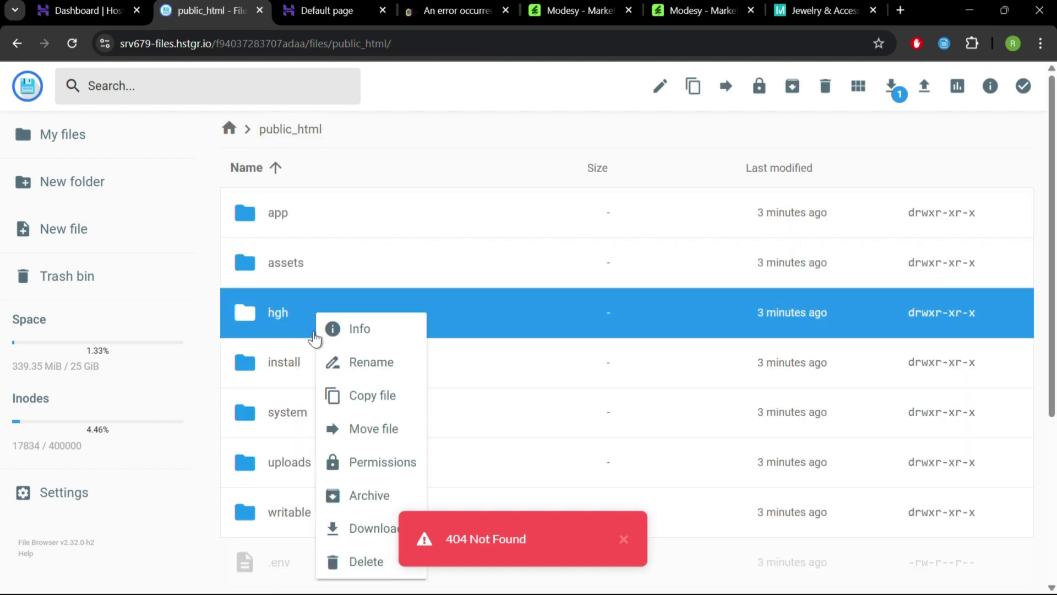
click(337, 561)
click(635, 360)
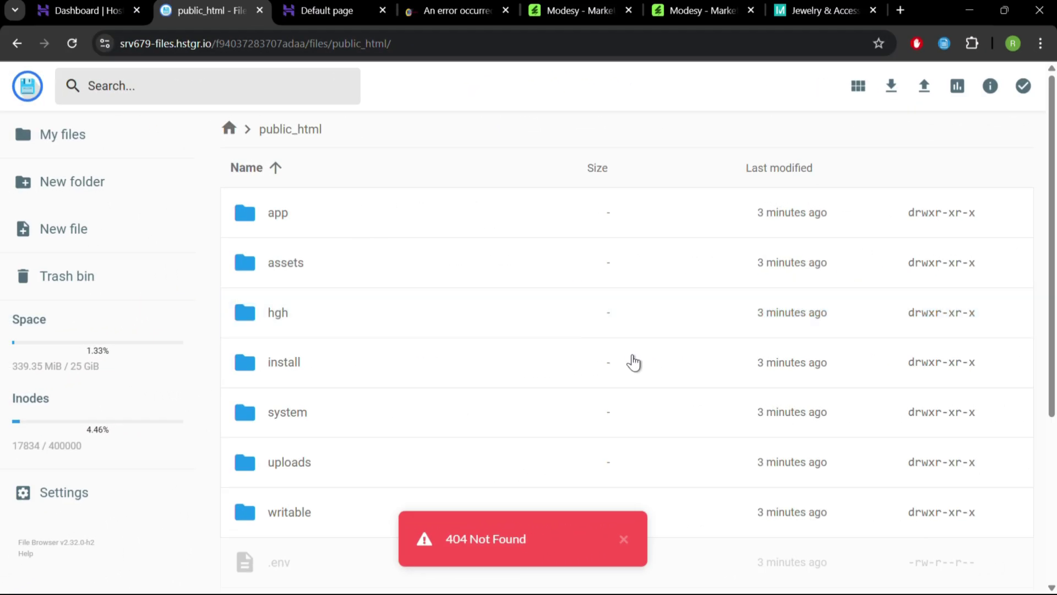
scroll(632, 361, down, 4)
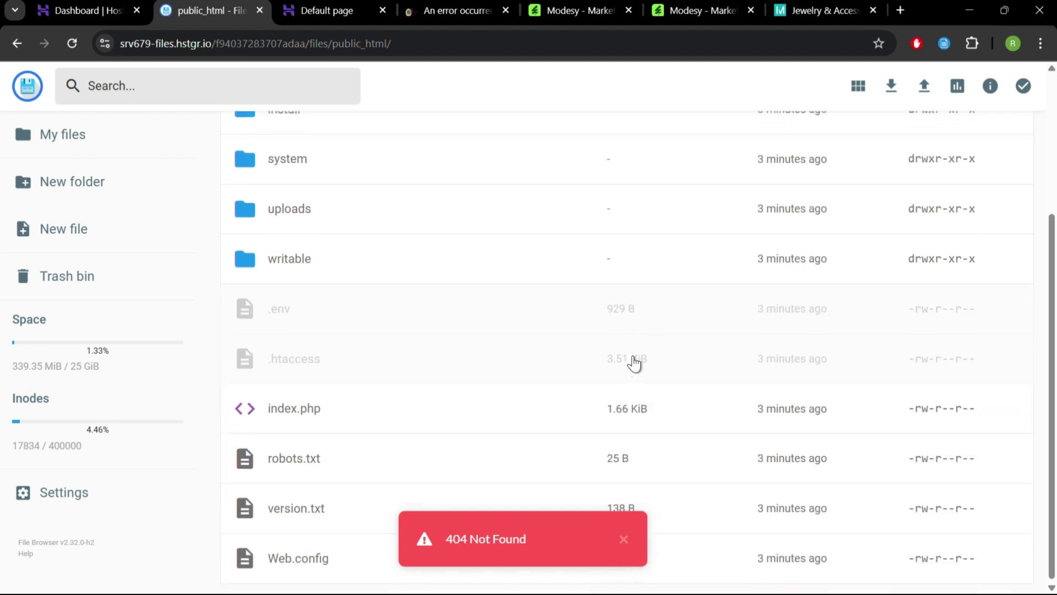
scroll(631, 364, up, 3)
scroll(631, 364, up, 1)
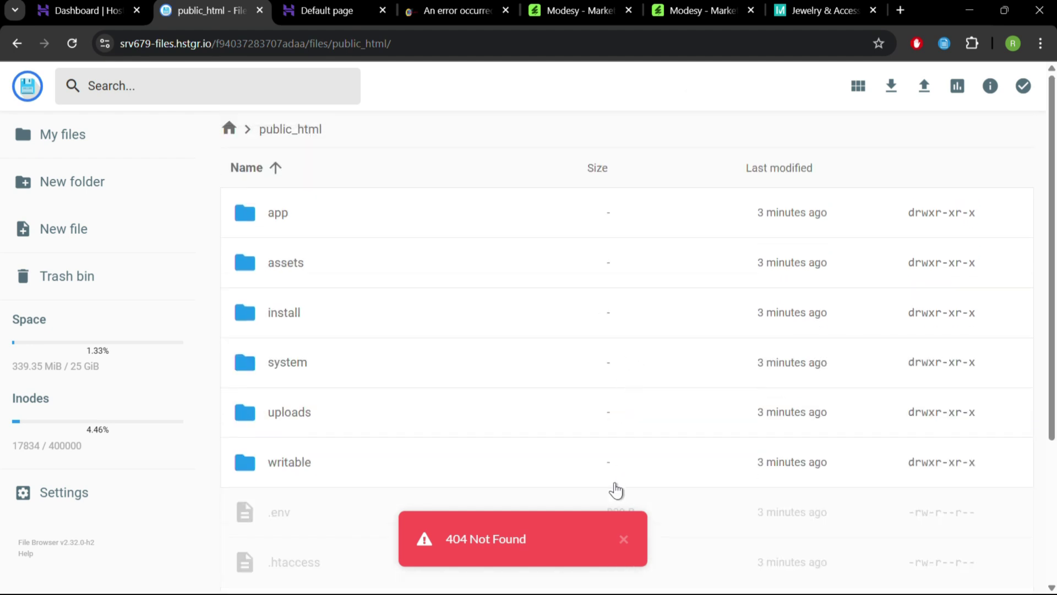
click(623, 545)
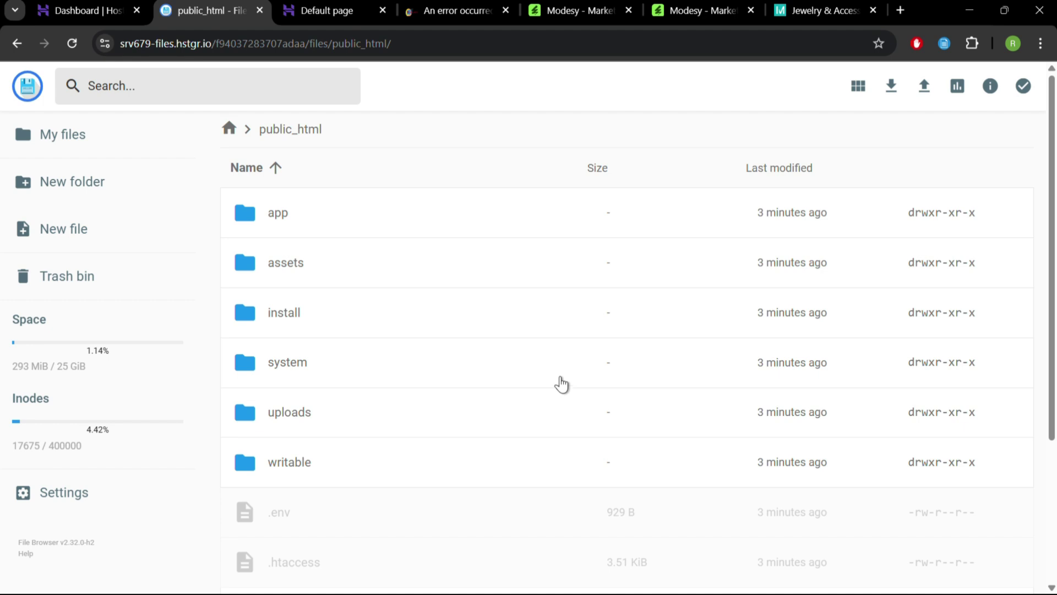
Close the File Manager and default page tabs, then open websiteflipa.com from the dashboard
click(92, 10)
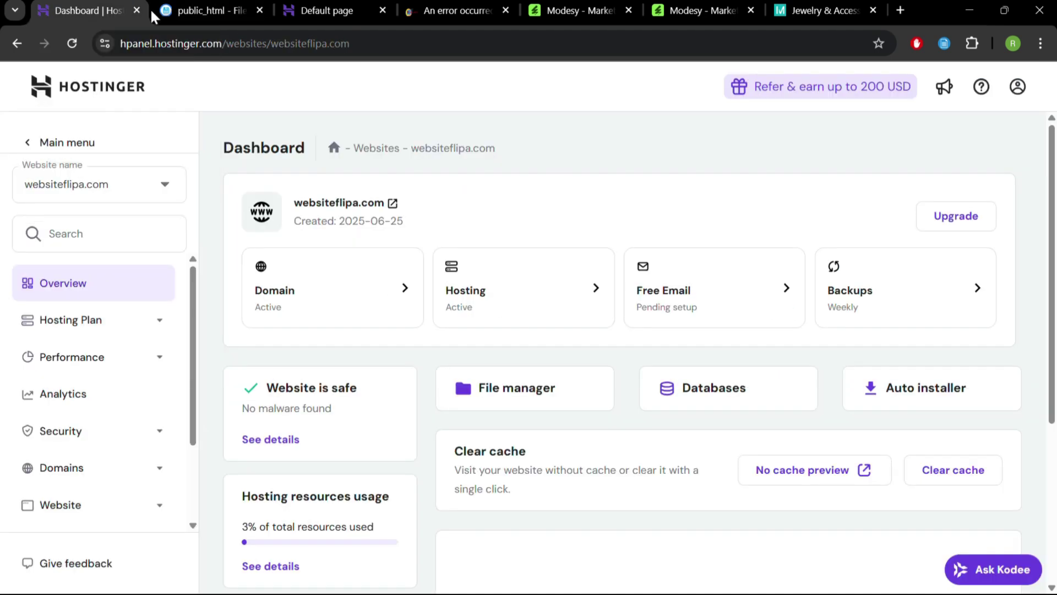
click(181, 11)
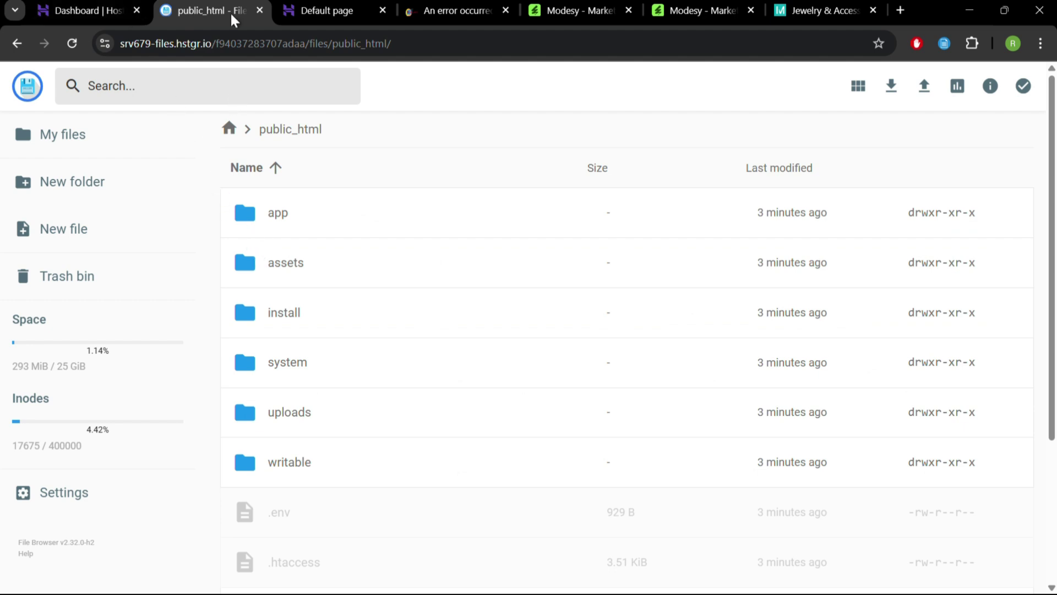
key(ctrl+w)
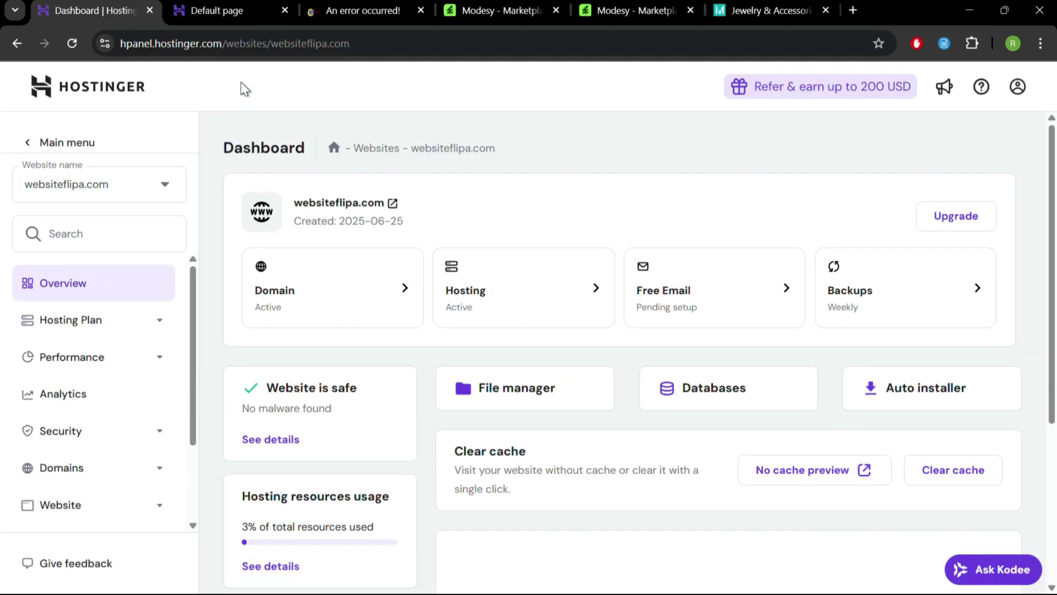
click(257, 8)
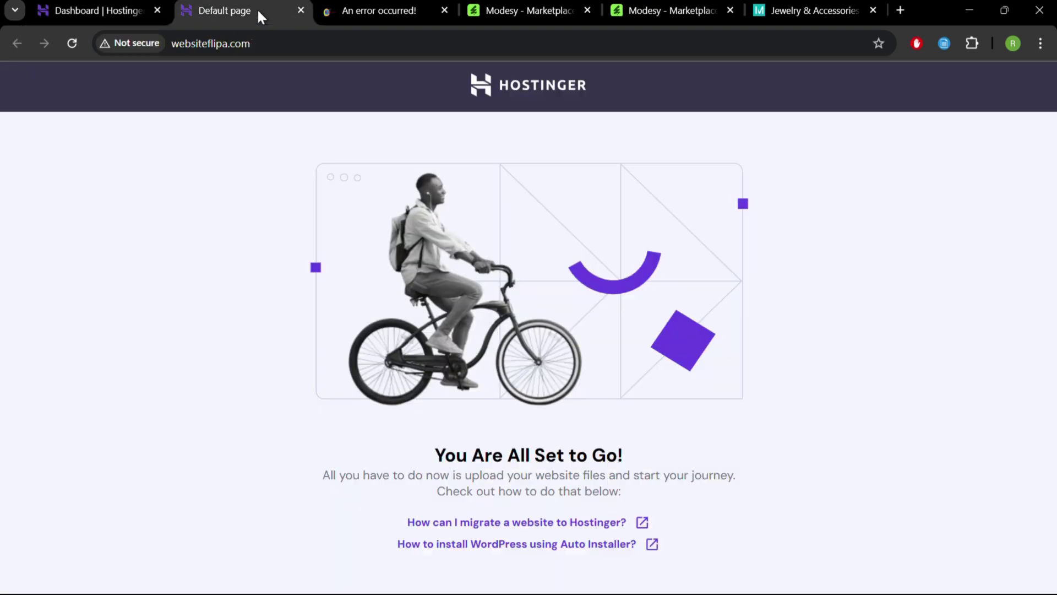
click(301, 10)
click(42, 12)
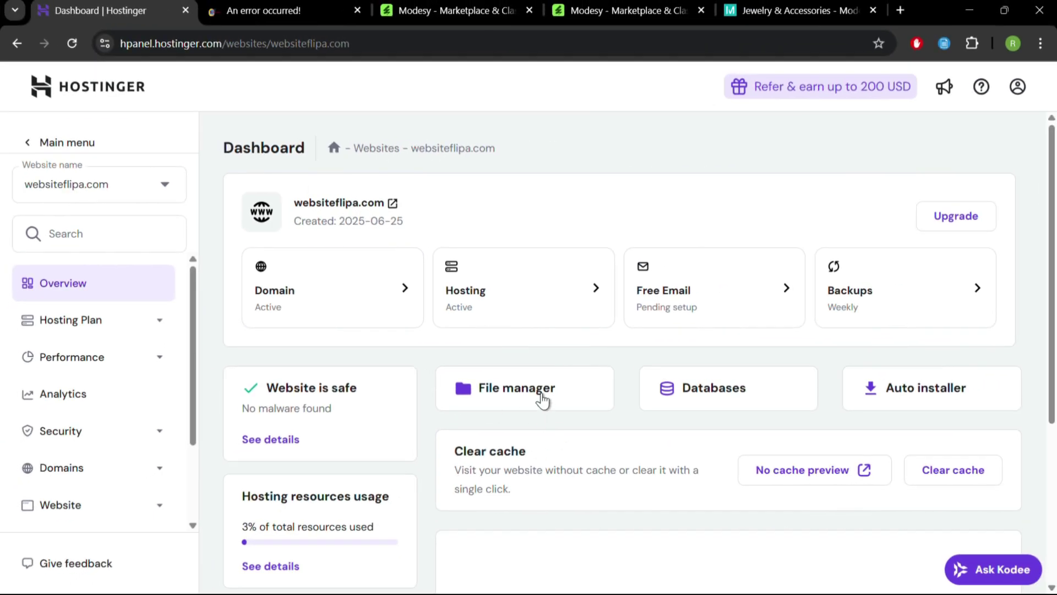
click(338, 205)
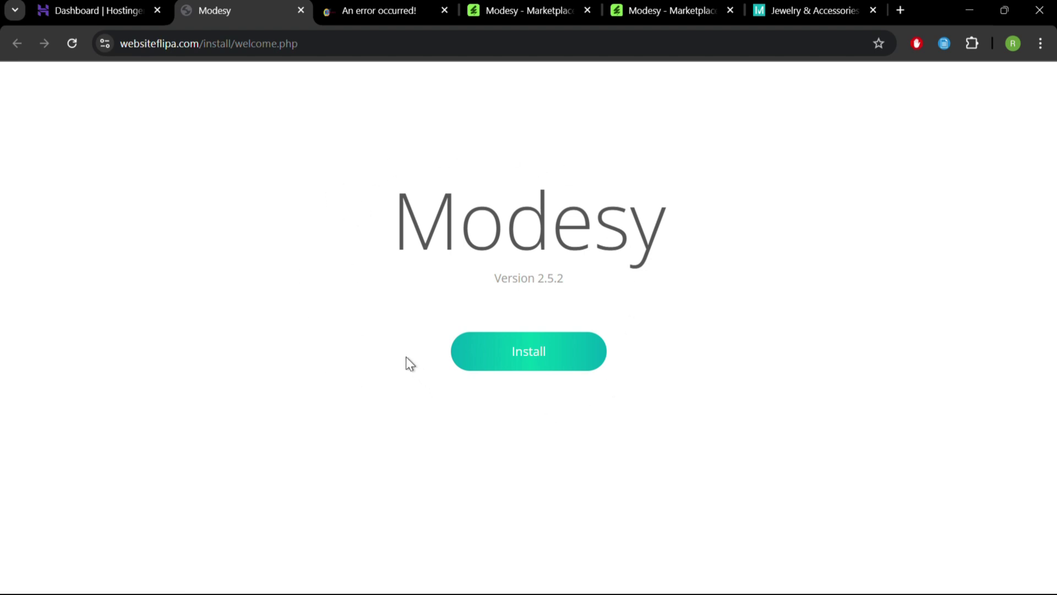
Click Install on the Modesy 2.5.2 welcome page to reach the license code step
click(526, 356)
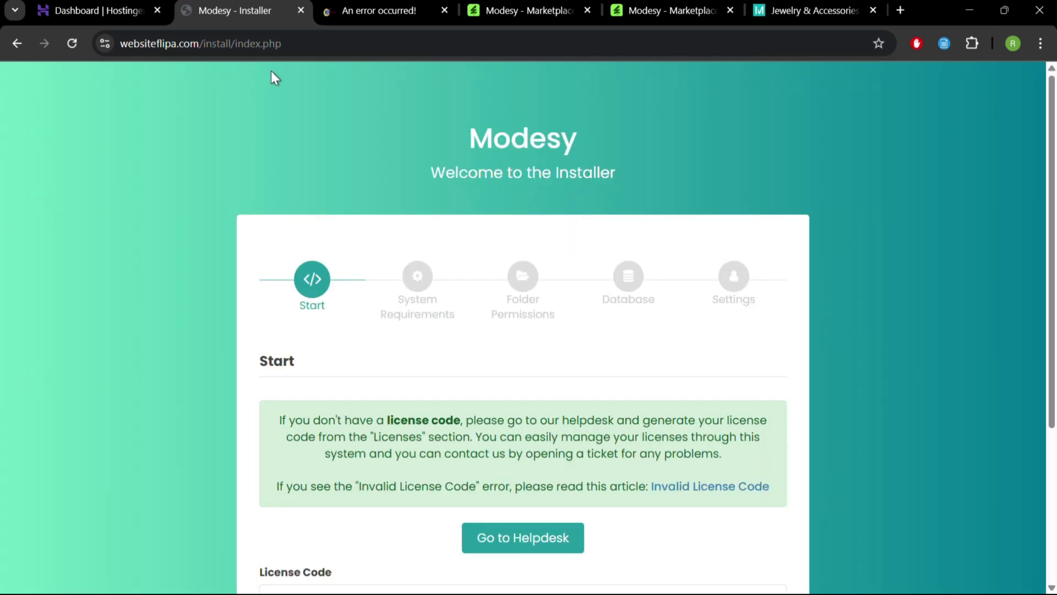
Remove index.php from the address to reload the installer's License Code step
click(234, 44)
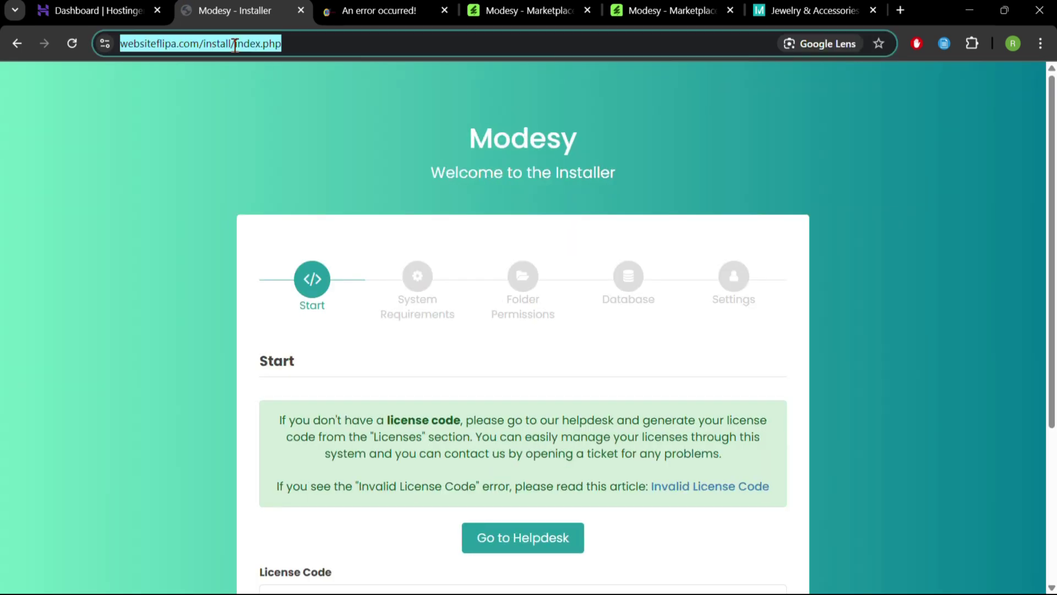
click(234, 45)
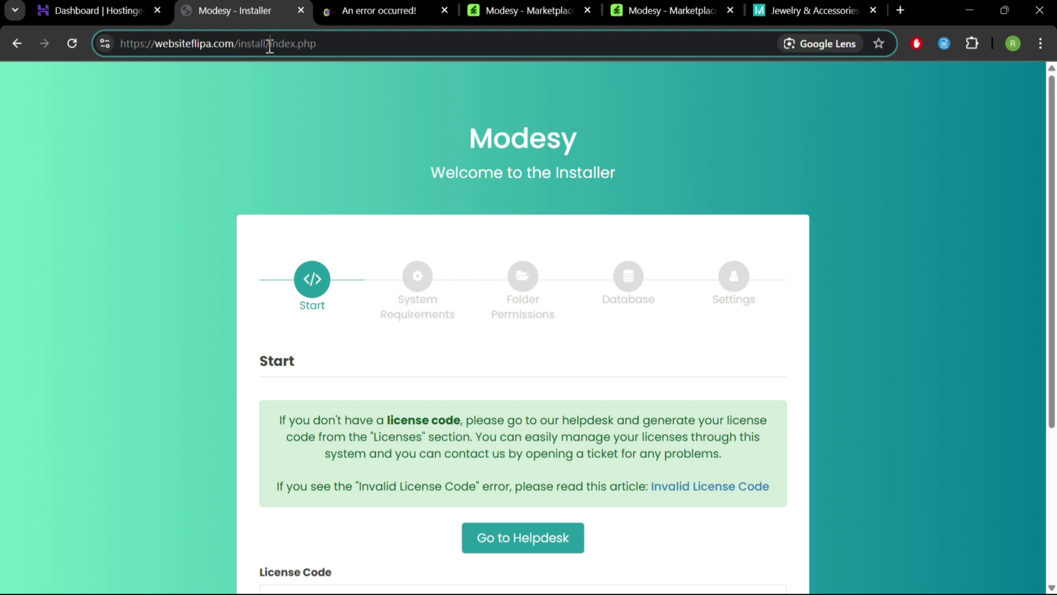
drag(269, 50, 379, 51)
key(BackSpace)
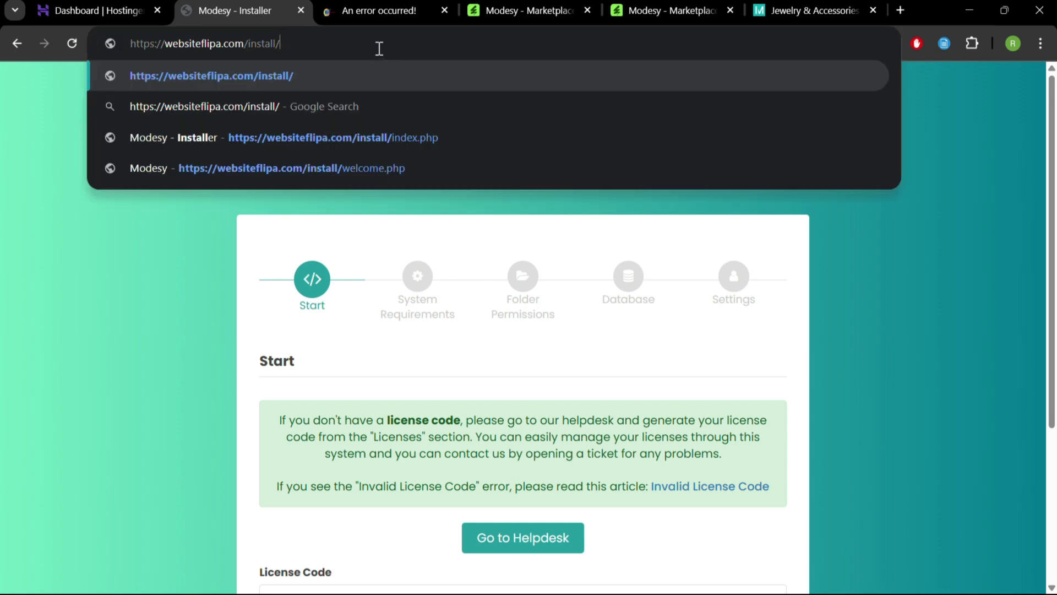
key(Return)
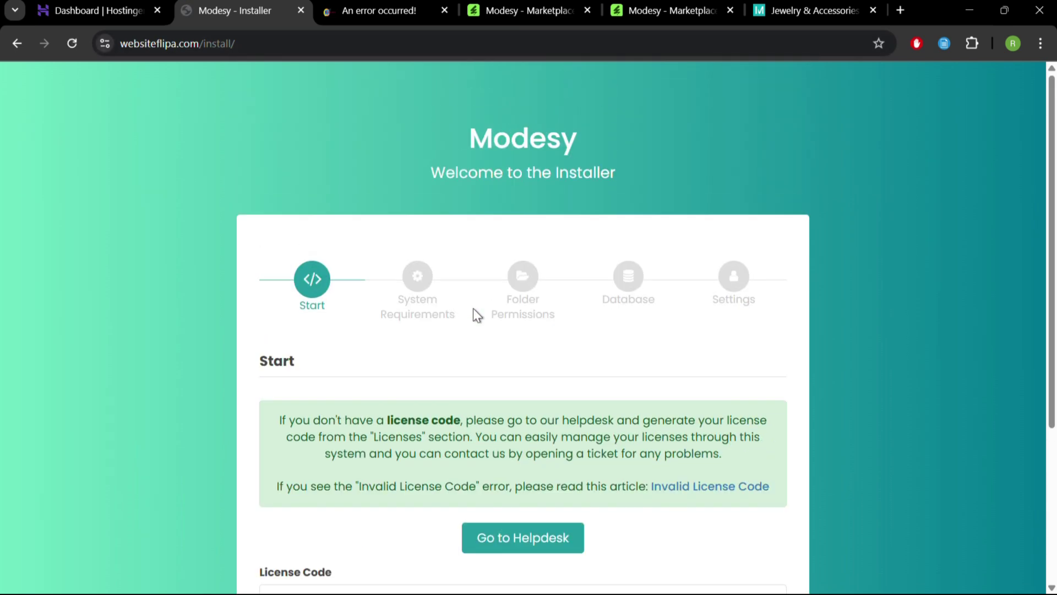
scroll(449, 270, down, 4)
scroll(445, 265, up, 4)
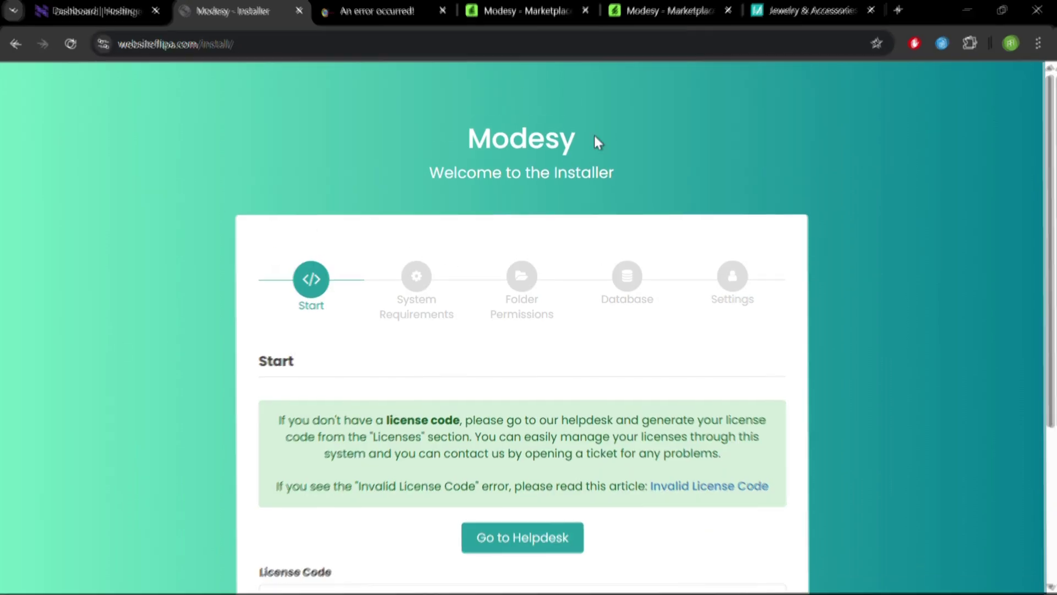
scroll(542, 228, down, 3)
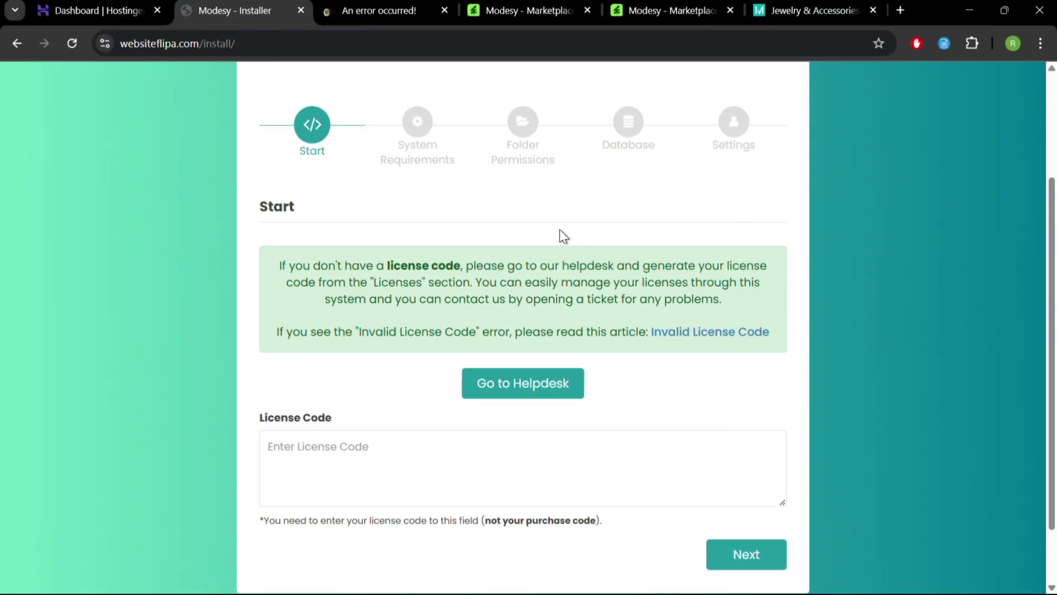
scroll(560, 229, up, 1)
scroll(559, 229, down, 1)
click(375, 469)
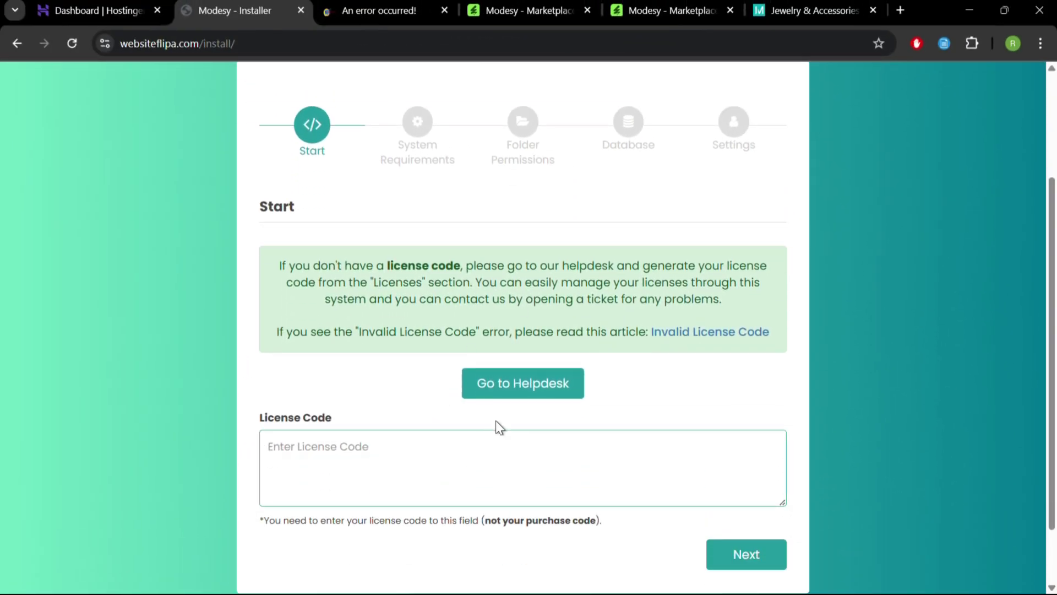
scroll(578, 434, up, 3)
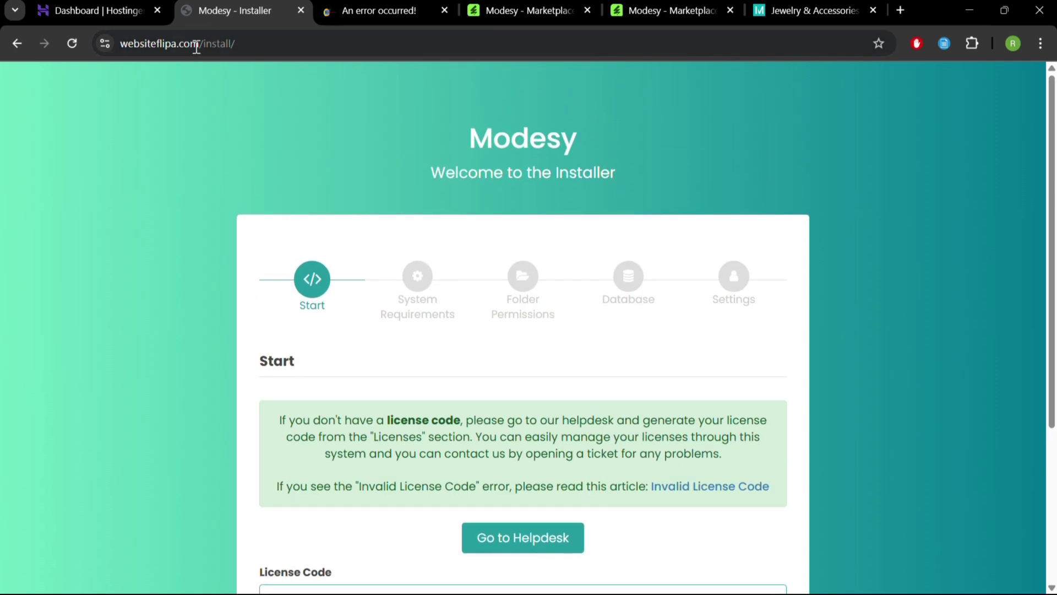
drag(196, 46, 118, 47)
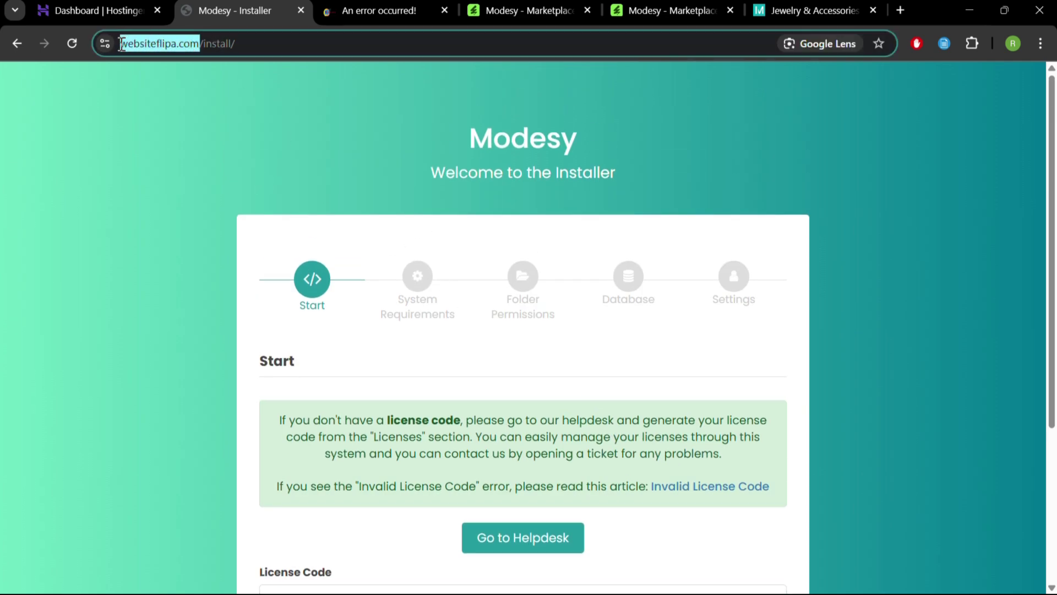
right_click(180, 45)
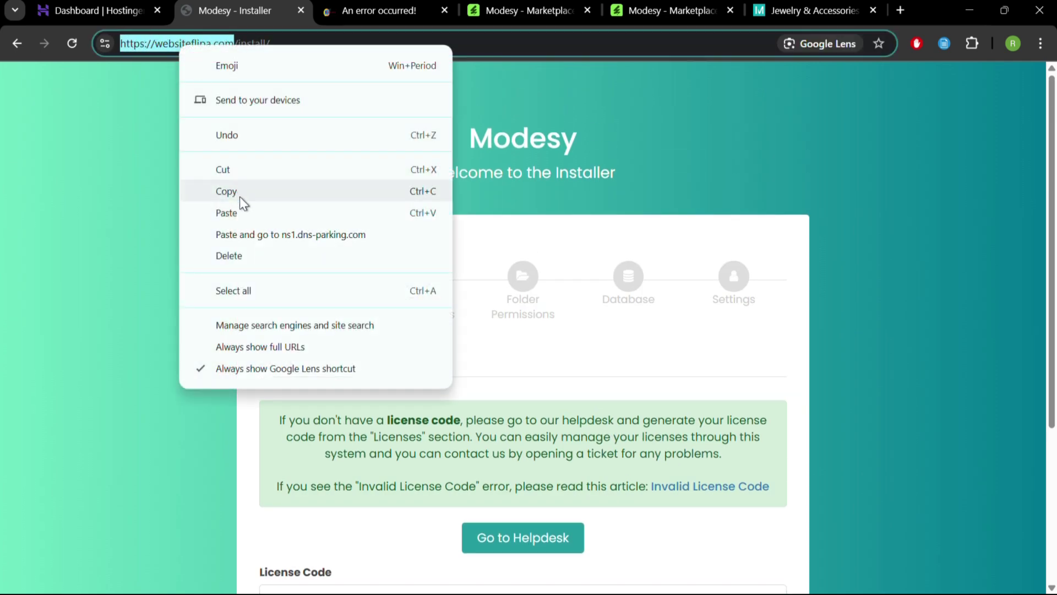
click(237, 191)
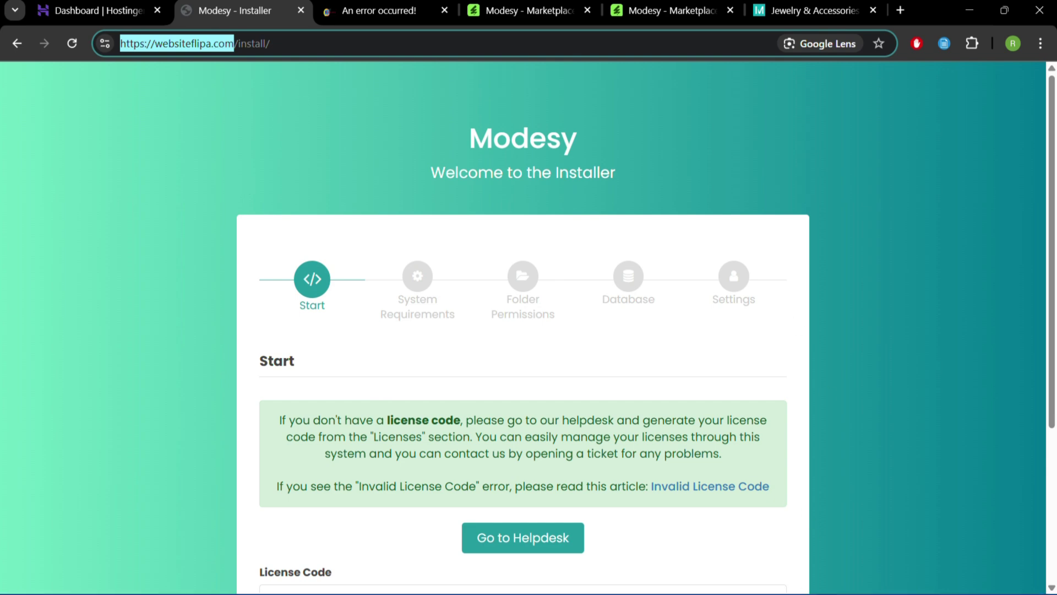
mouse_move(757, 580)
click(758, 523)
scroll(425, 430, up, 7)
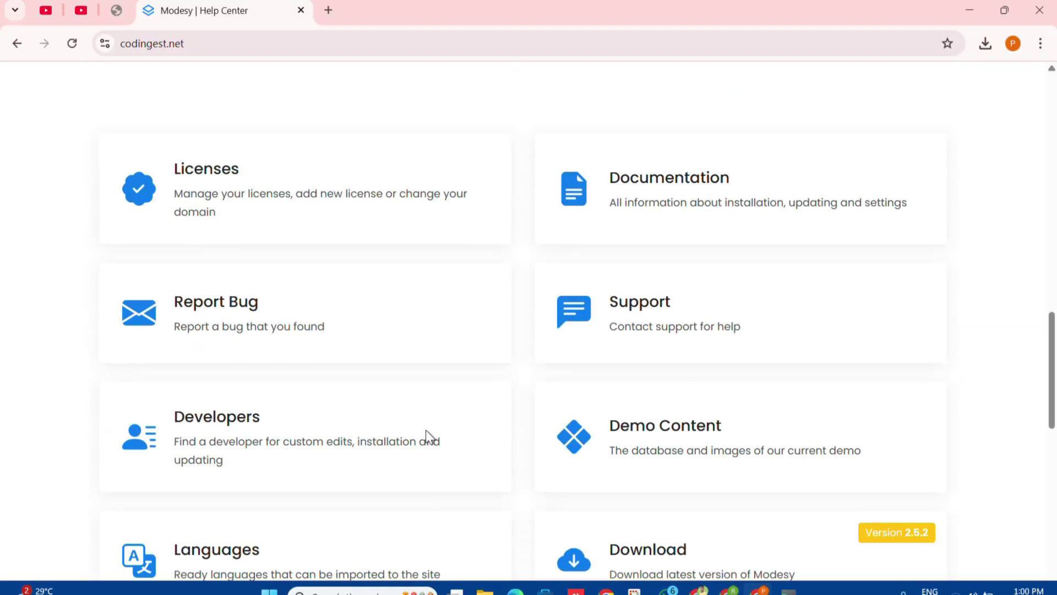
scroll(268, 357, down, 2)
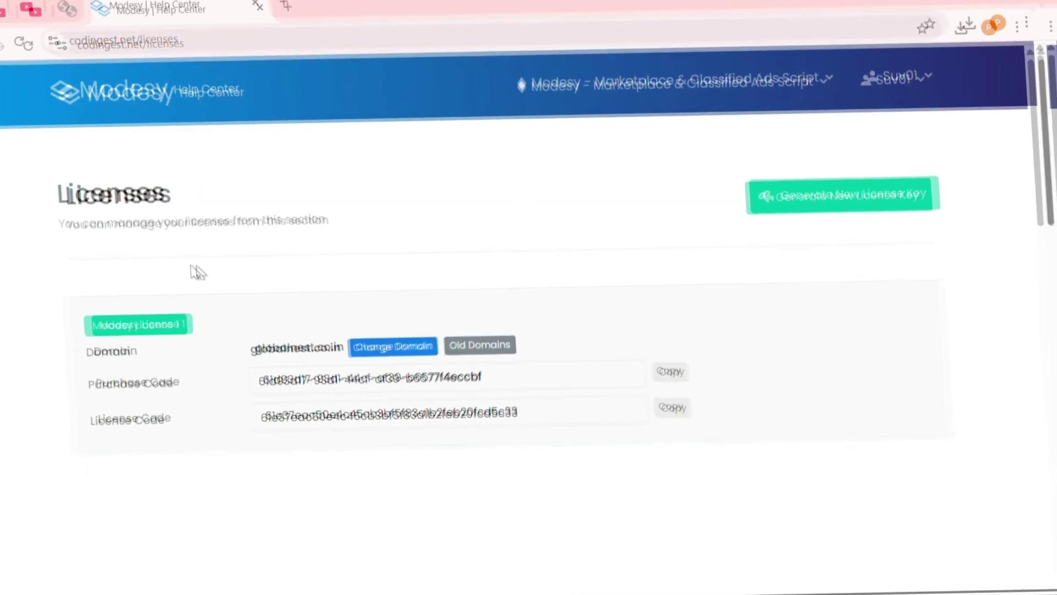
click(392, 346)
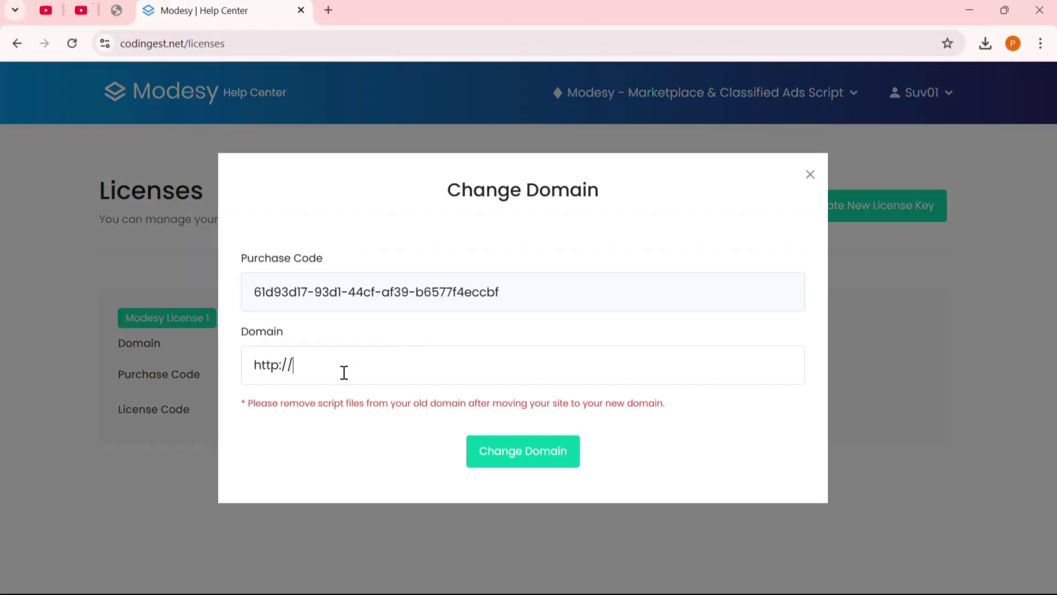
click(342, 371)
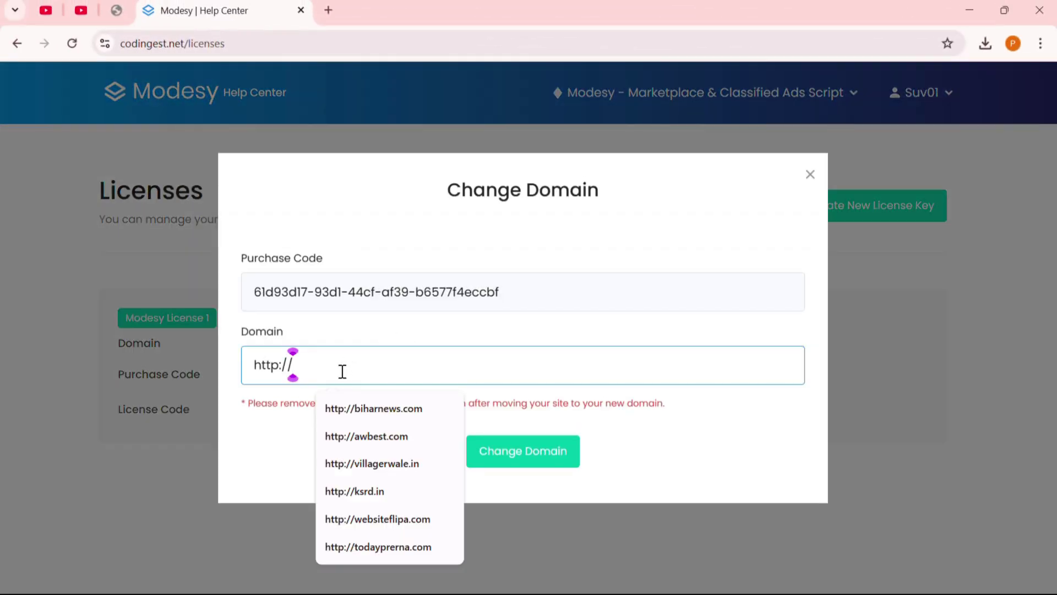
right_click(343, 367)
click(391, 185)
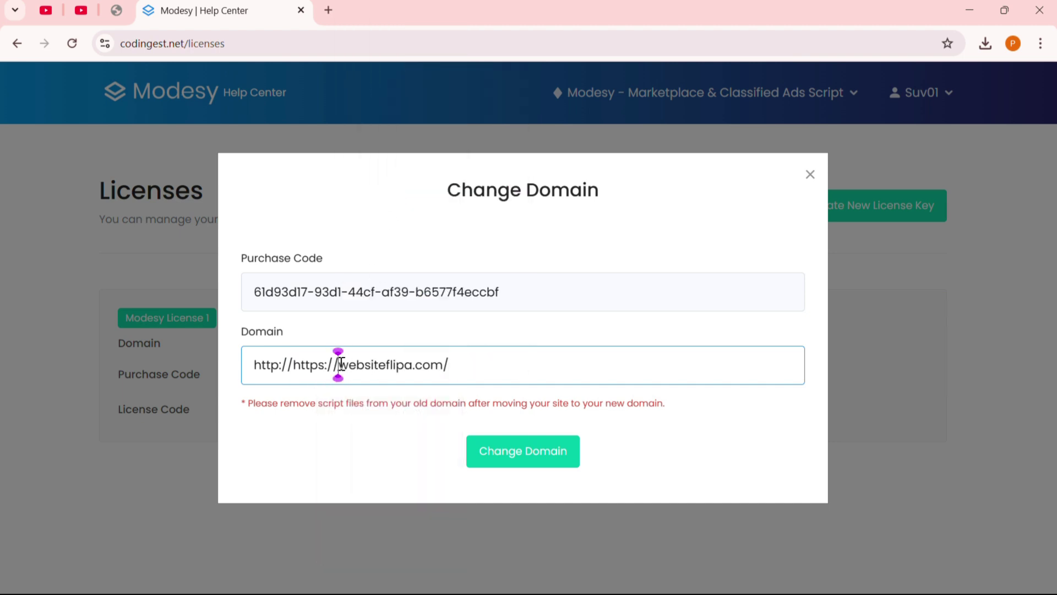
drag(339, 366, 296, 368)
key(BackSpace)
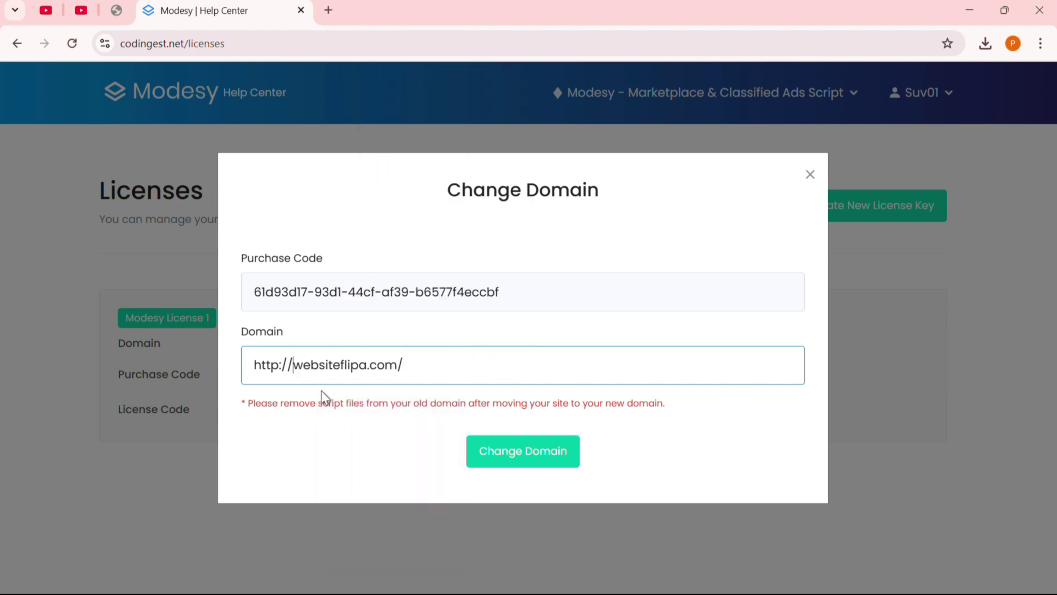
click(513, 452)
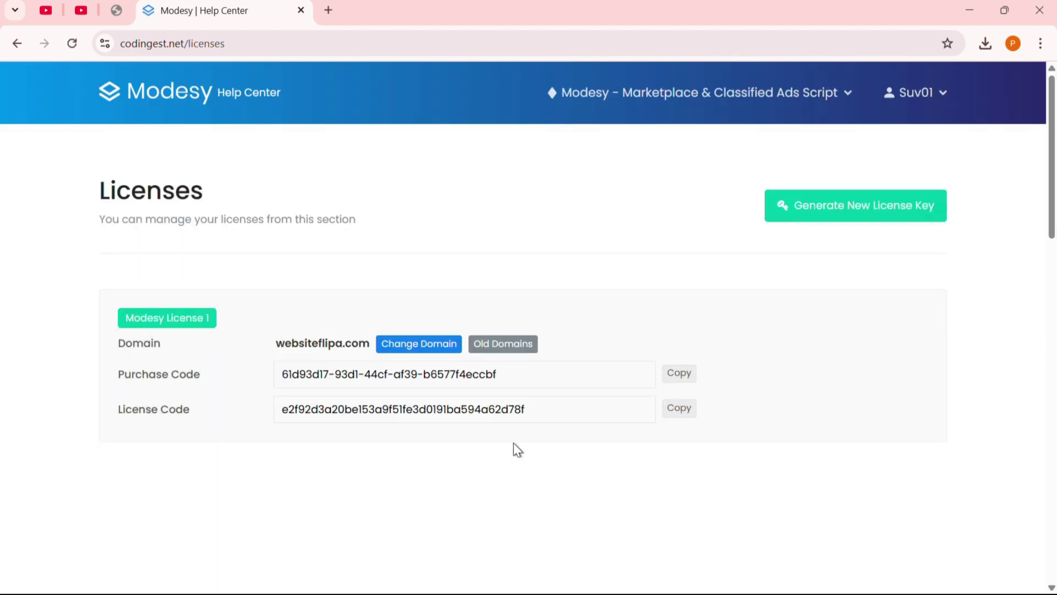
Copy the new license code and minimize the Help Center back to the installer
click(679, 409)
click(969, 3)
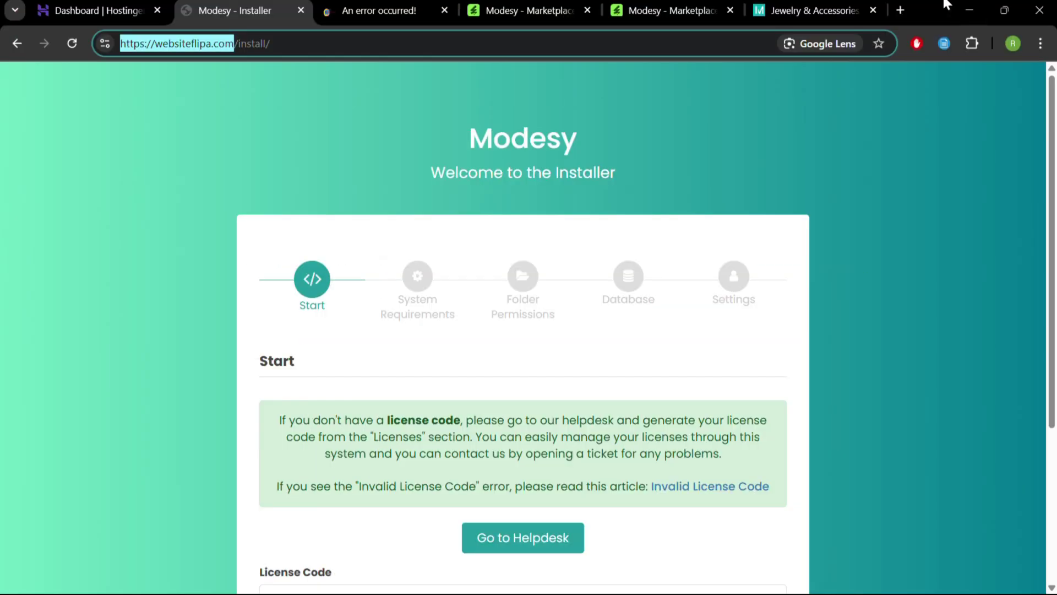
scroll(702, 317, down, 4)
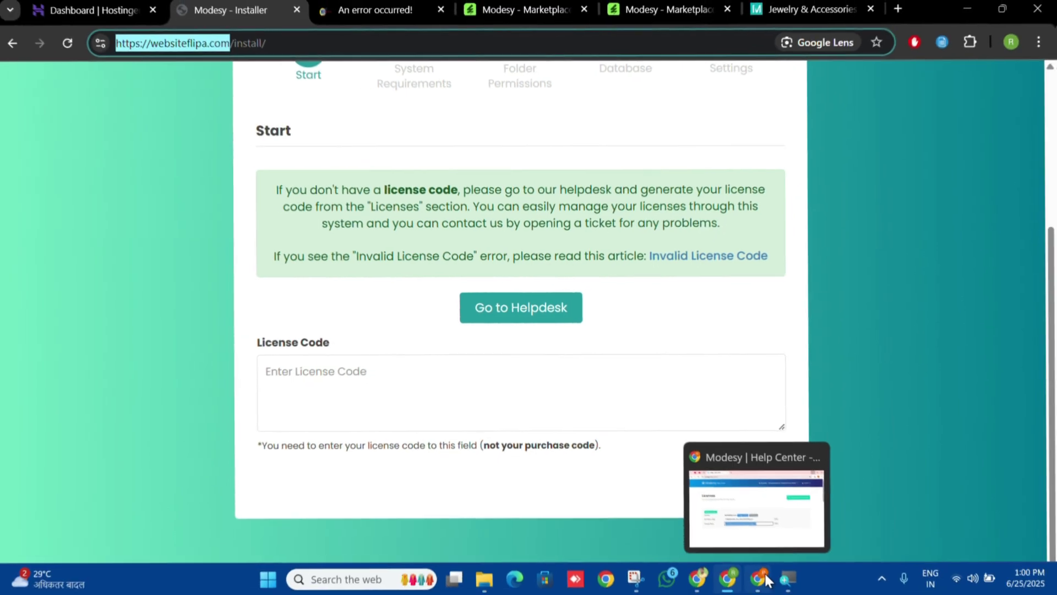
click(767, 581)
click(679, 408)
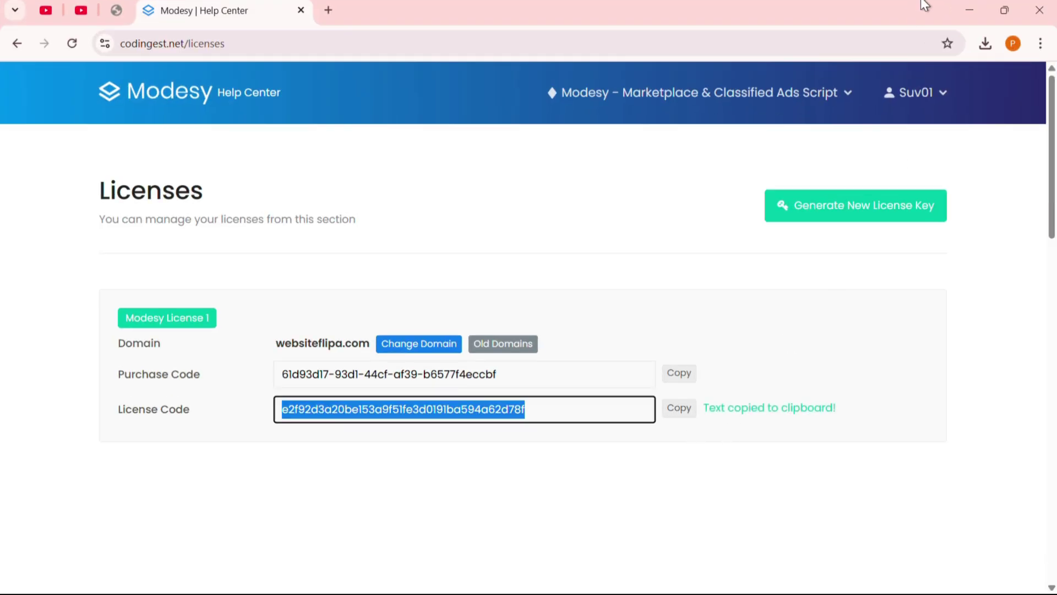
click(970, 10)
Paste the license code into the License Code field and continue past System Requirements
click(373, 385)
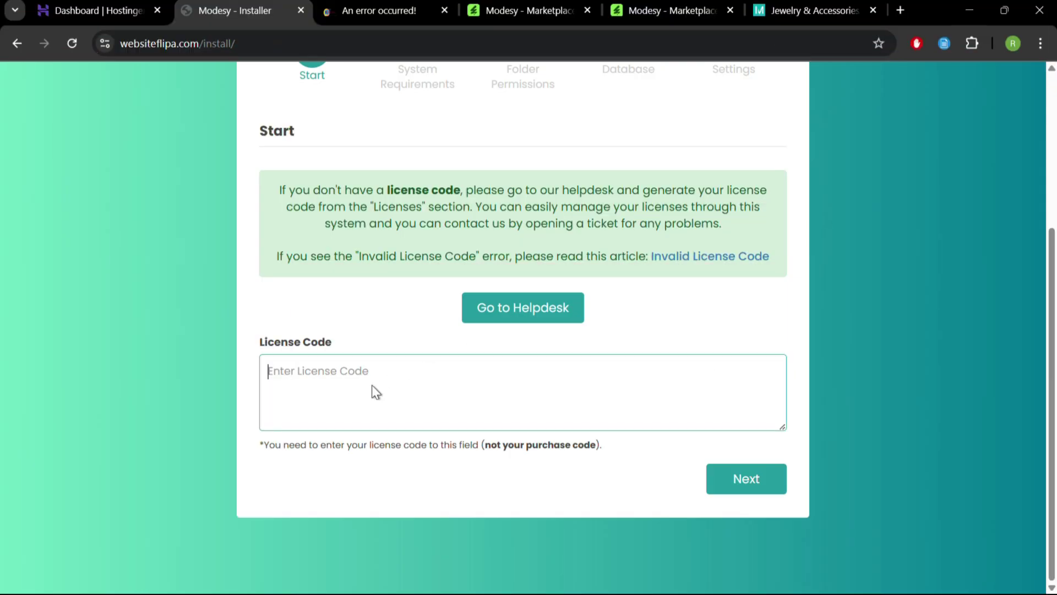
right_click(373, 385)
click(476, 174)
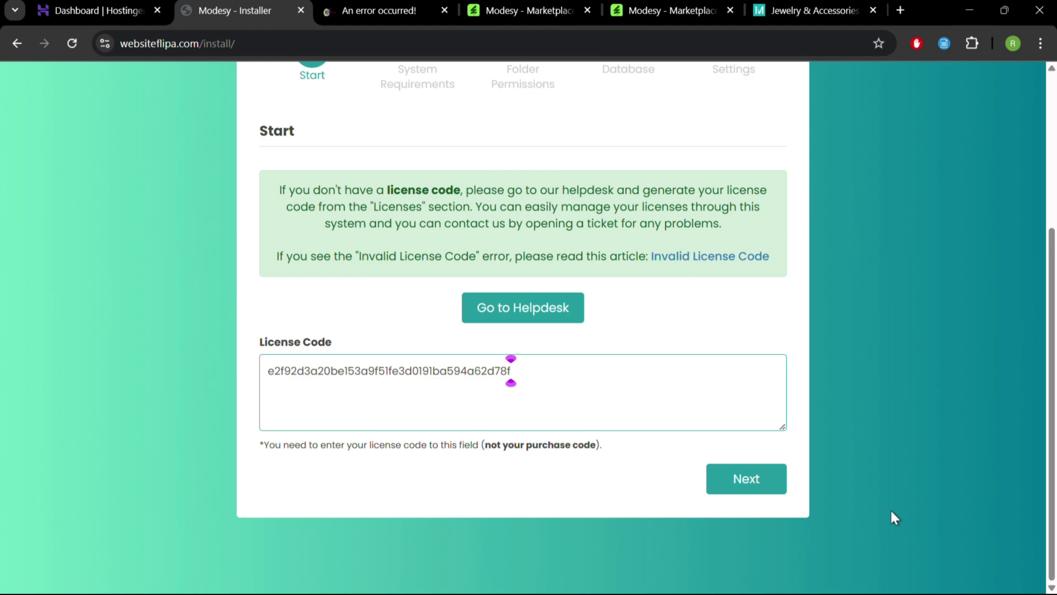
click(876, 423)
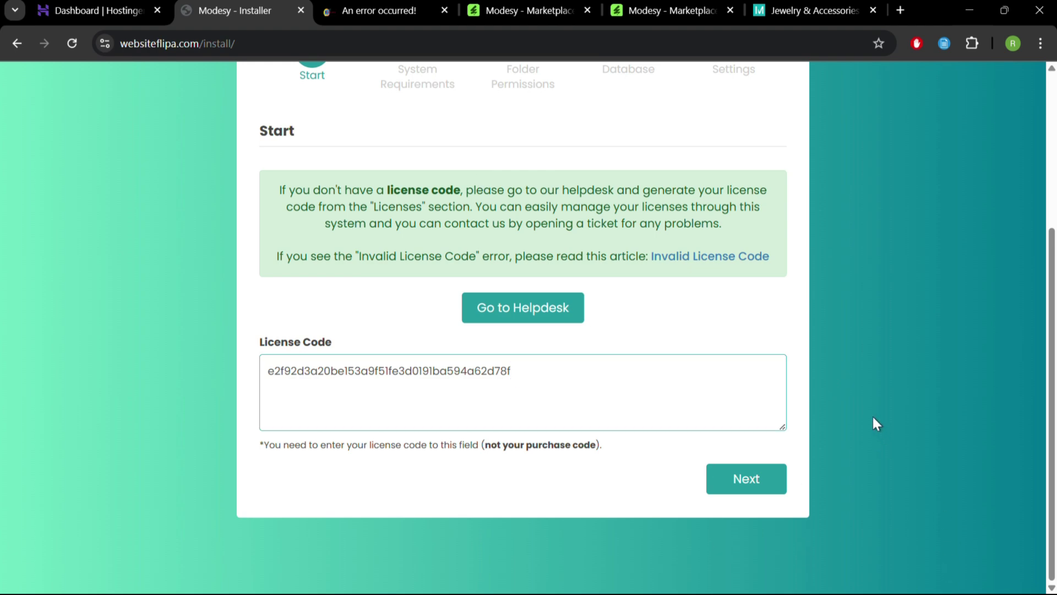
click(748, 477)
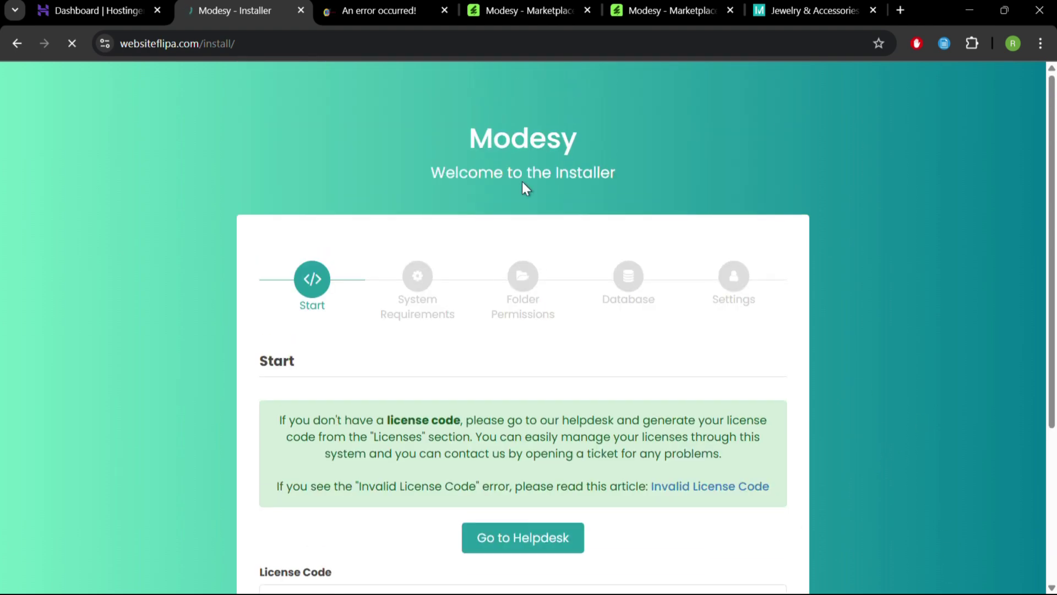
scroll(770, 242, down, 2)
scroll(808, 284, up, 1)
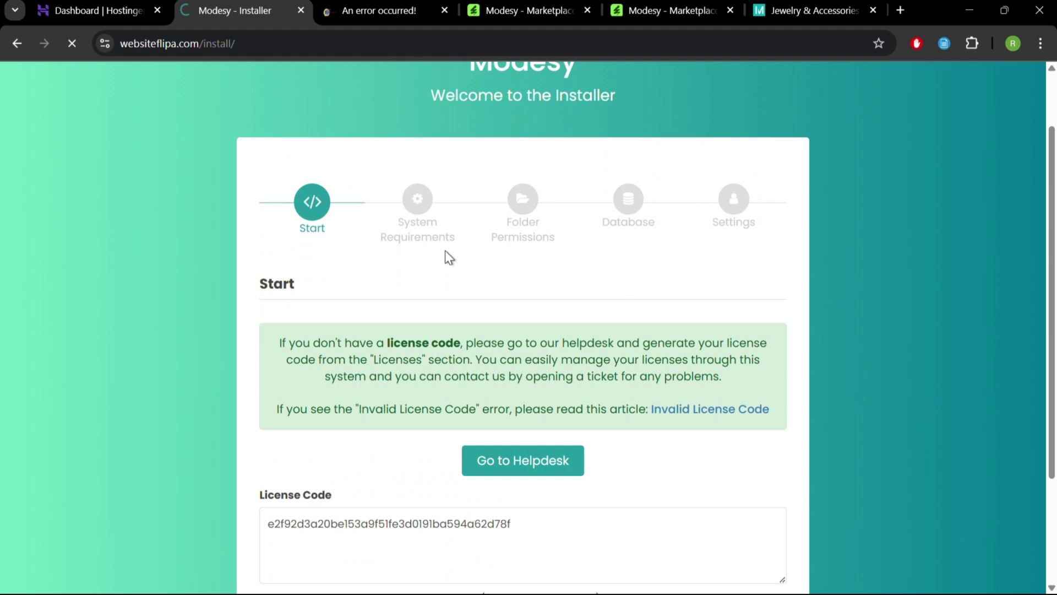
scroll(726, 282, up, 1)
scroll(725, 283, up, 1)
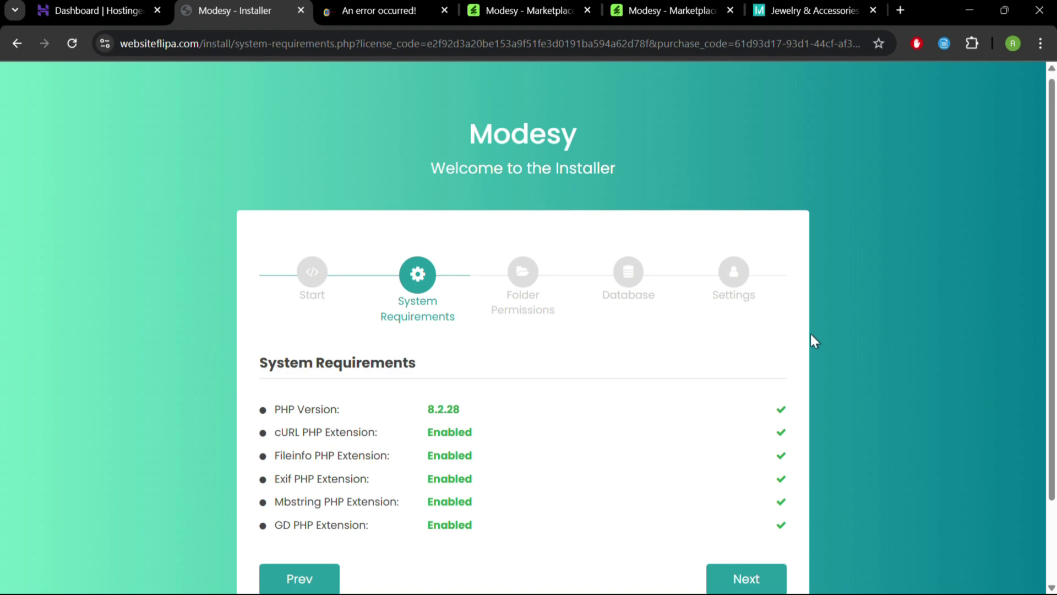
scroll(811, 336, down, 2)
Continue past System Requirements and Folder Permissions to the installer's Database step
click(766, 486)
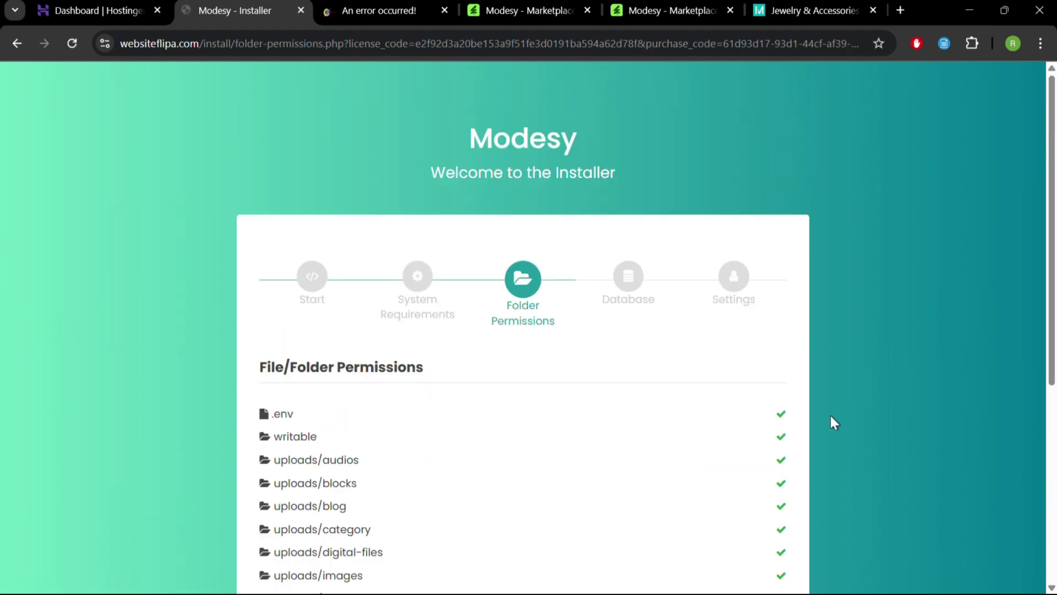
scroll(831, 416, down, 5)
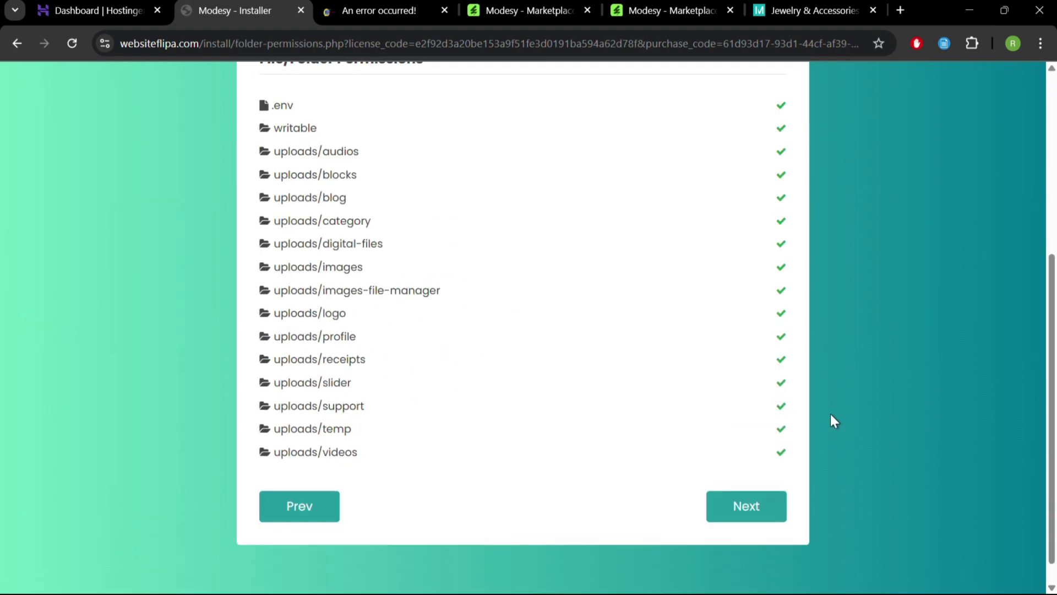
click(738, 516)
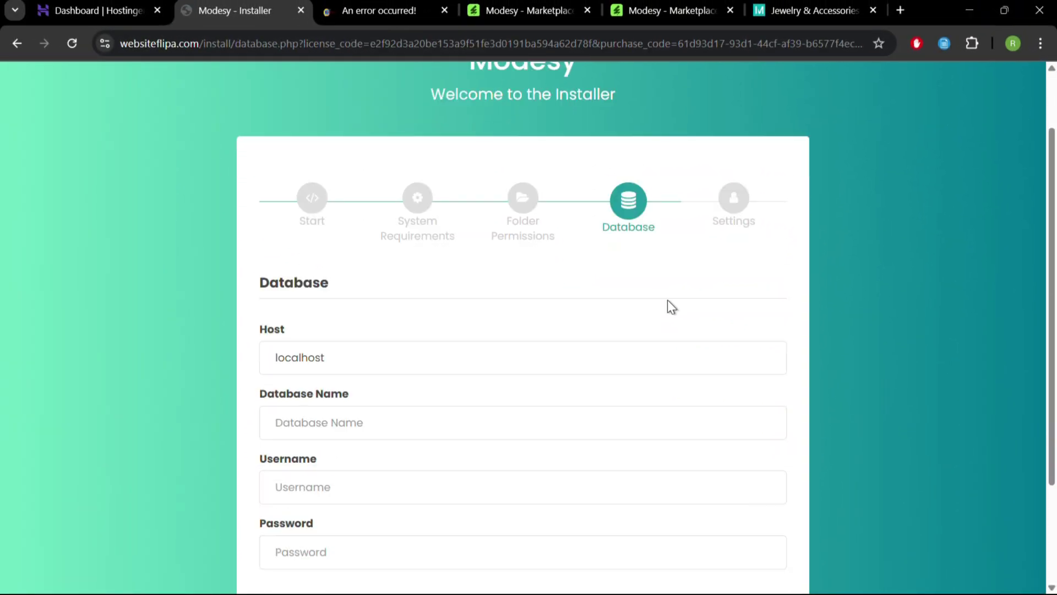
Look over the Database Name and Username fields, then switch to the Hostinger dashboard
scroll(879, 257, down, 2)
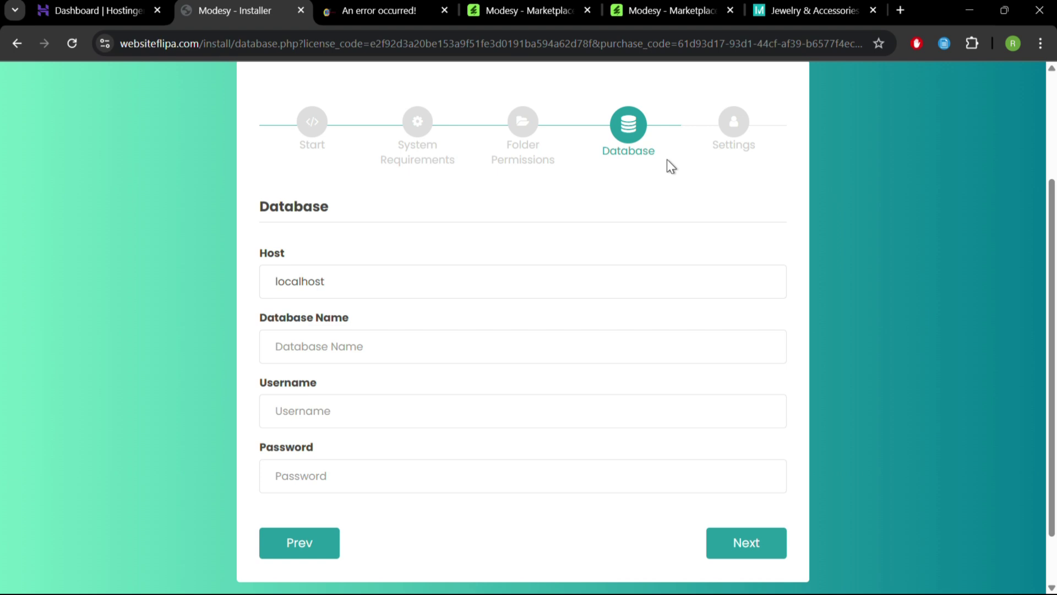
click(843, 188)
scroll(884, 254, down, 1)
click(396, 285)
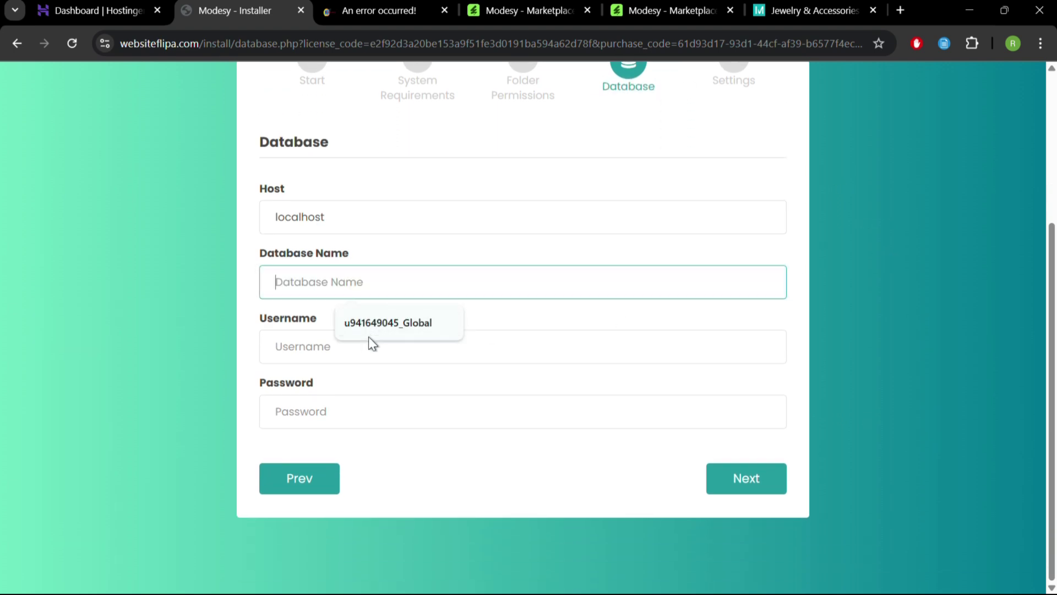
click(319, 342)
click(203, 316)
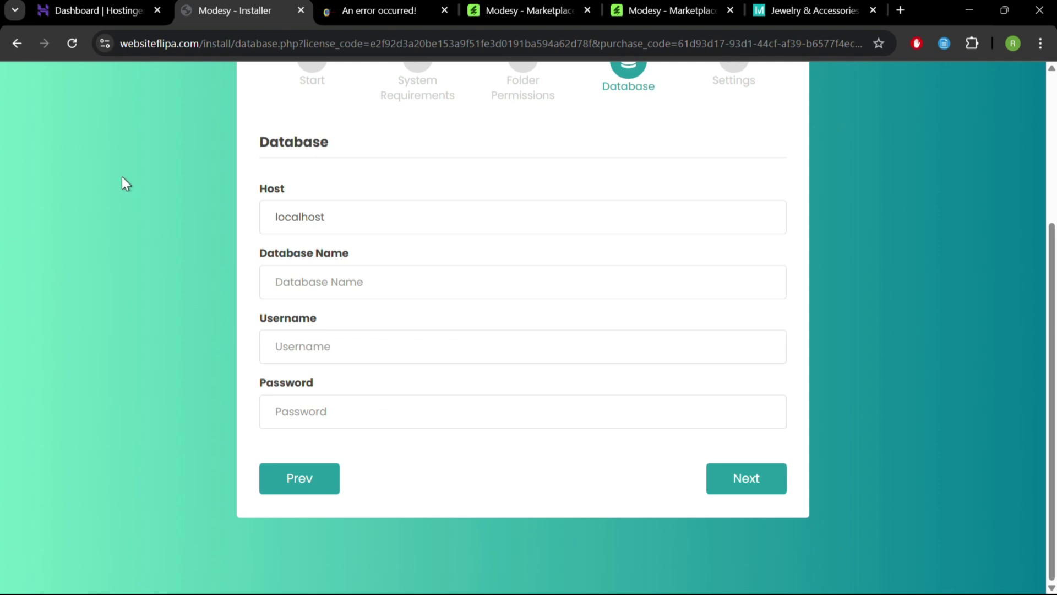
click(91, 10)
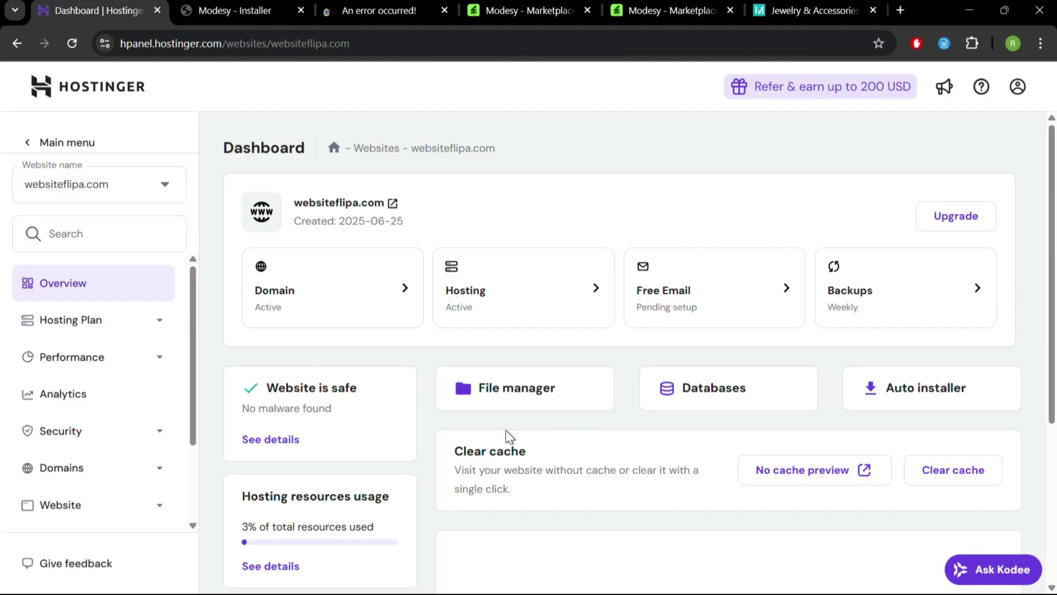
click(720, 387)
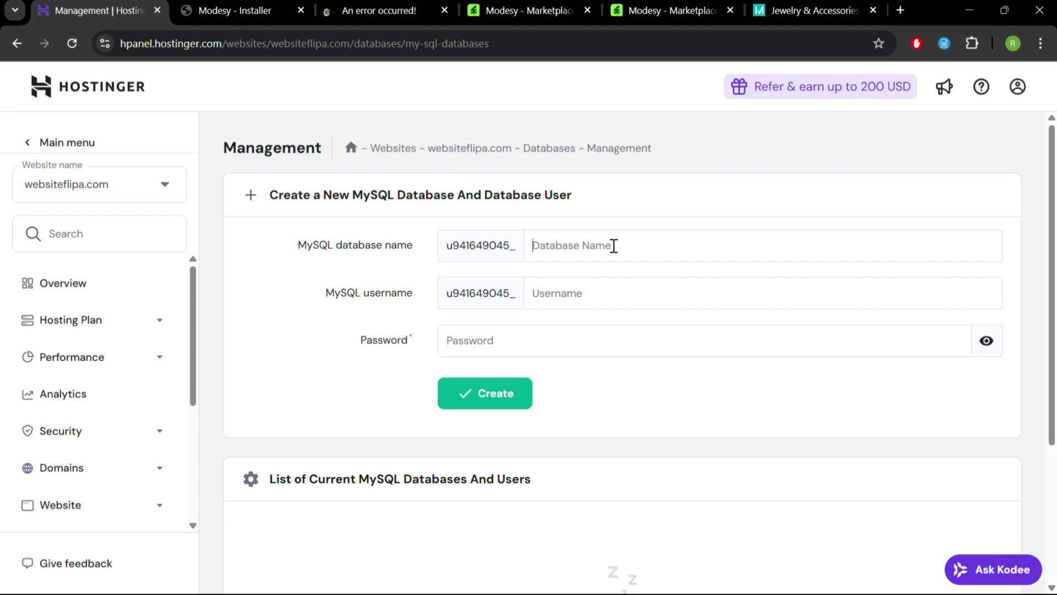
text(Website)
key(ctrl+a)
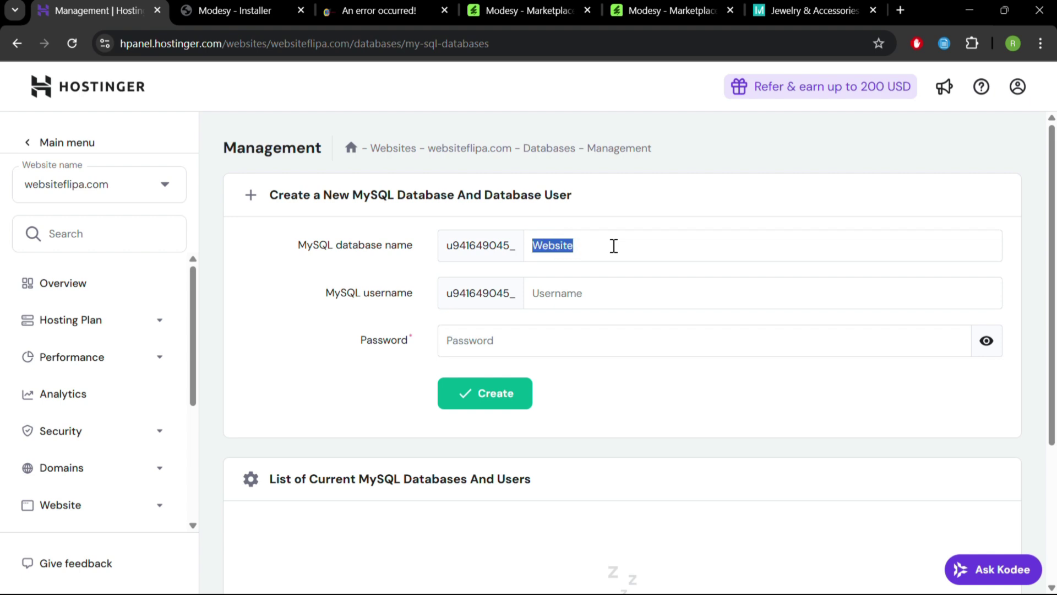
click(591, 298)
key(ctrl+v)
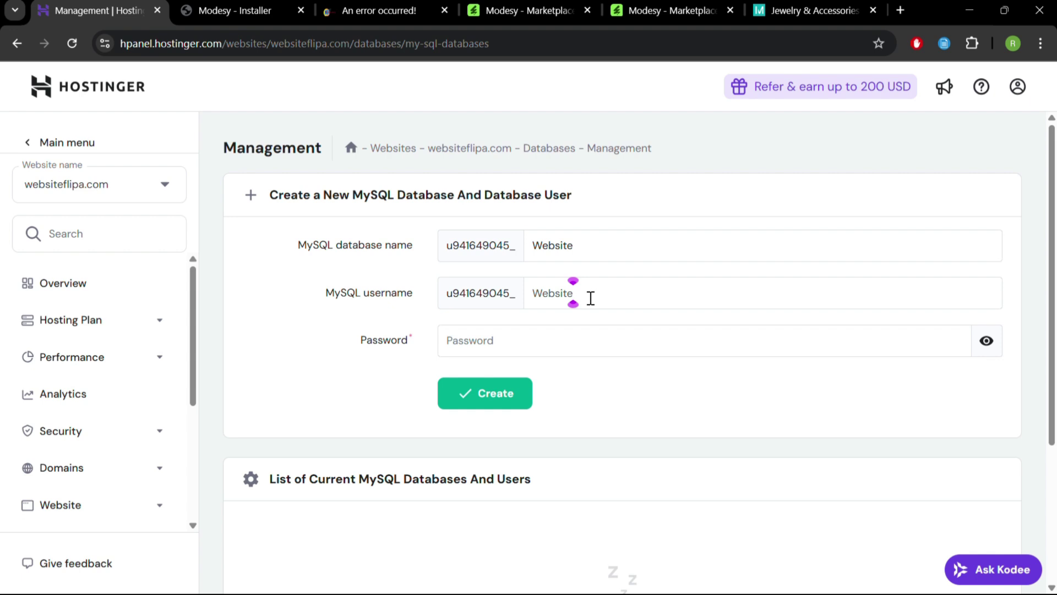
click(539, 349)
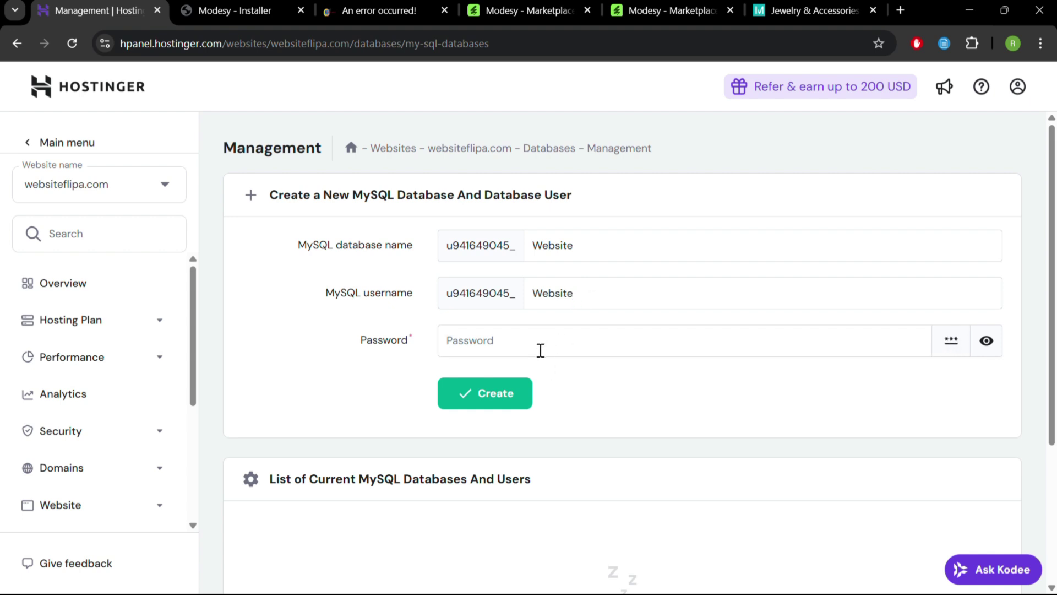
key(ctrl+v)
text(•)
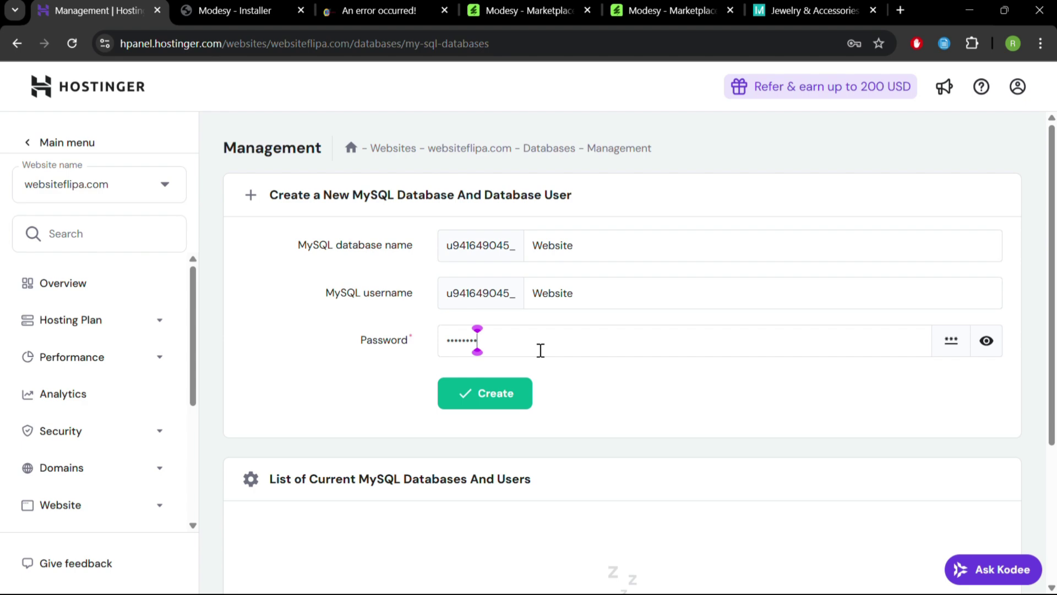
text(••)
click(497, 393)
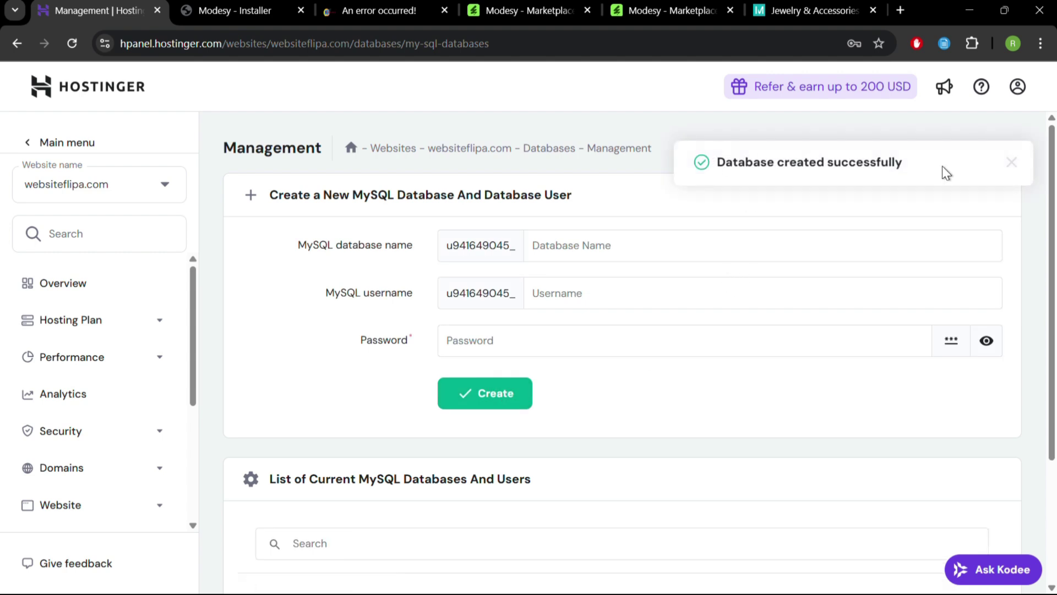
scroll(812, 309, down, 3)
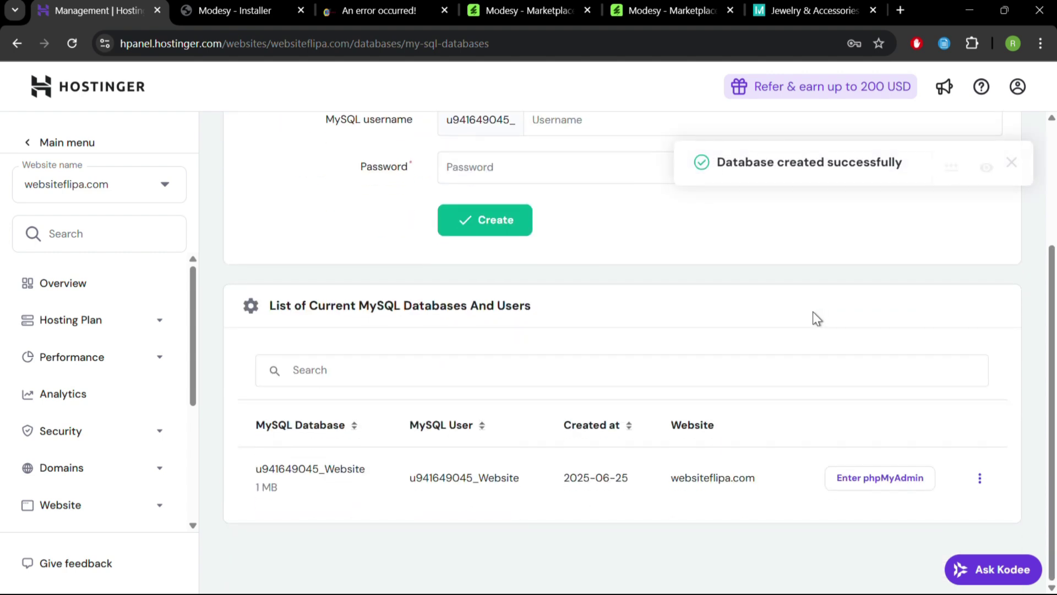
double_click(465, 476)
right_click(478, 477)
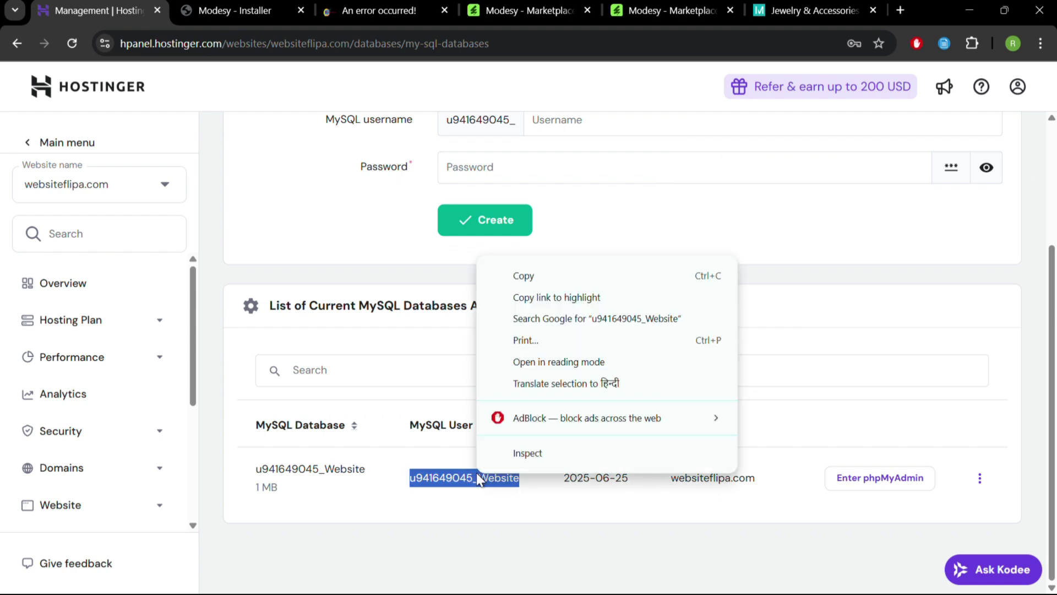
click(523, 277)
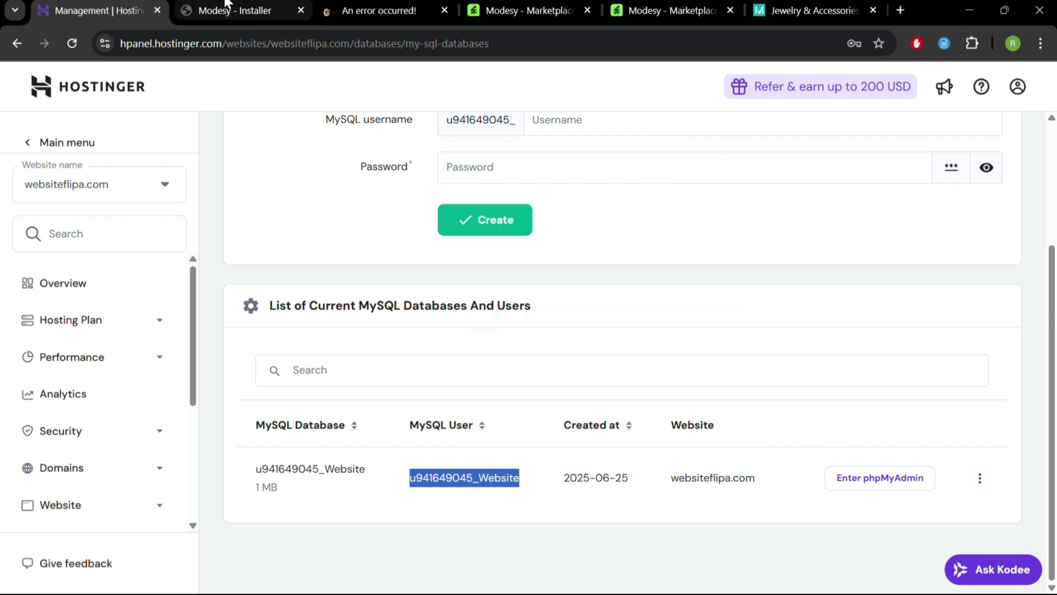
click(229, 17)
click(302, 283)
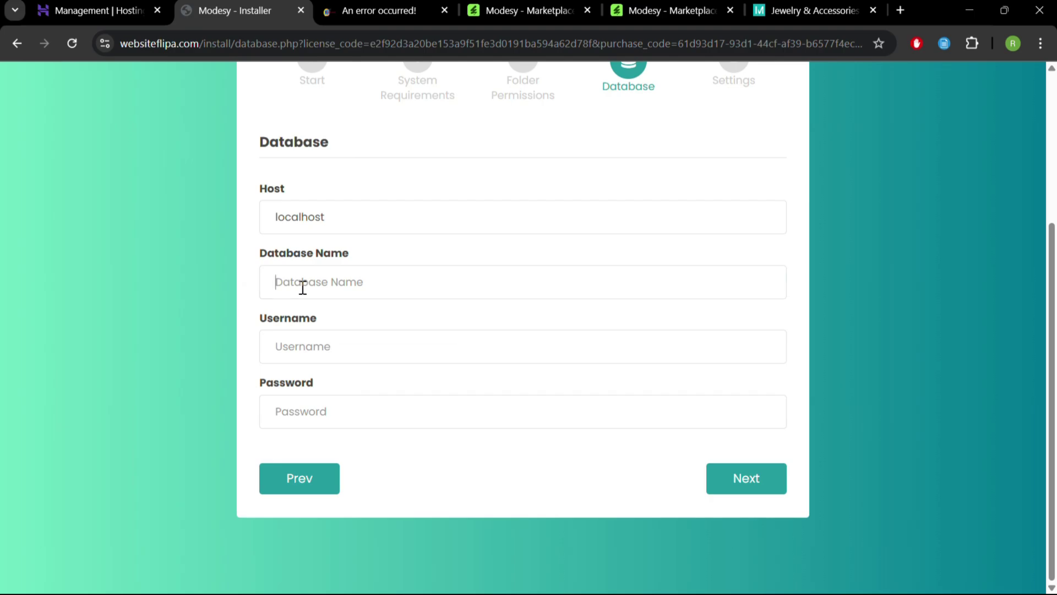
right_click(302, 283)
click(336, 385)
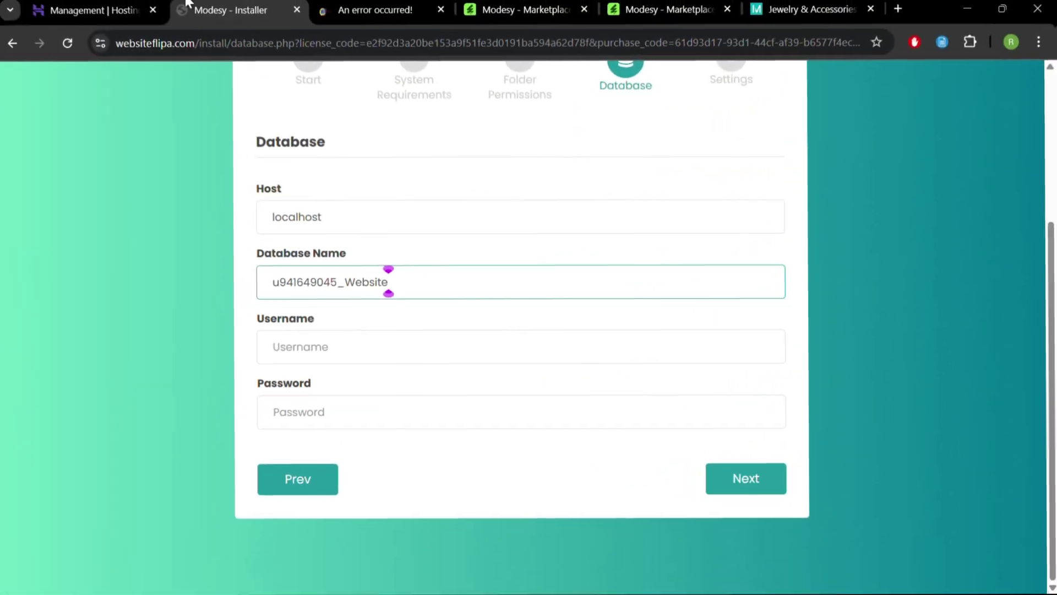
Check the new database and user names in hPanel's current databases list
click(123, 9)
click(501, 395)
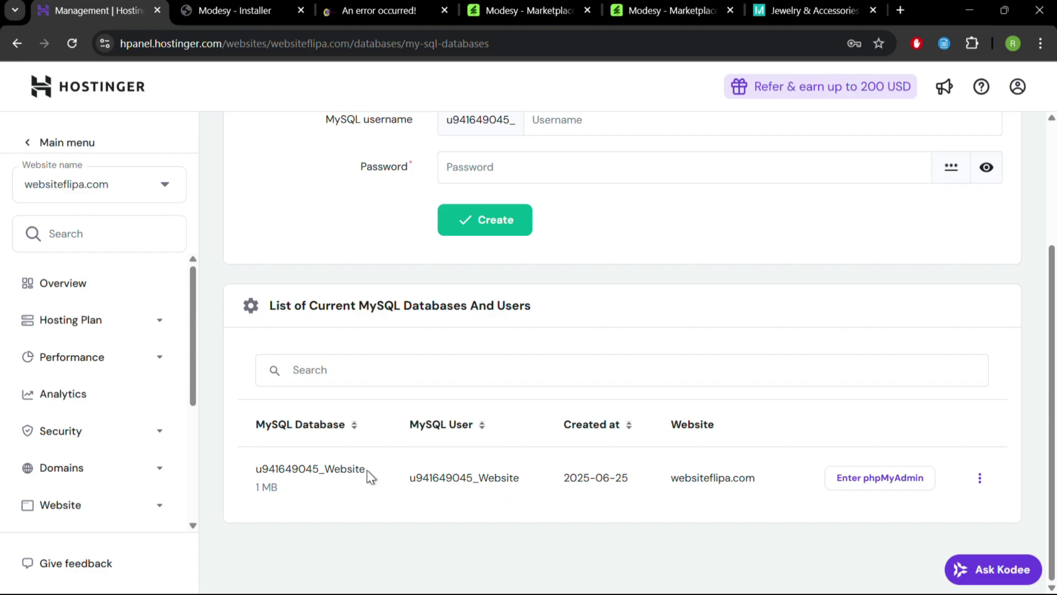
drag(350, 471, 338, 471)
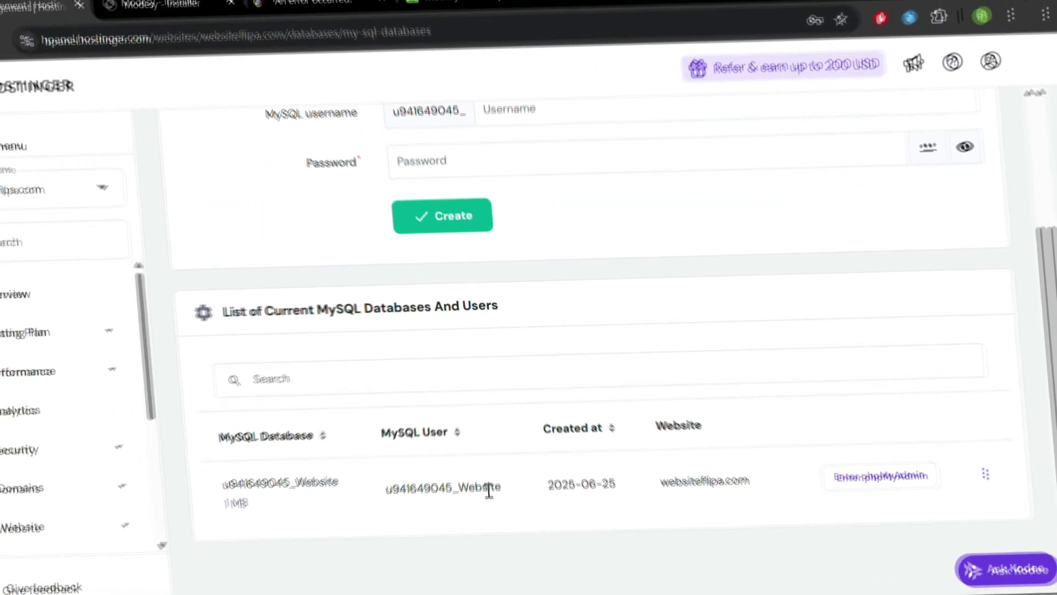
drag(489, 489, 469, 489)
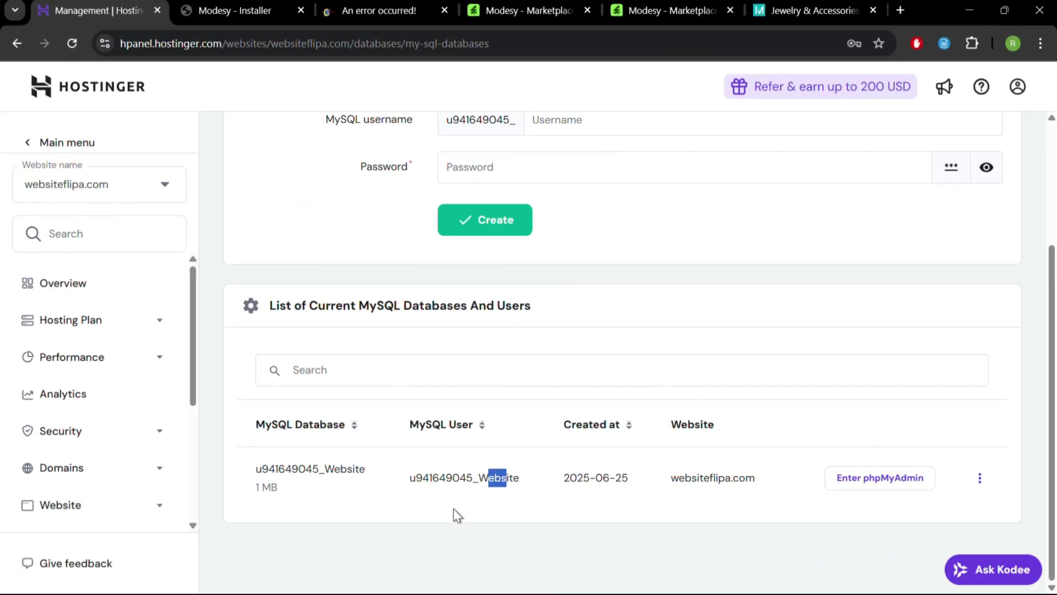
click(434, 518)
click(212, 10)
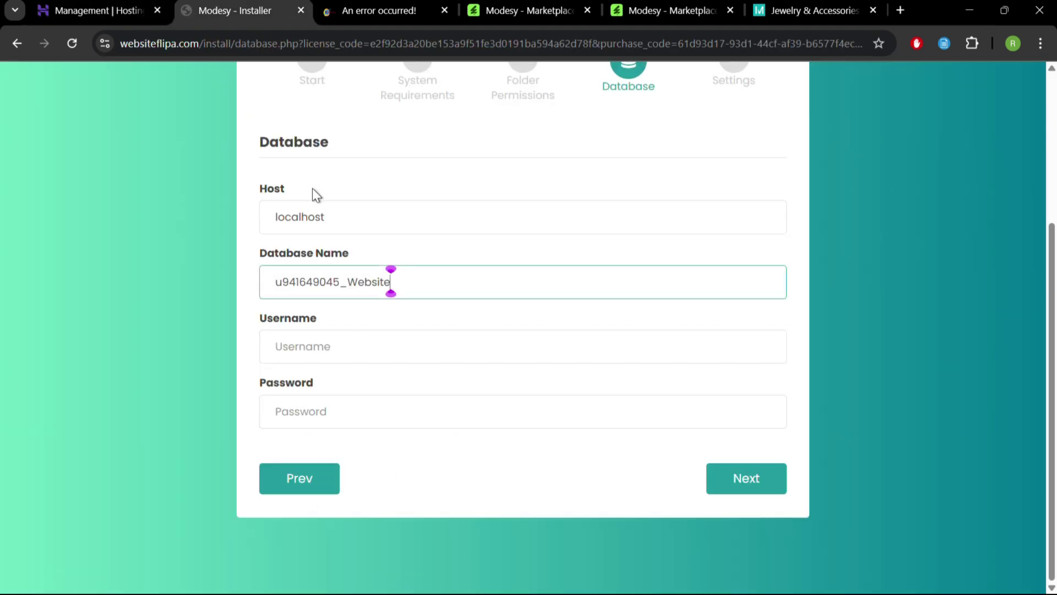
drag(337, 315, 262, 318)
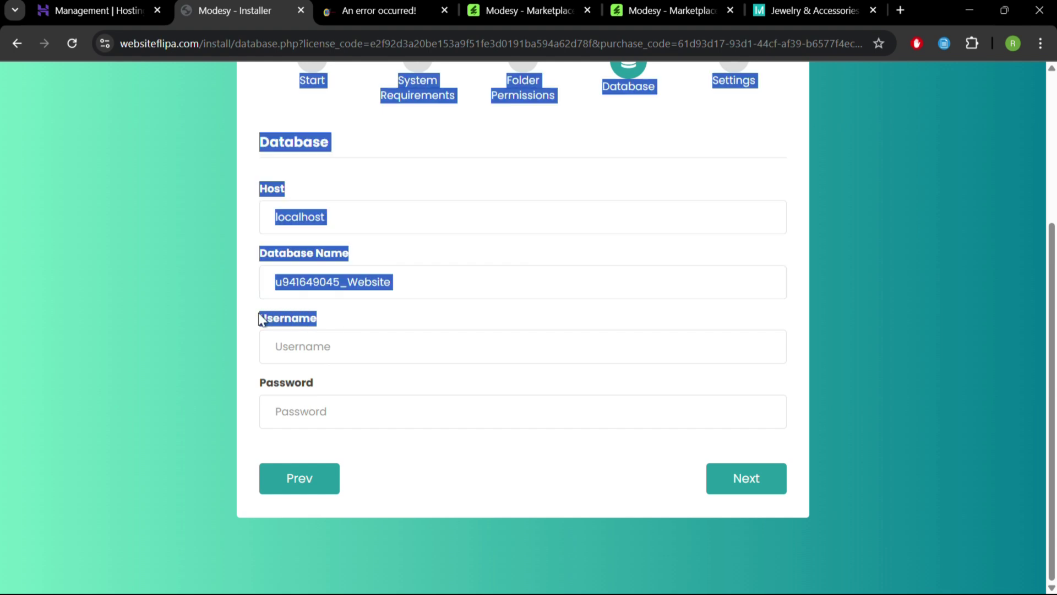
click(324, 340)
click(270, 328)
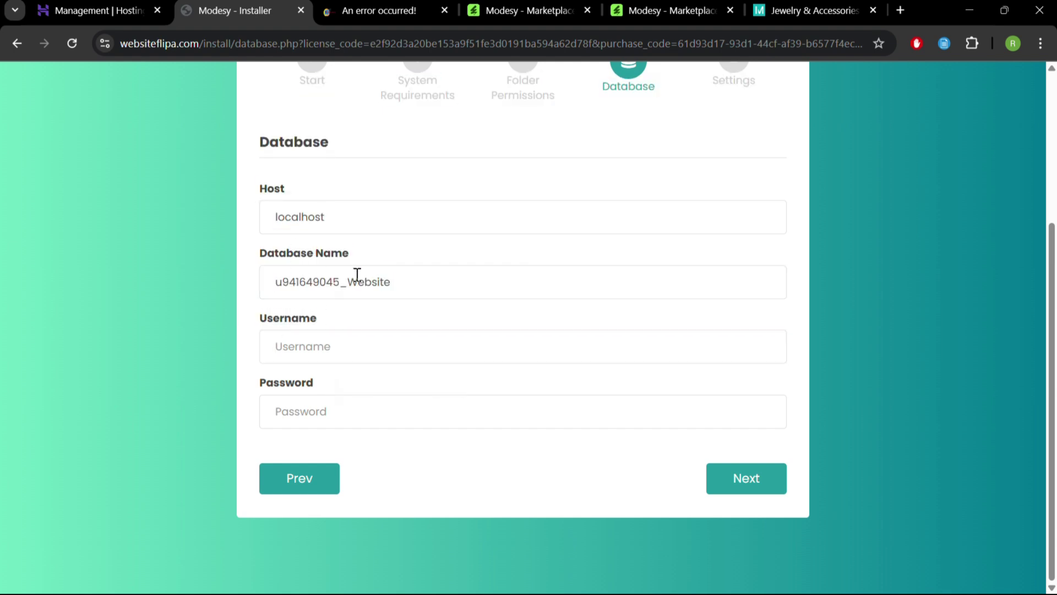
right_click(317, 343)
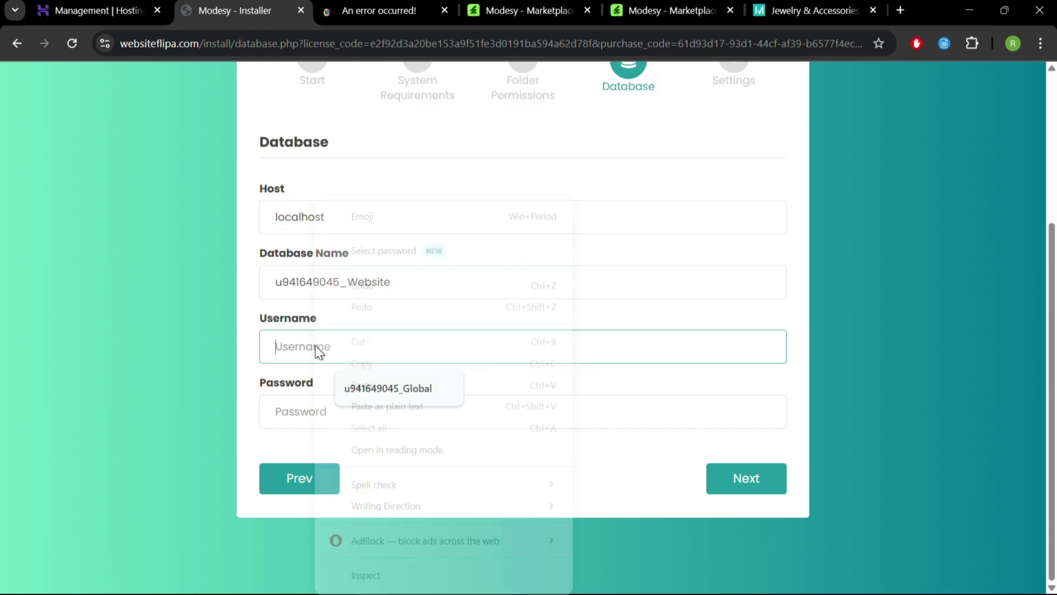
click(383, 386)
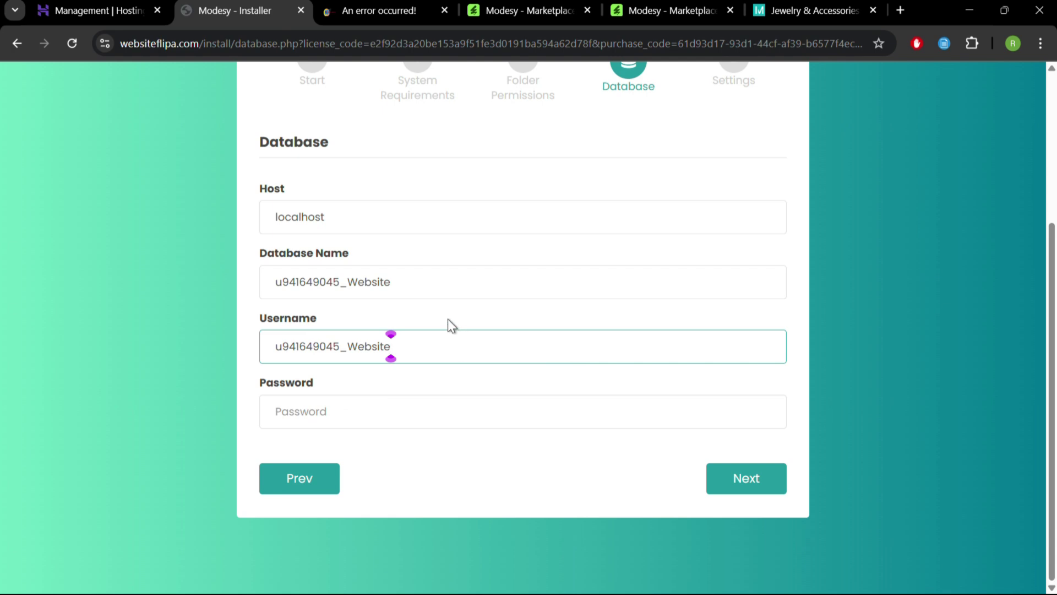
click(369, 193)
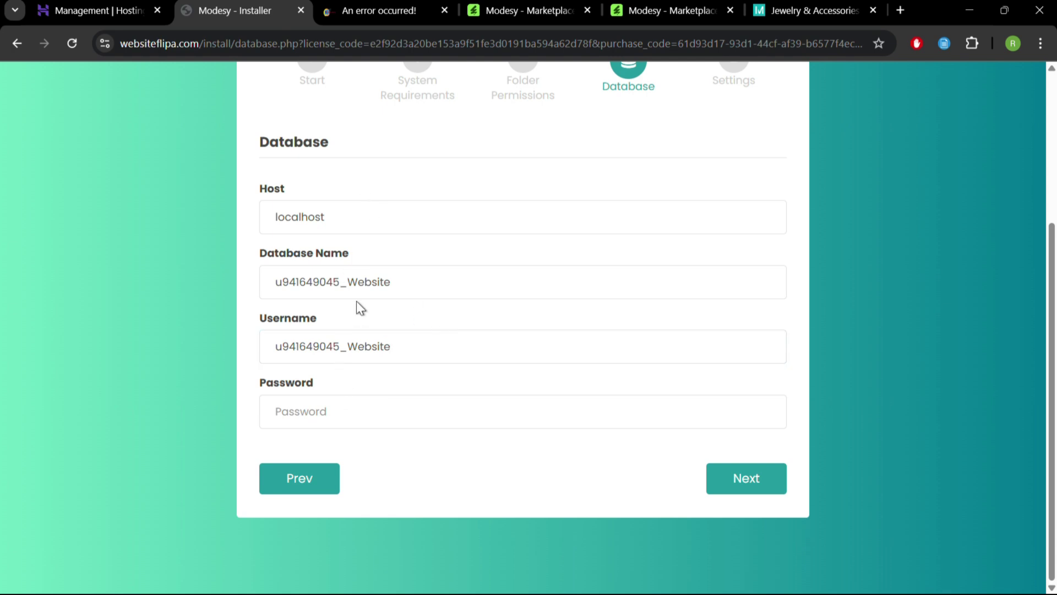
Enter the database password and submit the database details
double_click(370, 345)
click(371, 346)
click(371, 346)
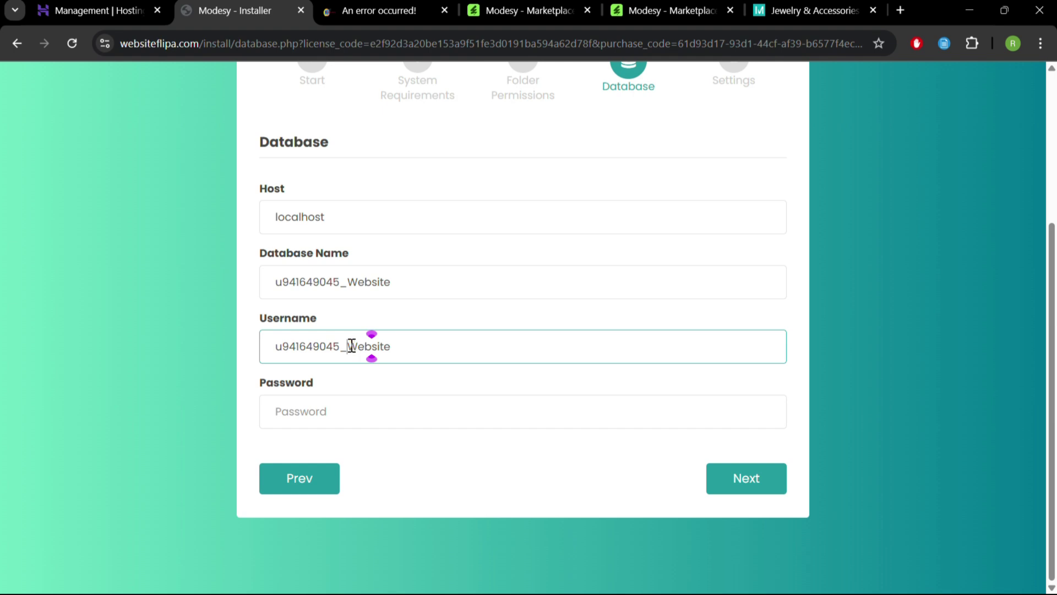
drag(351, 345, 399, 349)
right_click(365, 346)
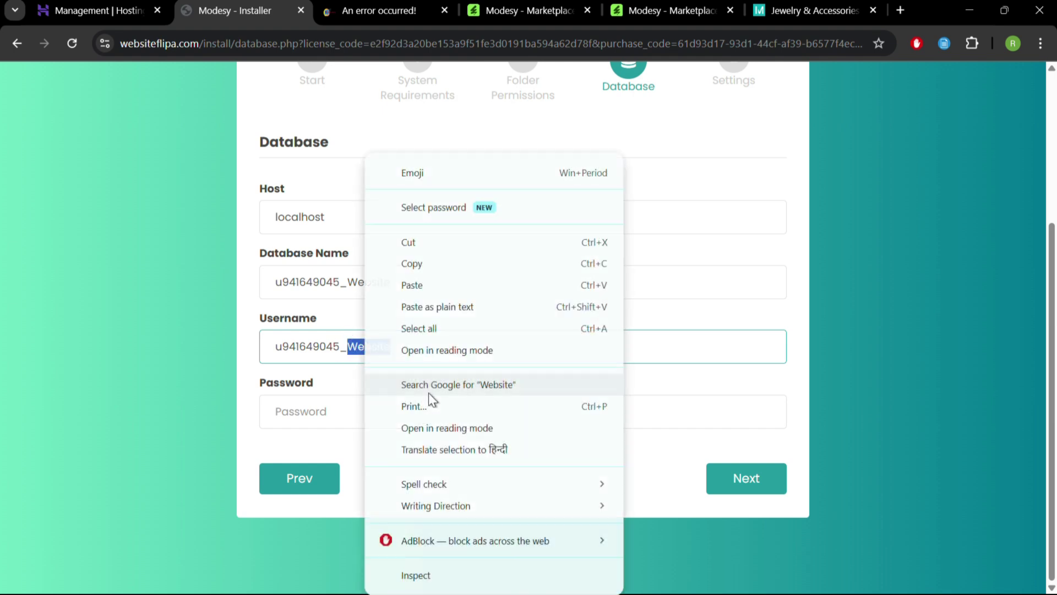
click(443, 264)
right_click(349, 414)
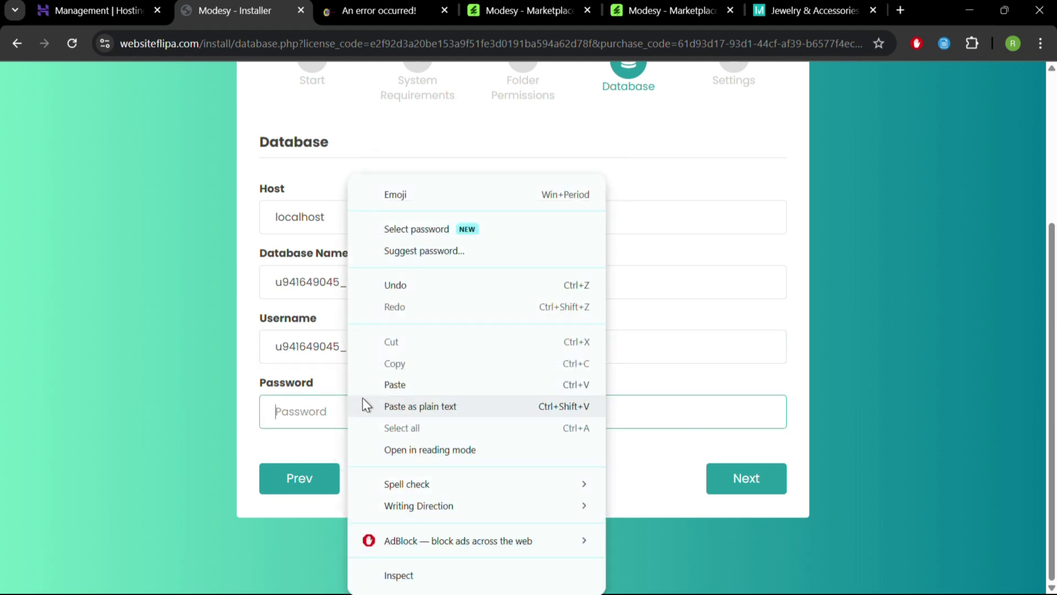
click(394, 384)
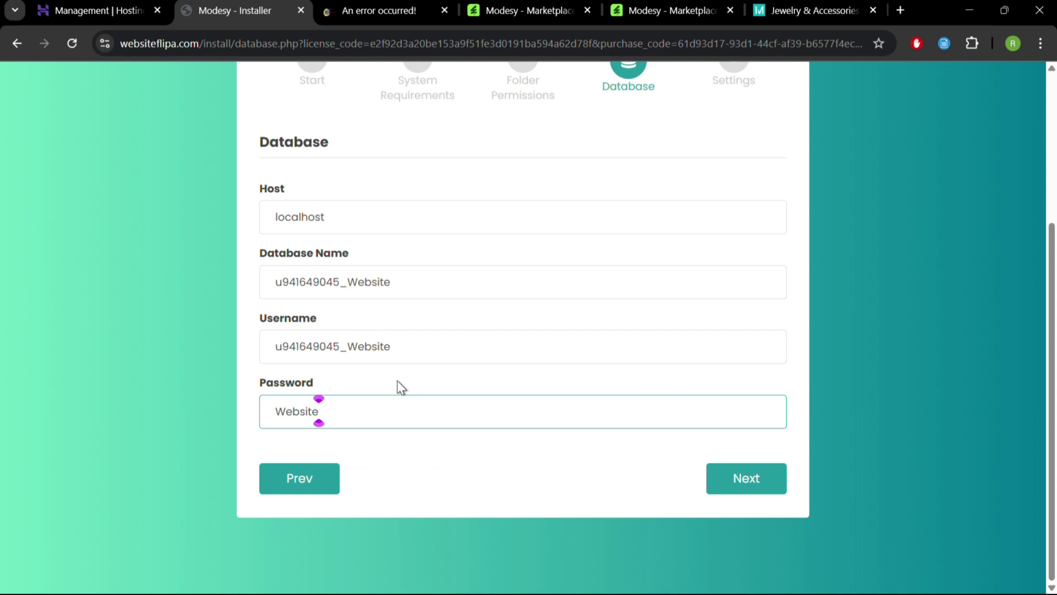
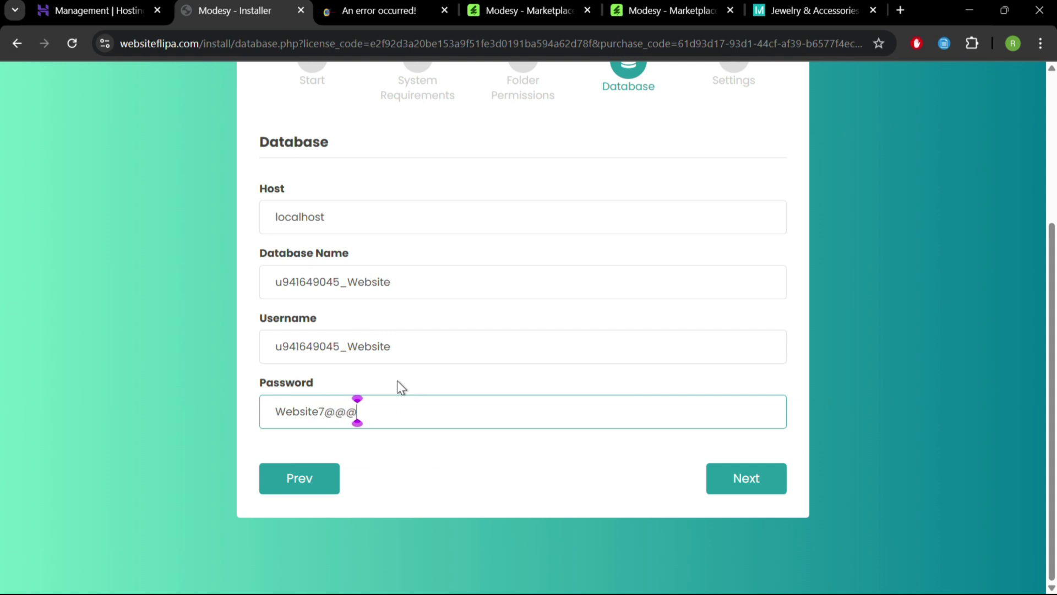
click(768, 473)
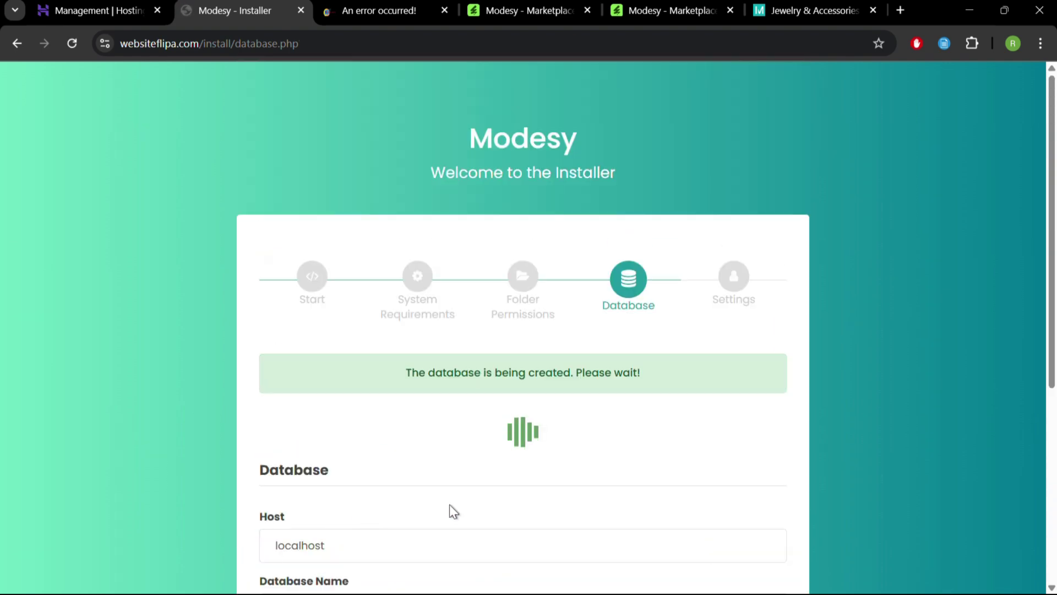
Choose Asia/Kolkata from the Settings step's Timezone list
scroll(519, 256, down, 3)
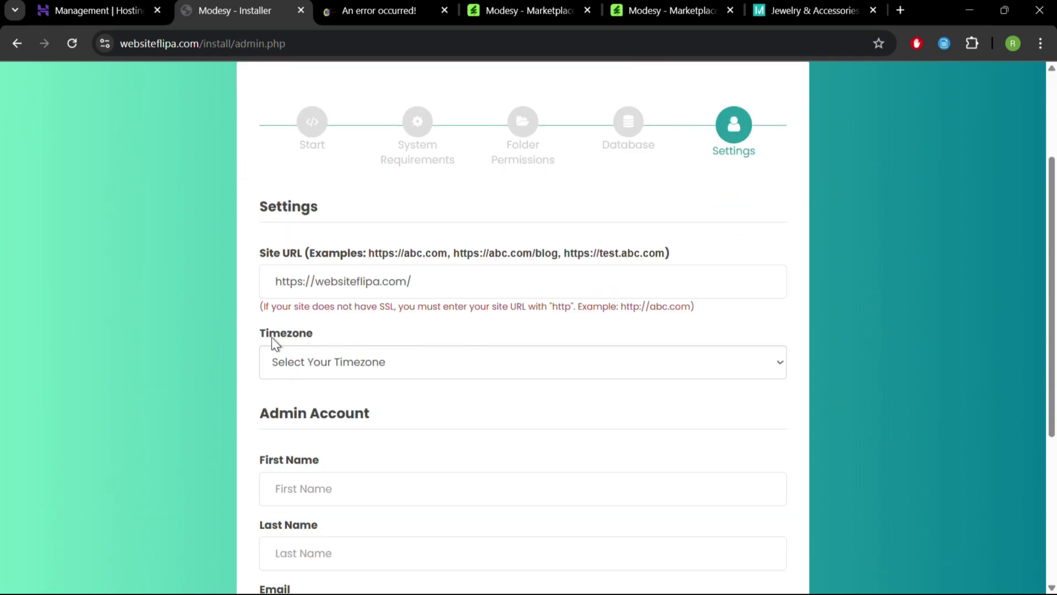
click(614, 363)
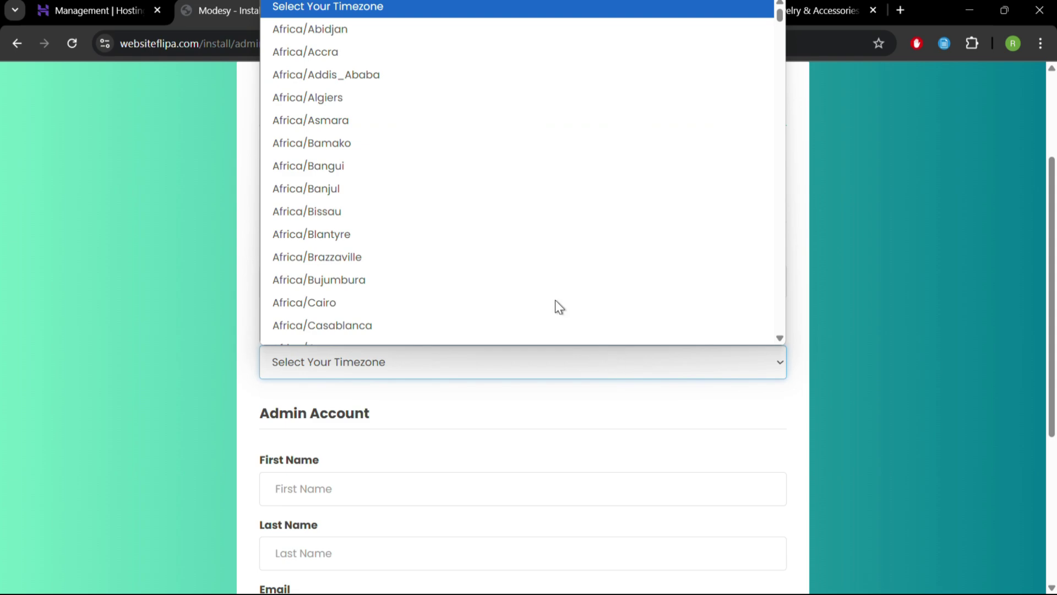
scroll(441, 234, down, 10)
scroll(440, 235, down, 20)
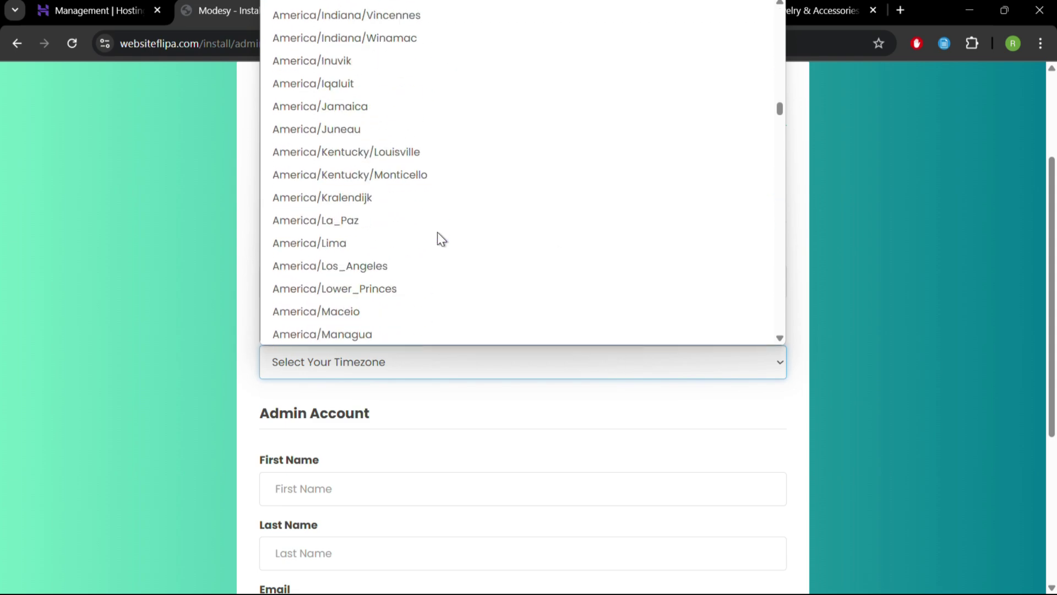
scroll(439, 235, down, 14)
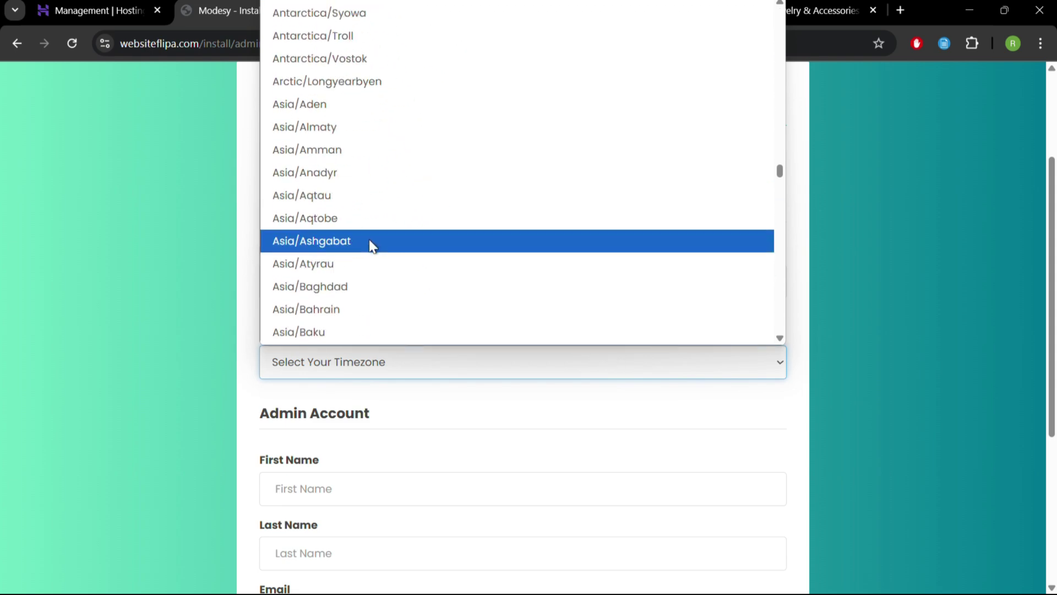
scroll(360, 237, down, 3)
scroll(424, 292, down, 5)
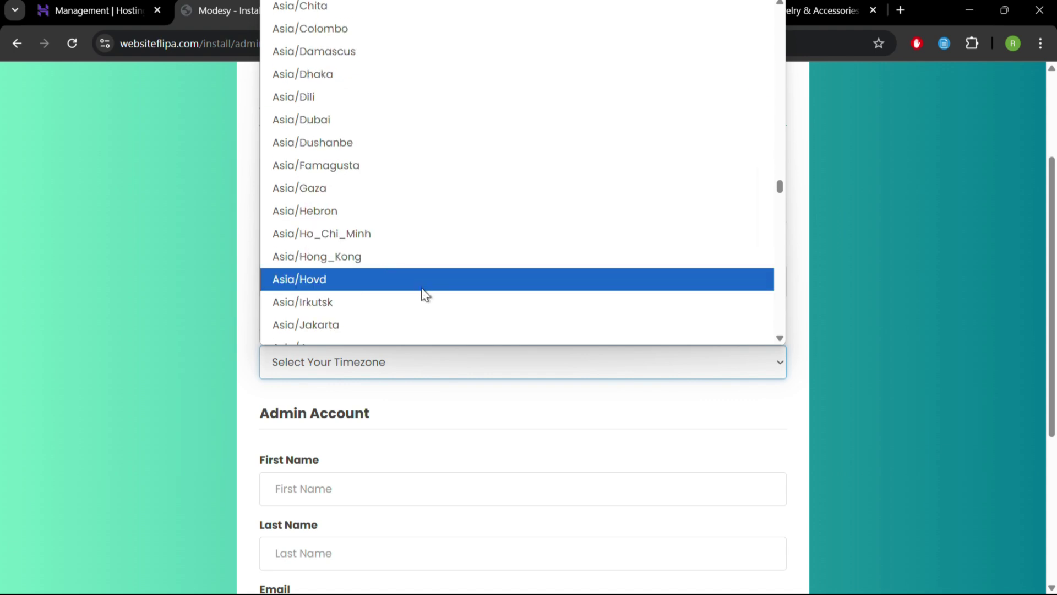
scroll(409, 274, up, 1)
scroll(405, 267, up, 2)
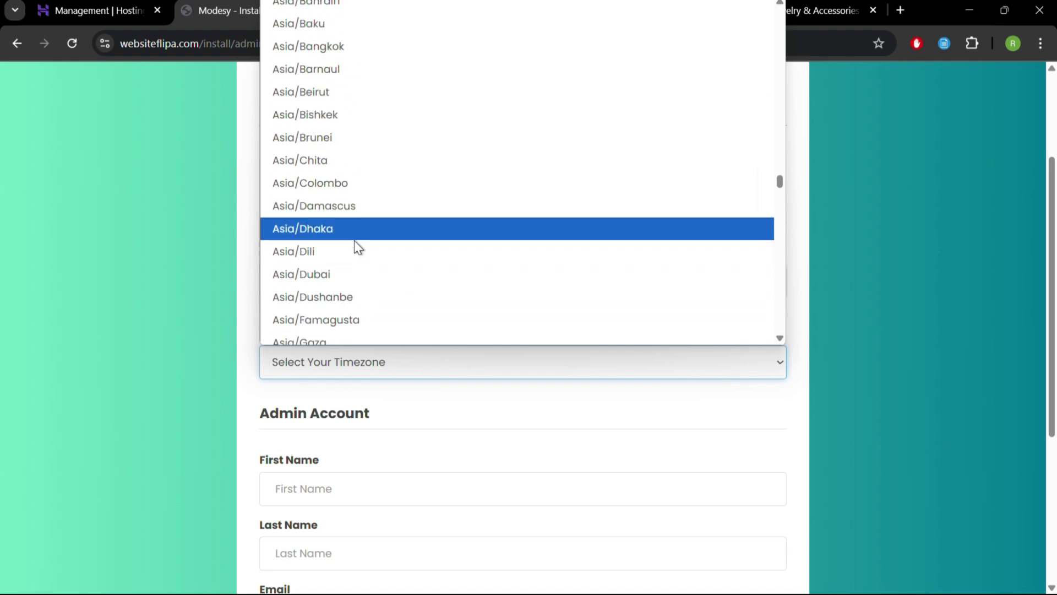
scroll(358, 256, down, 3)
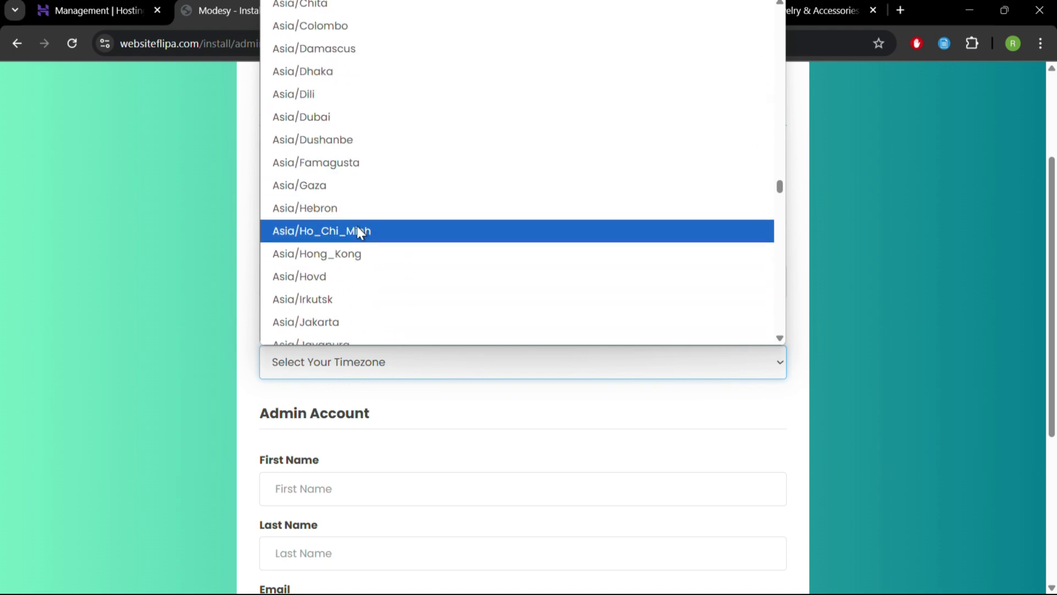
scroll(364, 248, down, 3)
scroll(369, 270, down, 3)
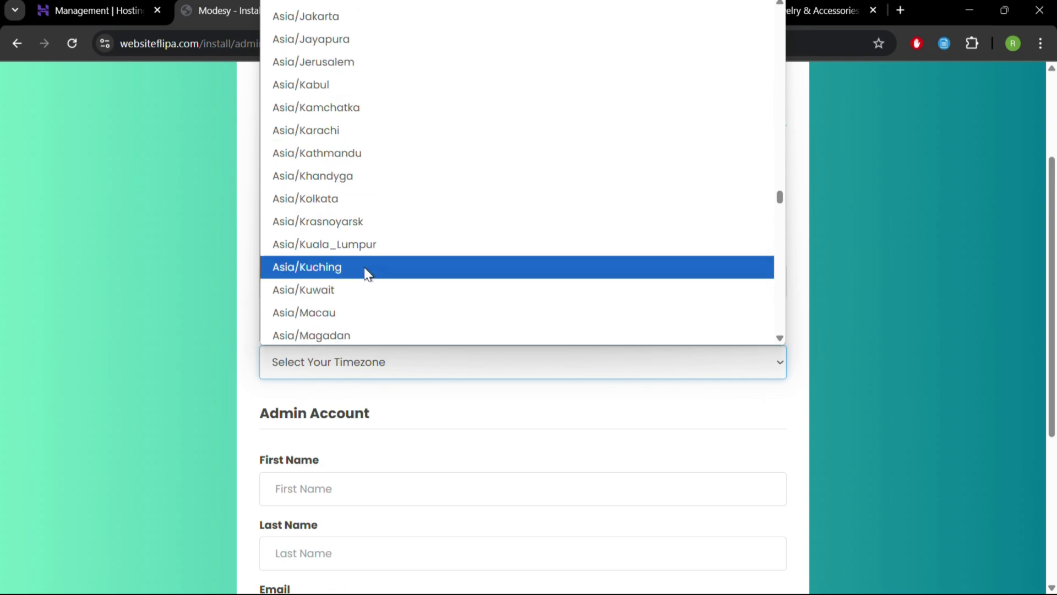
scroll(359, 242, down, 3)
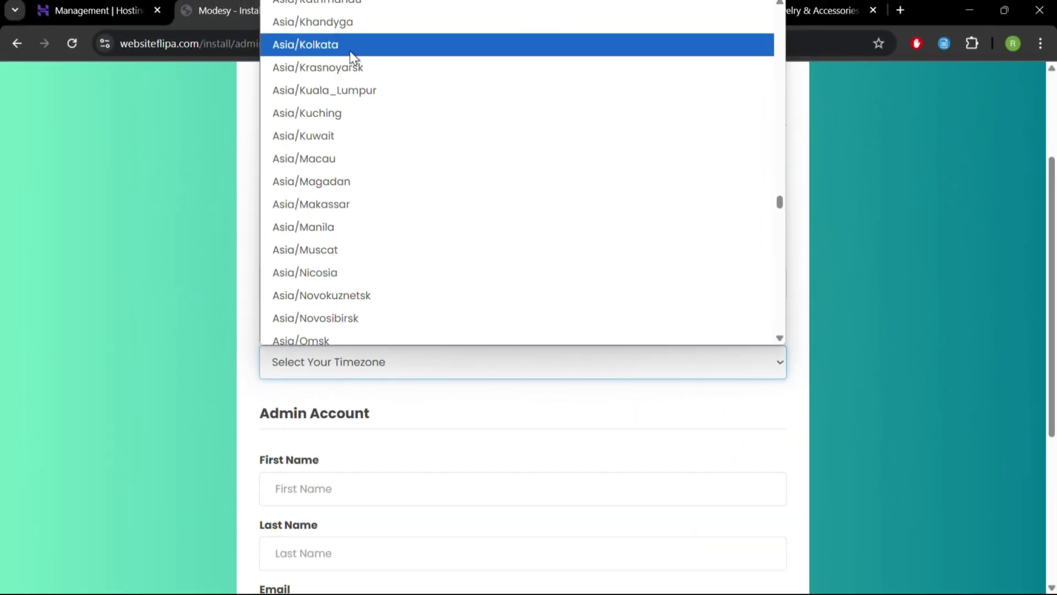
click(342, 43)
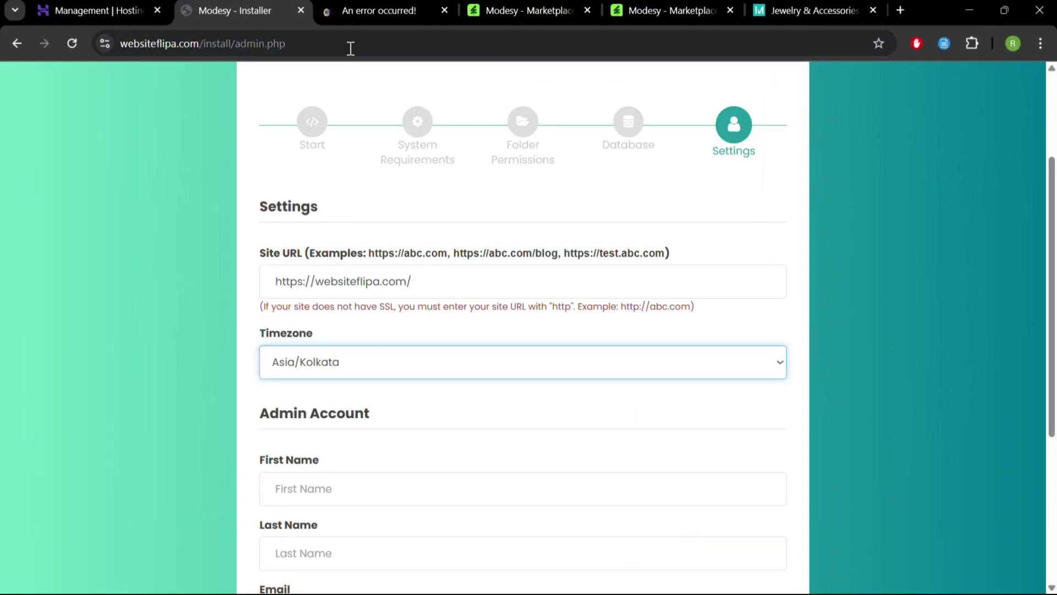
scroll(873, 299, down, 4)
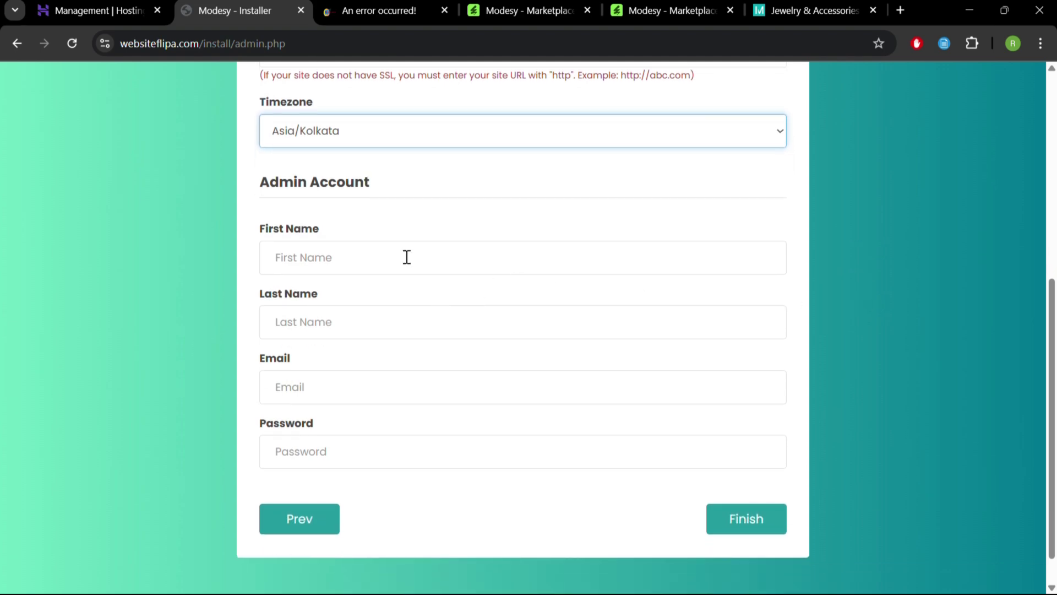
Autofill the admin's name and e-mail, enter the admin password, and finish the installation
click(405, 257)
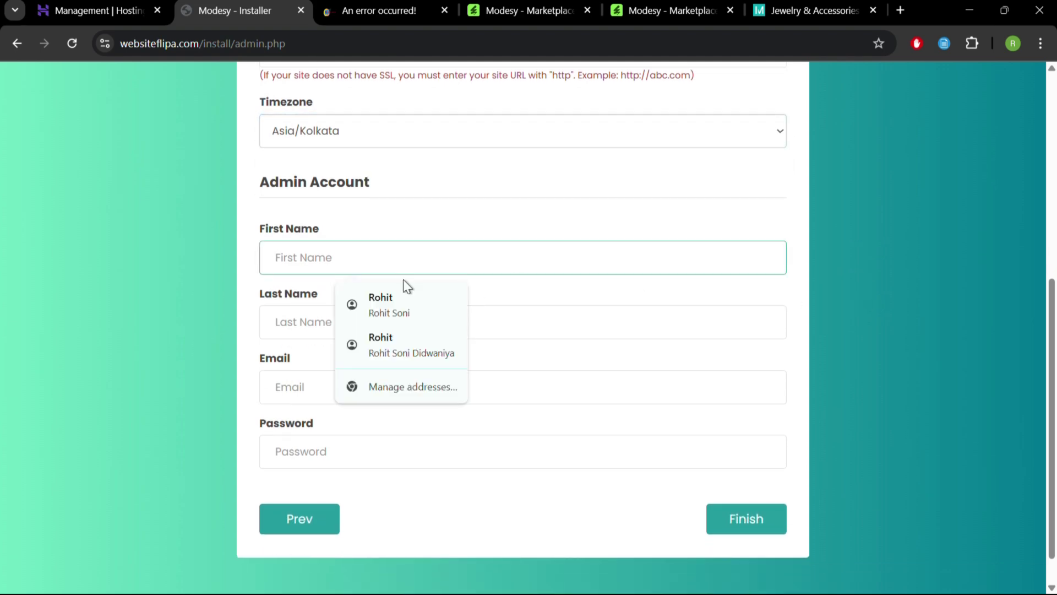
click(402, 298)
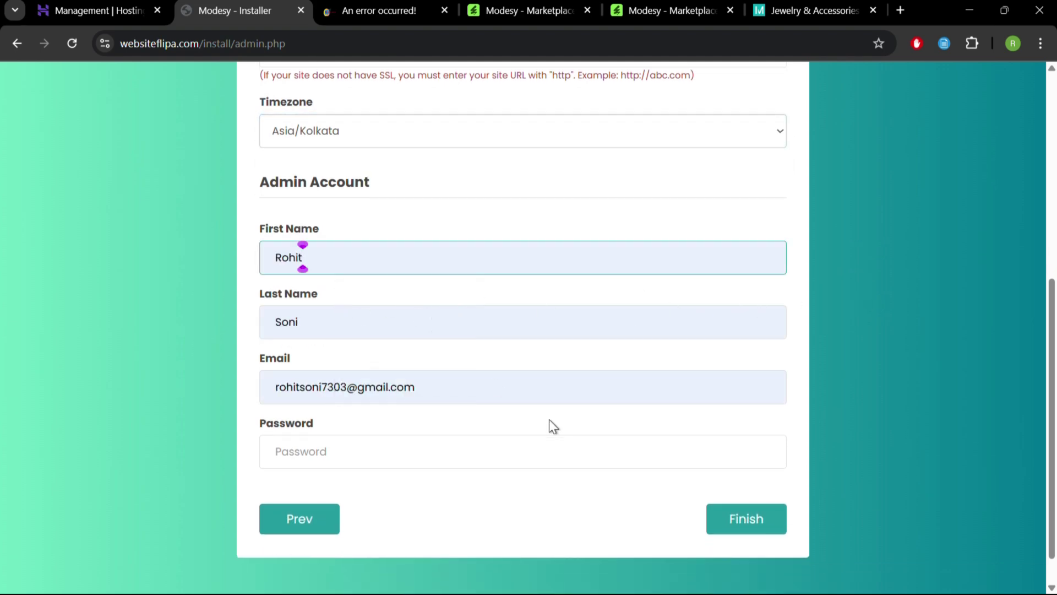
click(437, 378)
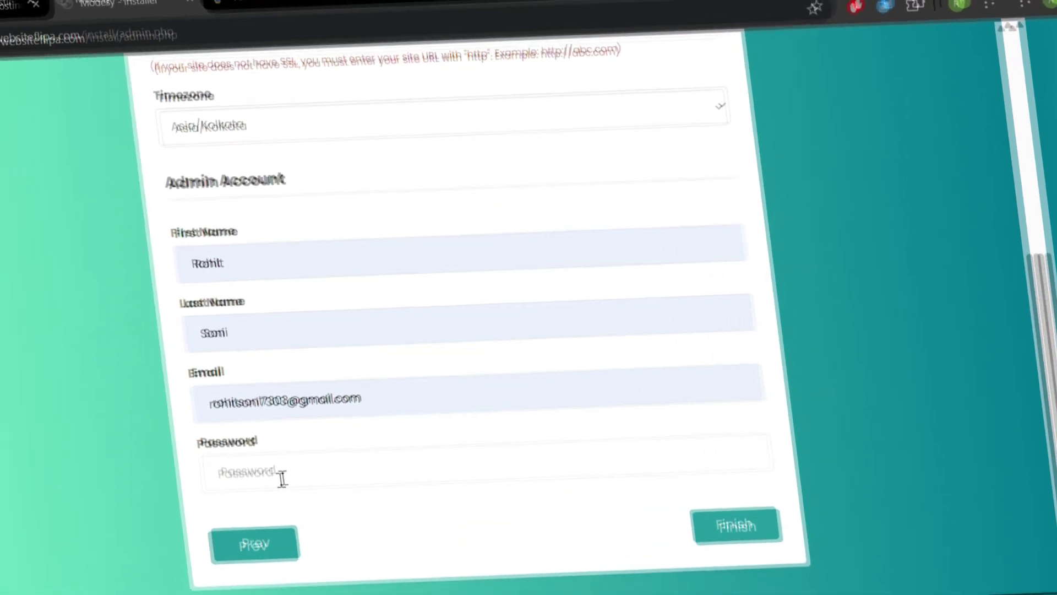
click(282, 477)
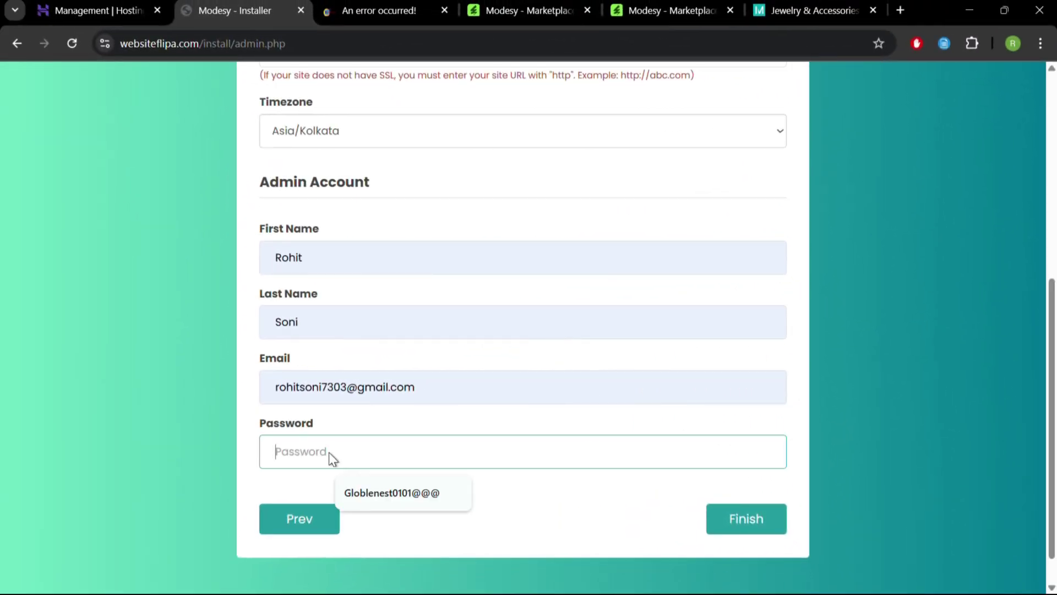
right_click(328, 452)
click(388, 242)
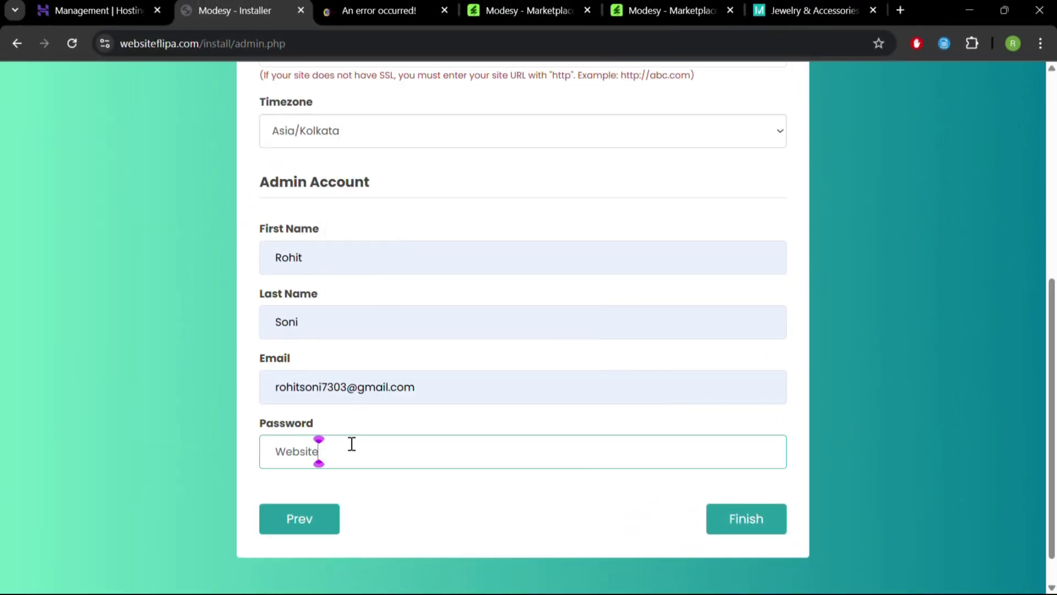
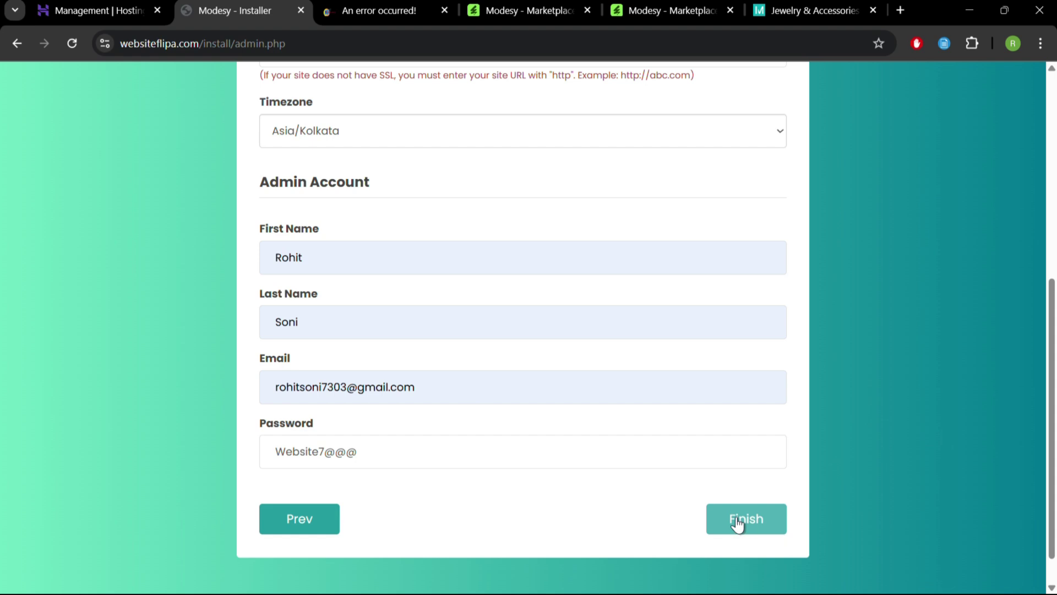
click(737, 523)
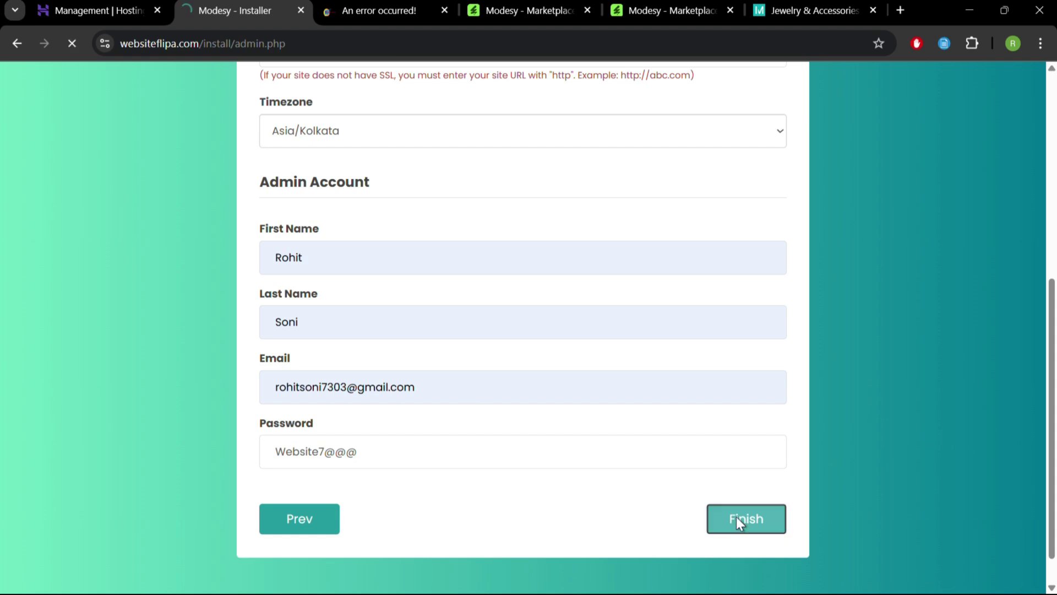
Close the cookie notice on the freshly installed Modesy home page and browse it
scroll(811, 448, up, 7)
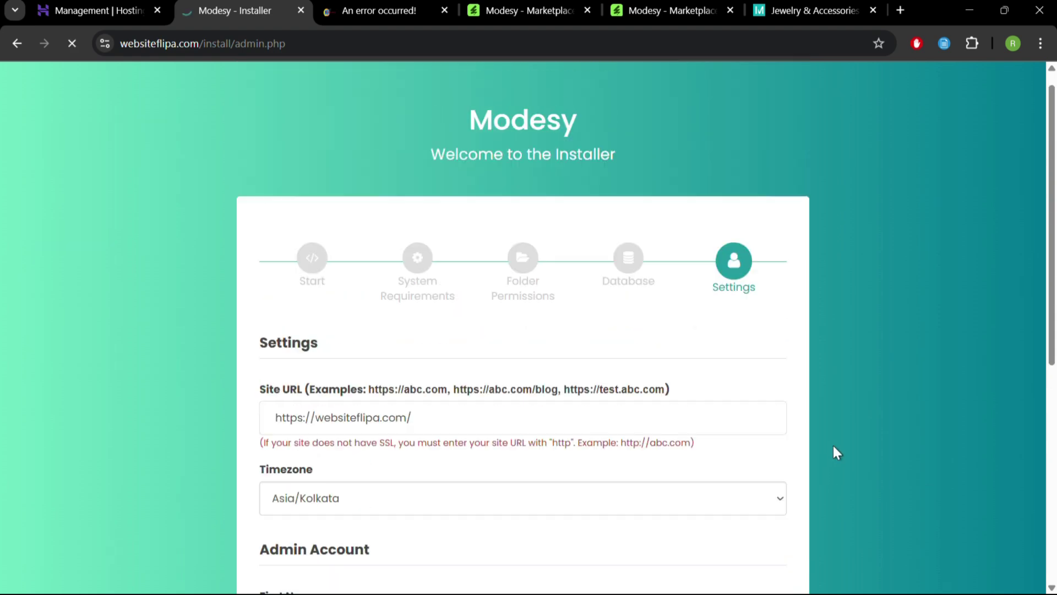
scroll(639, 242, down, 5)
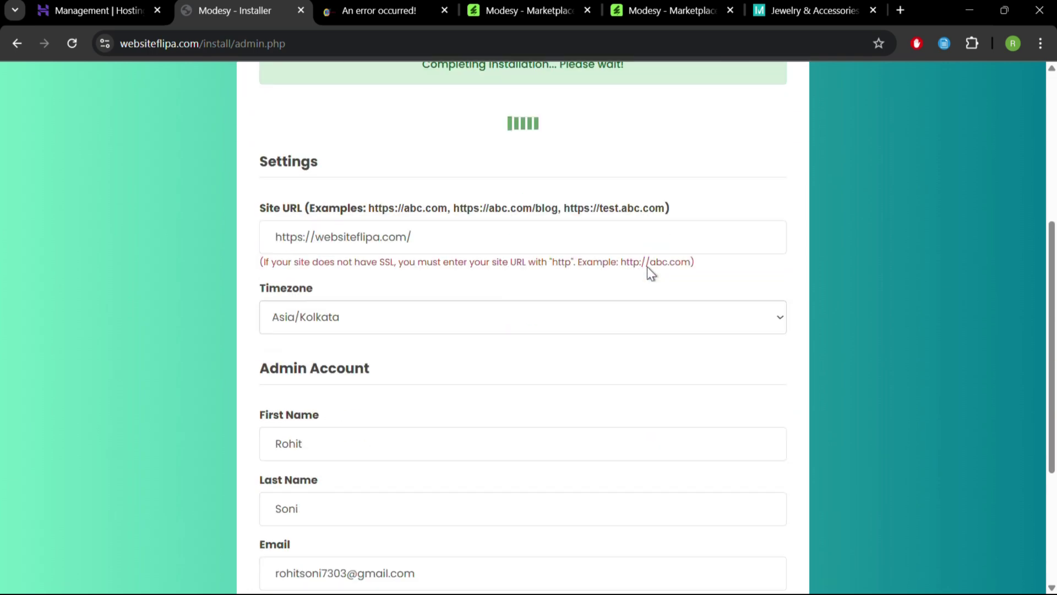
scroll(646, 267, up, 3)
scroll(724, 344, down, 6)
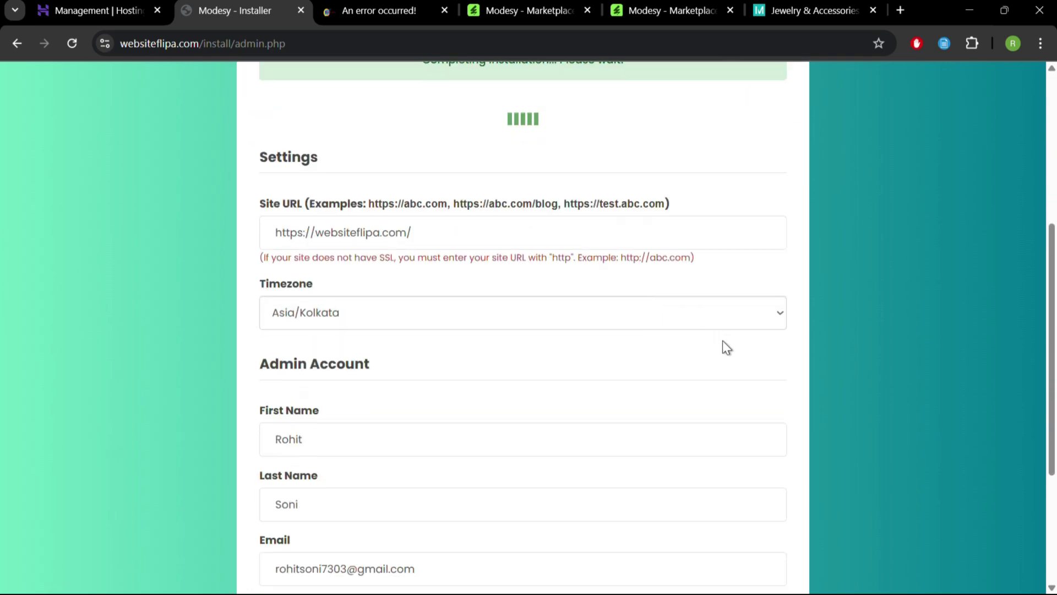
scroll(900, 353, up, 8)
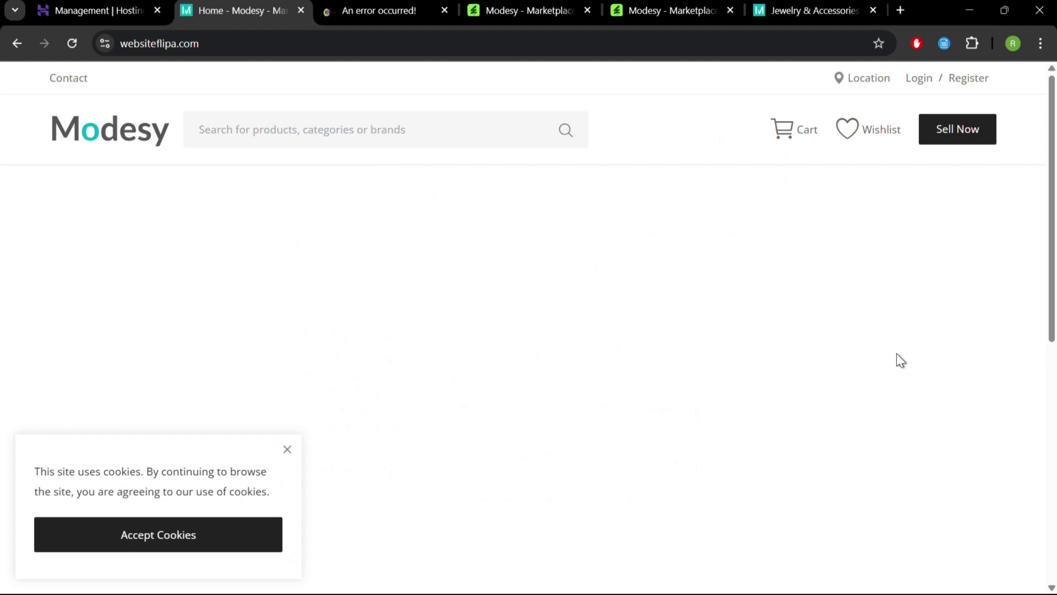
click(287, 449)
scroll(503, 378, down, 10)
scroll(507, 378, up, 10)
scroll(506, 377, down, 10)
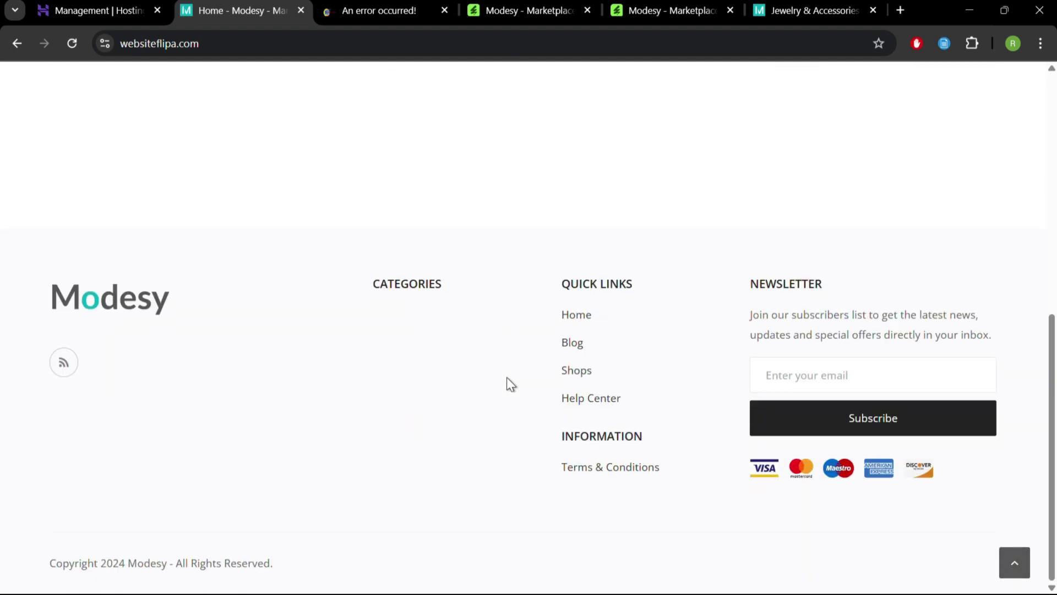
scroll(506, 378, up, 10)
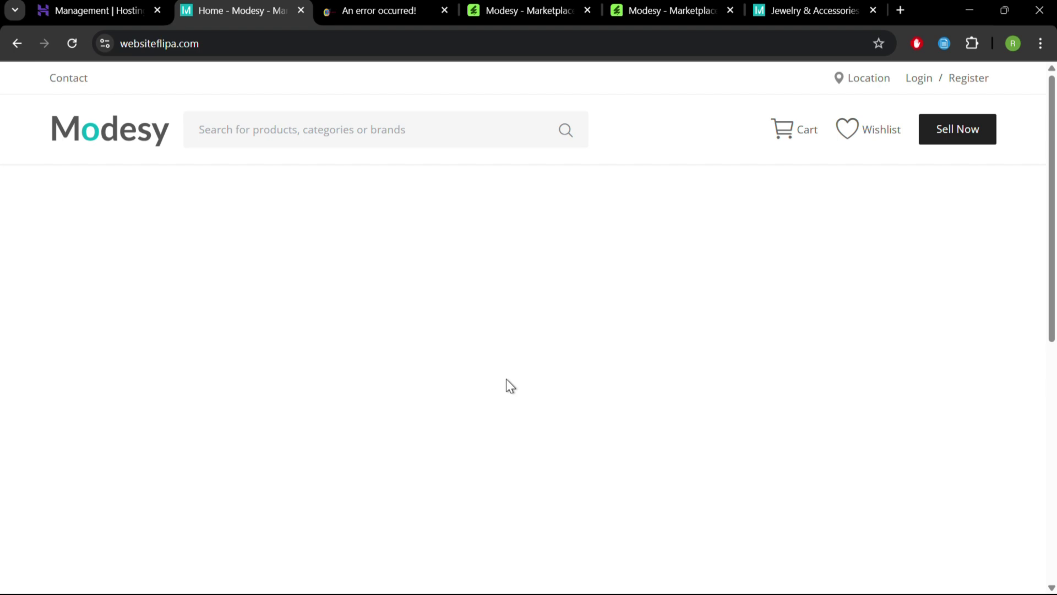
scroll(513, 368, down, 10)
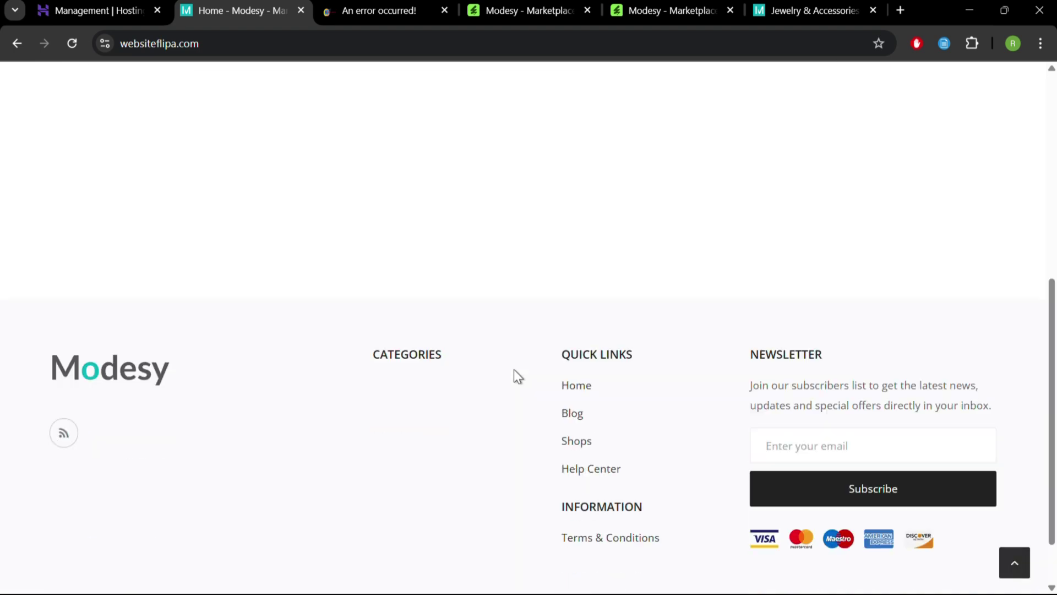
scroll(514, 369, up, 10)
scroll(505, 337, up, 2)
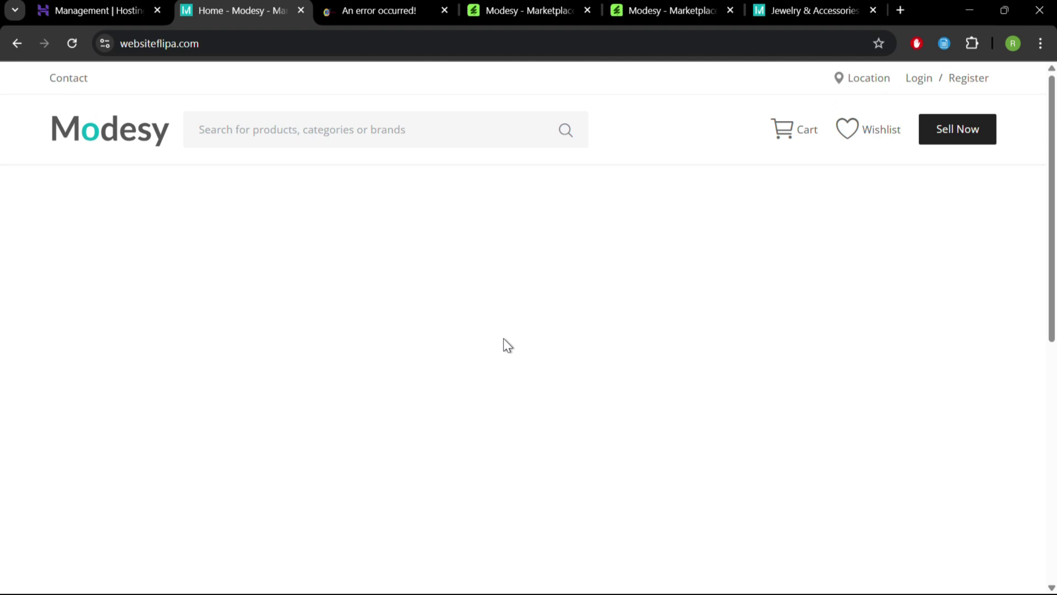
scroll(504, 339, down, 10)
scroll(498, 342, up, 10)
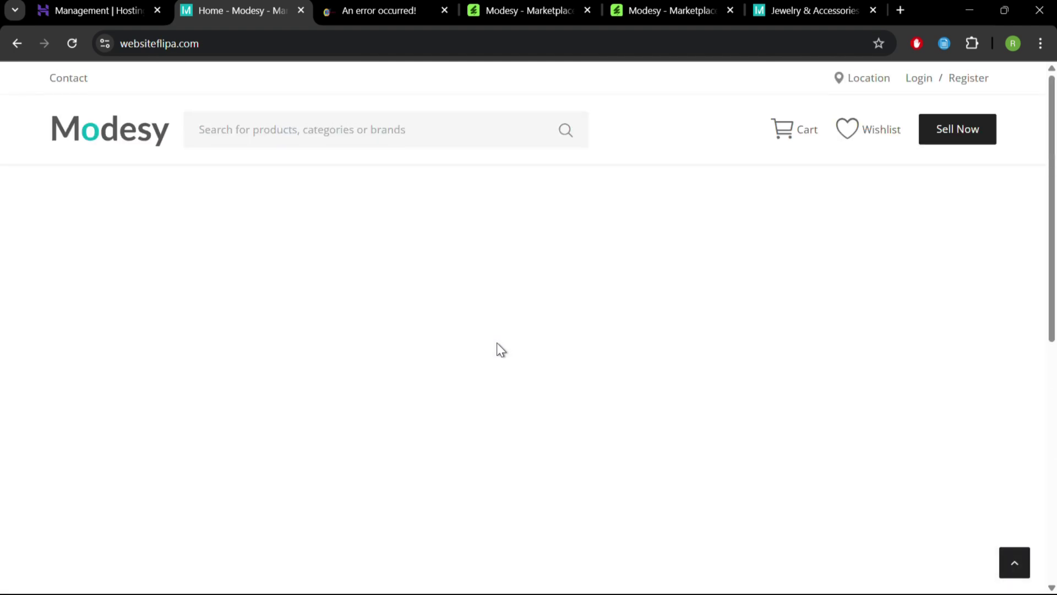
click(799, 8)
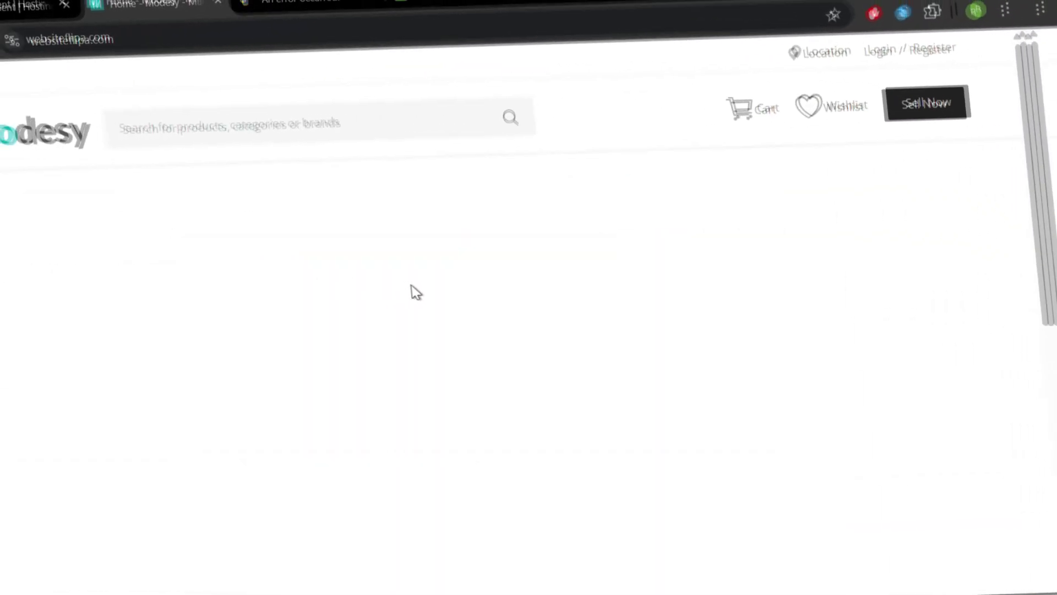
Open the login form and fill in the admin's saved e-mail and password
scroll(305, 266, down, 5)
scroll(303, 266, up, 5)
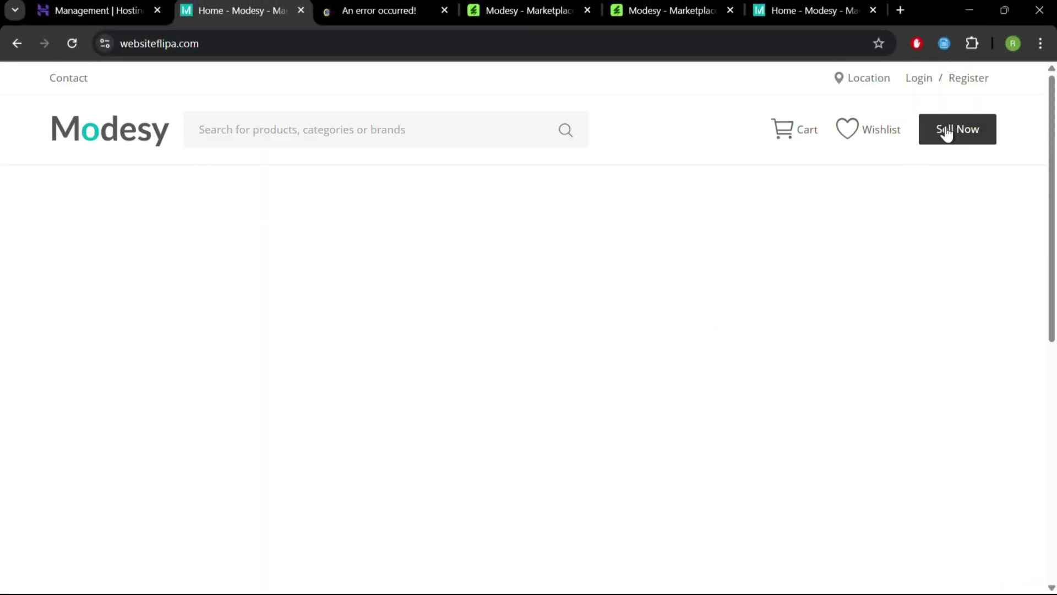
click(921, 78)
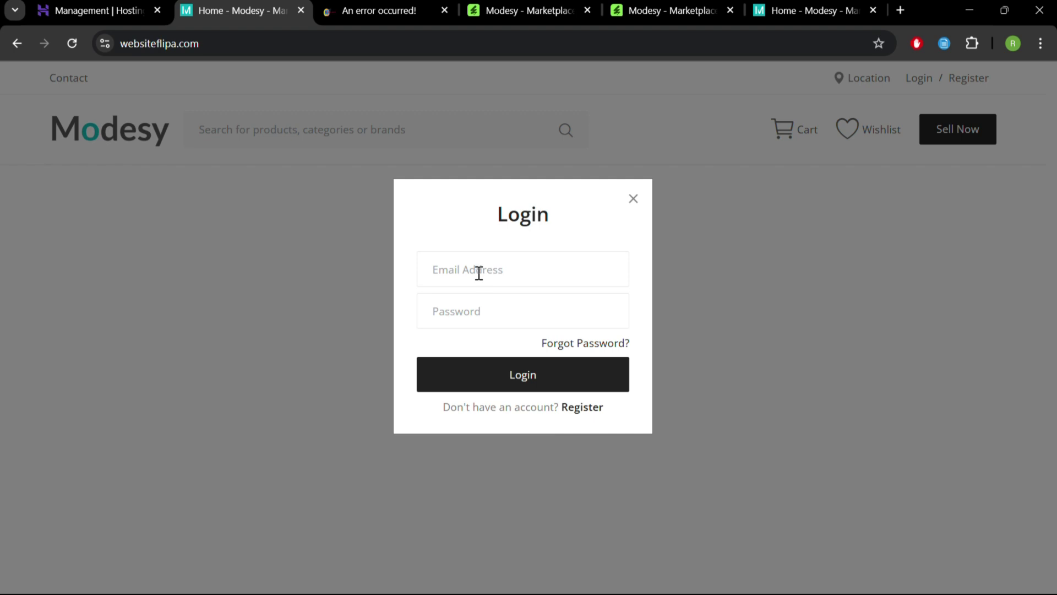
click(554, 279)
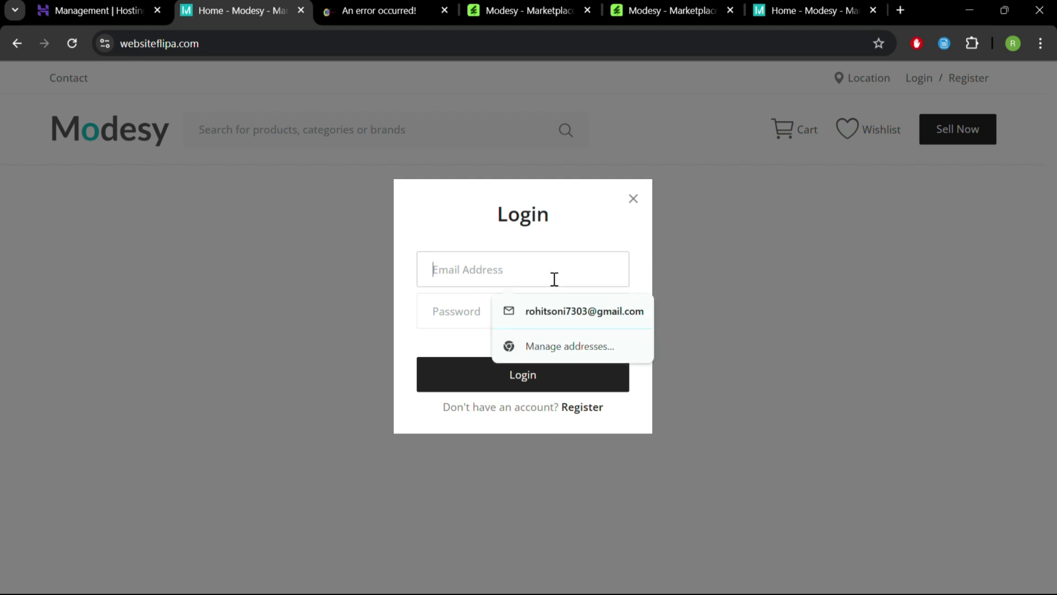
click(528, 310)
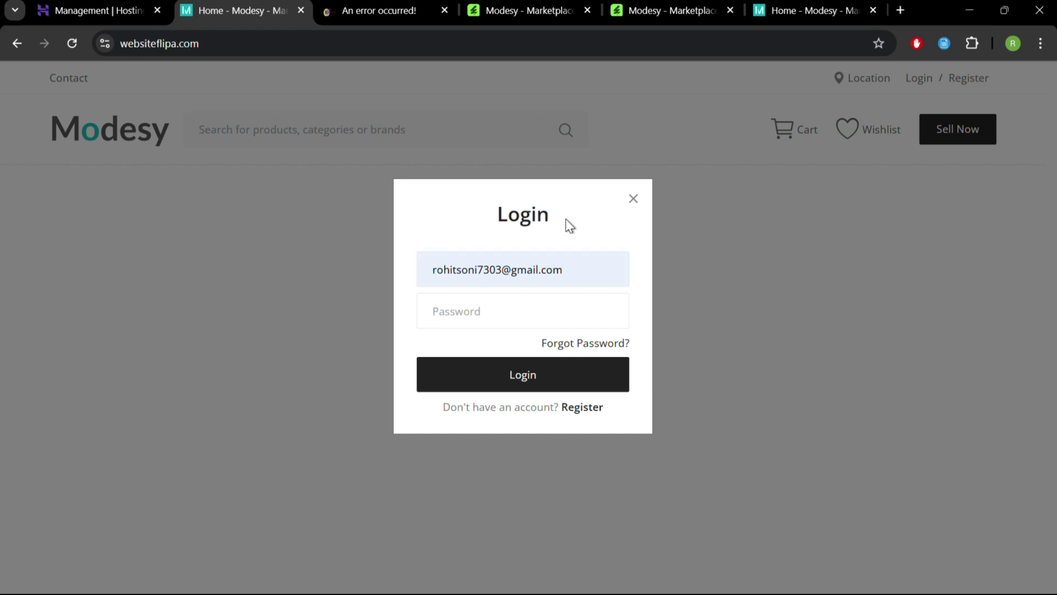
click(470, 315)
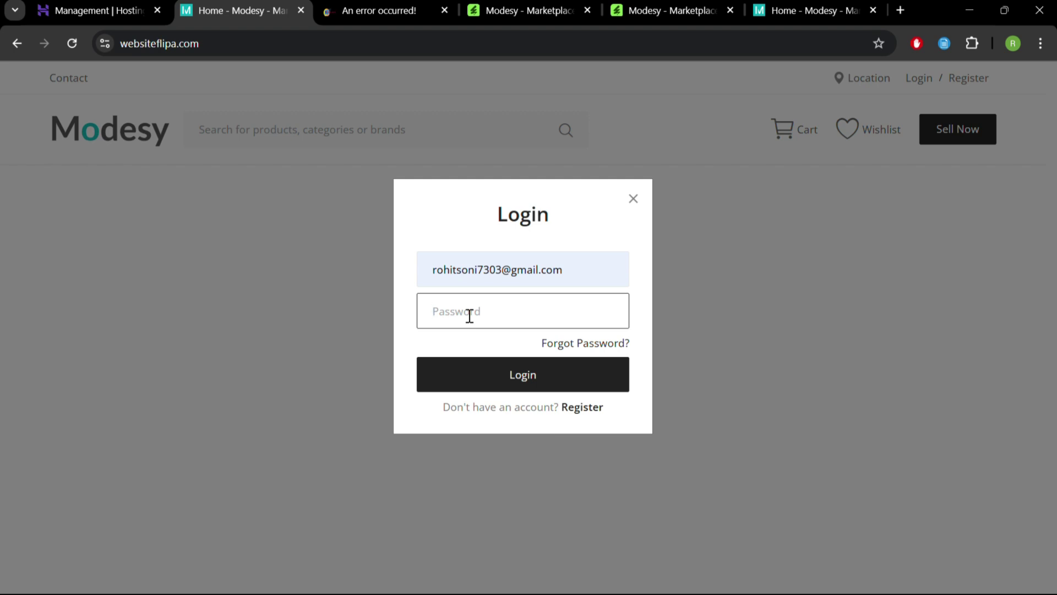
text(•••••••••••)
Log in, decline Chrome's password saving, and open Admin Panel from the account menu
click(543, 380)
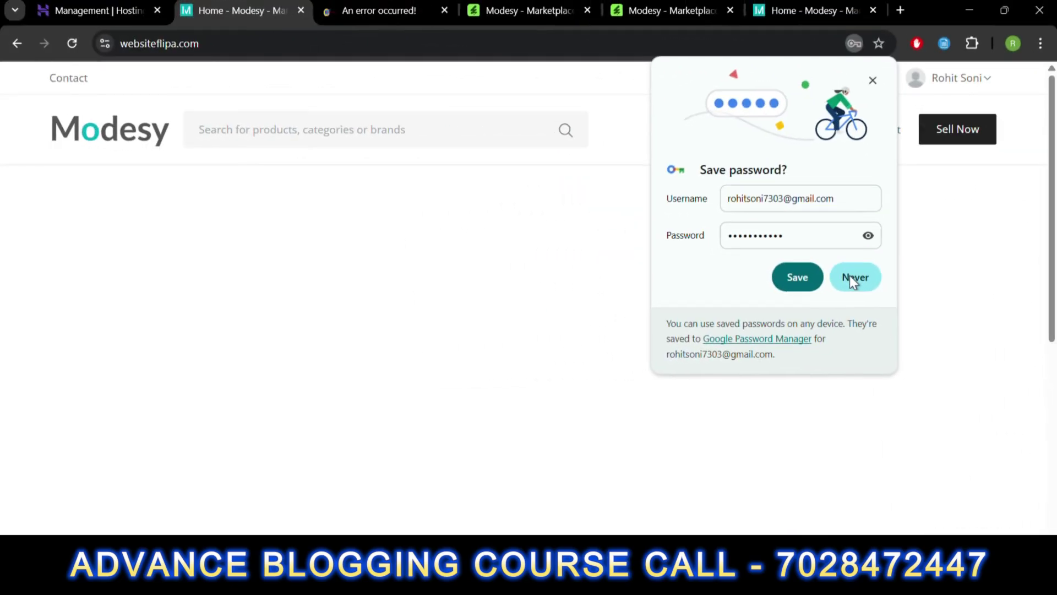
click(852, 276)
click(963, 79)
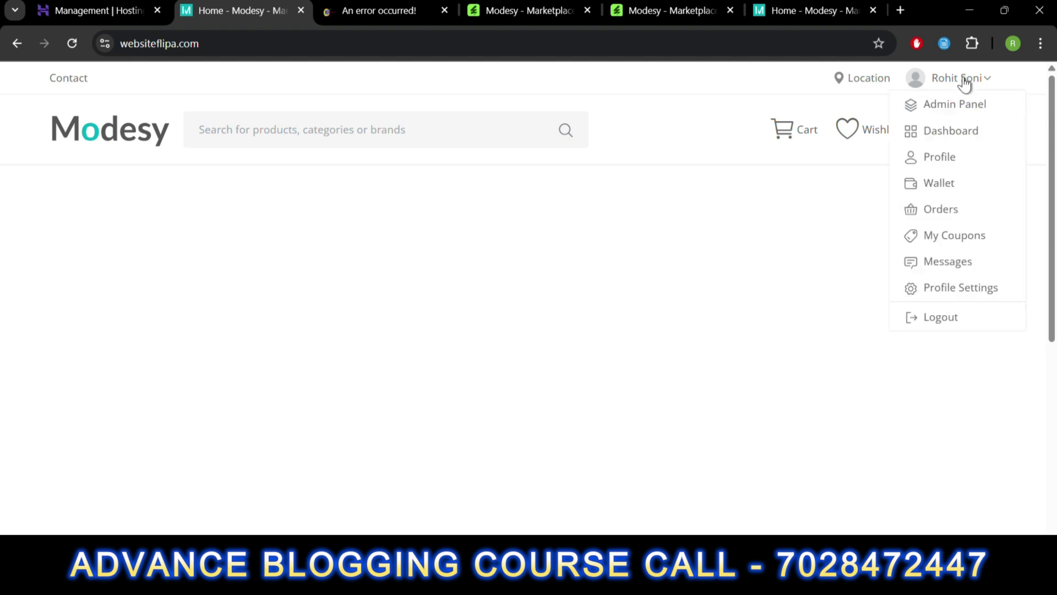
click(960, 84)
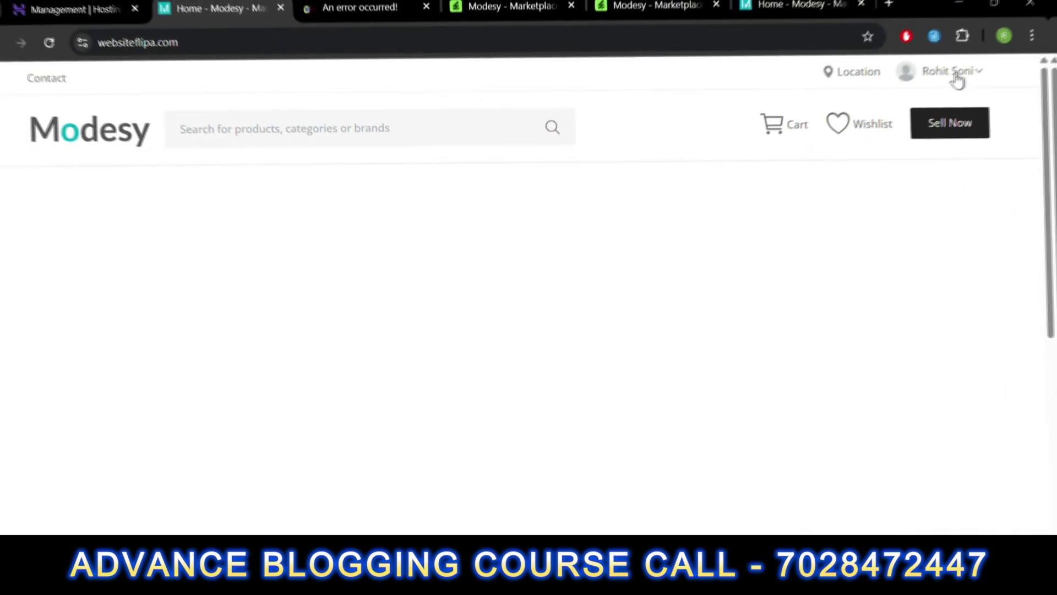
click(958, 80)
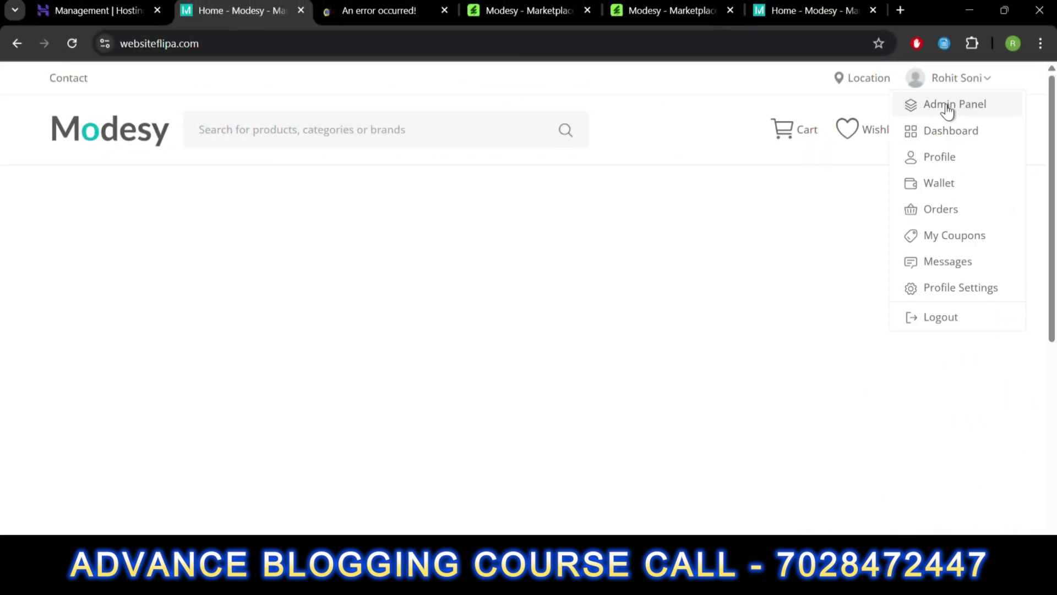
click(986, 109)
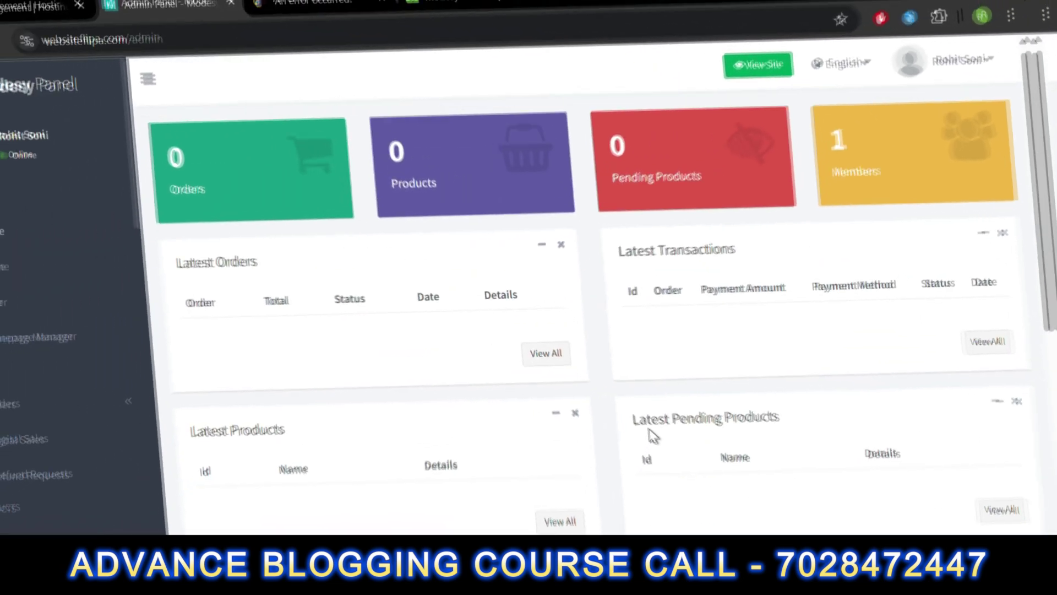
Review the dashboard counts (0 orders, 0 products, 1 member) and open Theme settings
scroll(104, 386, down, 15)
scroll(101, 461, up, 15)
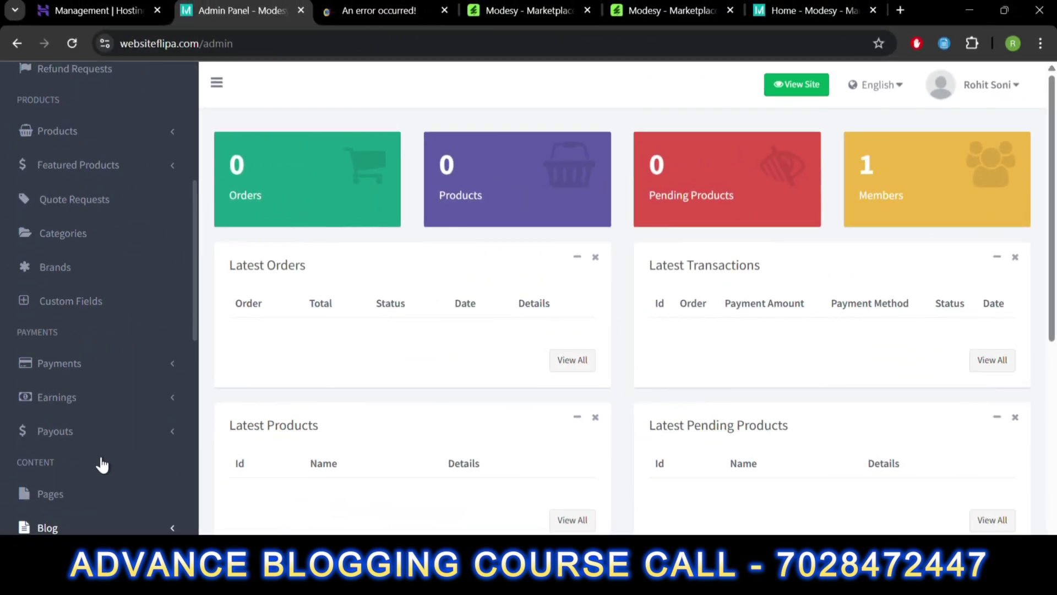
scroll(105, 424, down, 20)
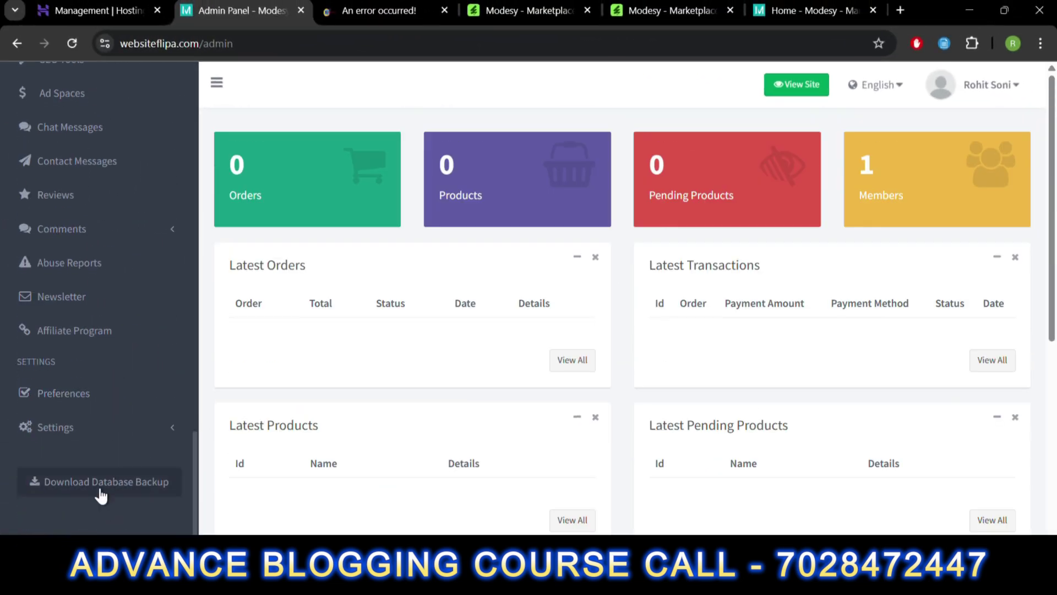
scroll(104, 491, up, 8)
scroll(103, 404, up, 10)
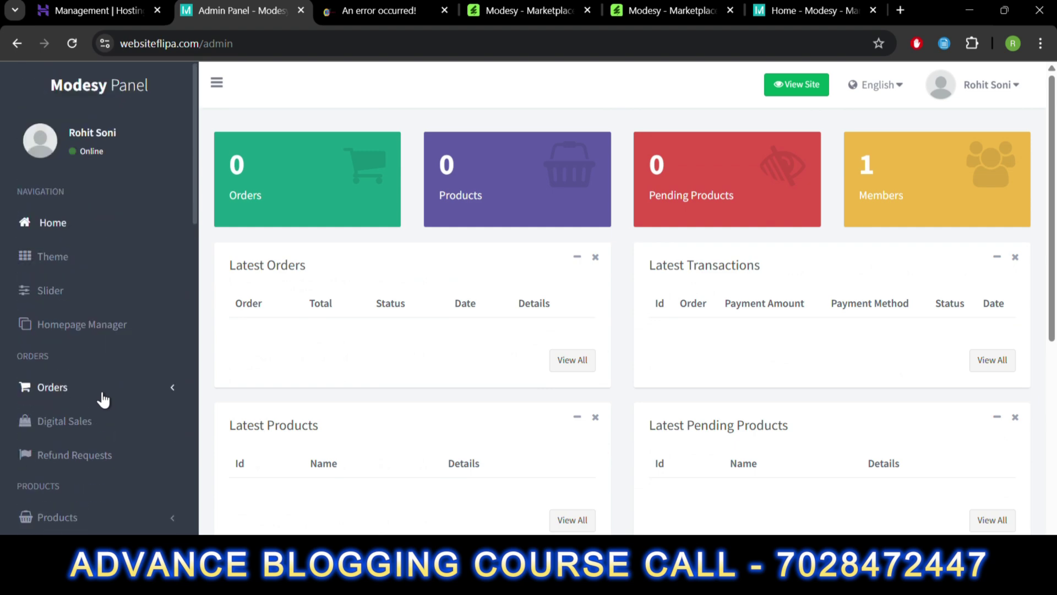
click(37, 260)
Compare the Theme settings with the demo storefront's Shop By Category section
scroll(796, 455, down, 3)
scroll(782, 451, up, 3)
scroll(732, 434, down, 5)
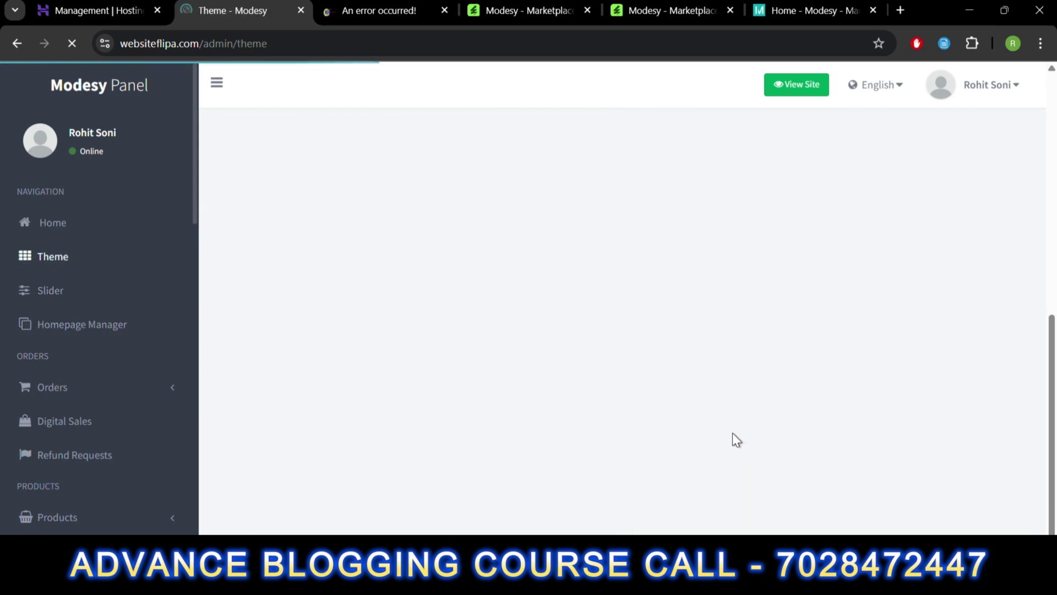
scroll(732, 433, up, 5)
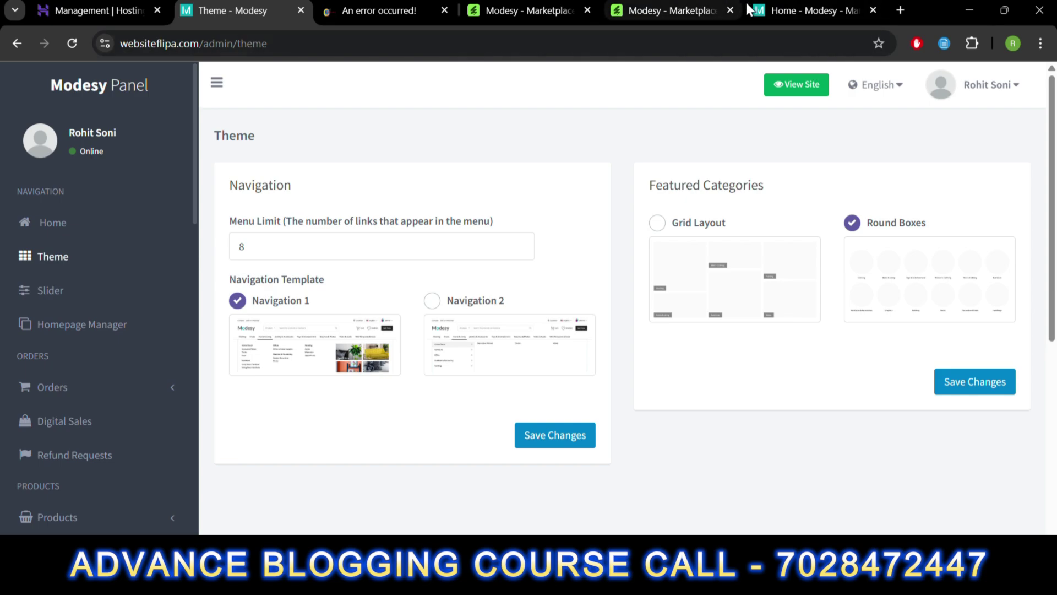
click(809, 10)
scroll(752, 363, down, 6)
scroll(752, 363, up, 10)
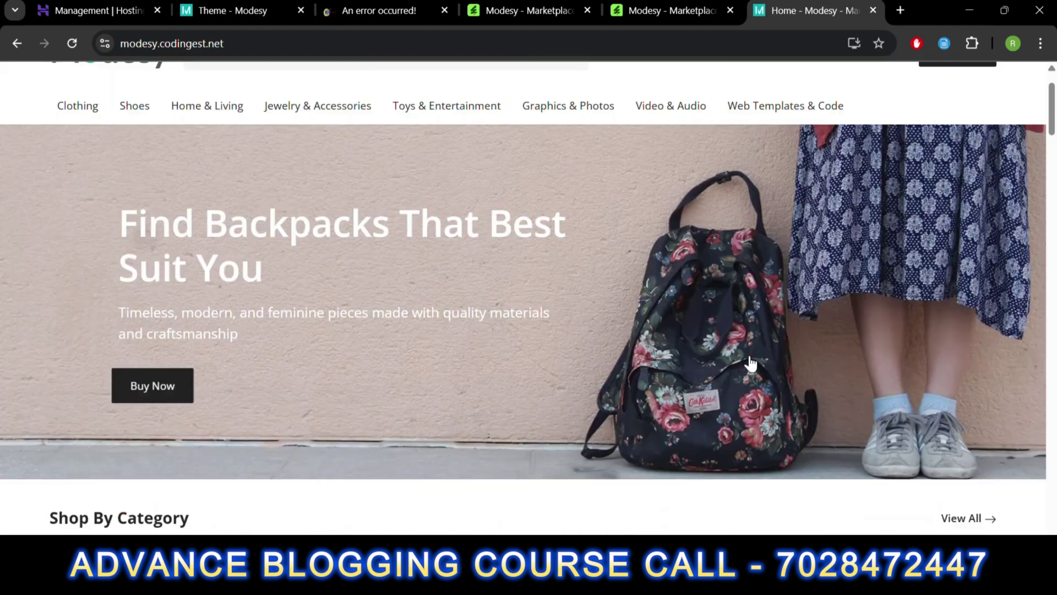
scroll(752, 363, down, 5)
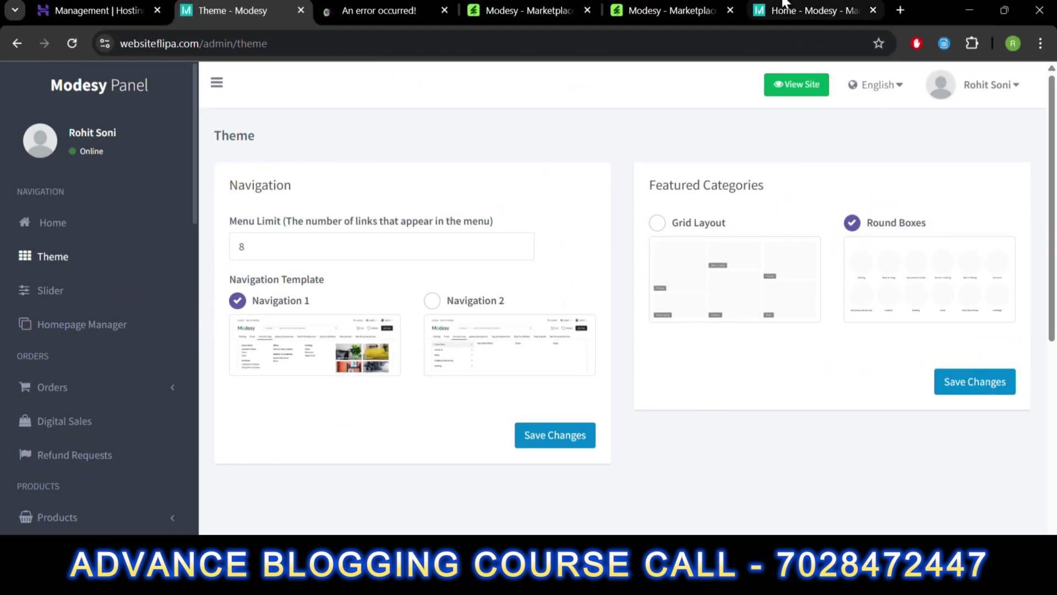
click(809, 10)
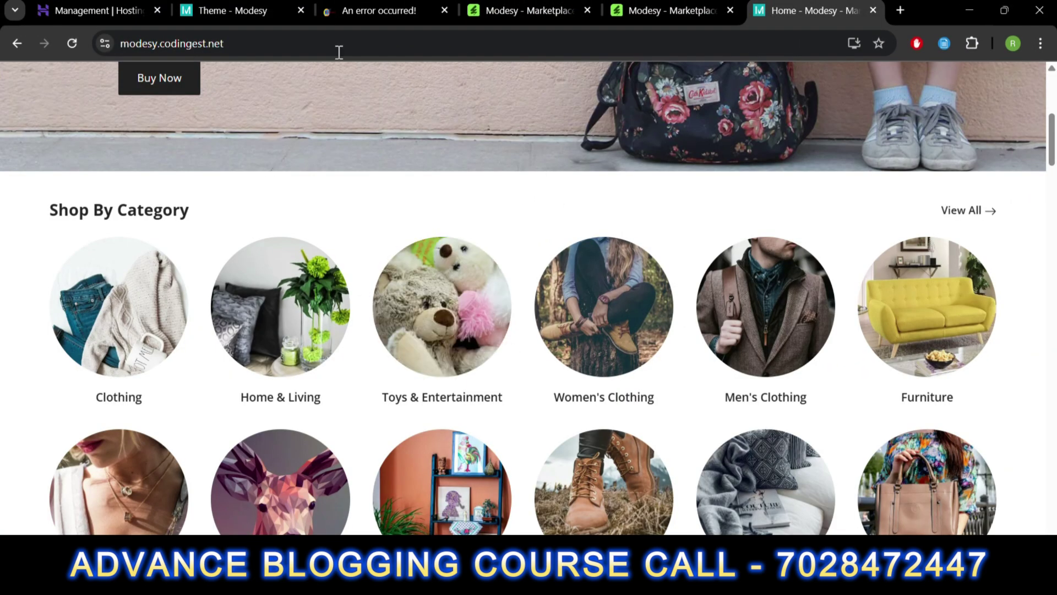
click(235, 5)
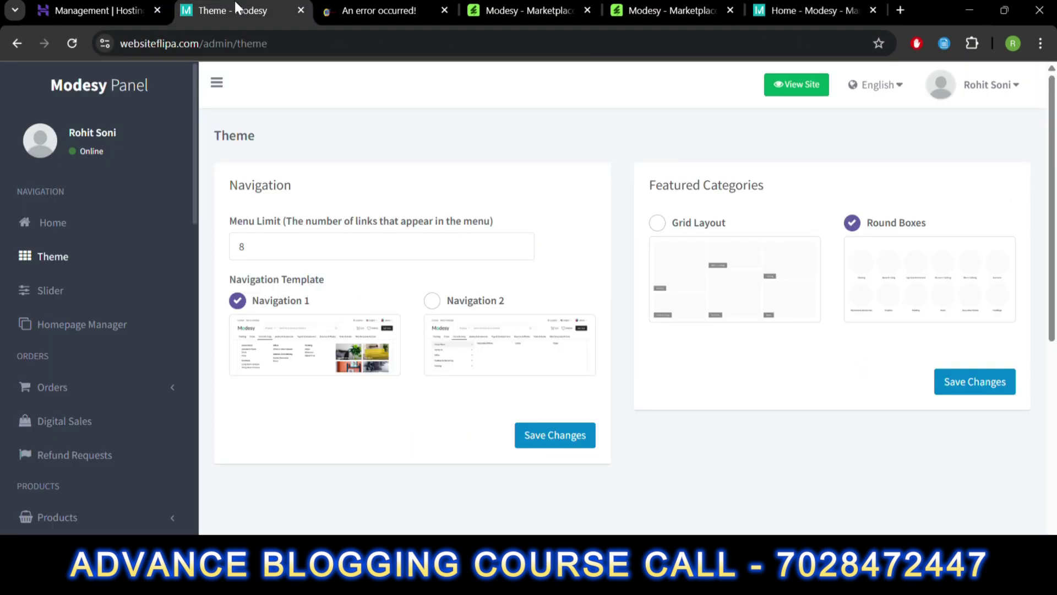
Try Grid Layout for featured categories against the demo's round boxes, then open Slider
click(657, 223)
click(844, 8)
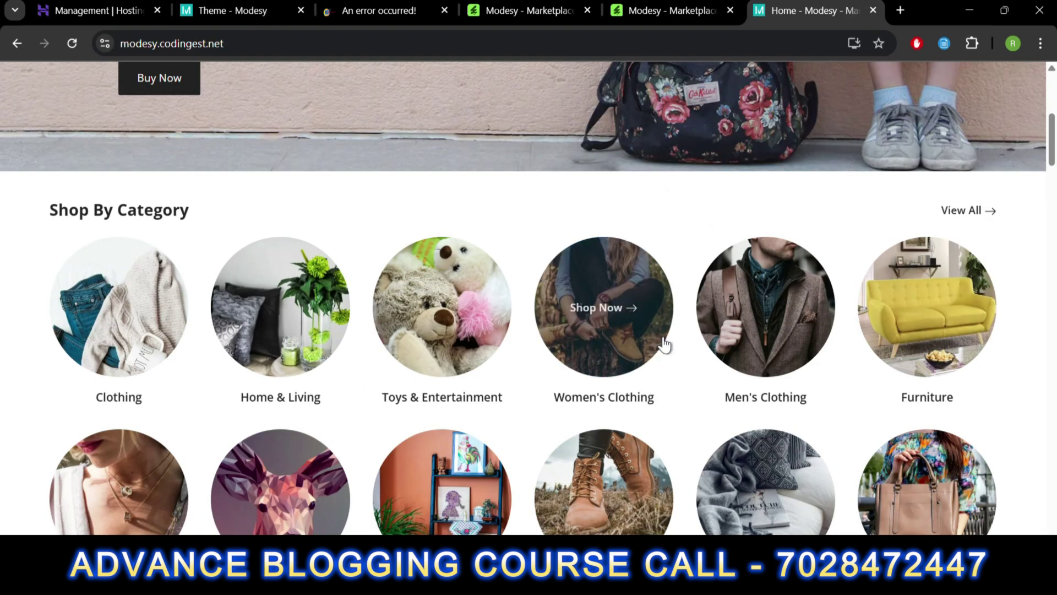
scroll(747, 349, down, 2)
scroll(748, 350, down, 3)
scroll(587, 330, up, 5)
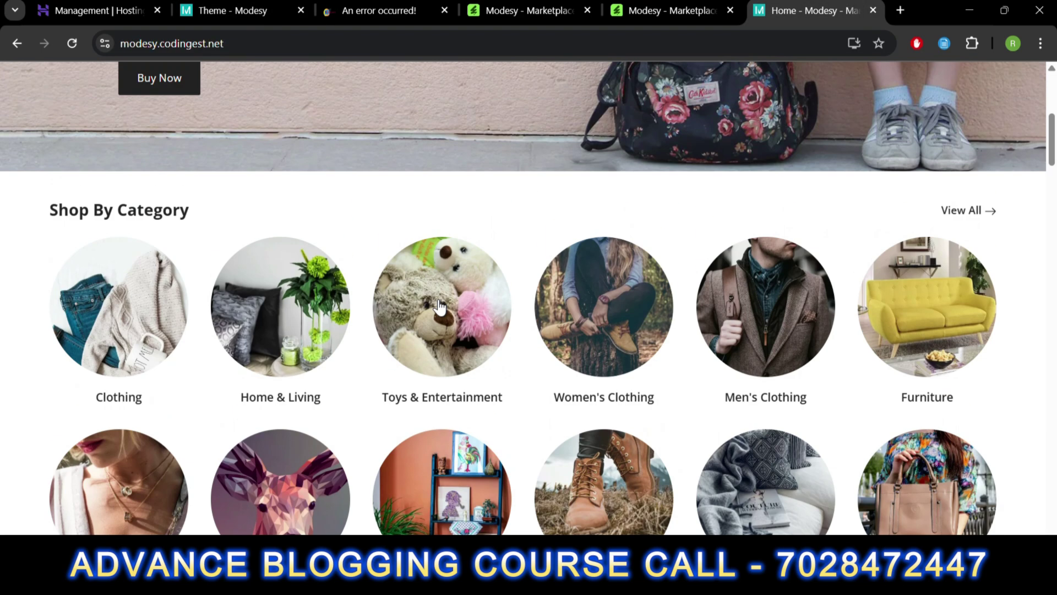
click(275, 16)
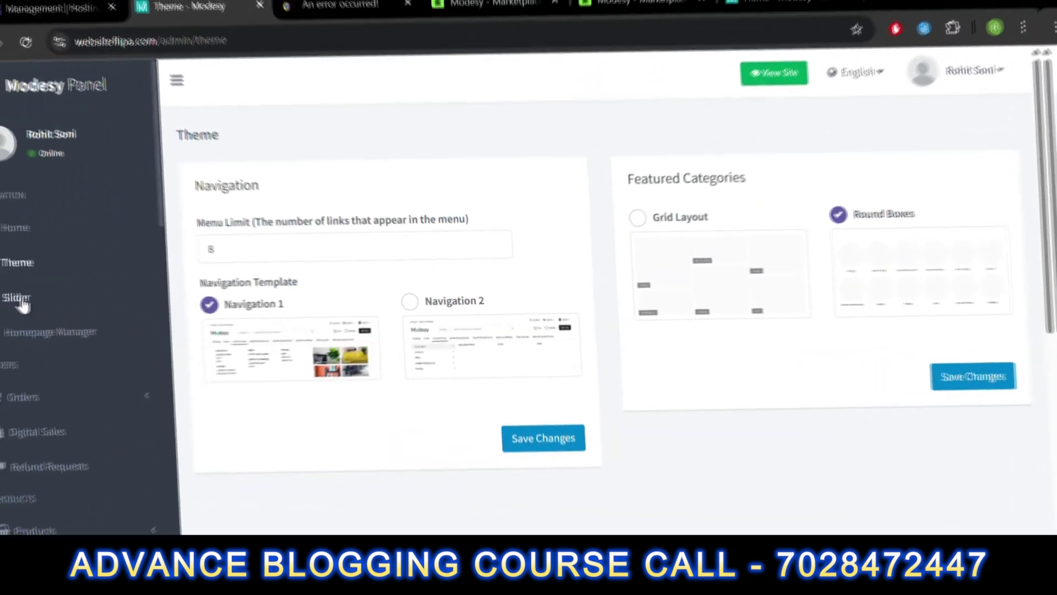
click(21, 301)
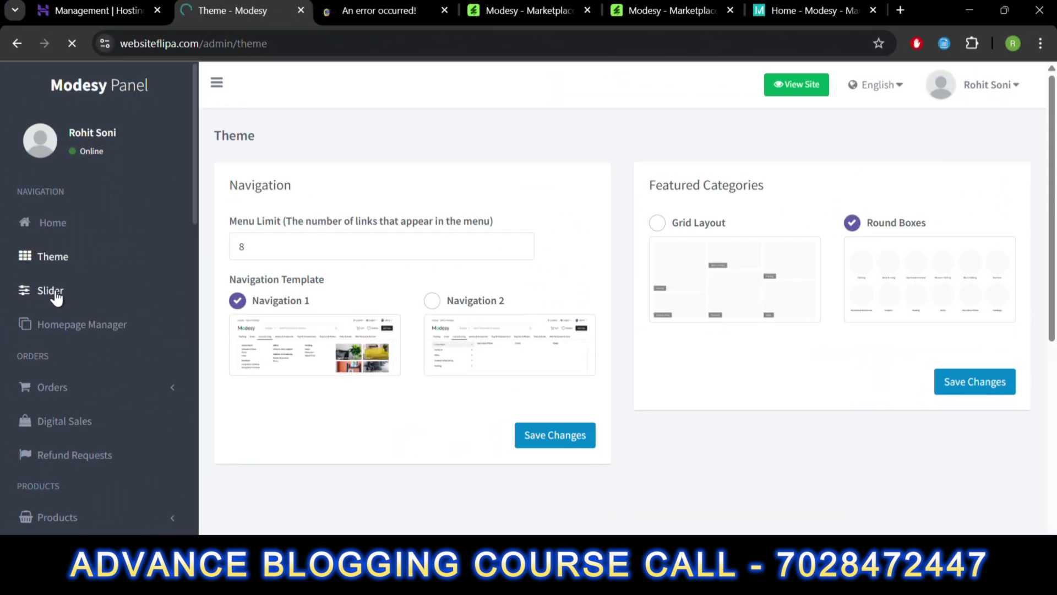
Flip through the demo storefront's hero slider slides for comparison
click(775, 6)
scroll(930, 282, up, 4)
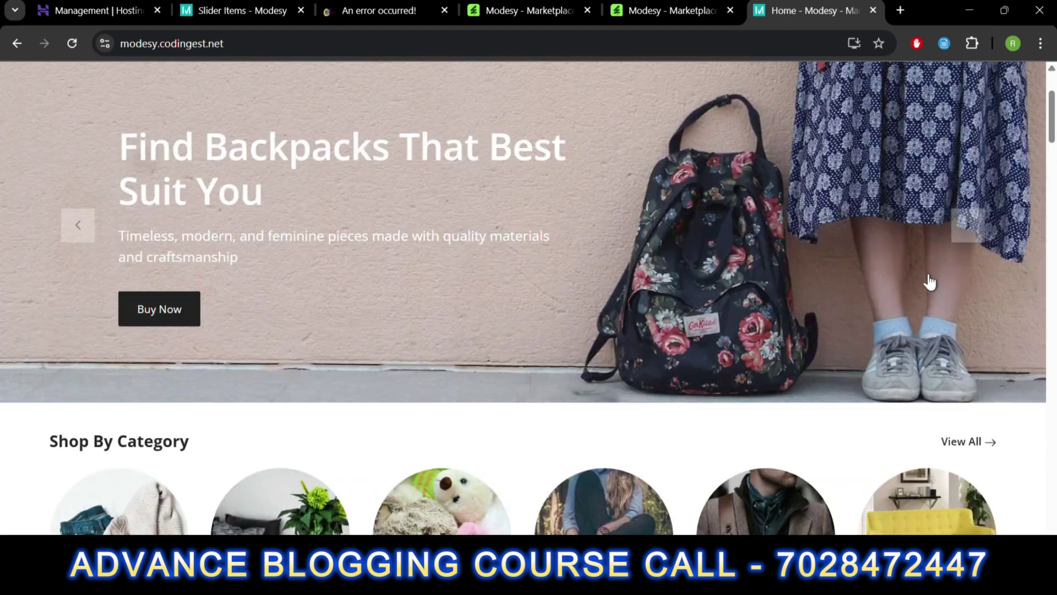
click(966, 226)
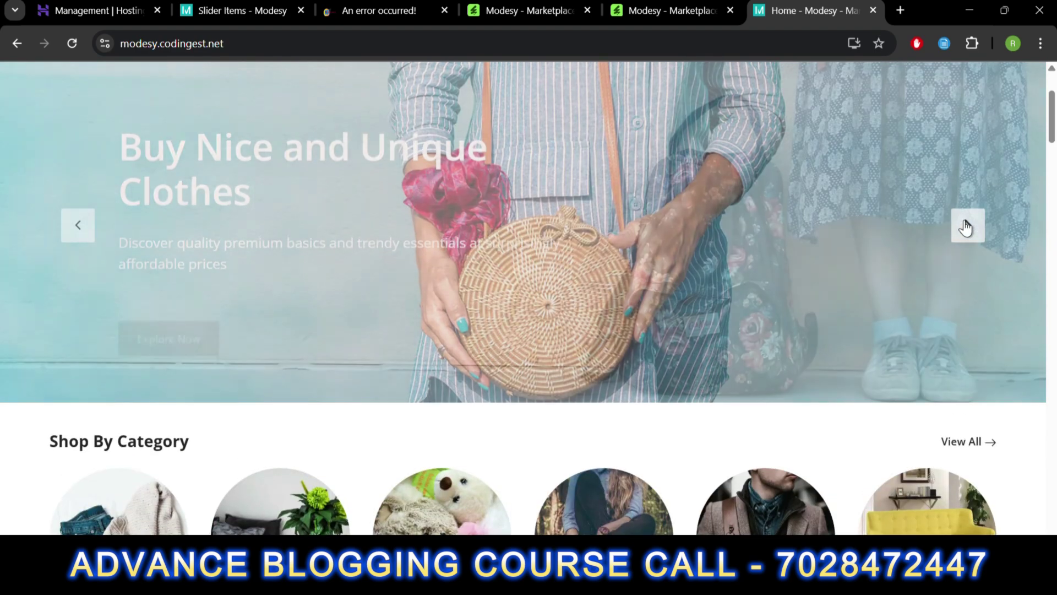
click(966, 226)
click(964, 226)
click(967, 226)
click(966, 226)
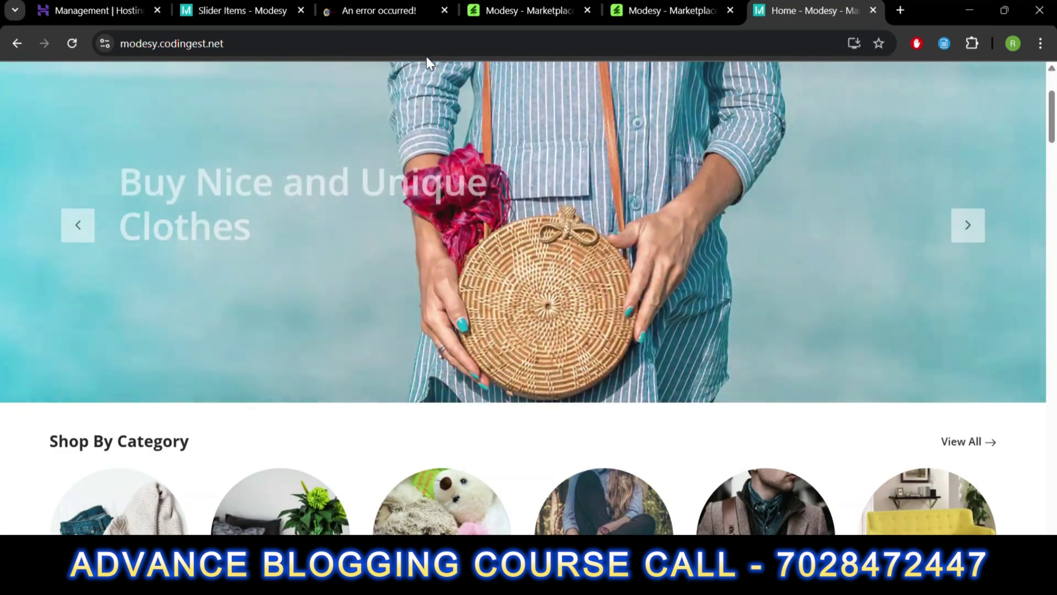
Back on the admin Slider page, review the Add Slider Item form and try submitting it
click(236, 10)
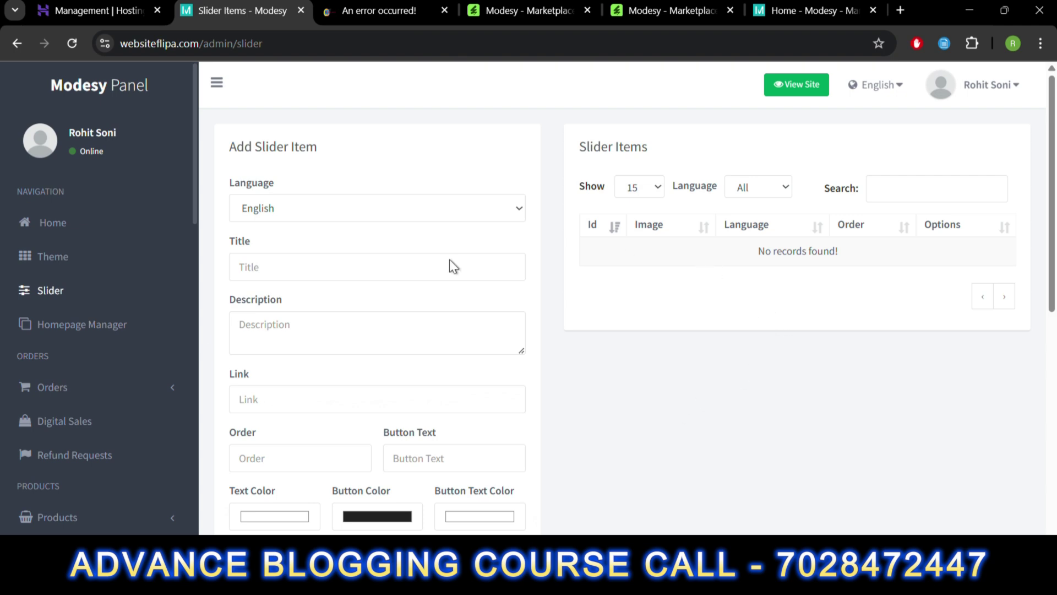
scroll(677, 358, down, 4)
scroll(676, 359, up, 4)
scroll(443, 374, down, 8)
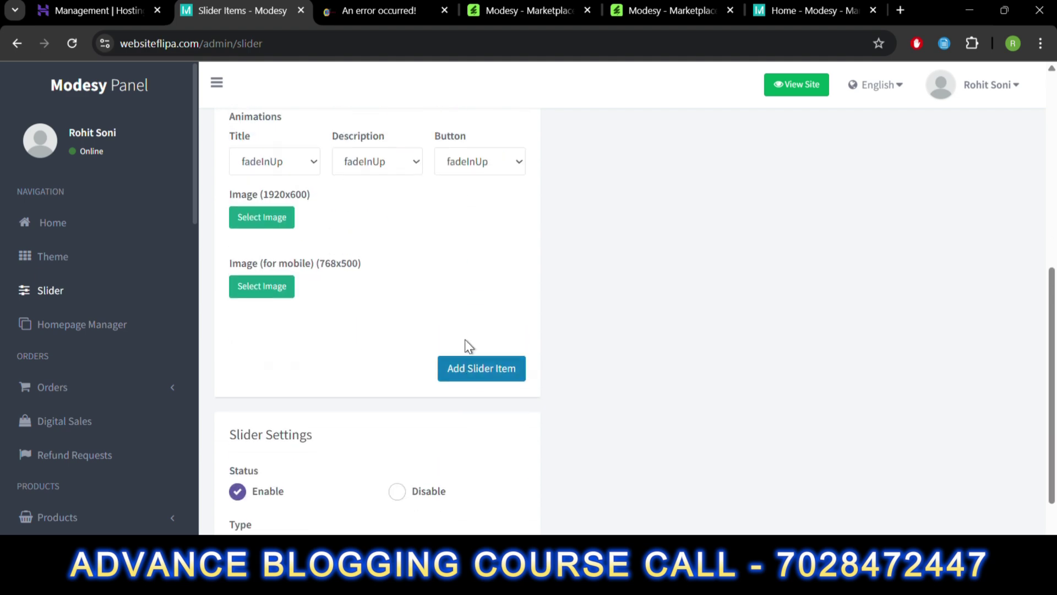
scroll(274, 346, up, 1)
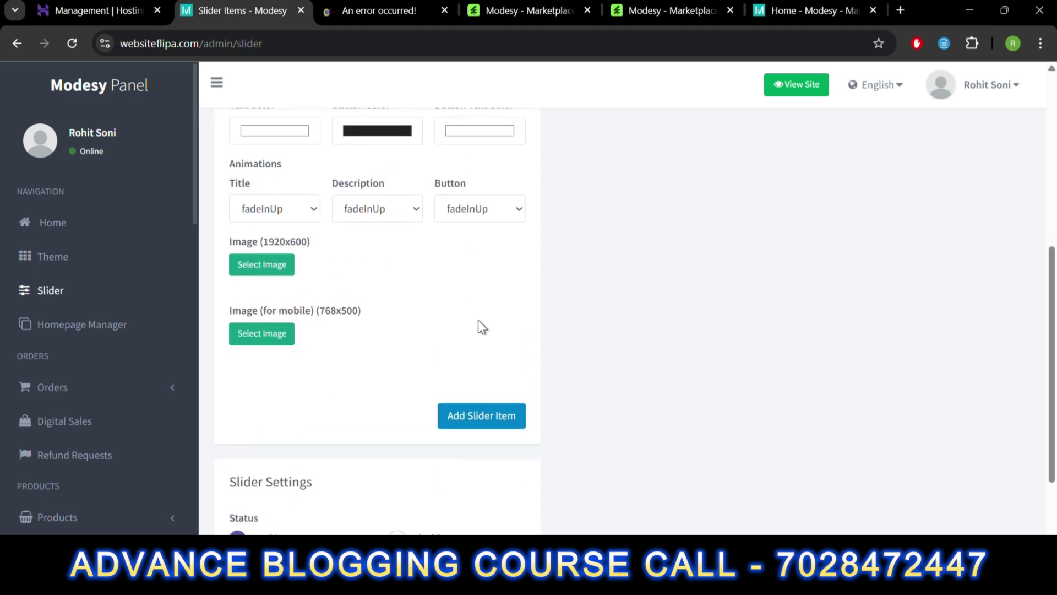
drag(368, 311, 405, 293)
scroll(407, 293, up, 1)
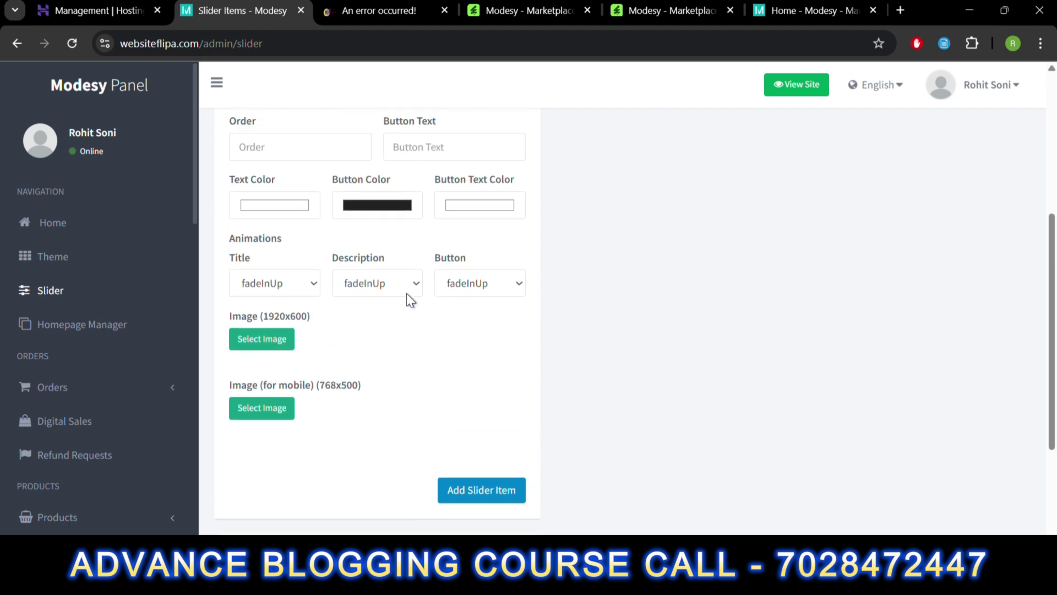
click(509, 499)
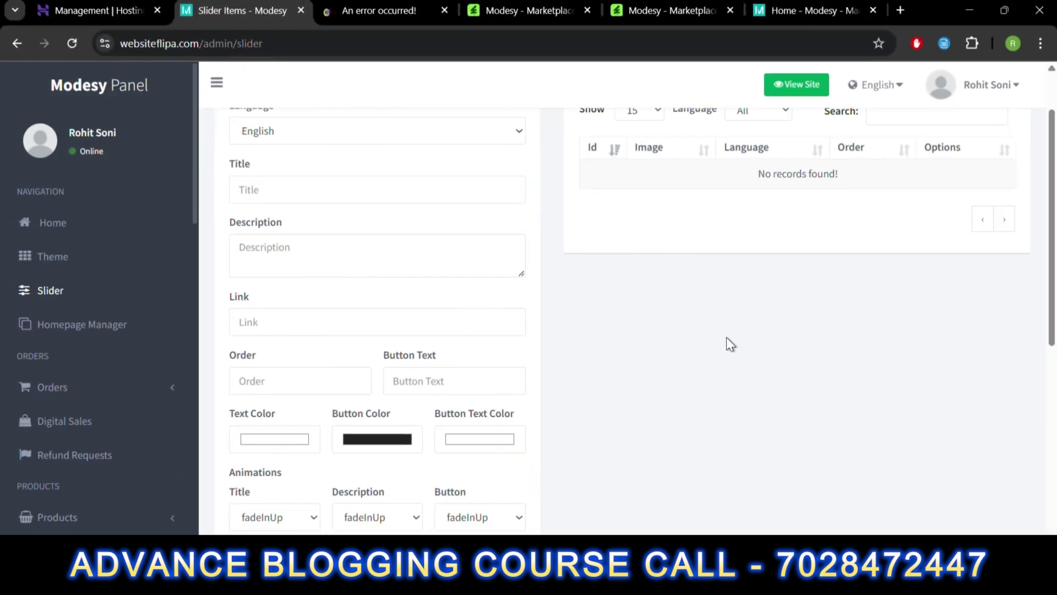
click(293, 322)
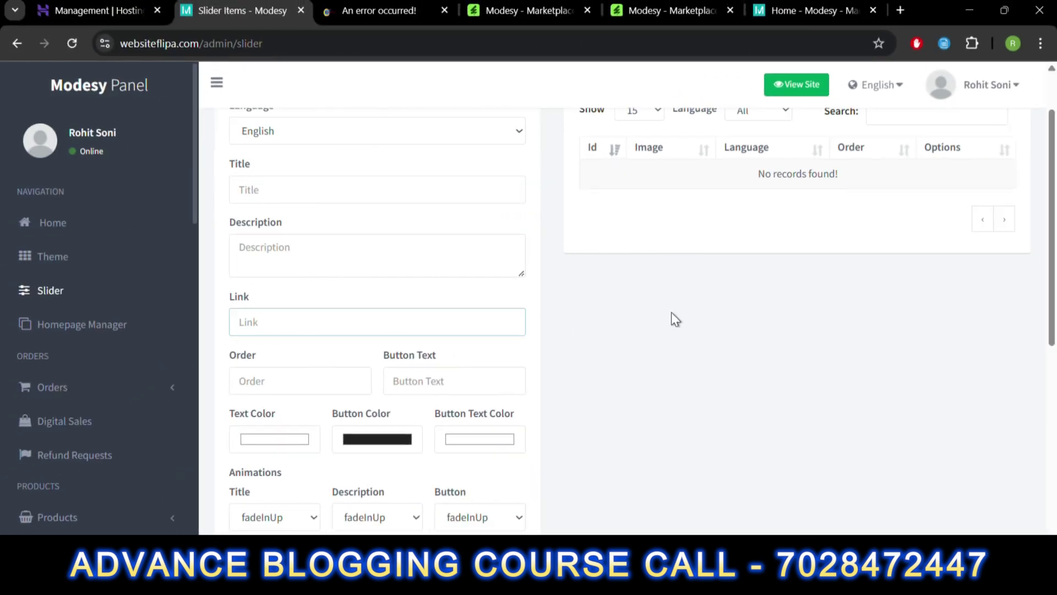
Check the demo Backpacks slide's category link, then return to the slider item's Link field
click(809, 10)
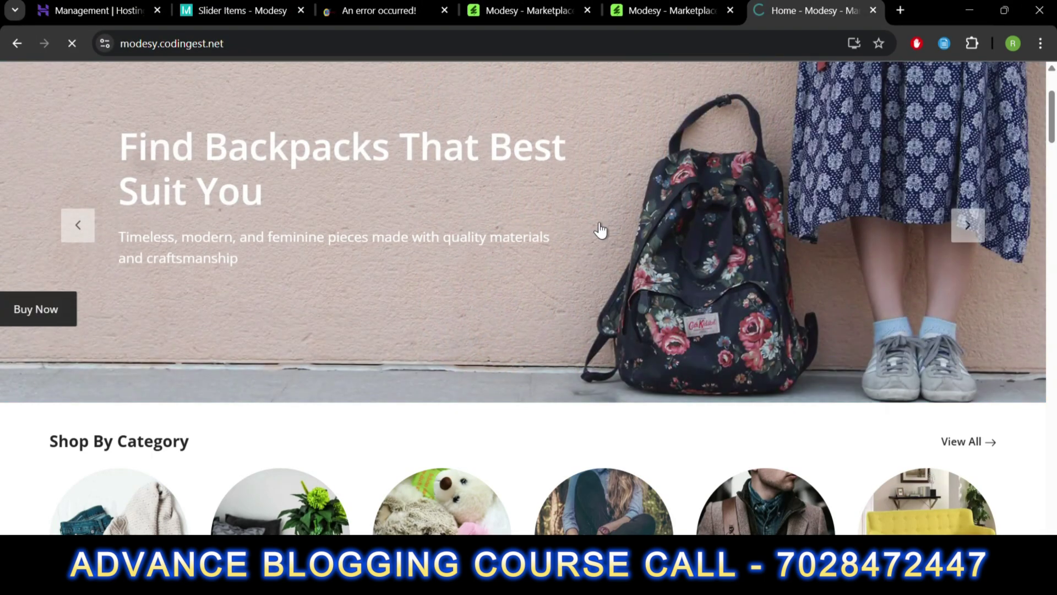
click(599, 228)
scroll(558, 482, down, 5)
scroll(558, 480, up, 5)
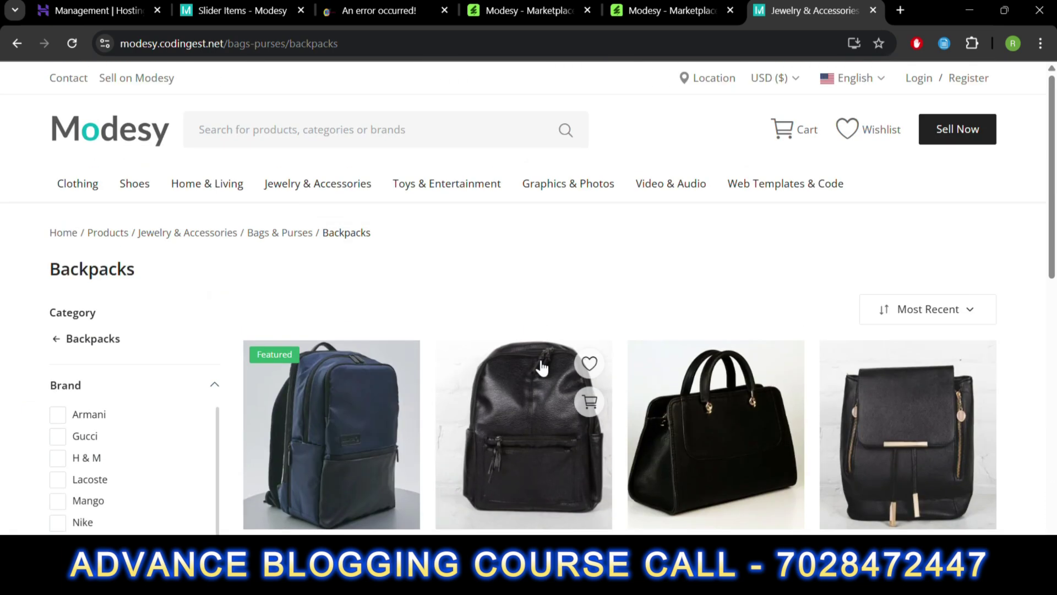
click(242, 11)
click(293, 316)
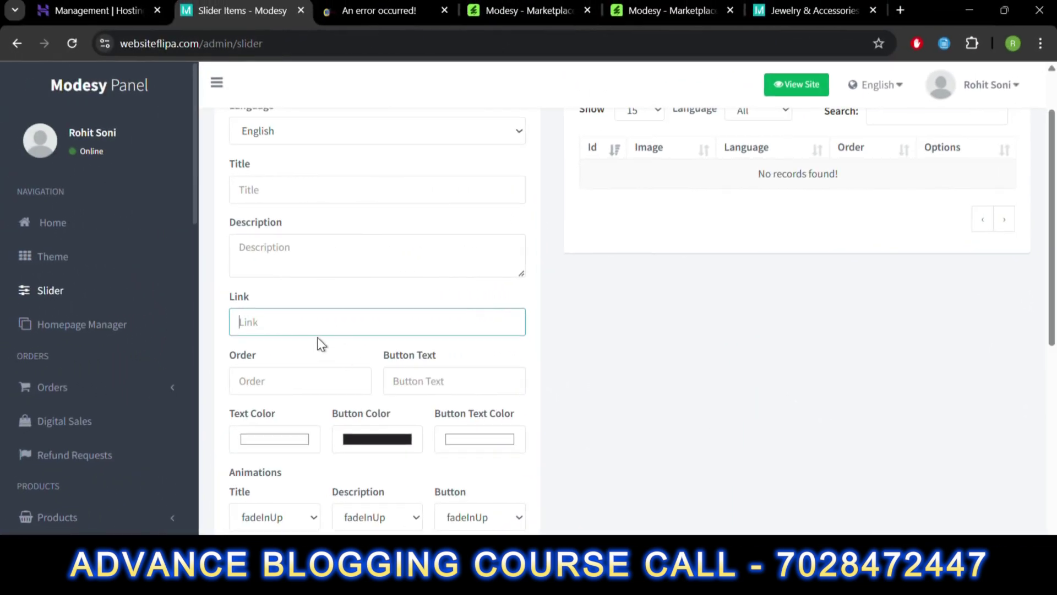
scroll(786, 408, down, 3)
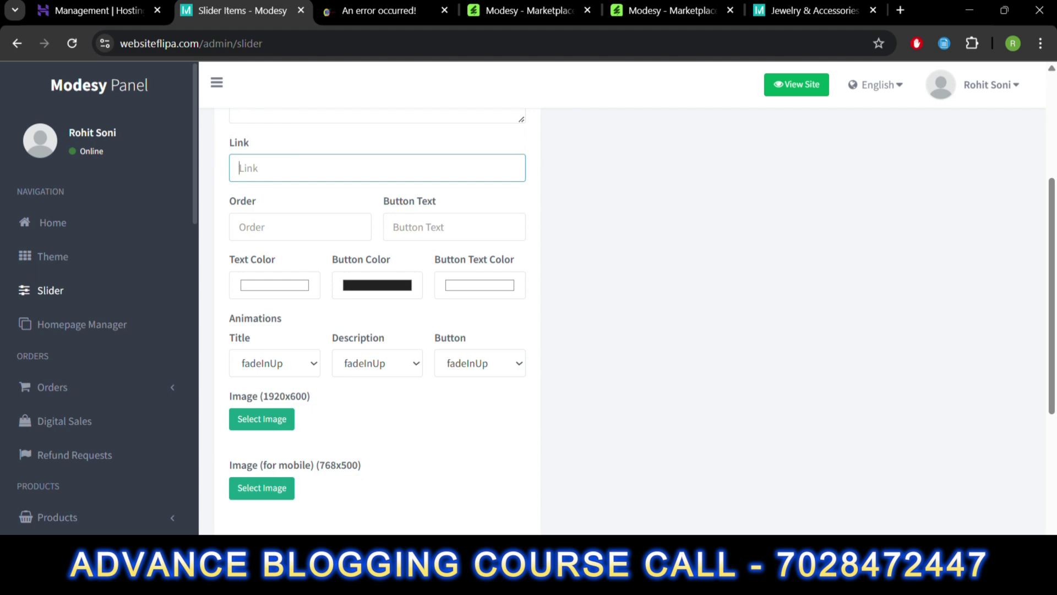
scroll(593, 381, up, 5)
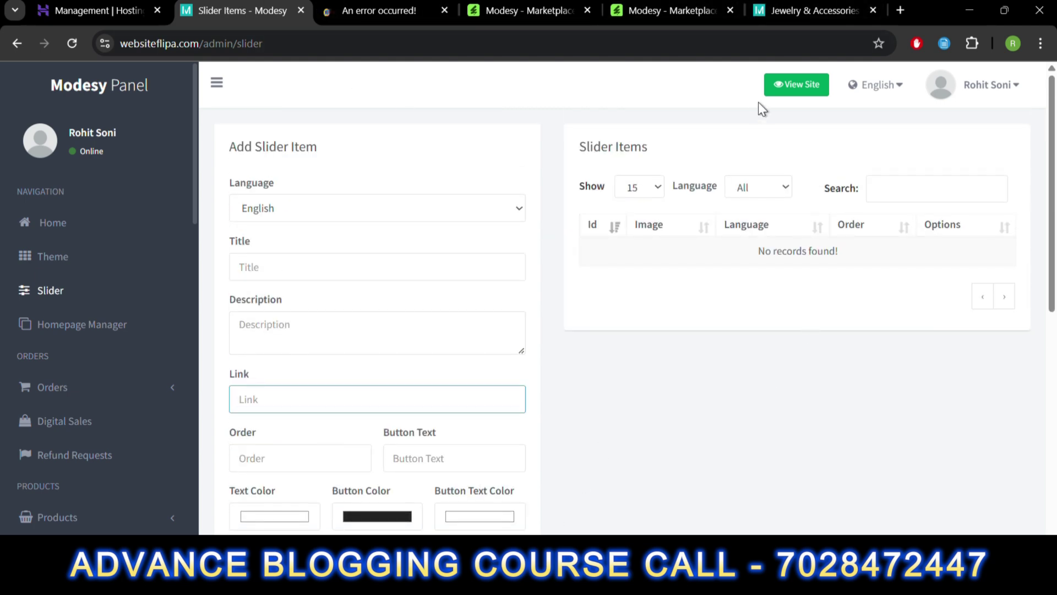
Open the websiteflipa.com storefront via View Site in a new tab and scroll its blank homepage
click(801, 89)
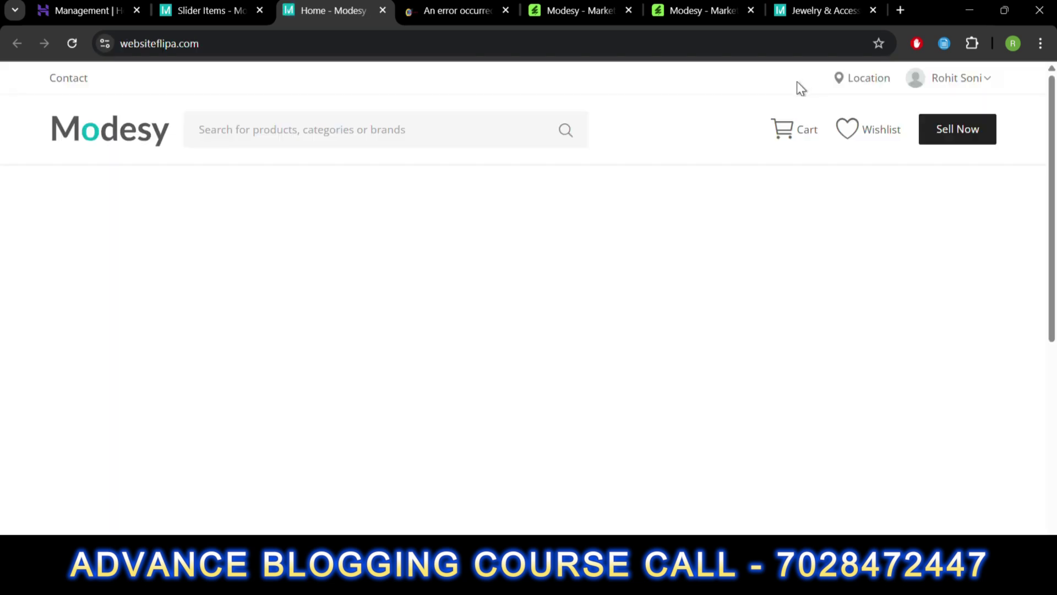
scroll(582, 361, down, 8)
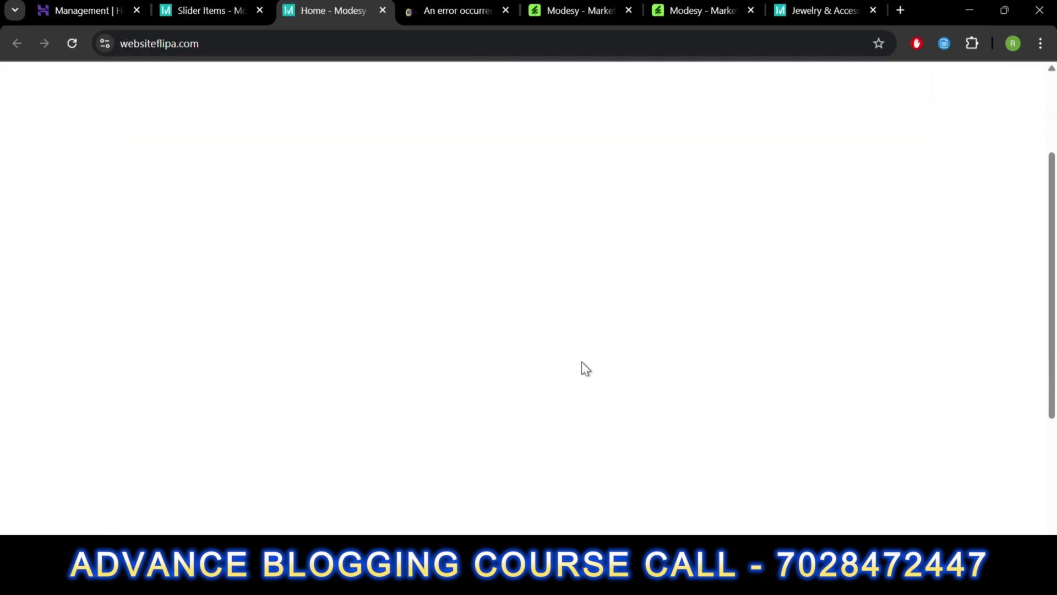
scroll(582, 361, up, 8)
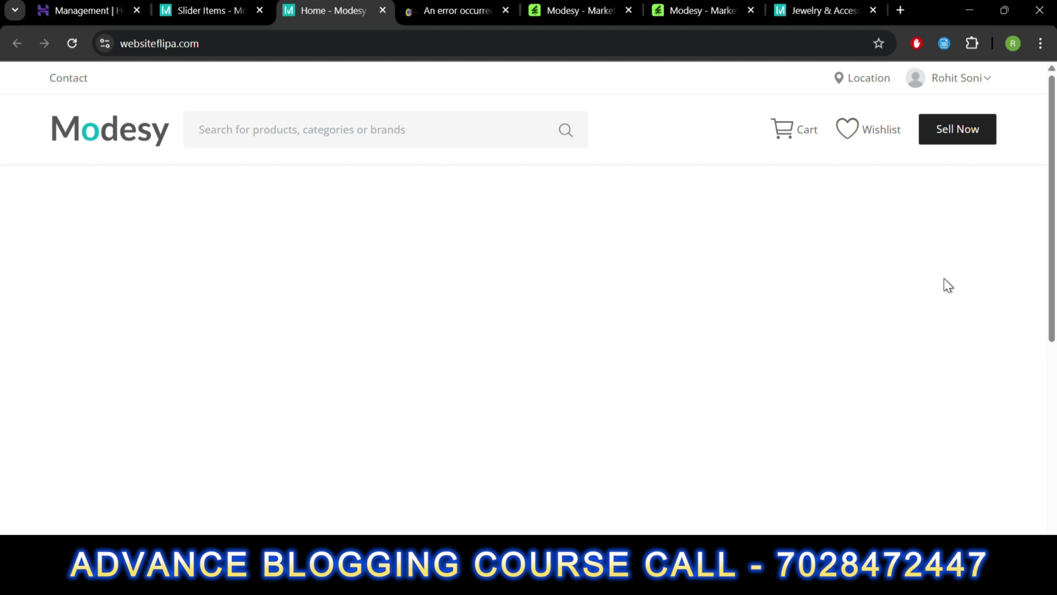
scroll(504, 370, down, 8)
scroll(455, 352, up, 6)
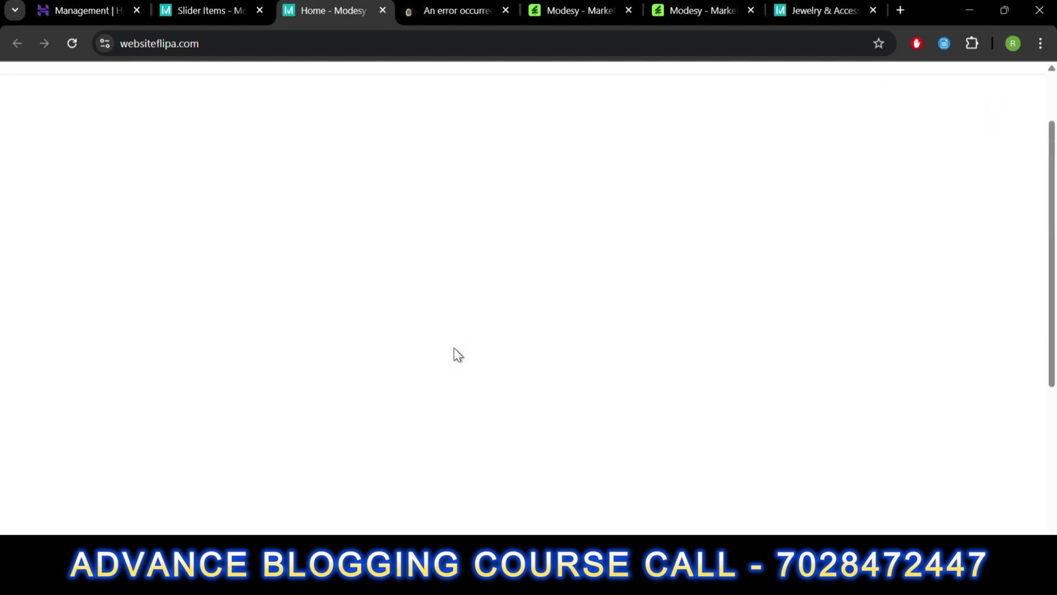
scroll(454, 349, up, 4)
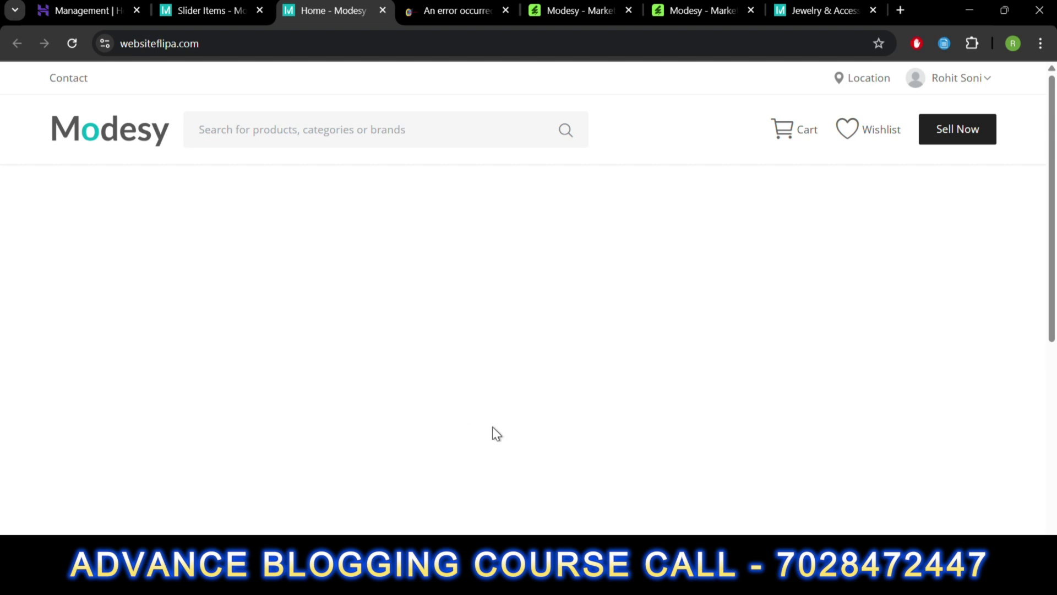
Browse the Modesy demo overview and its Backpacks listing, then return the demo to its home page
click(702, 9)
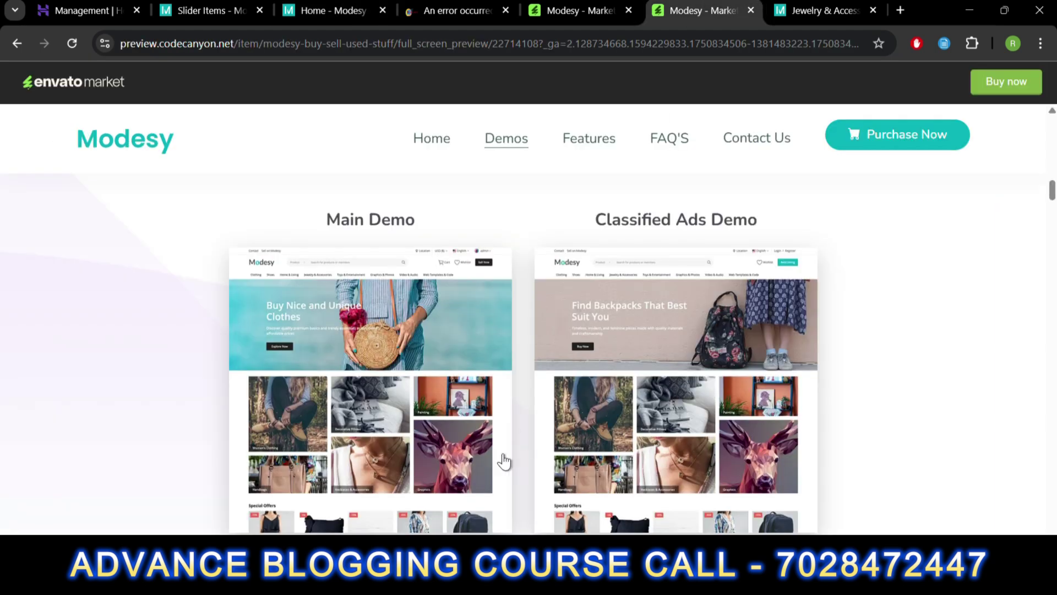
scroll(526, 429, down, 4)
scroll(526, 429, up, 4)
click(820, 7)
scroll(735, 454, down, 7)
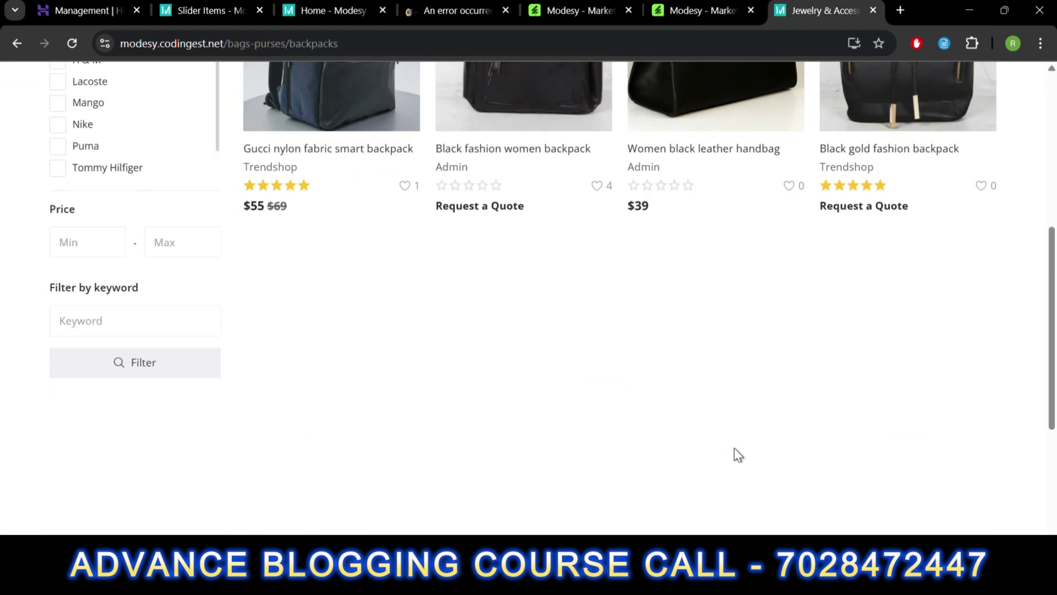
scroll(585, 408, up, 7)
click(122, 134)
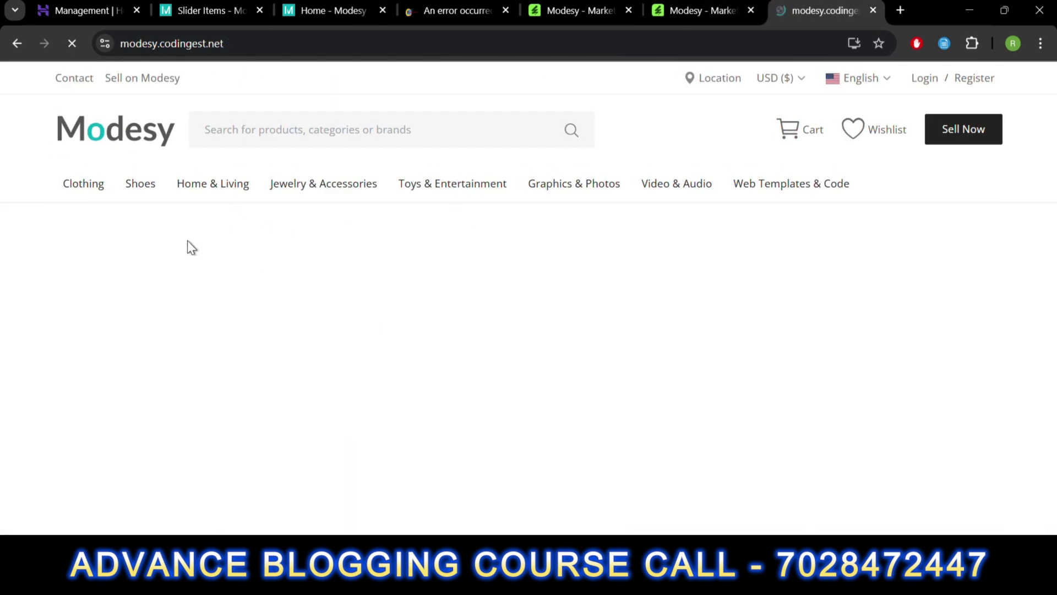
Compare the admin Slider page with the demo home page, then open the admin Categories settings
click(209, 10)
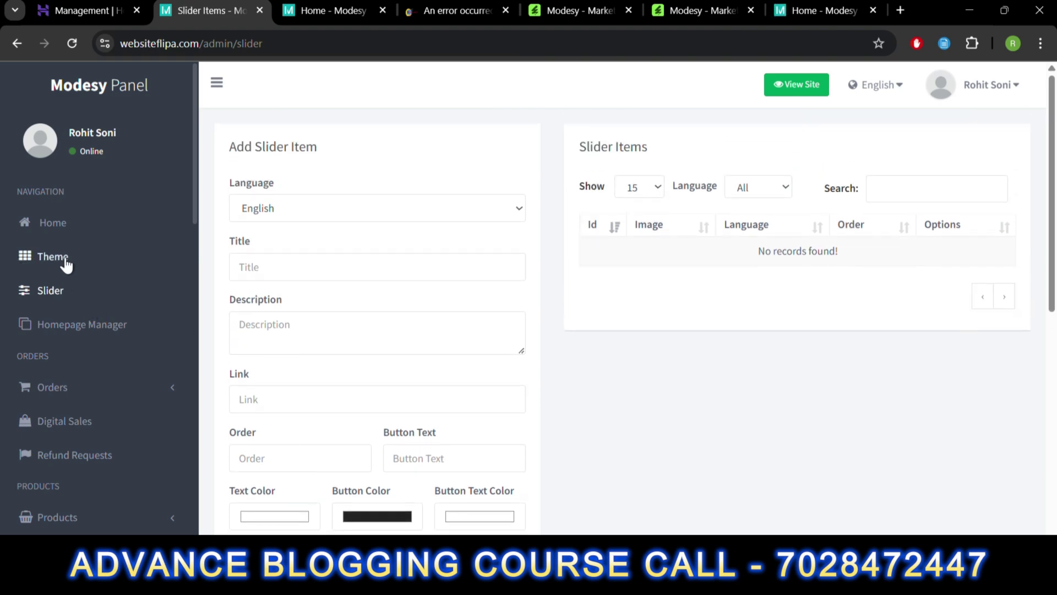
click(836, 10)
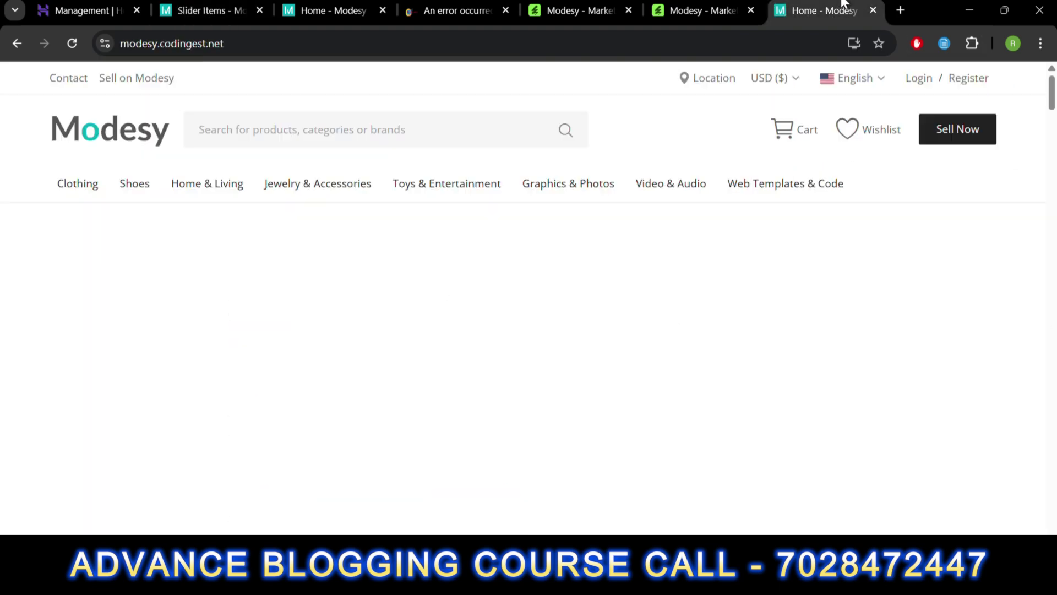
scroll(564, 407, down, 10)
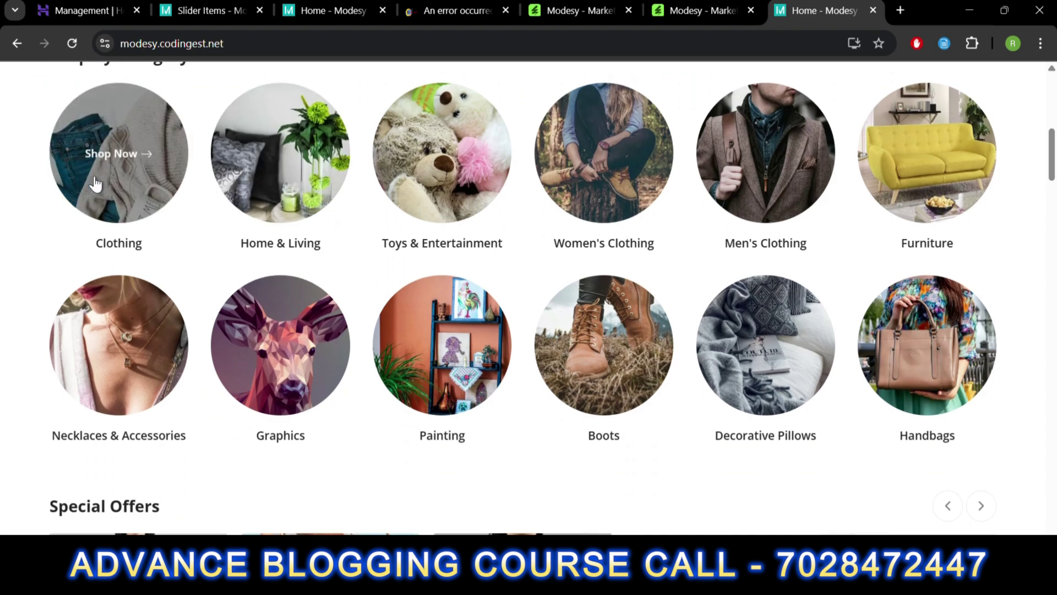
scroll(183, 308, up, 3)
click(213, 10)
scroll(121, 408, down, 7)
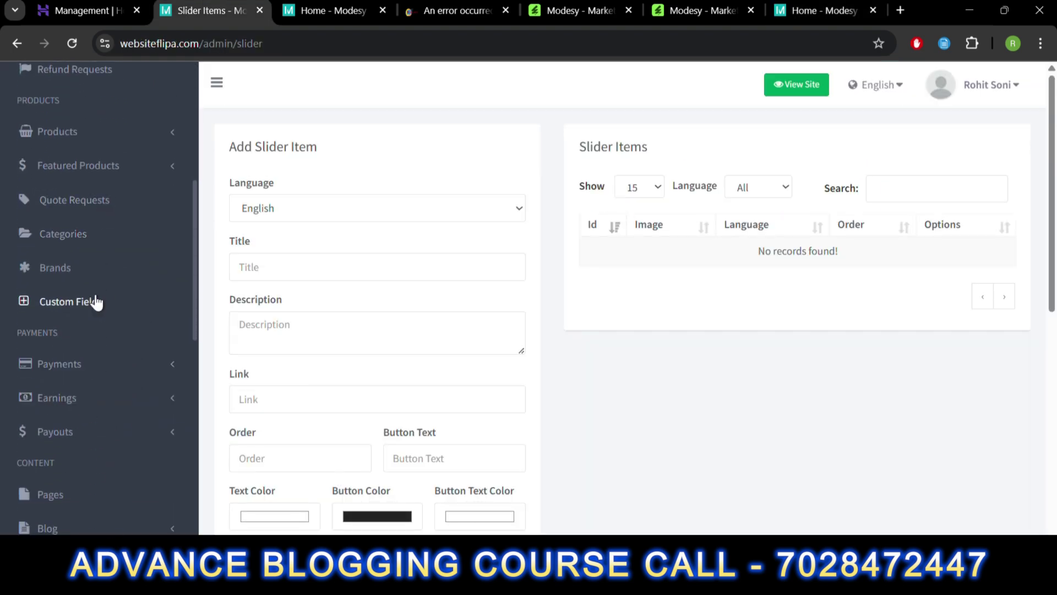
click(98, 234)
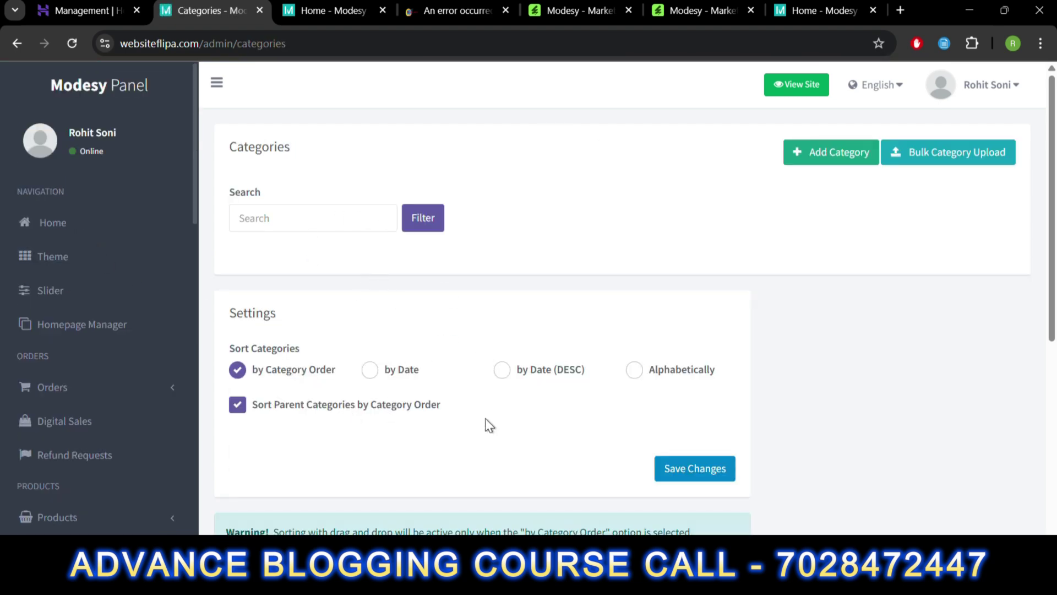
Inspect the demo store's category mega menus, such as WordPress Templates, HTML Templates and PHP Scripts
click(811, 8)
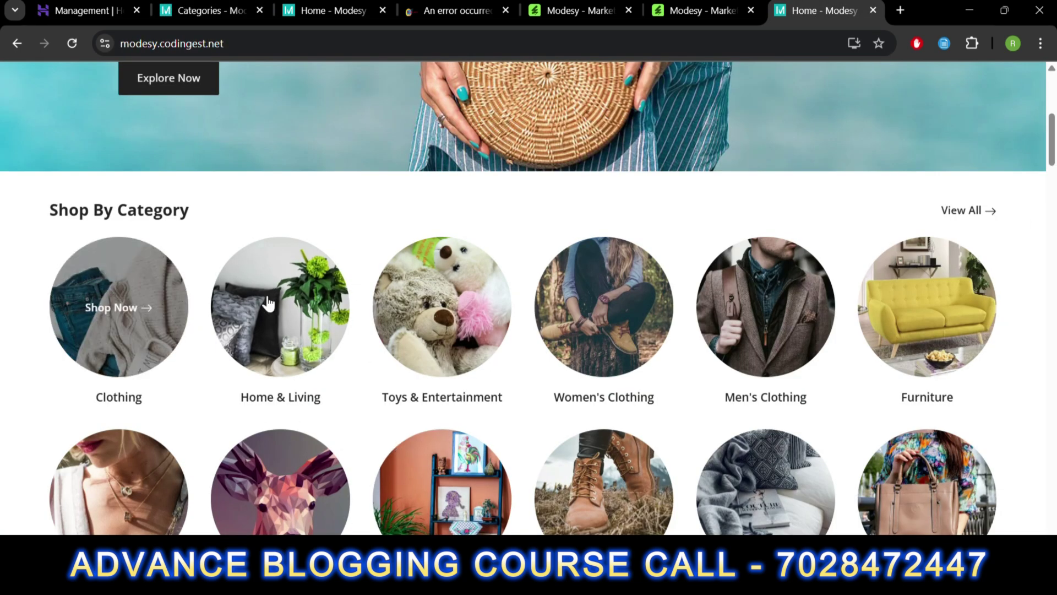
scroll(903, 394, down, 7)
scroll(967, 279, up, 6)
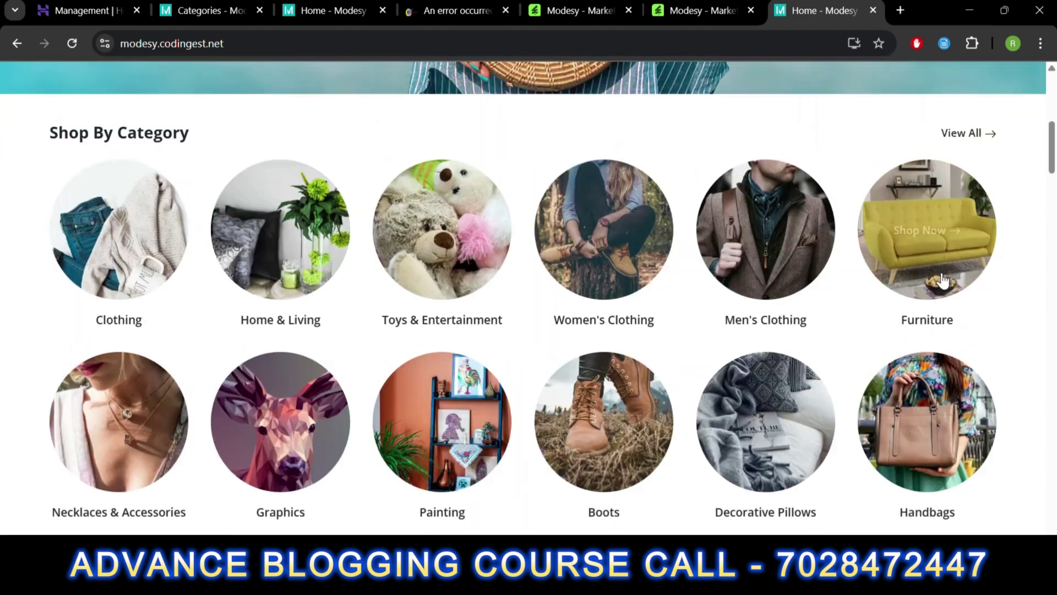
scroll(942, 281, up, 7)
mouse_move(578, 110)
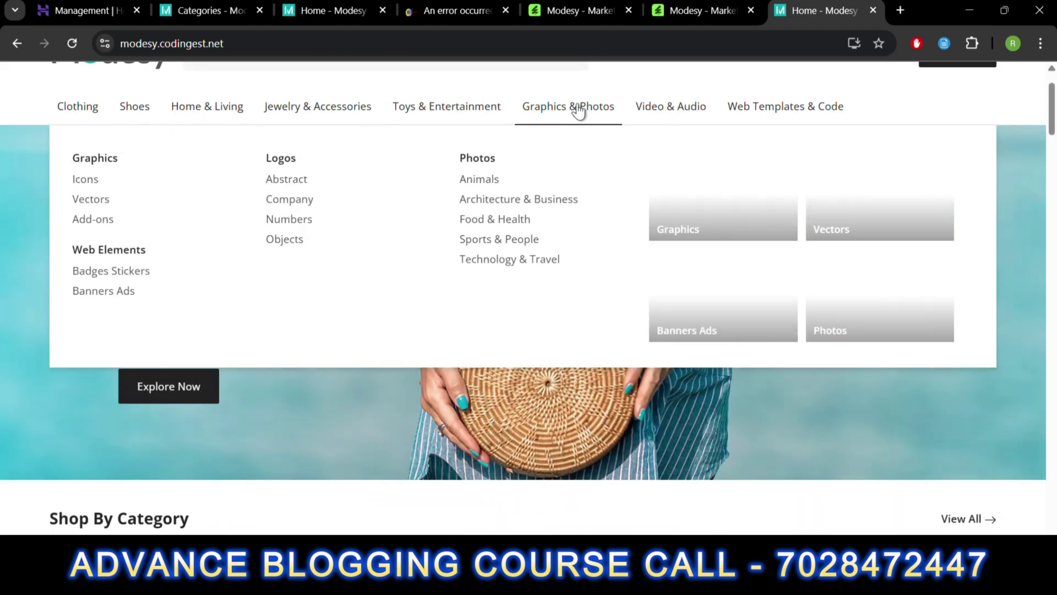
mouse_move(732, 112)
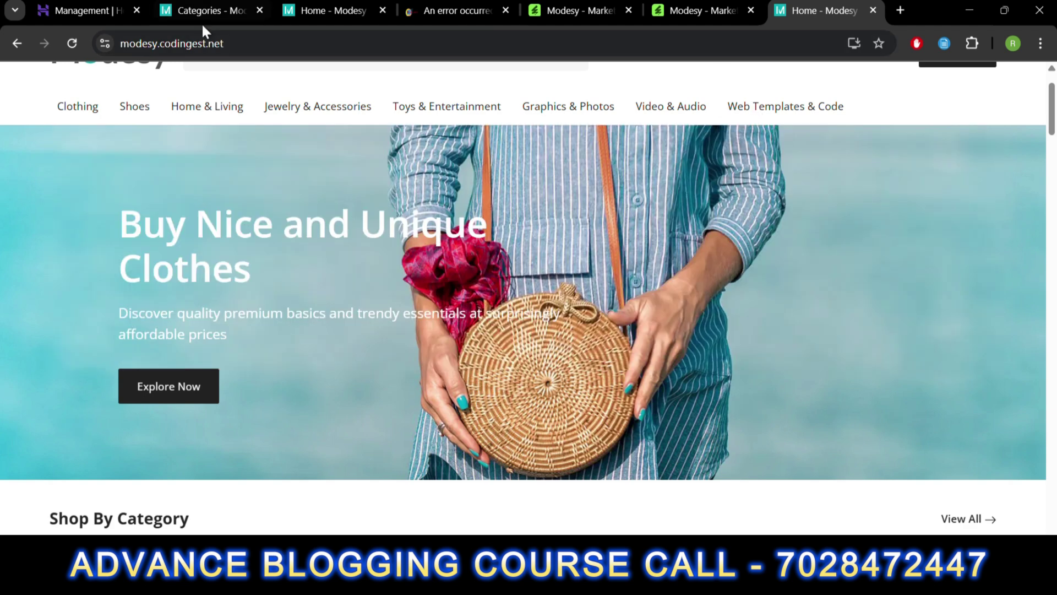
Scroll through the admin category settings sidebar, then go back to Hostinger's database Management page
click(209, 10)
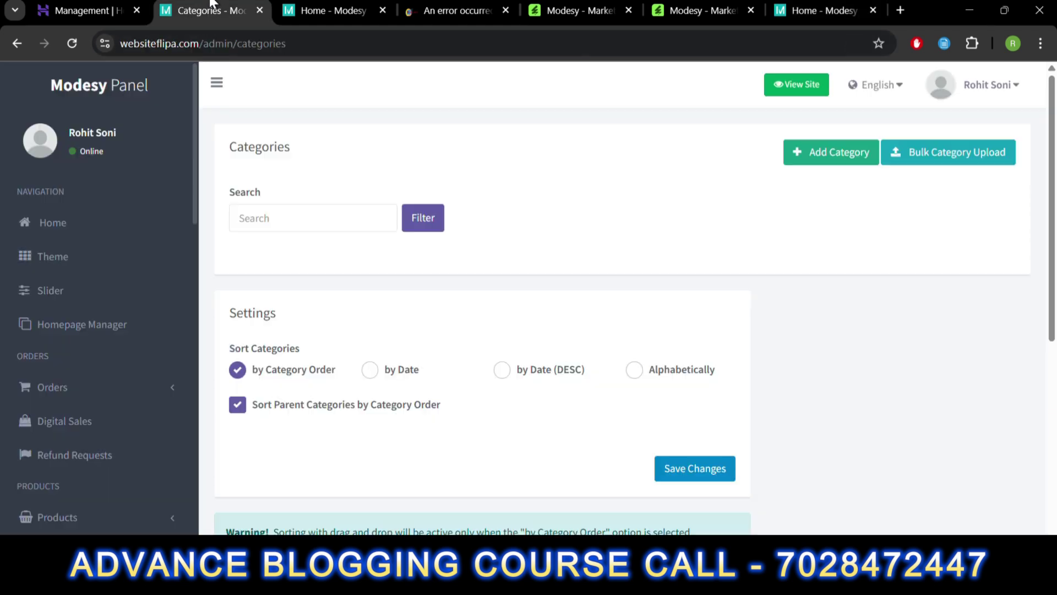
scroll(417, 311, down, 6)
scroll(418, 309, up, 6)
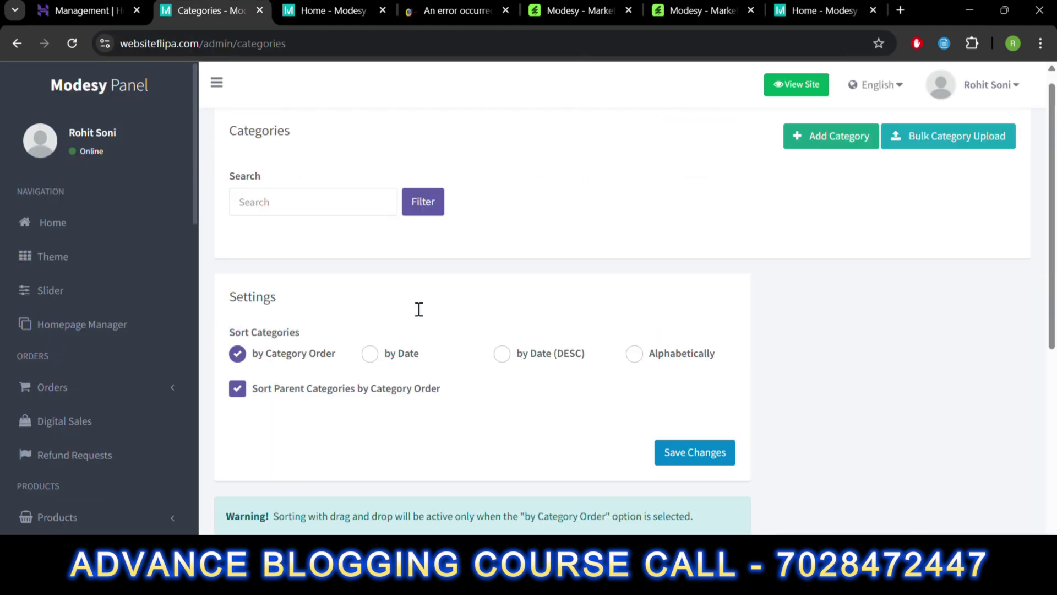
scroll(38, 382, down, 12)
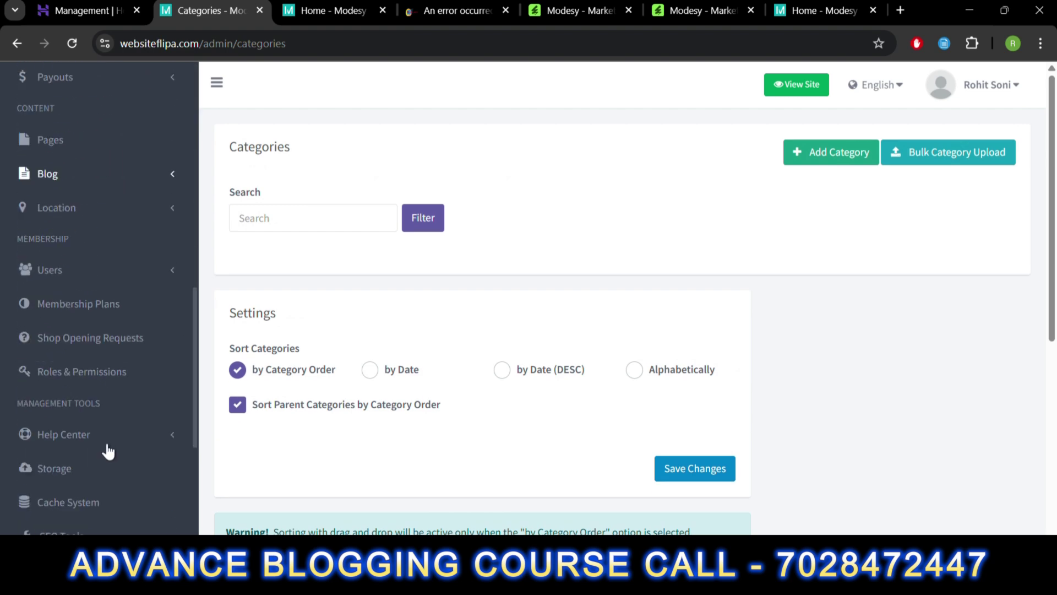
scroll(108, 450, up, 2)
scroll(108, 450, down, 5)
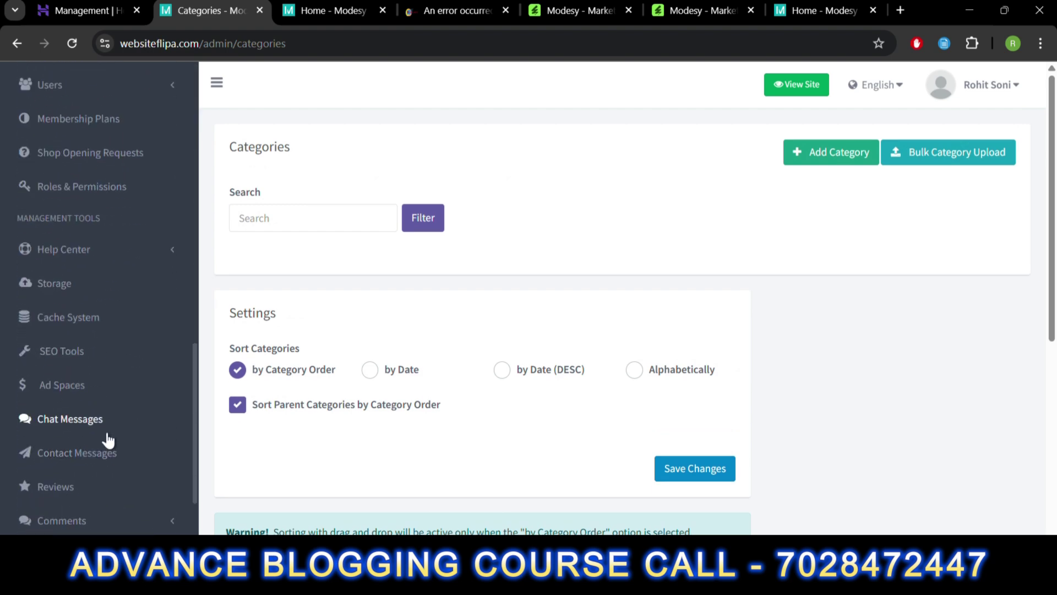
scroll(107, 435, up, 10)
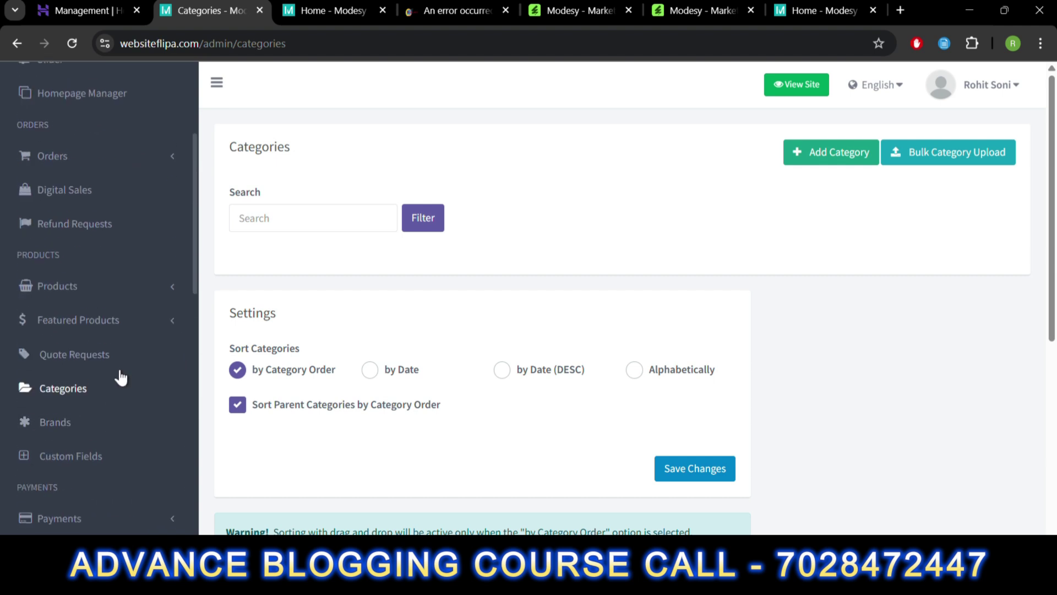
click(109, 5)
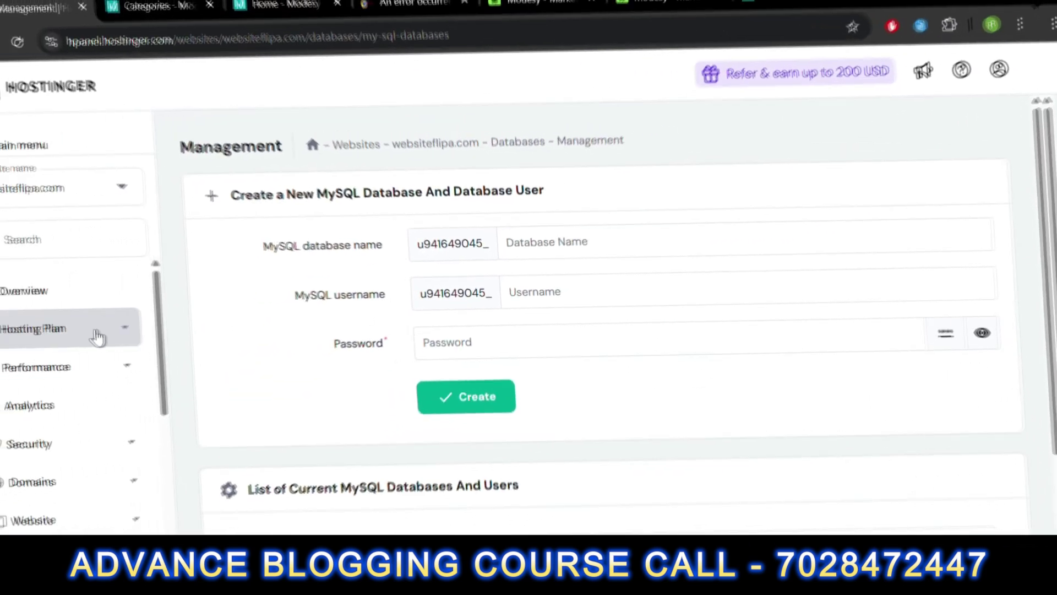
From the hPanel Overview, go to Databases and launch phpMyAdmin for the site's MySQL database
click(64, 289)
scroll(878, 404, down, 4)
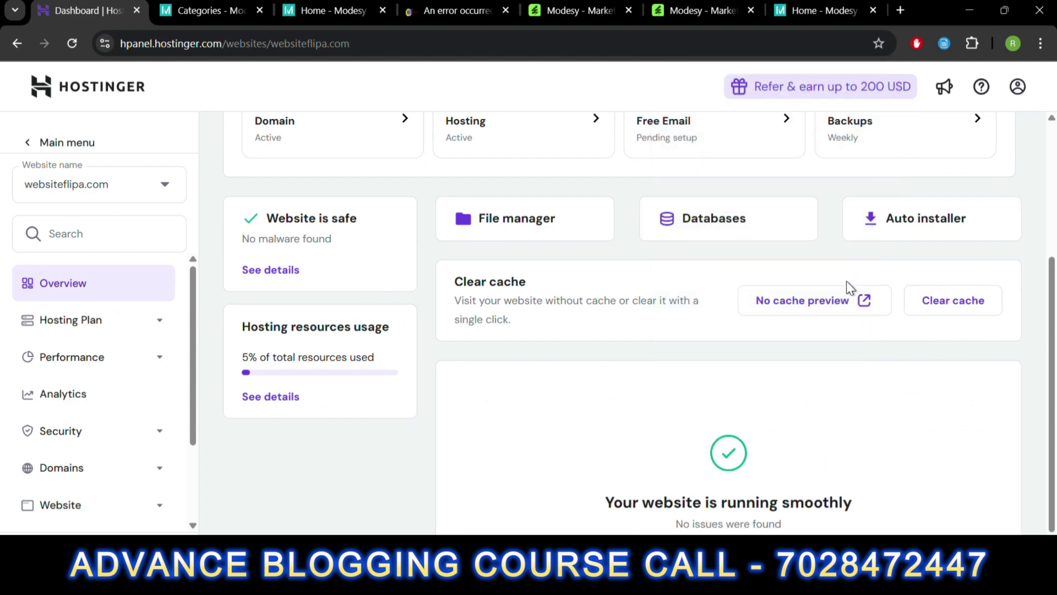
scroll(847, 281, up, 2)
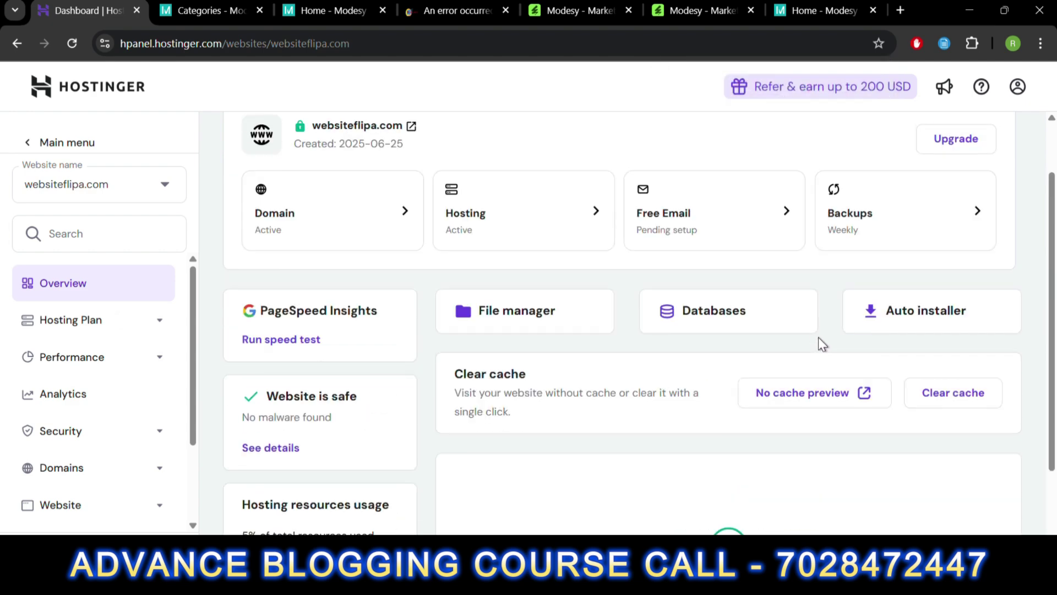
scroll(818, 337, up, 2)
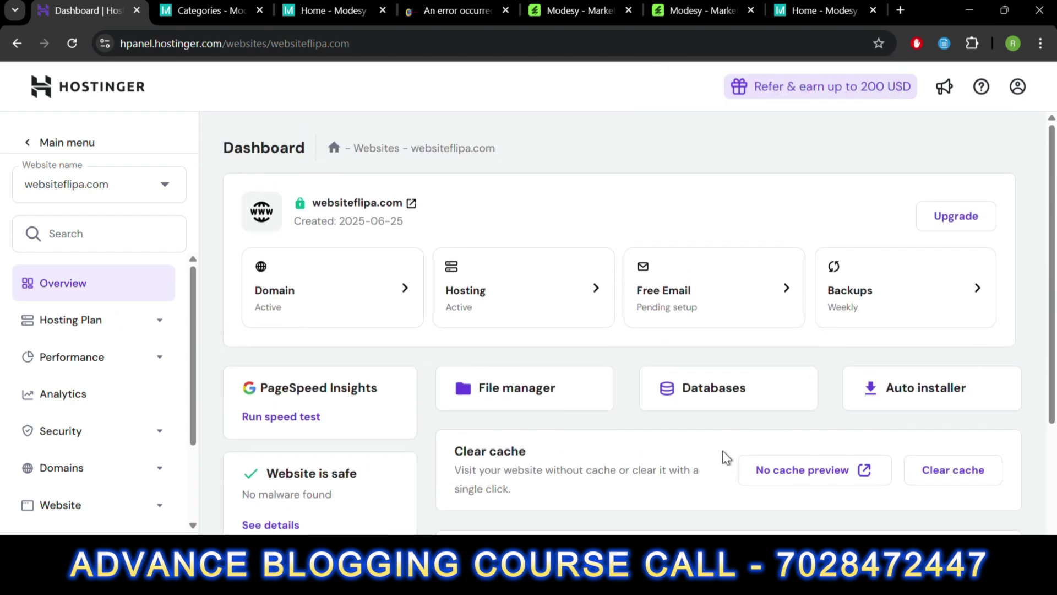
click(722, 393)
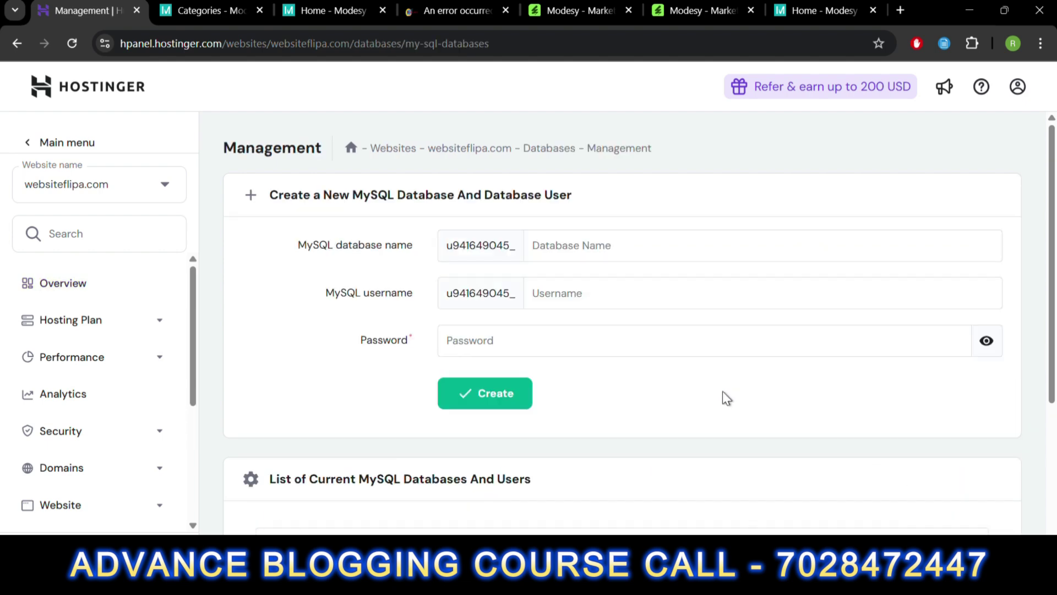
scroll(839, 455, down, 5)
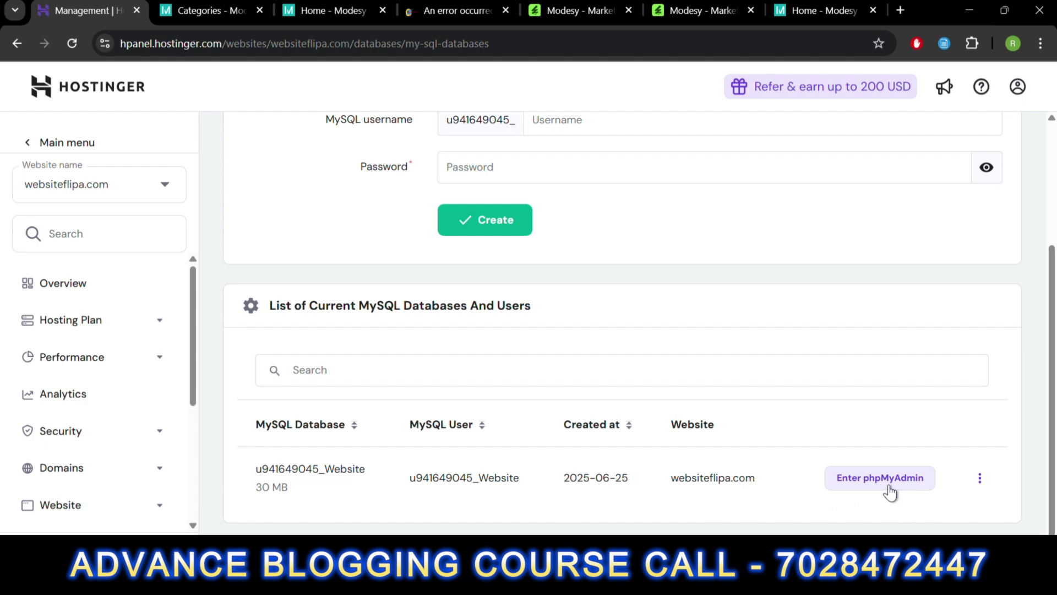
click(896, 489)
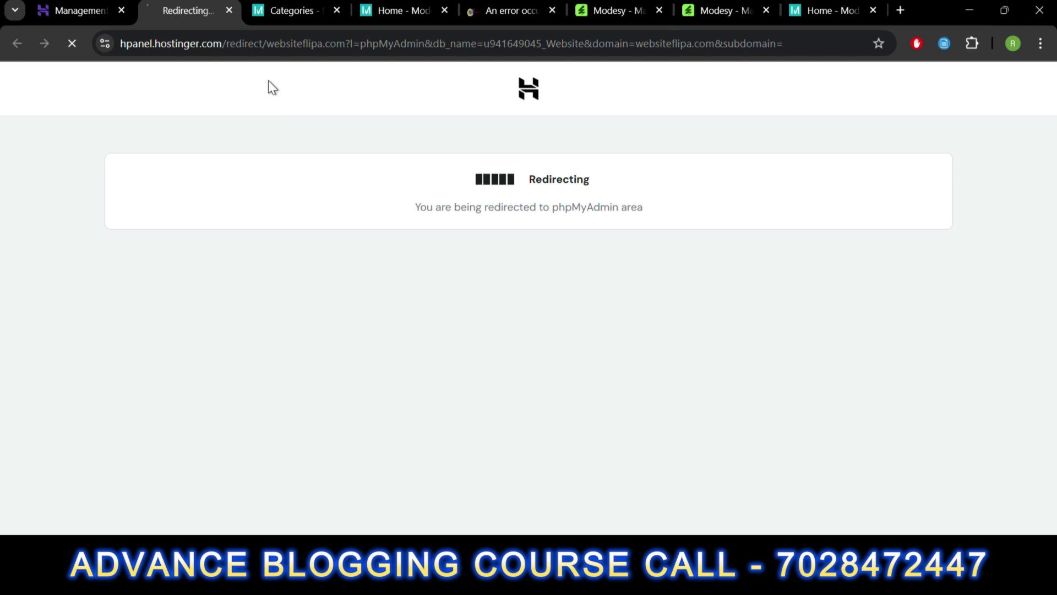
Return to the Modesy admin categories page and scroll through it
click(301, 14)
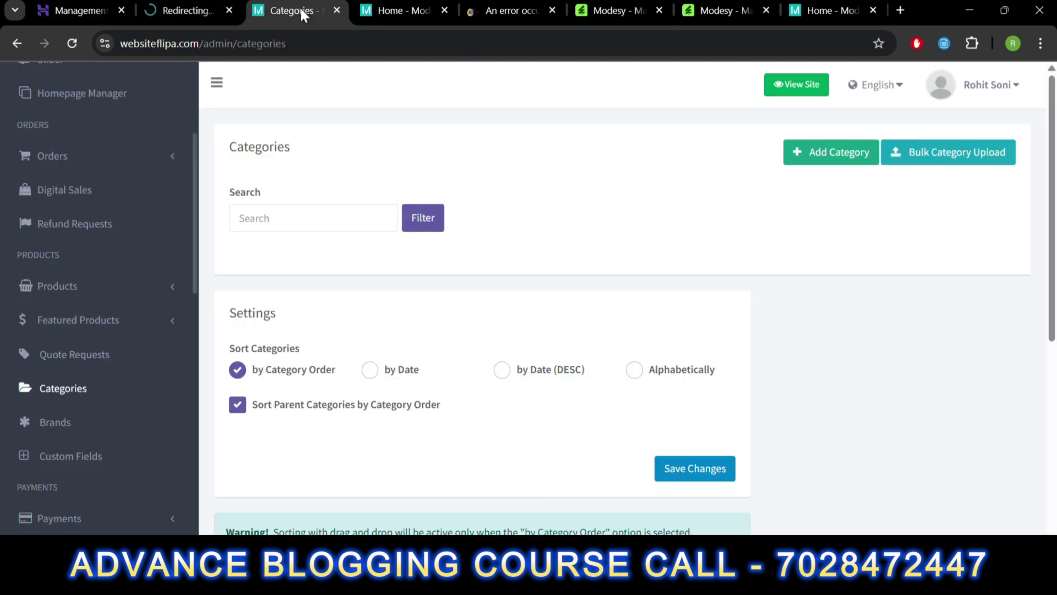
scroll(356, 231, down, 2)
scroll(90, 271, up, 5)
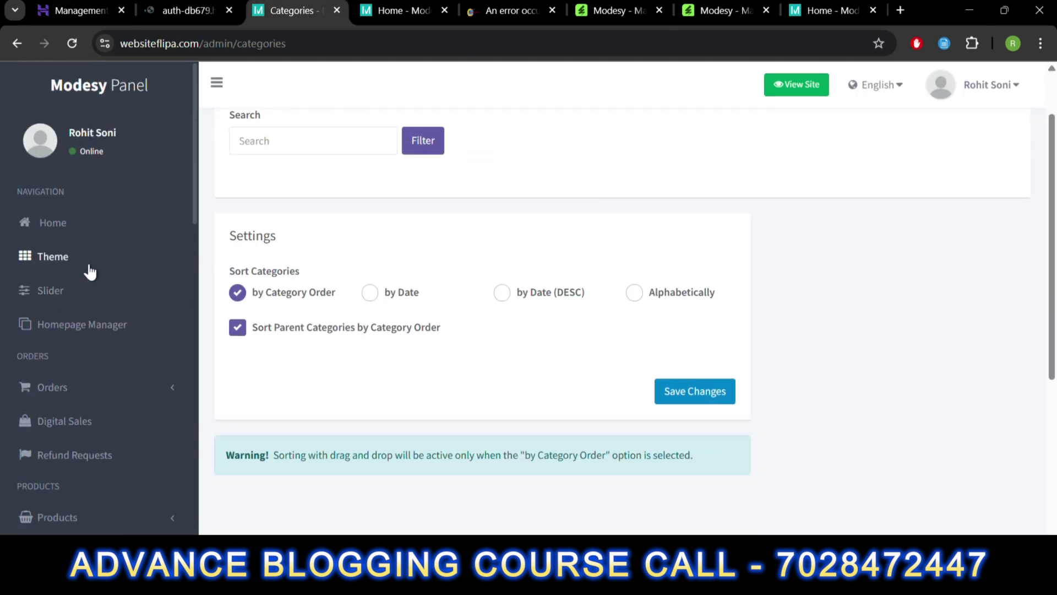
scroll(102, 326, down, 8)
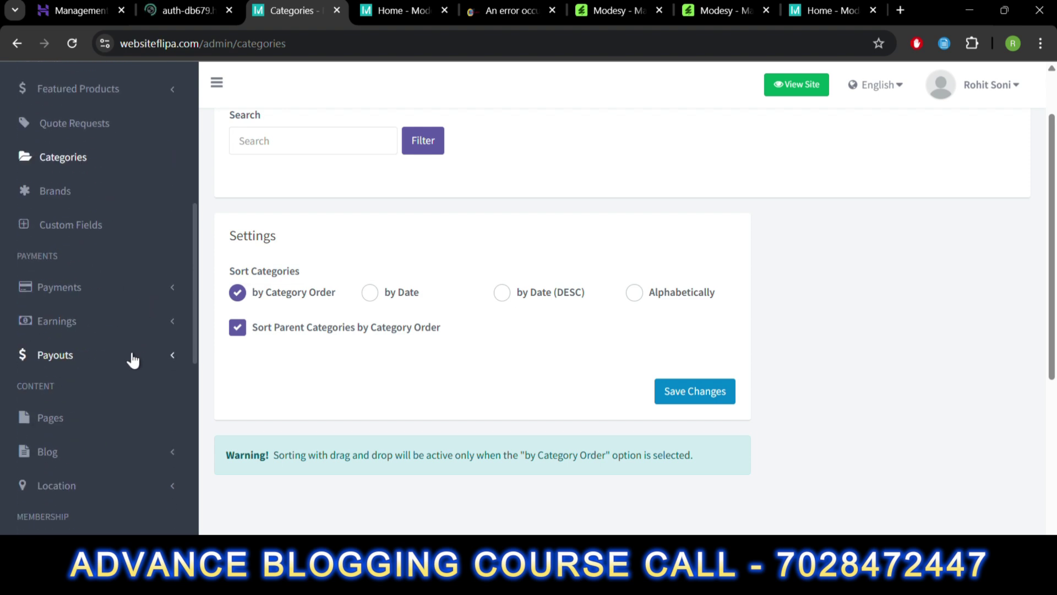
scroll(102, 396, down, 1)
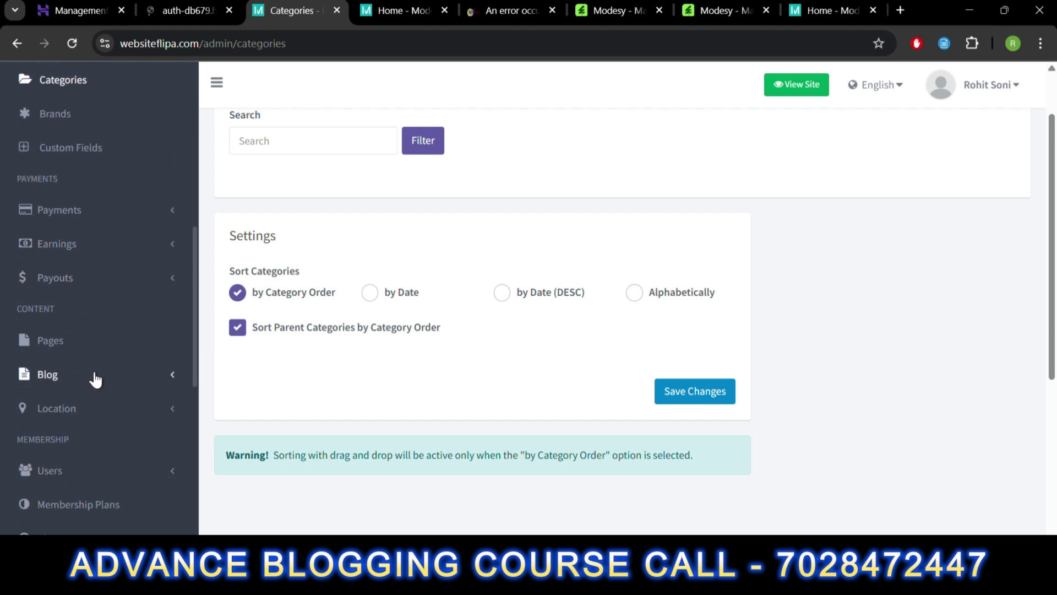
scroll(90, 330, up, 3)
scroll(66, 198, up, 1)
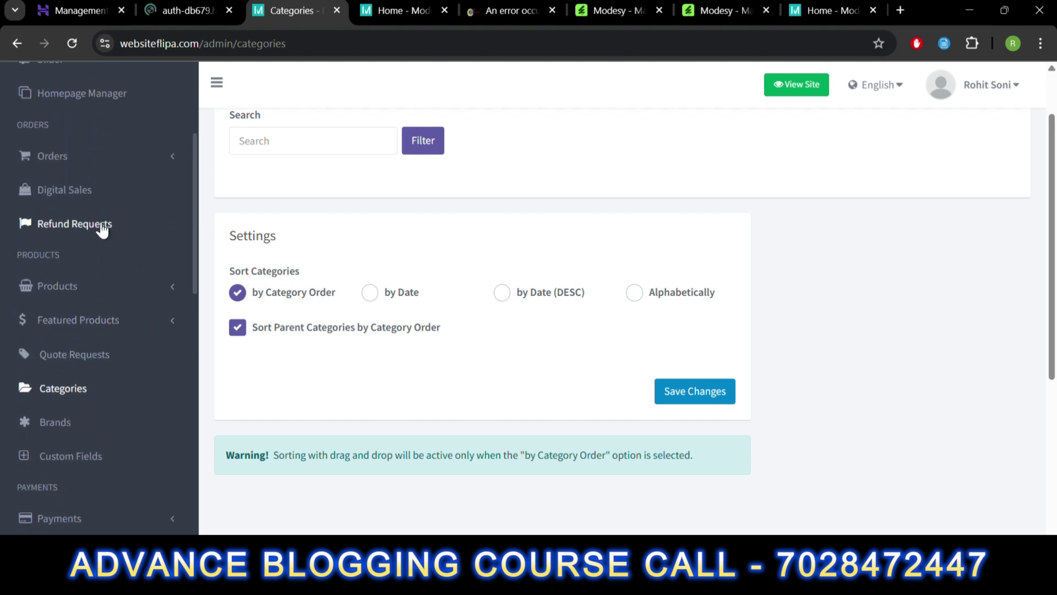
Open Products > Add Product and mark the new item as Physical and 'Add a Product for Sale'
click(87, 291)
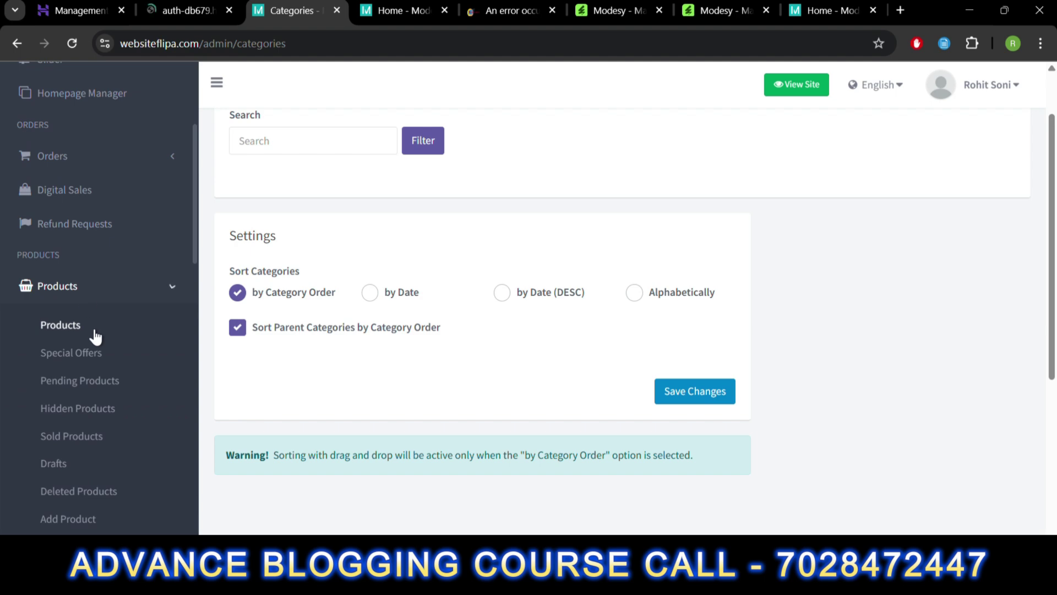
click(89, 520)
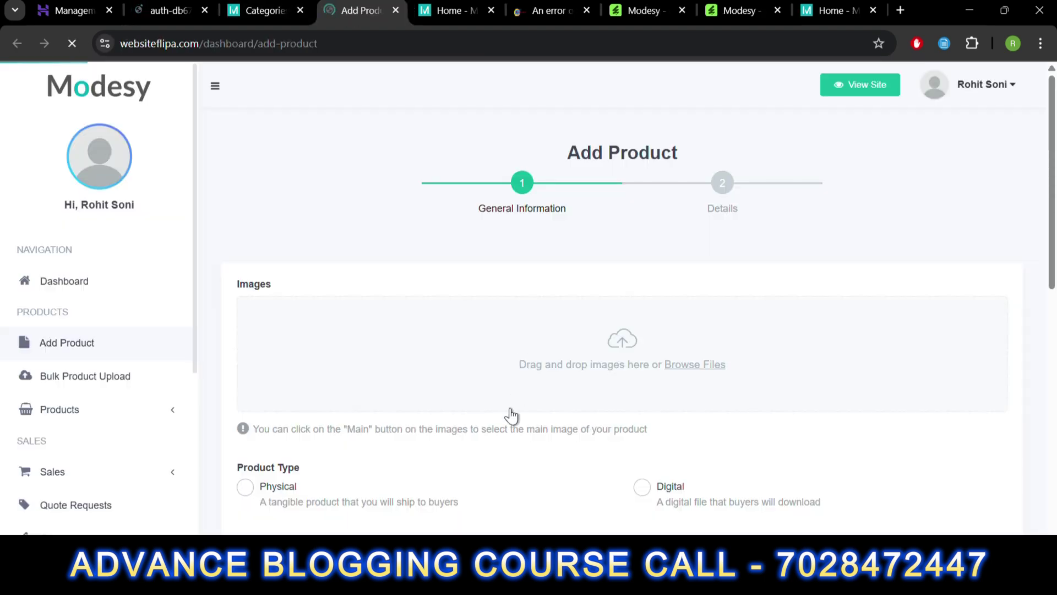
scroll(463, 385, down, 7)
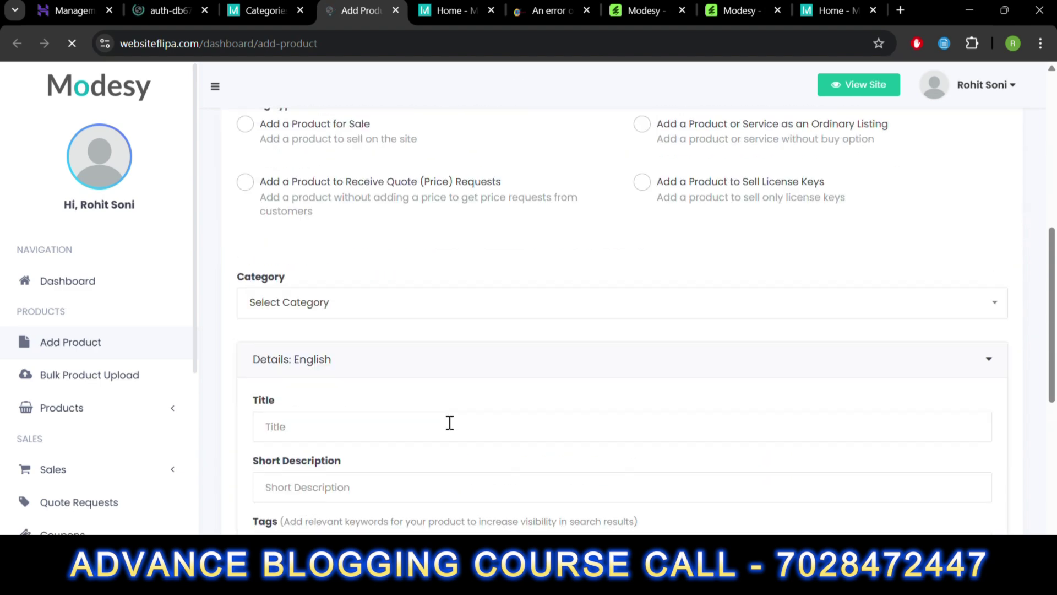
scroll(448, 422, up, 4)
click(245, 256)
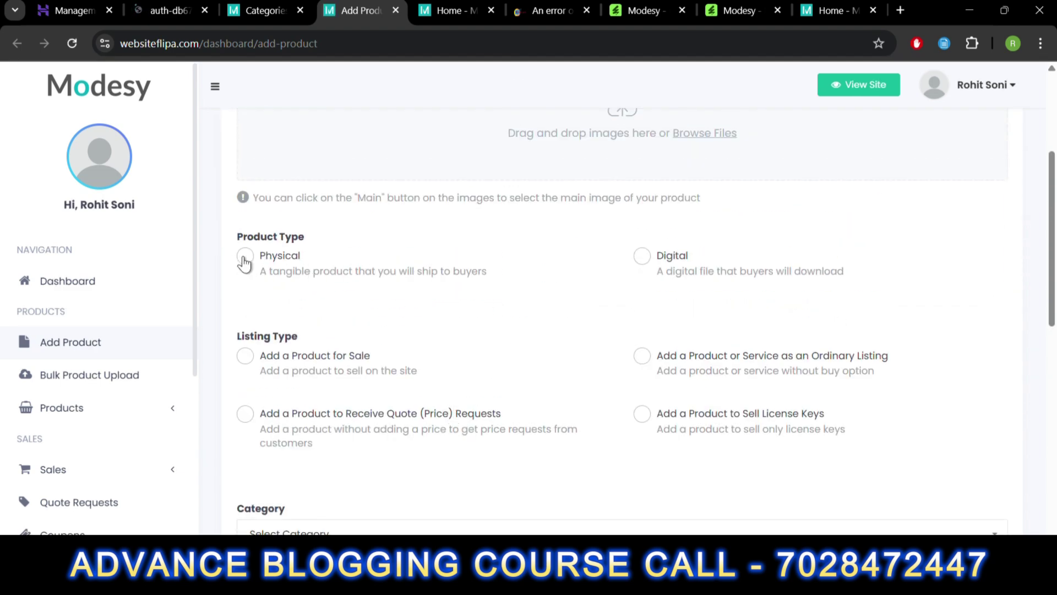
scroll(436, 413, down, 1)
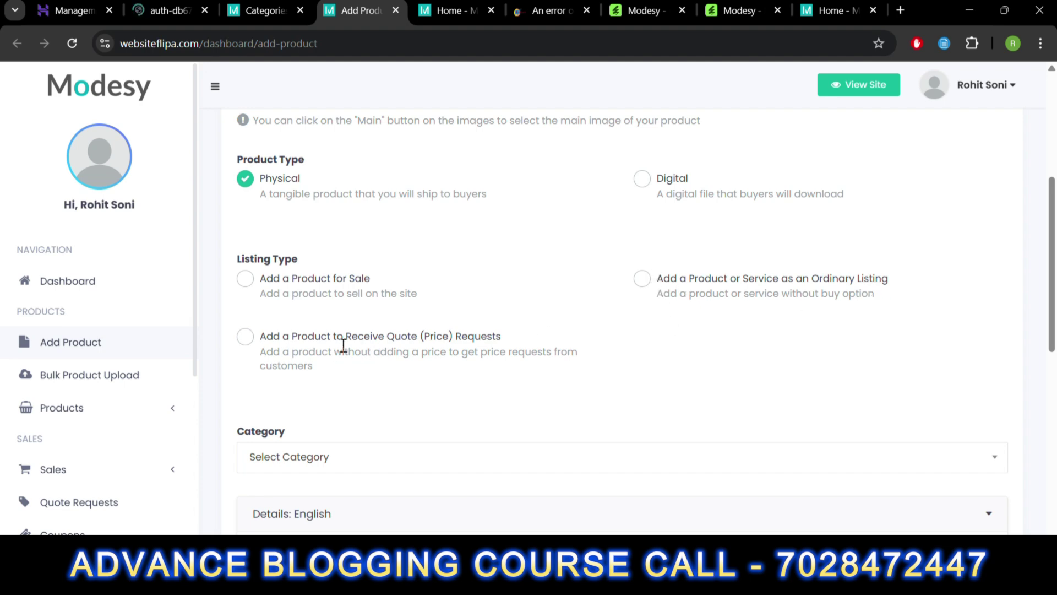
click(244, 282)
drag(379, 294, 260, 278)
click(538, 284)
scroll(532, 357, down, 5)
Look through the product category choices without picking one, then go to the database tables
click(372, 153)
click(364, 162)
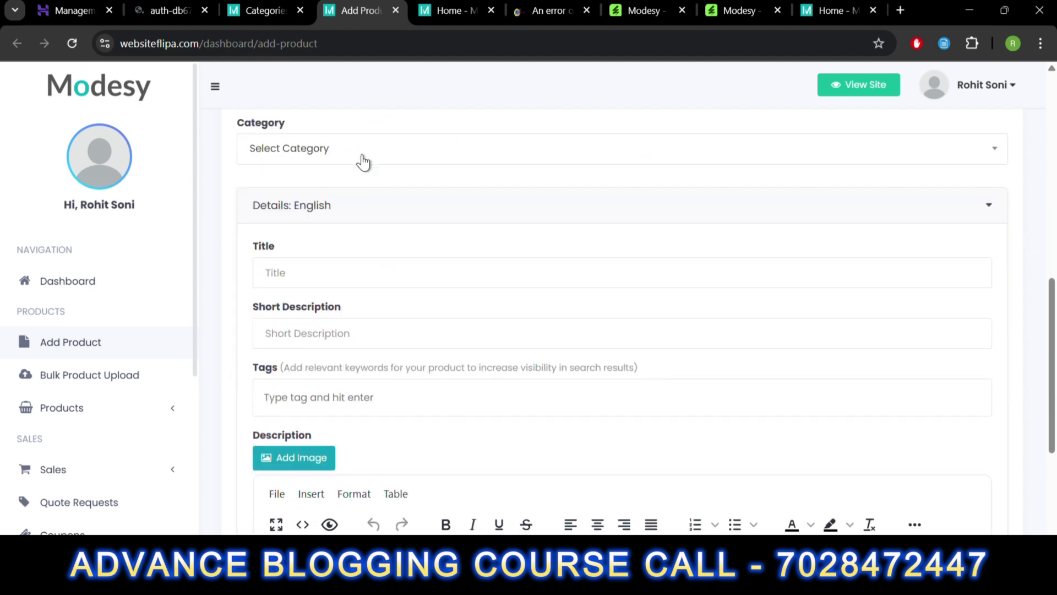
scroll(479, 321, down, 4)
scroll(877, 529, down, 3)
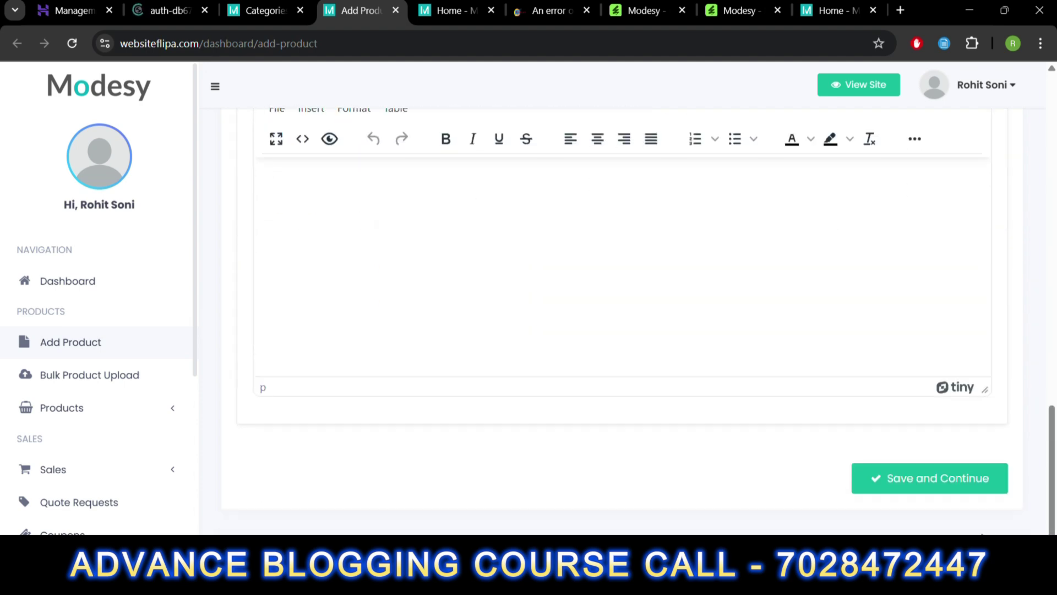
scroll(517, 364, up, 4)
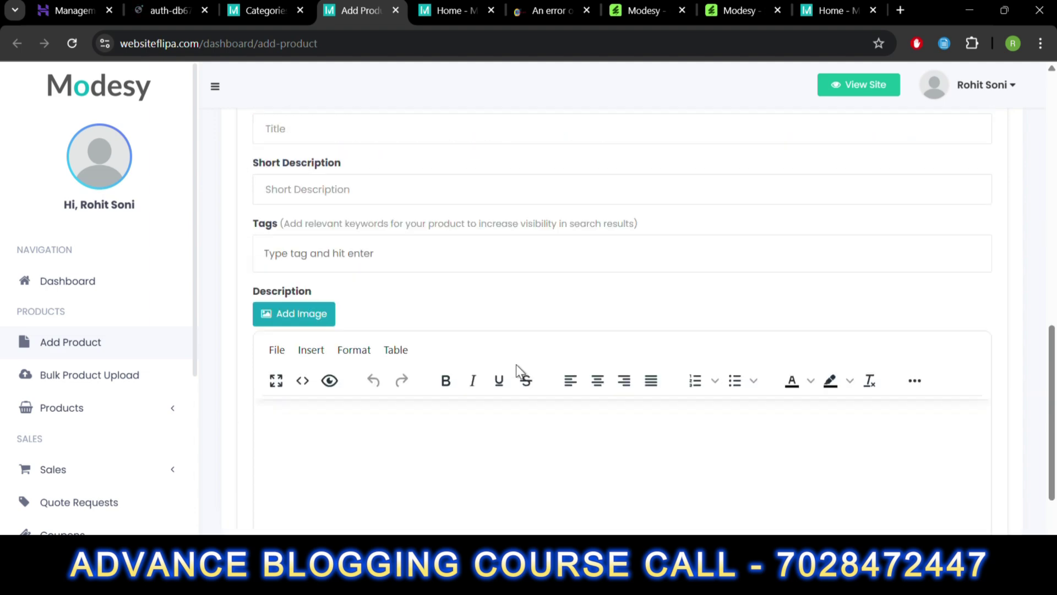
scroll(517, 364, up, 8)
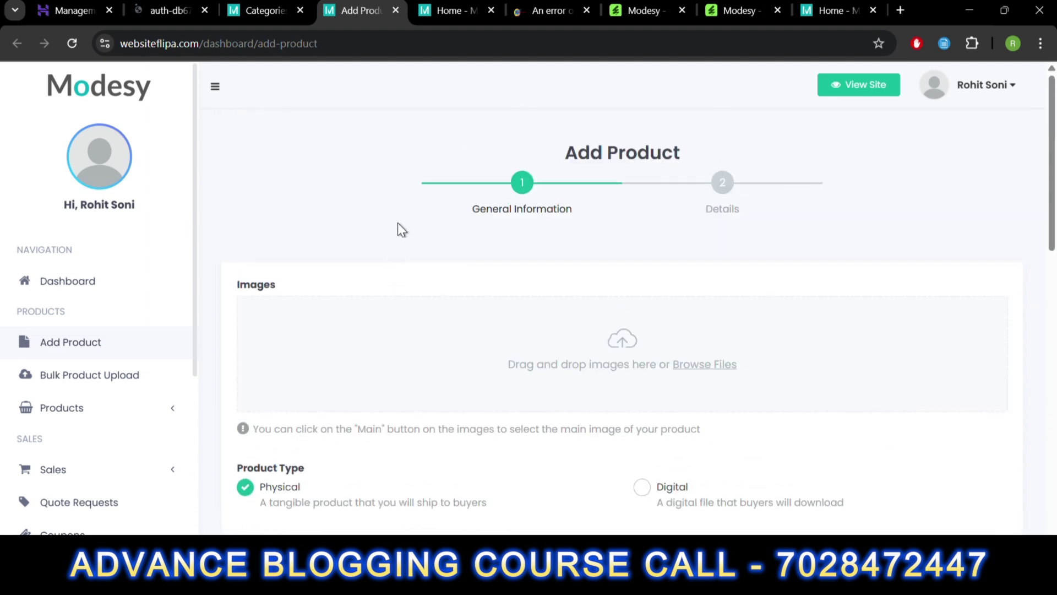
click(163, 5)
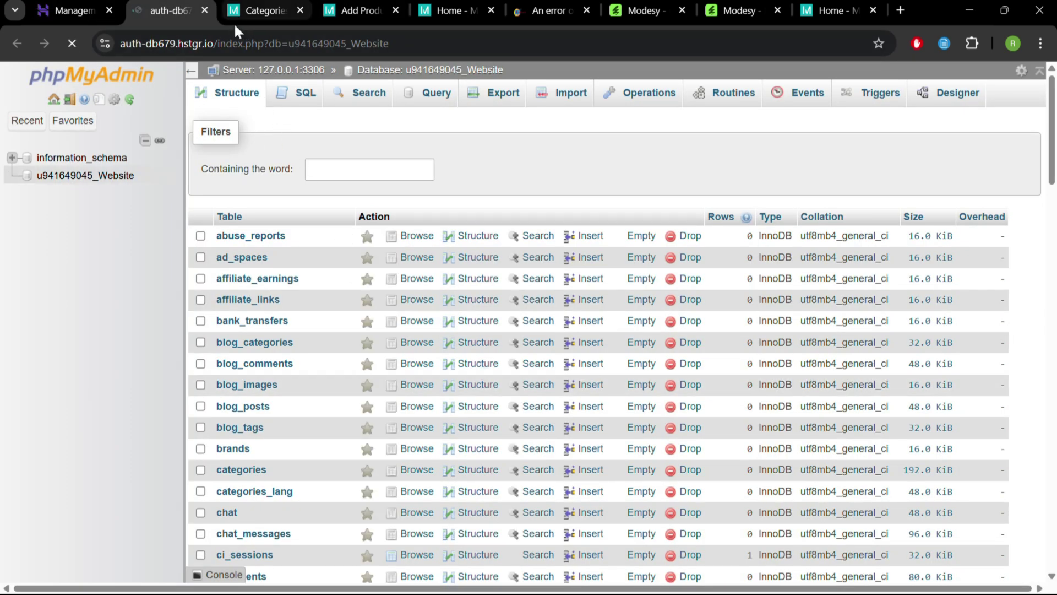
Close the old phpMyAdmin session and relaunch phpMyAdmin from hPanel to list the site's tables
click(205, 10)
click(71, 10)
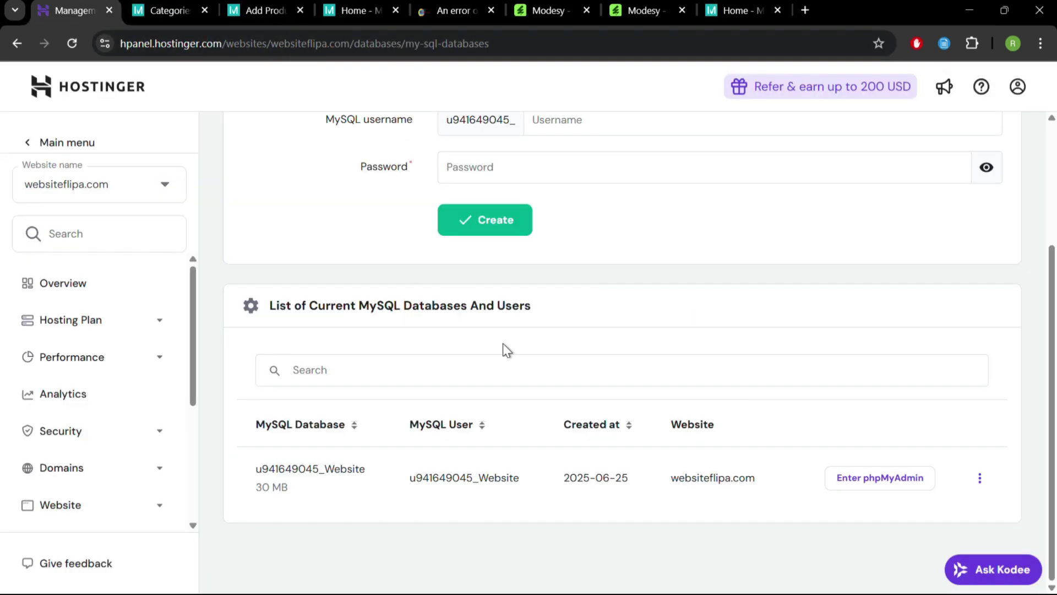
click(863, 492)
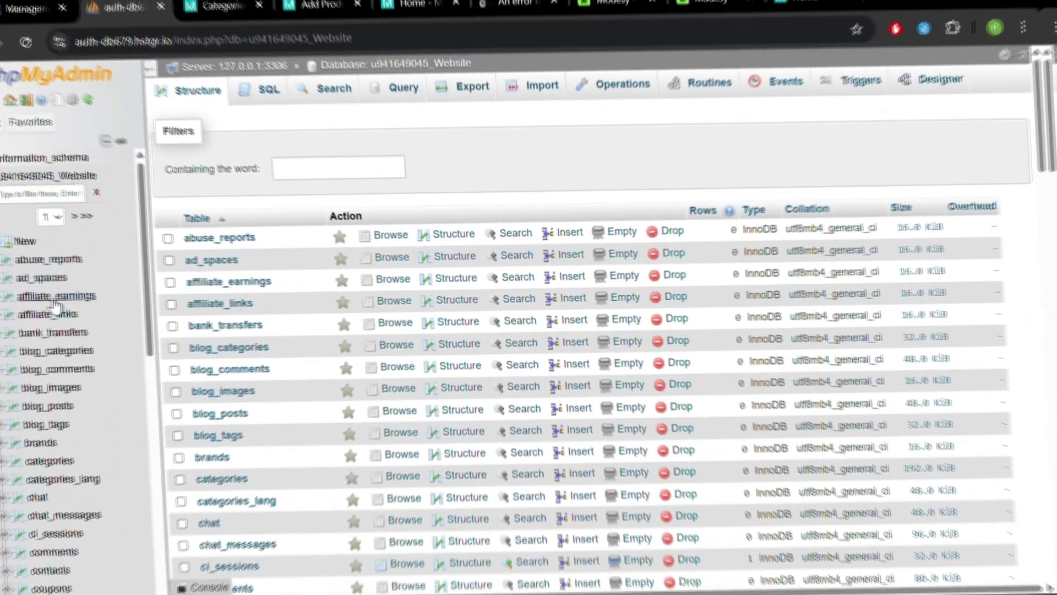
scroll(46, 370, down, 7)
scroll(332, 372, down, 7)
scroll(329, 377, up, 6)
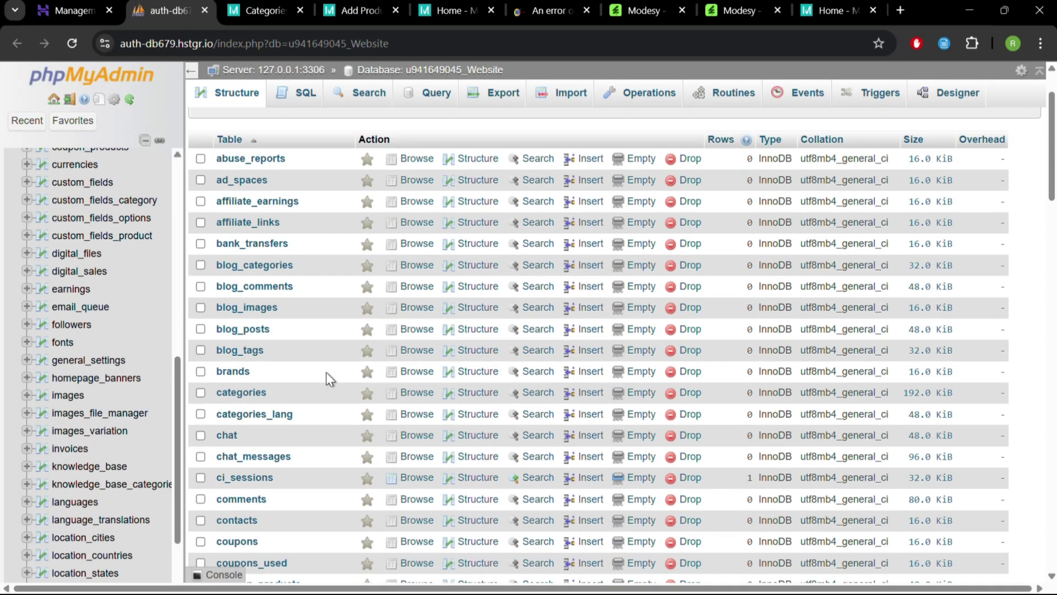
scroll(380, 275, up, 3)
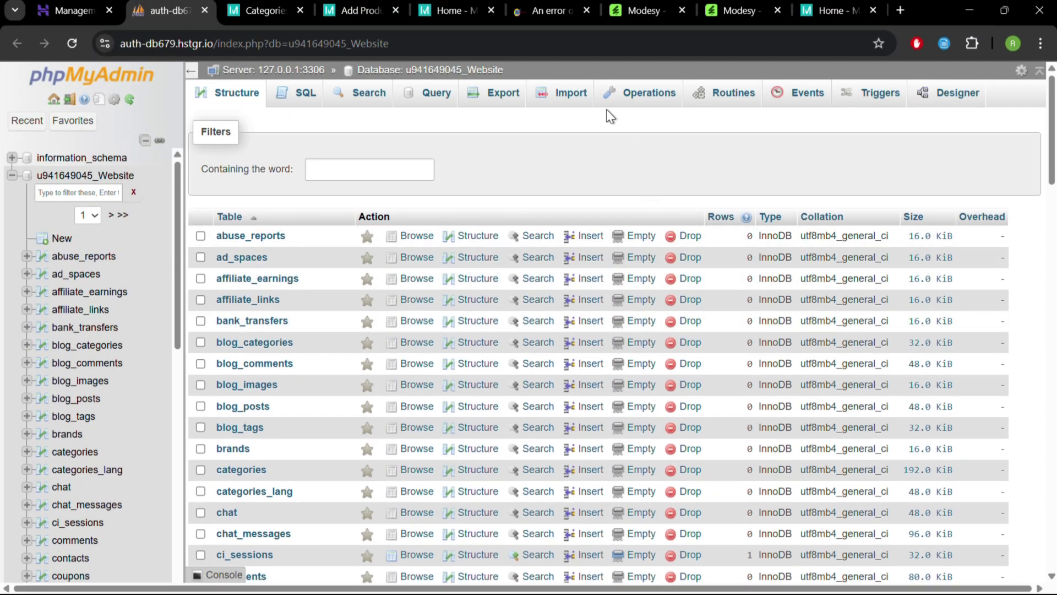
On the Import page, choose the globalnest .sql file from Desktop > project
click(574, 102)
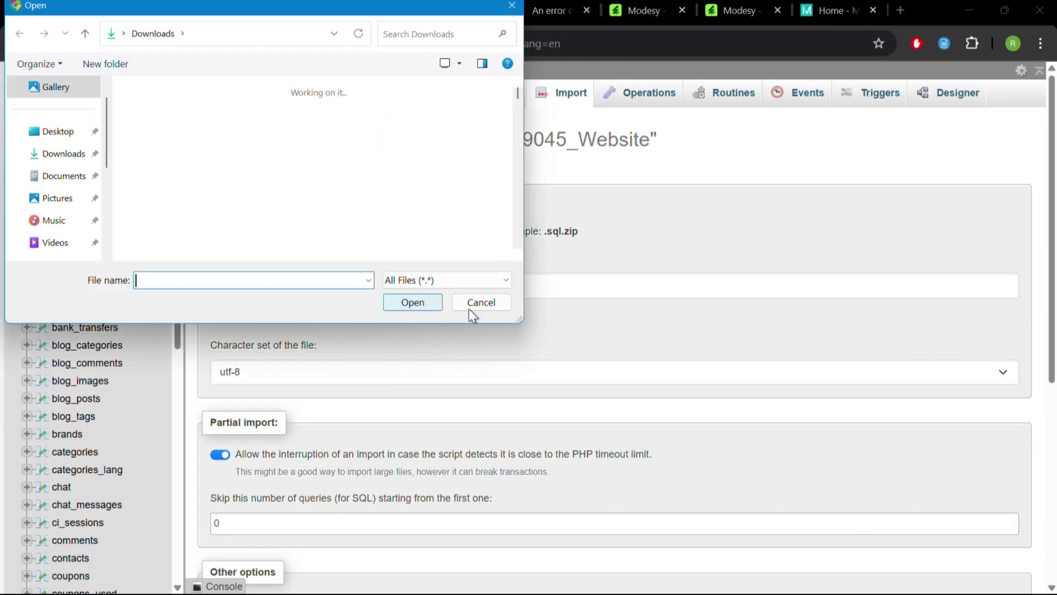
click(55, 132)
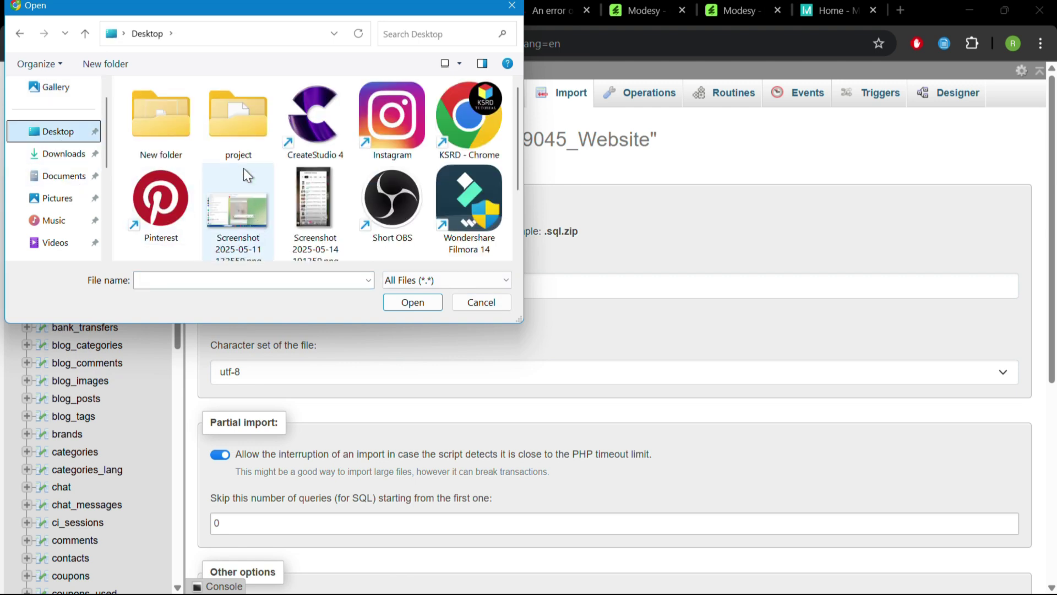
double_click(248, 140)
click(180, 129)
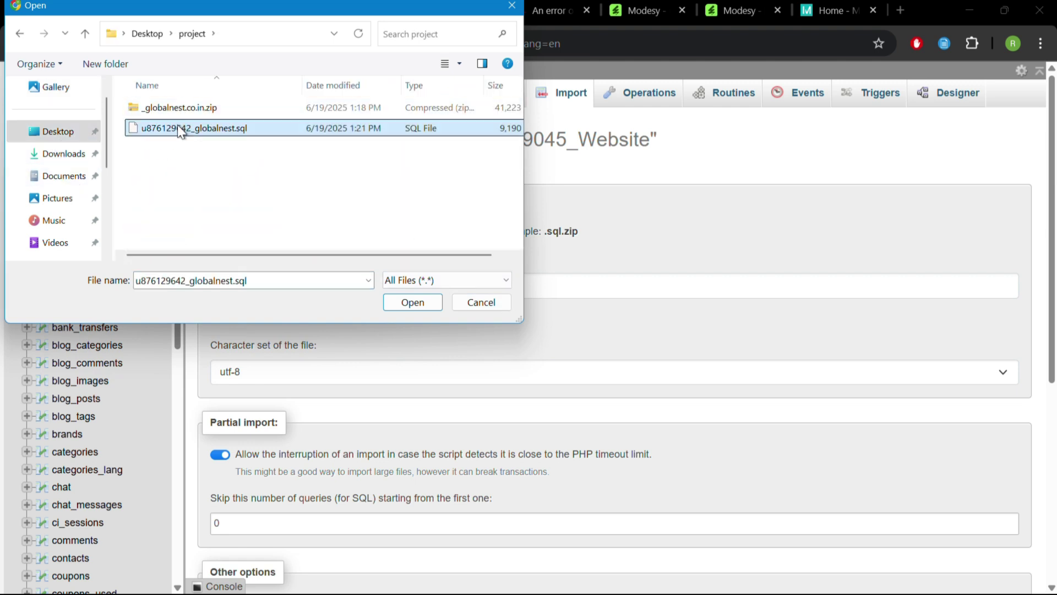
click(410, 307)
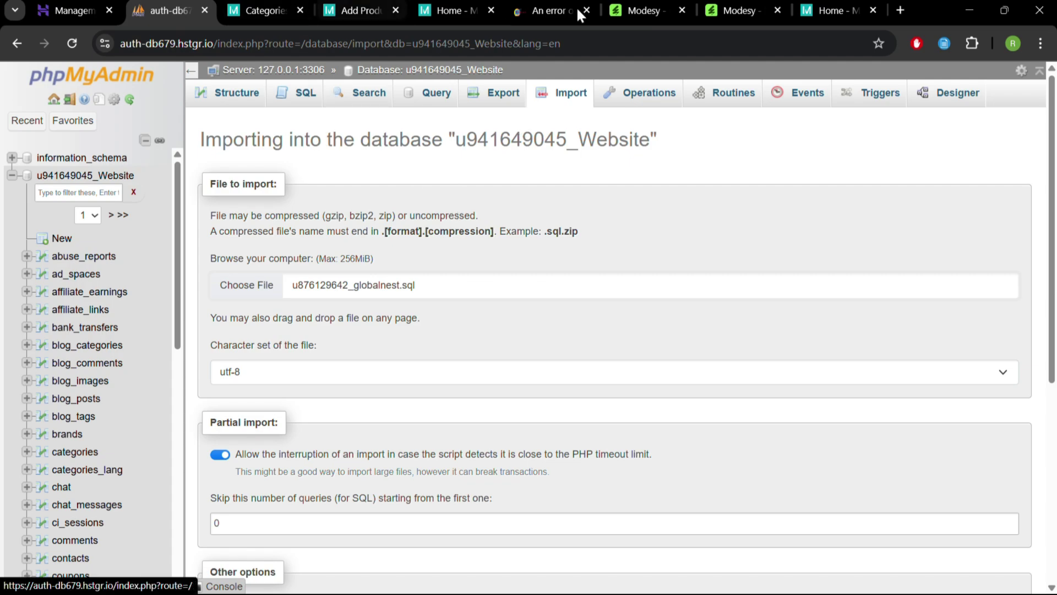
Scroll through the Modesy demo store home page for reference
click(835, 7)
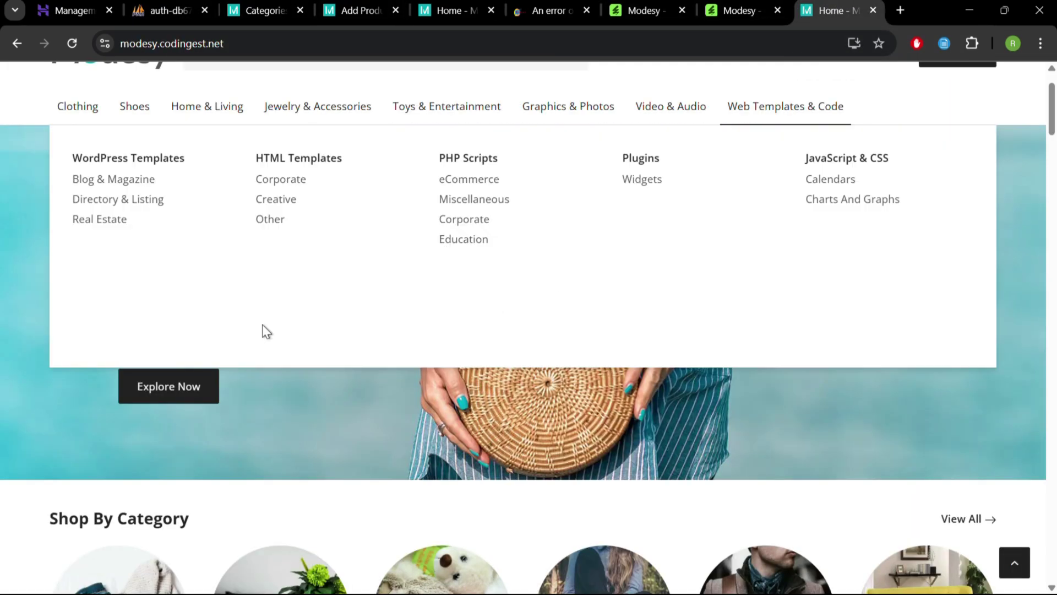
scroll(264, 330, down, 14)
scroll(267, 330, down, 20)
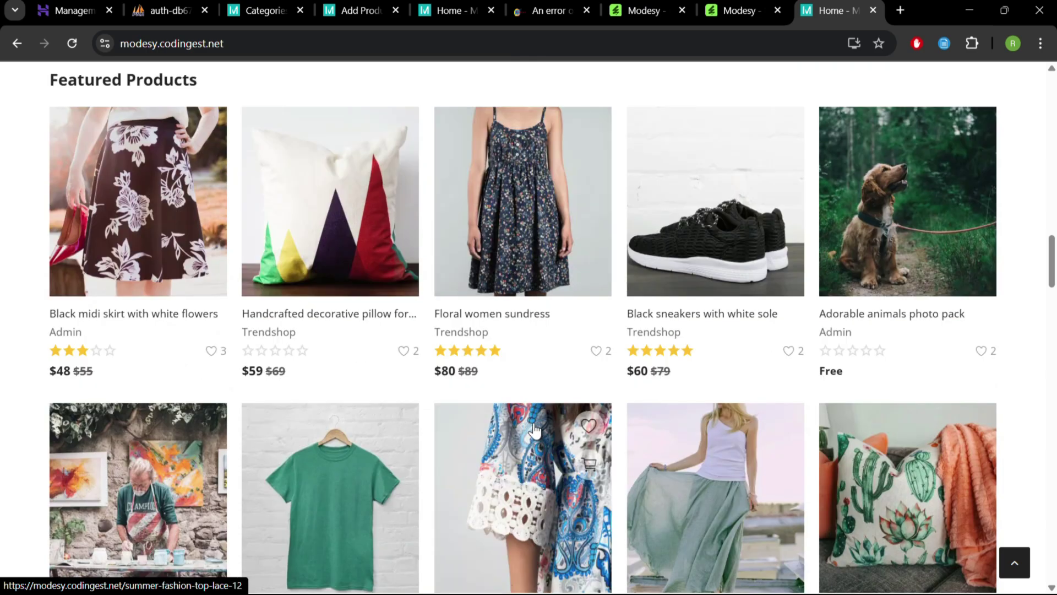
scroll(392, 439, up, 8)
scroll(391, 439, up, 15)
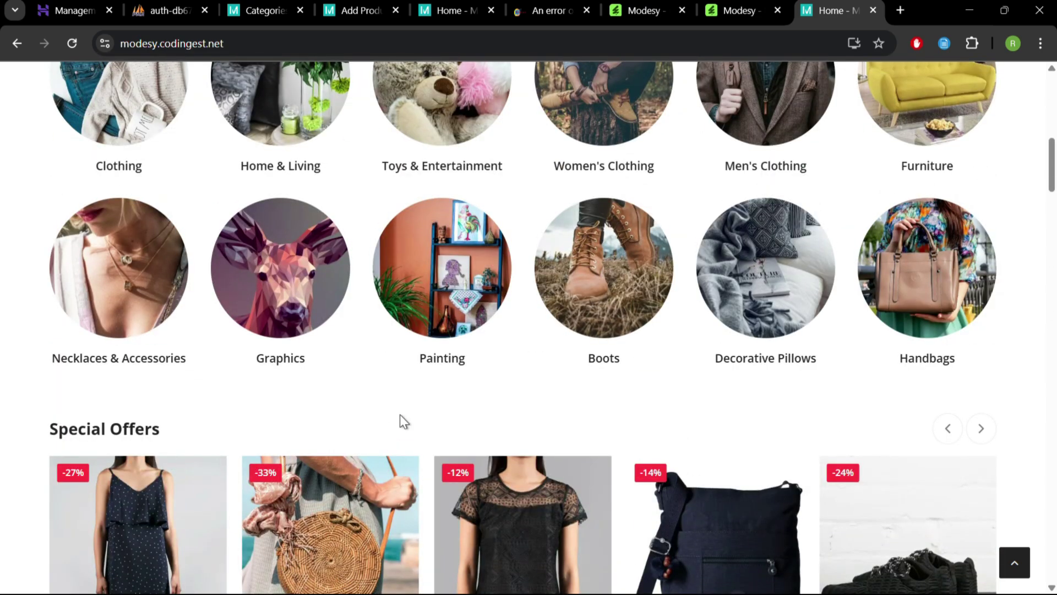
scroll(456, 354, up, 7)
scroll(456, 353, down, 4)
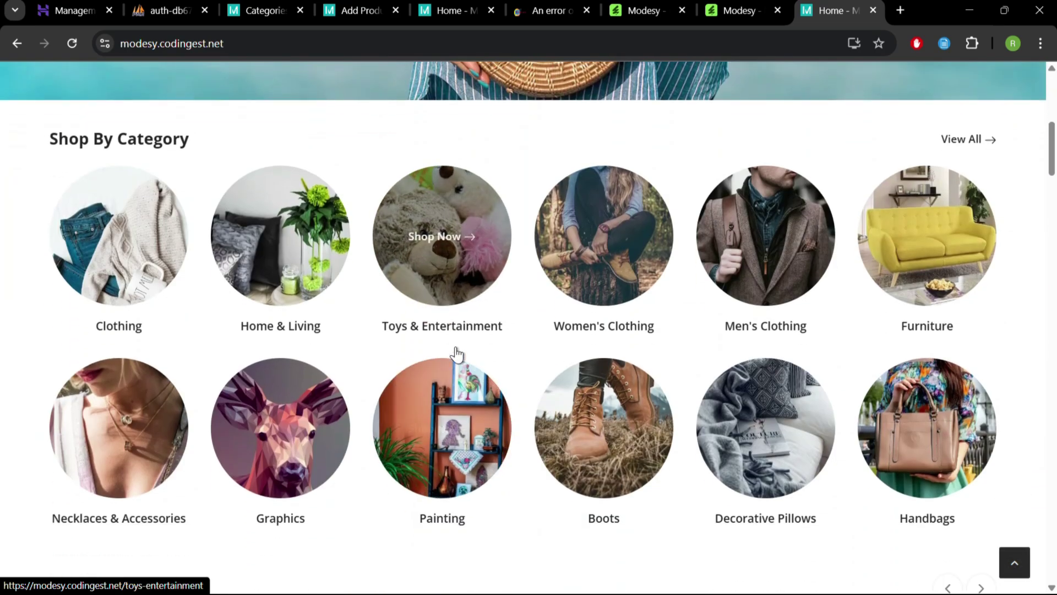
scroll(455, 354, up, 4)
scroll(451, 355, down, 10)
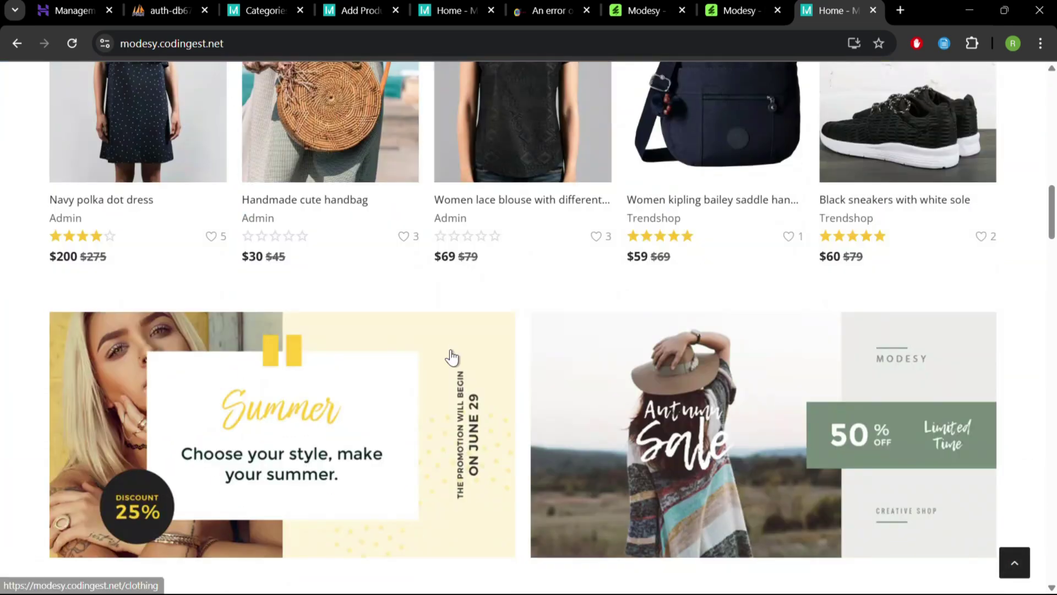
Return to the import page and scroll down to the Import button
click(165, 11)
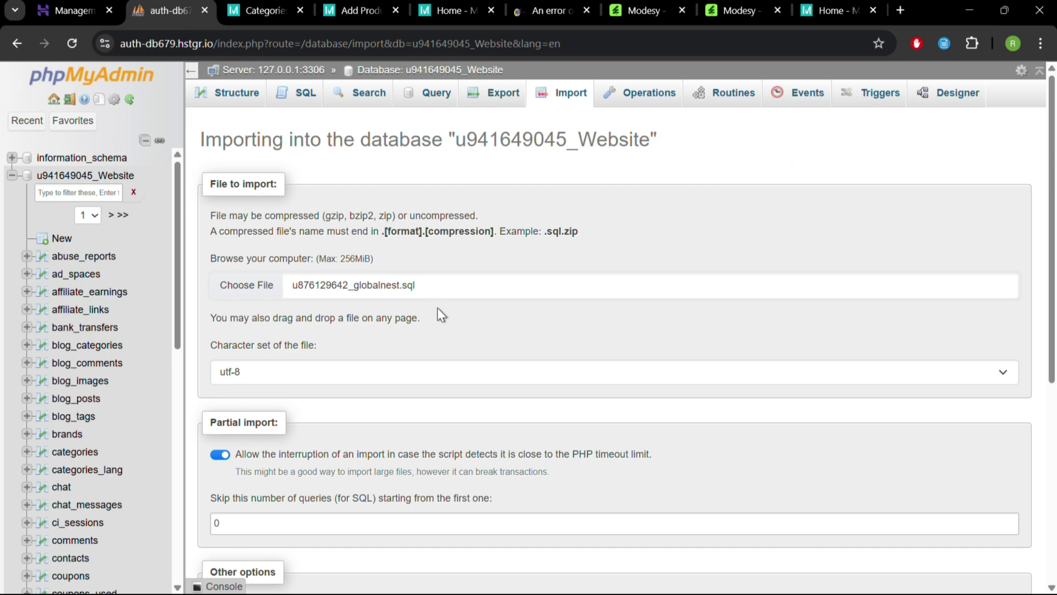
scroll(375, 365, down, 4)
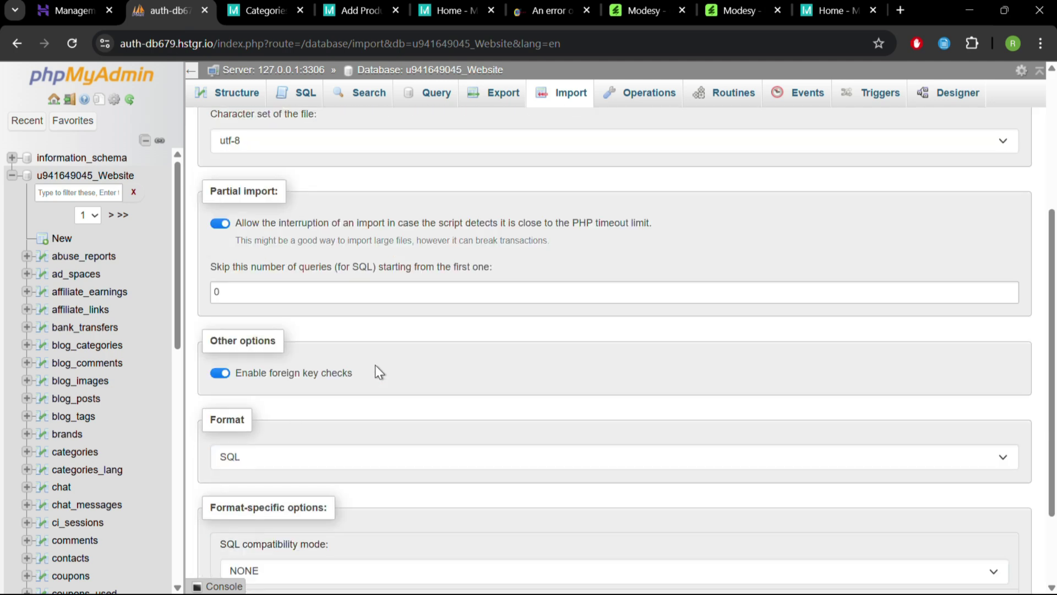
scroll(271, 472, down, 2)
scroll(436, 271, up, 6)
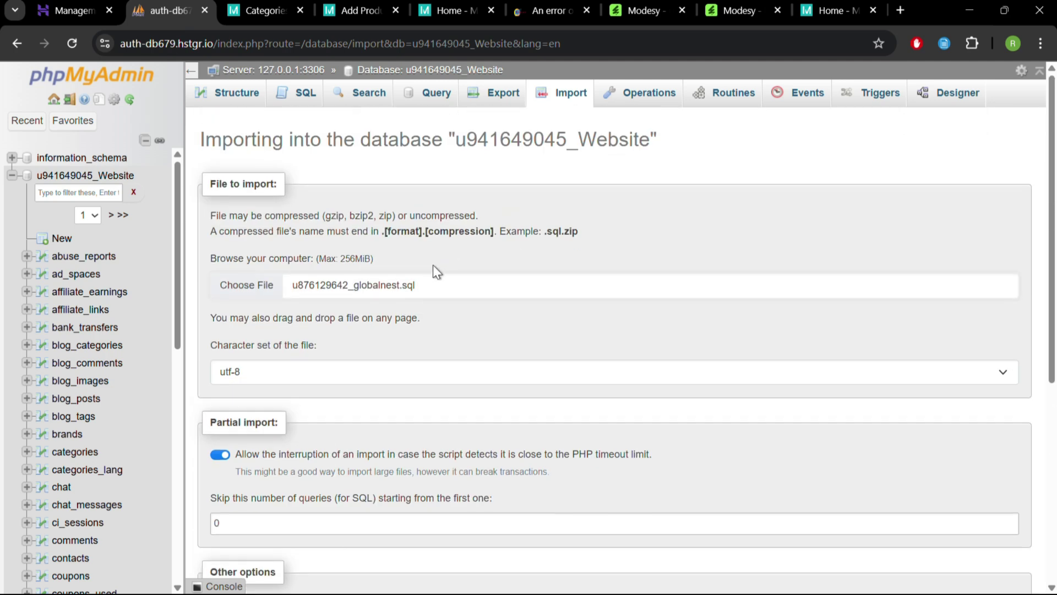
scroll(504, 442, down, 6)
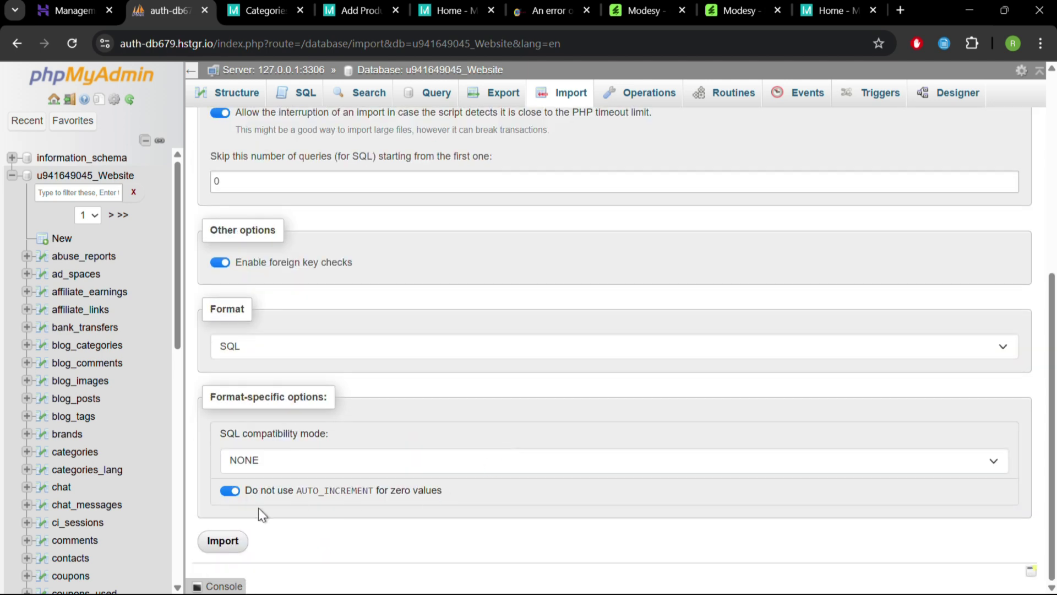
Run the GlobalNest import, check the storefront, then view the #1050 'abuse_reports already exists' error
click(233, 544)
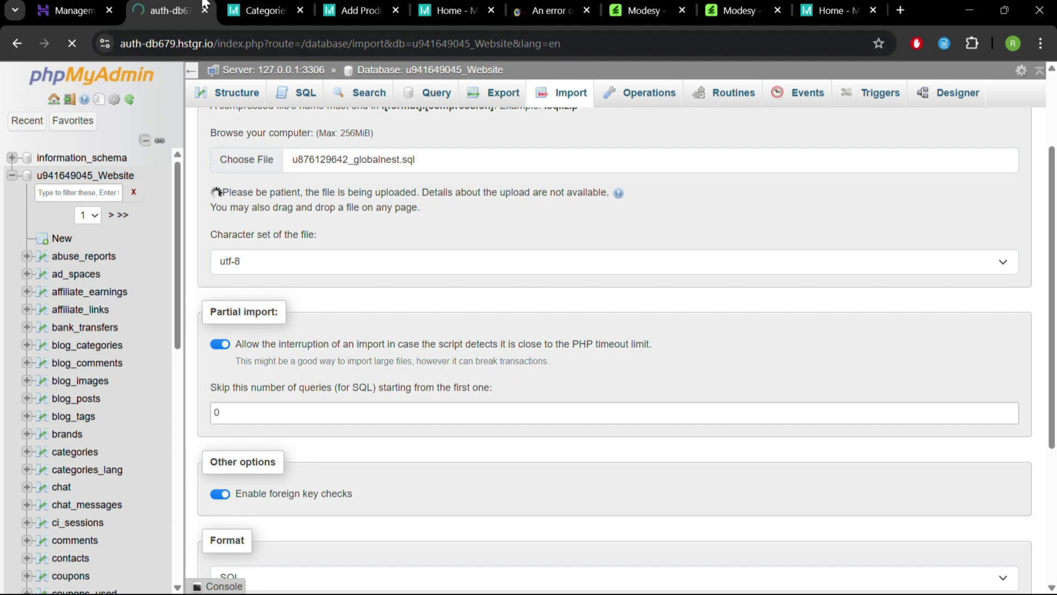
click(259, 10)
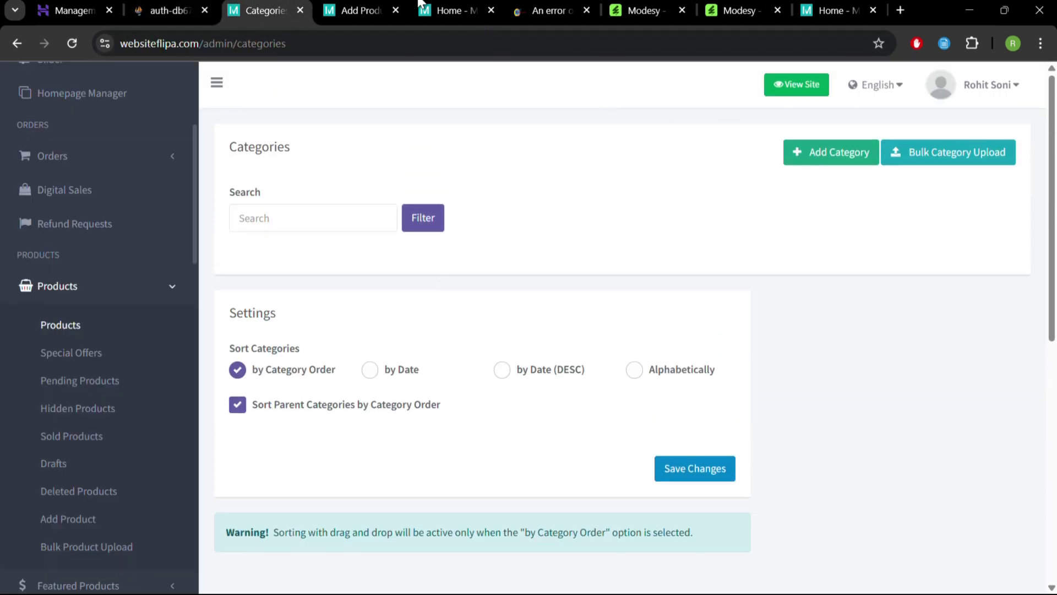
click(358, 10)
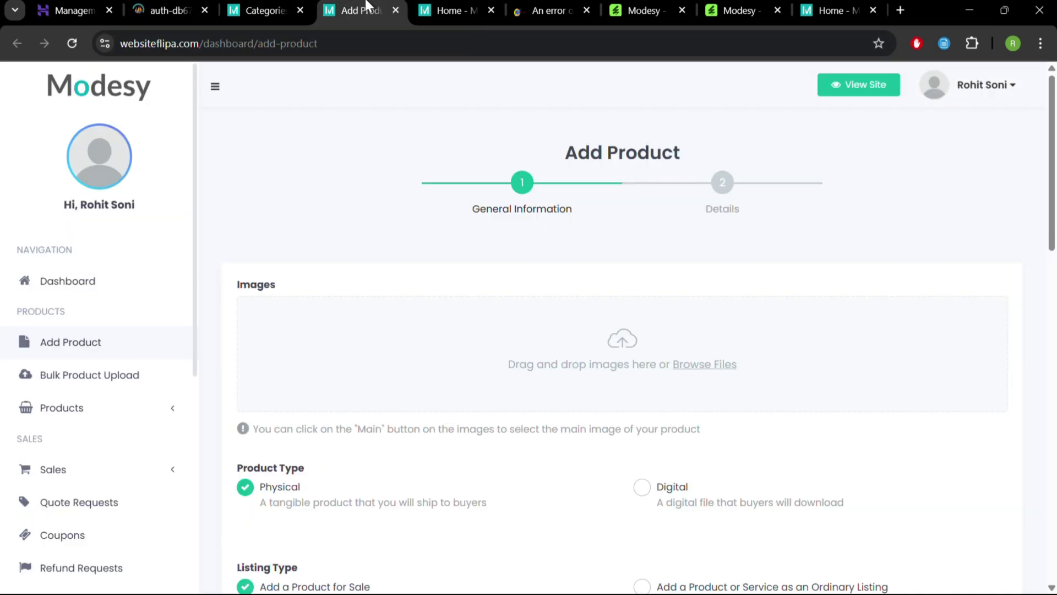
click(425, 11)
scroll(540, 305, down, 10)
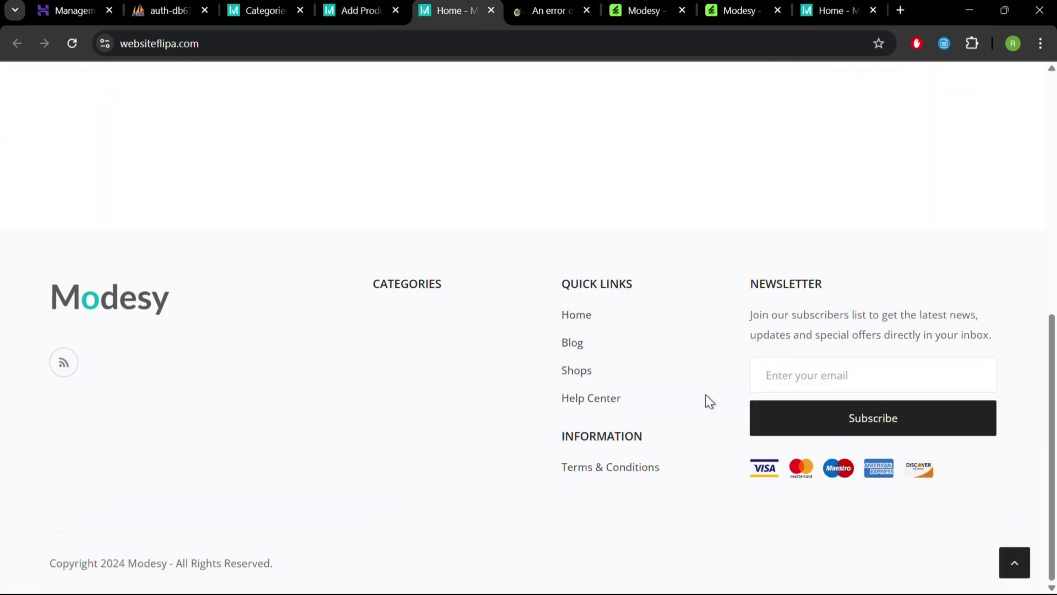
scroll(464, 331, up, 10)
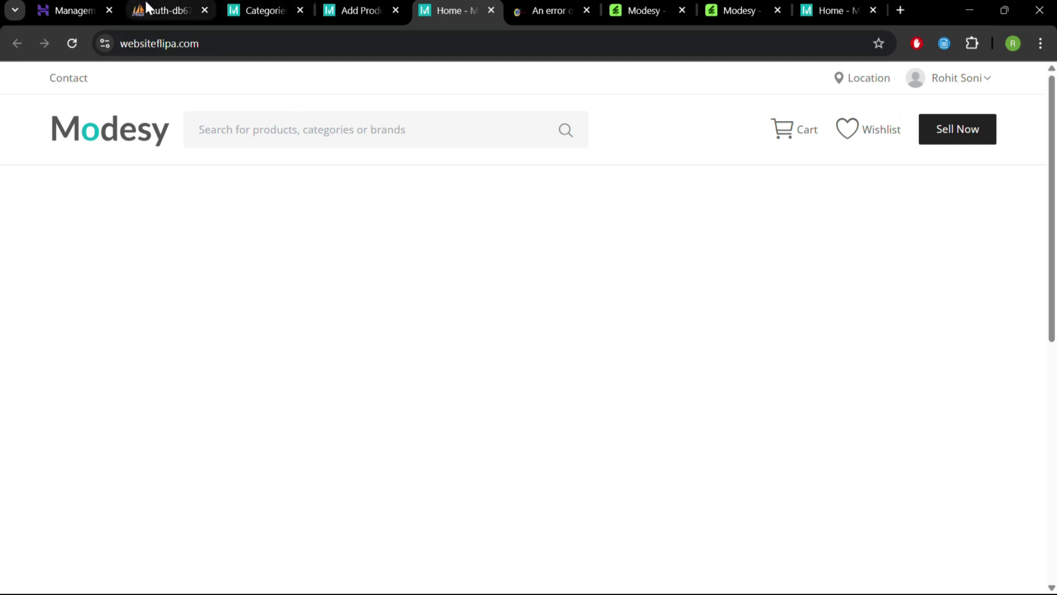
click(160, 10)
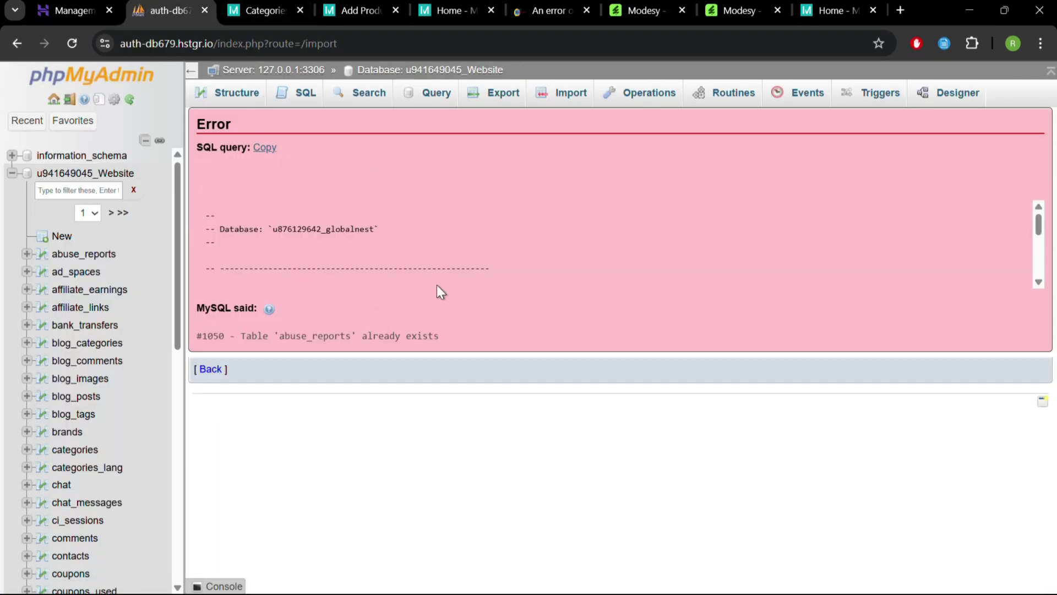
Recheck the Add Product page and reload the storefront to look for imported data
click(343, 7)
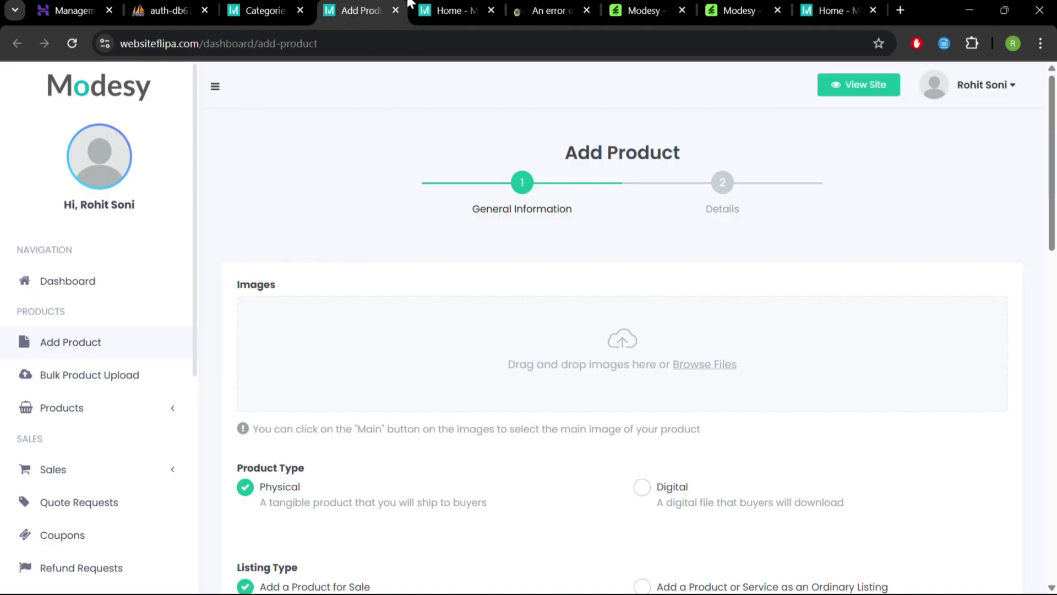
click(443, 10)
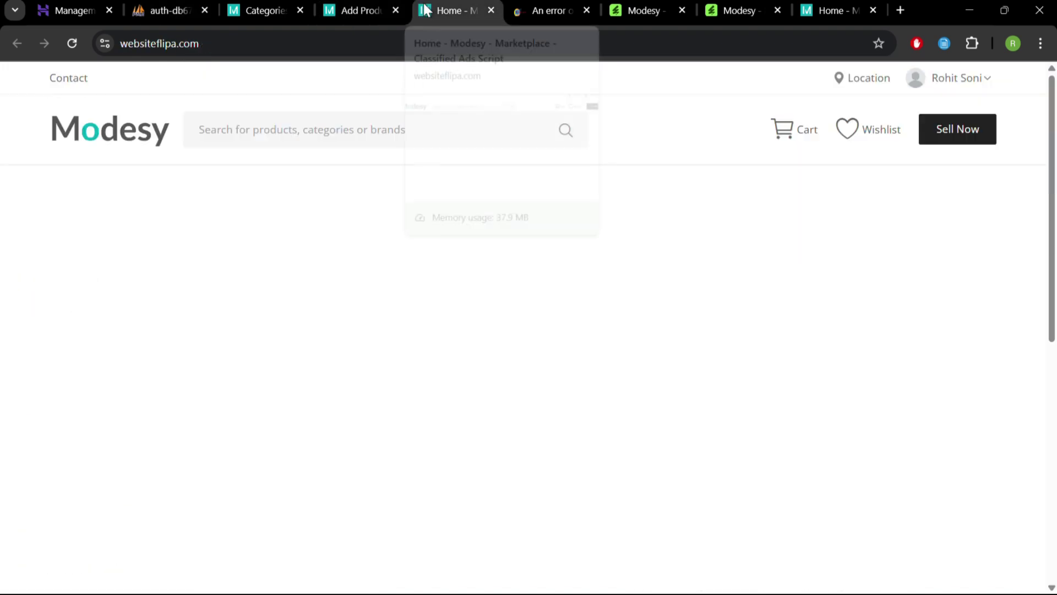
click(74, 44)
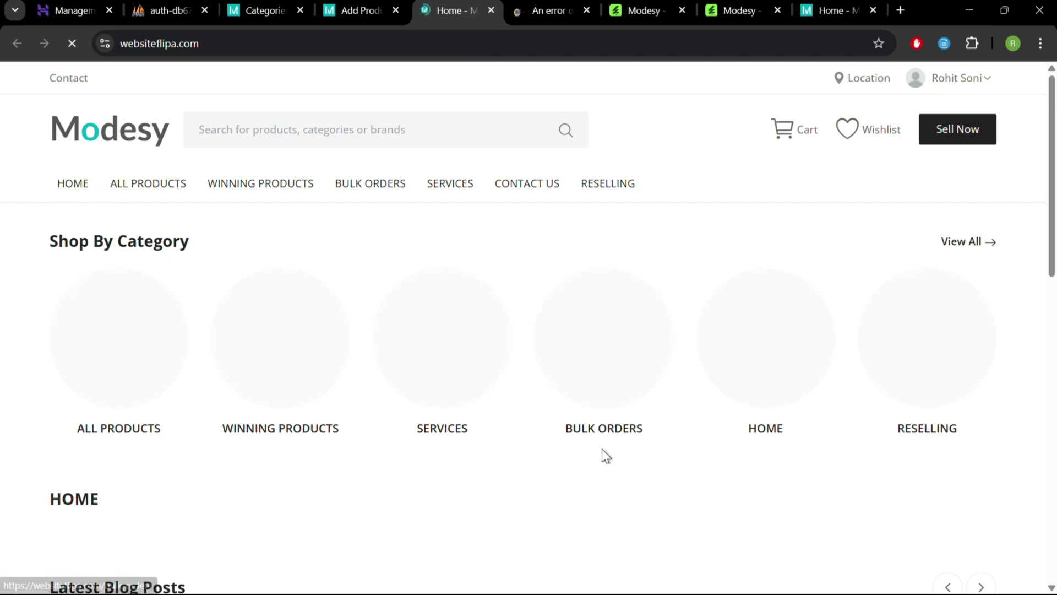
scroll(624, 424, down, 7)
scroll(368, 363, up, 7)
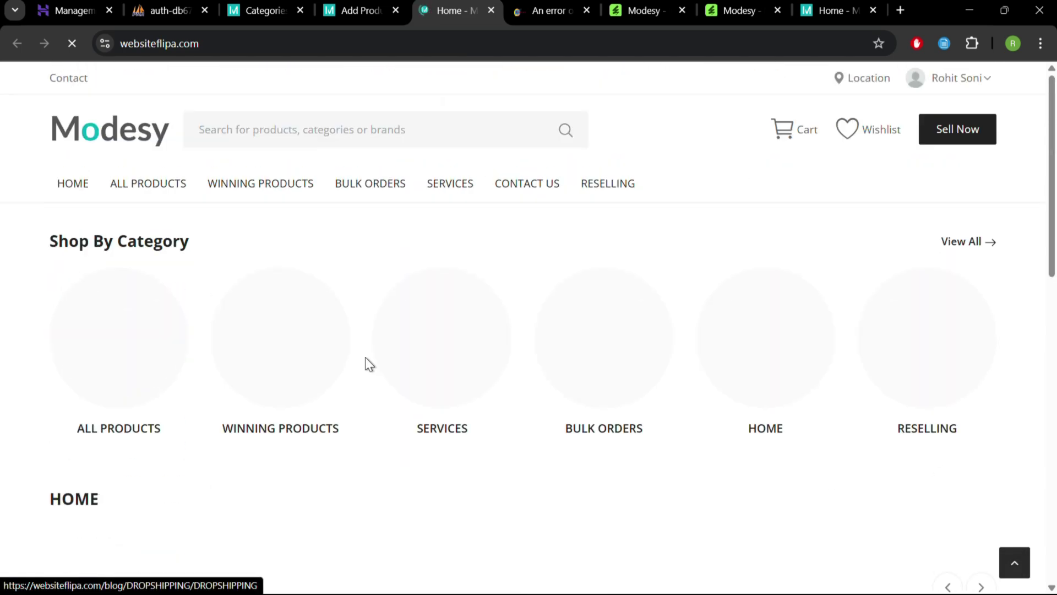
scroll(365, 358, down, 6)
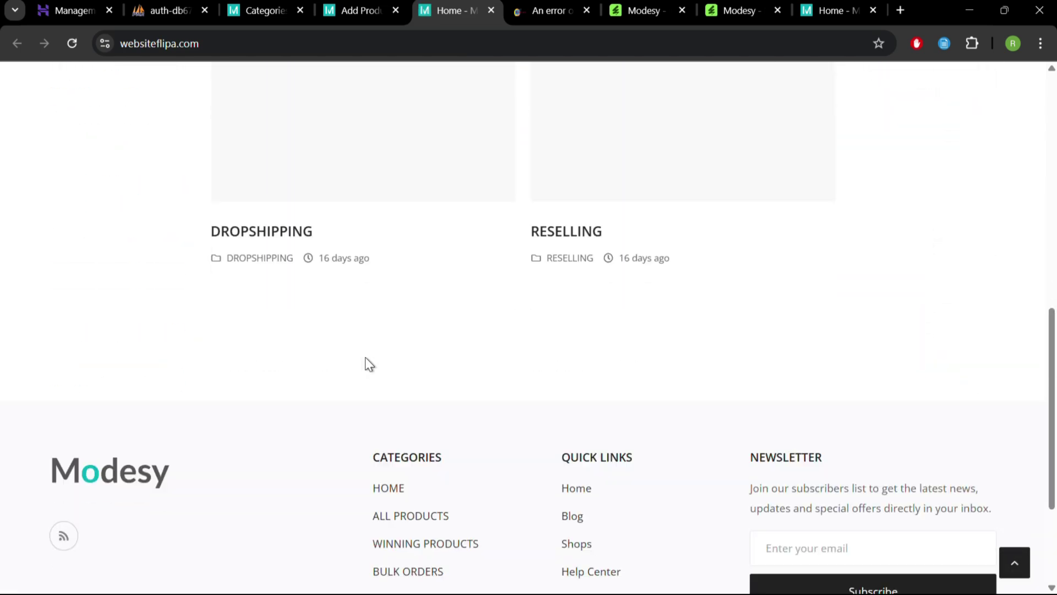
scroll(365, 357, up, 12)
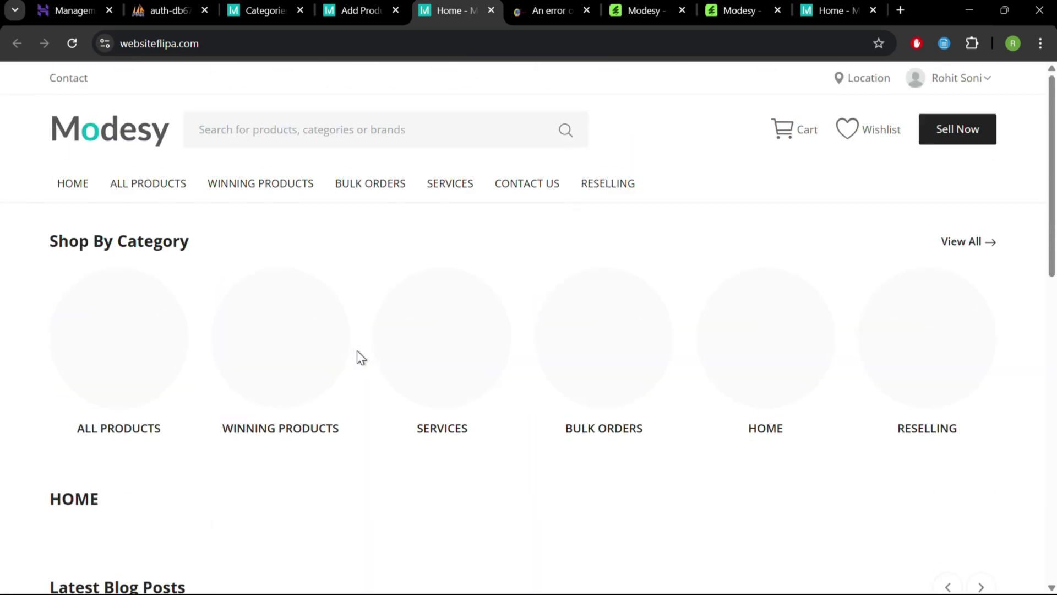
Go Back from the import error and reload phpMyAdmin, then glance over the admin and storefront pages
click(153, 5)
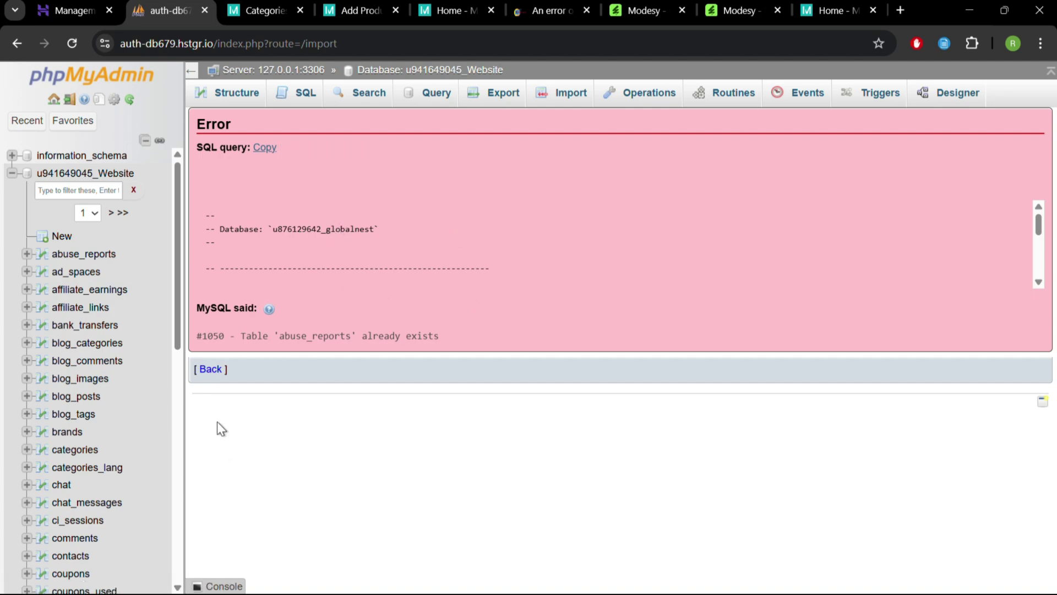
click(211, 369)
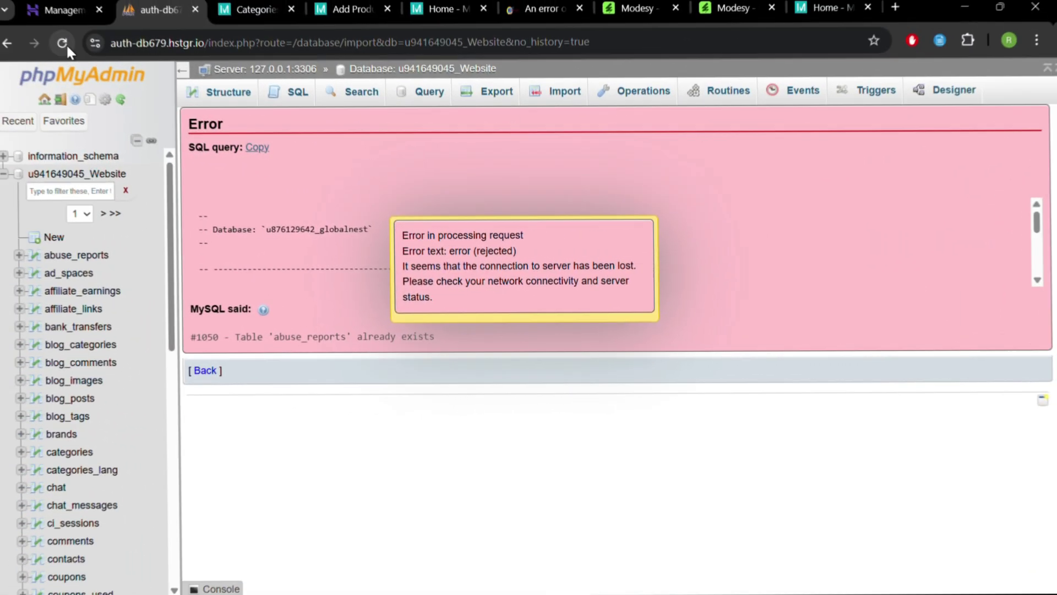
click(64, 44)
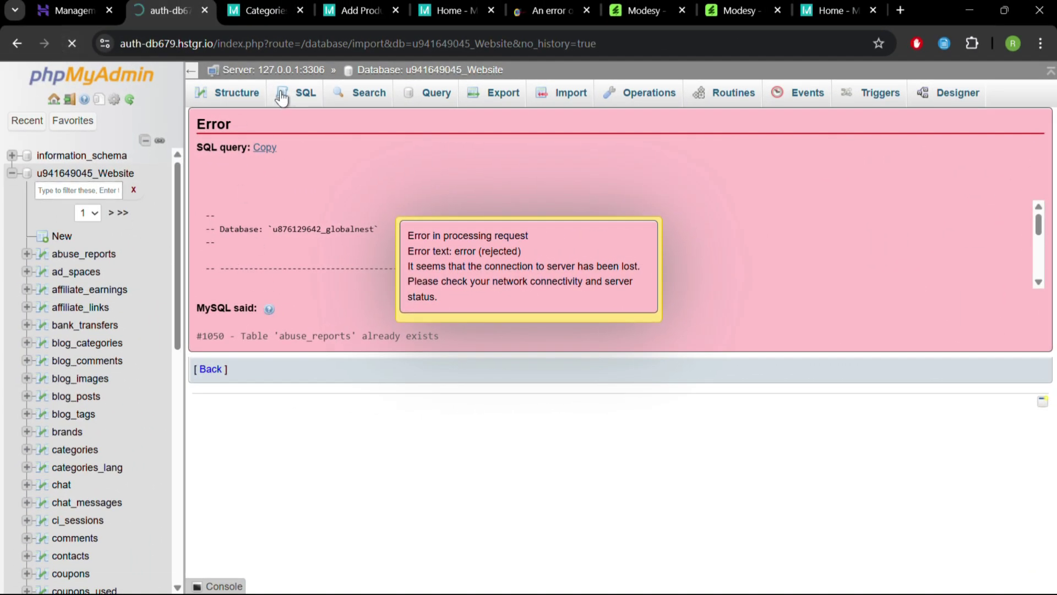
click(270, 6)
click(353, 8)
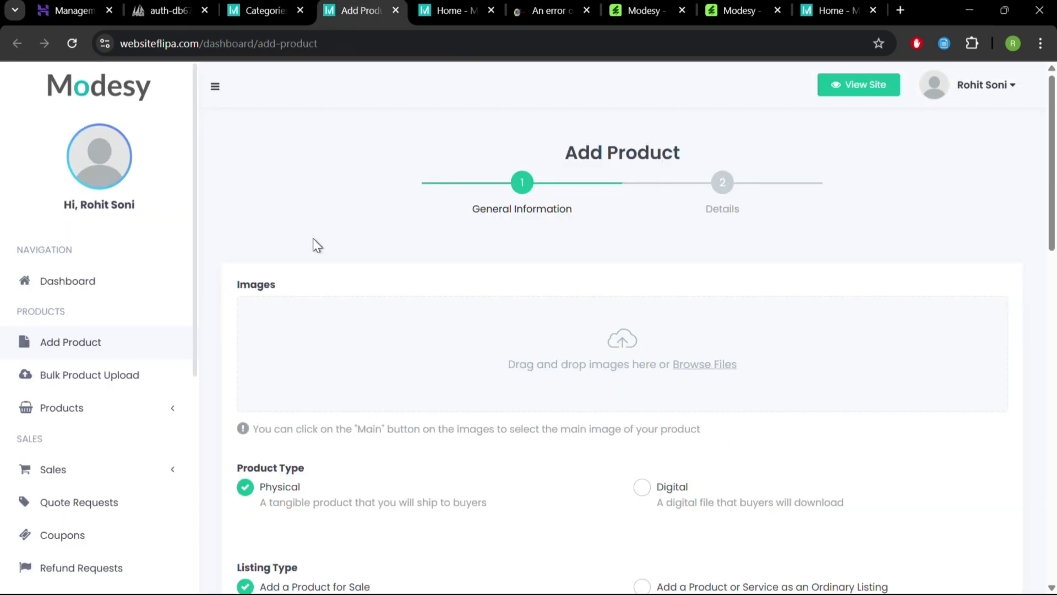
click(423, 10)
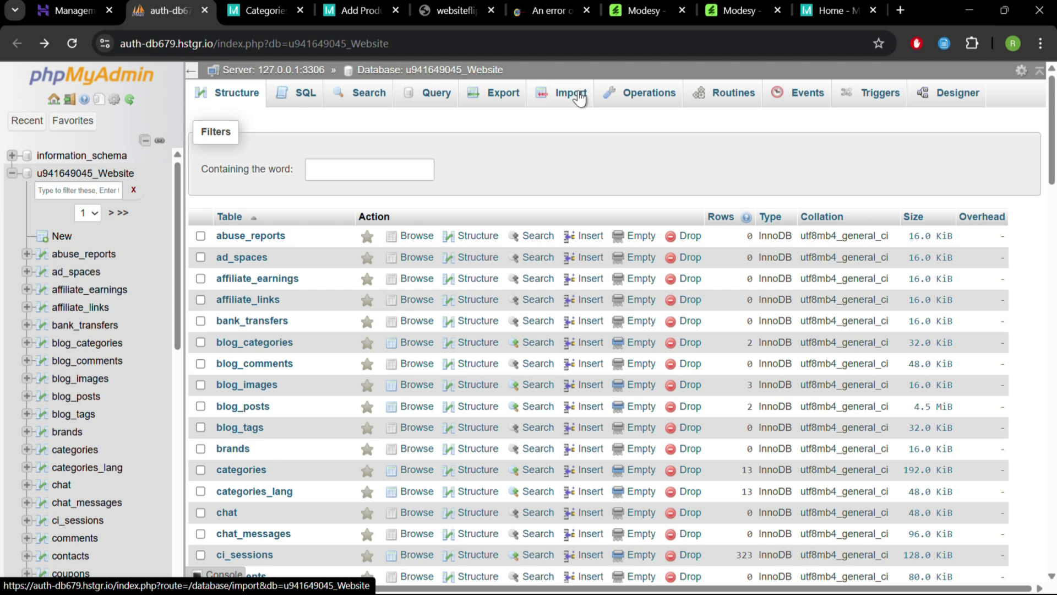
Compare the storefront against the Modesy demo store
scroll(80, 468, down, 3)
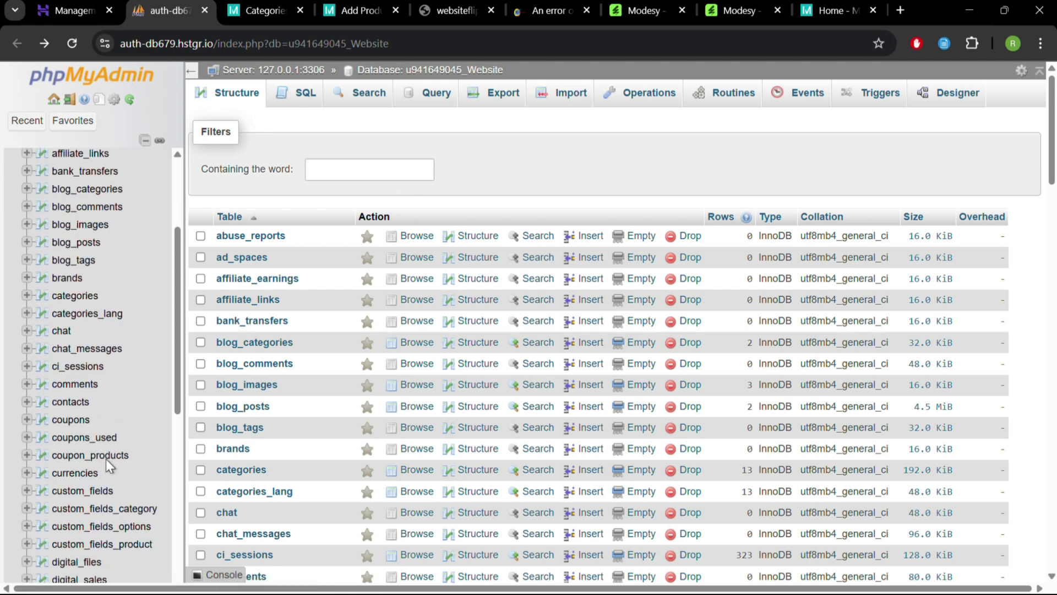
scroll(83, 386, up, 1)
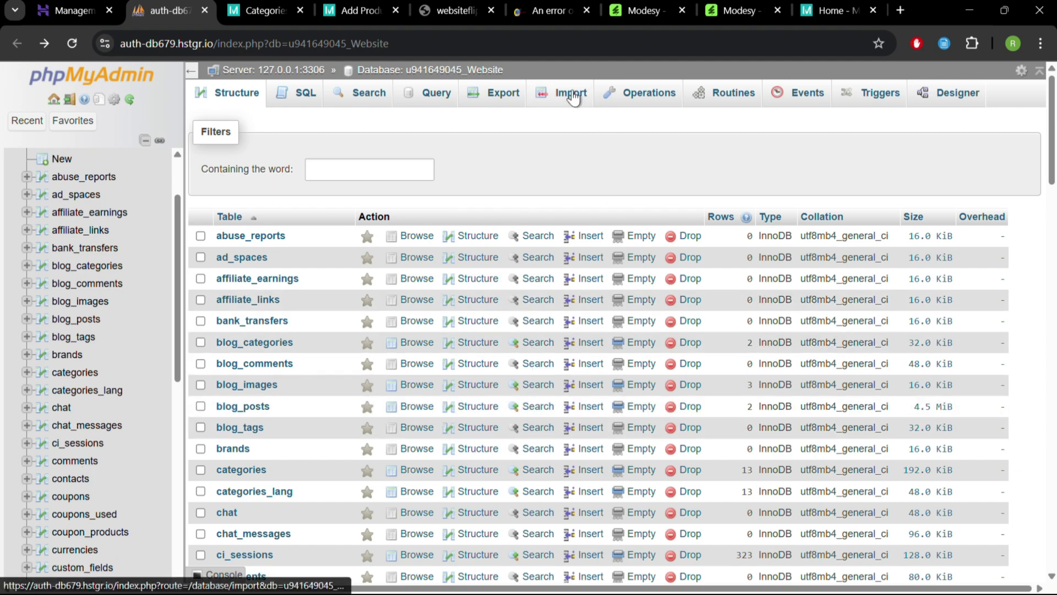
click(831, 4)
scroll(715, 325, down, 10)
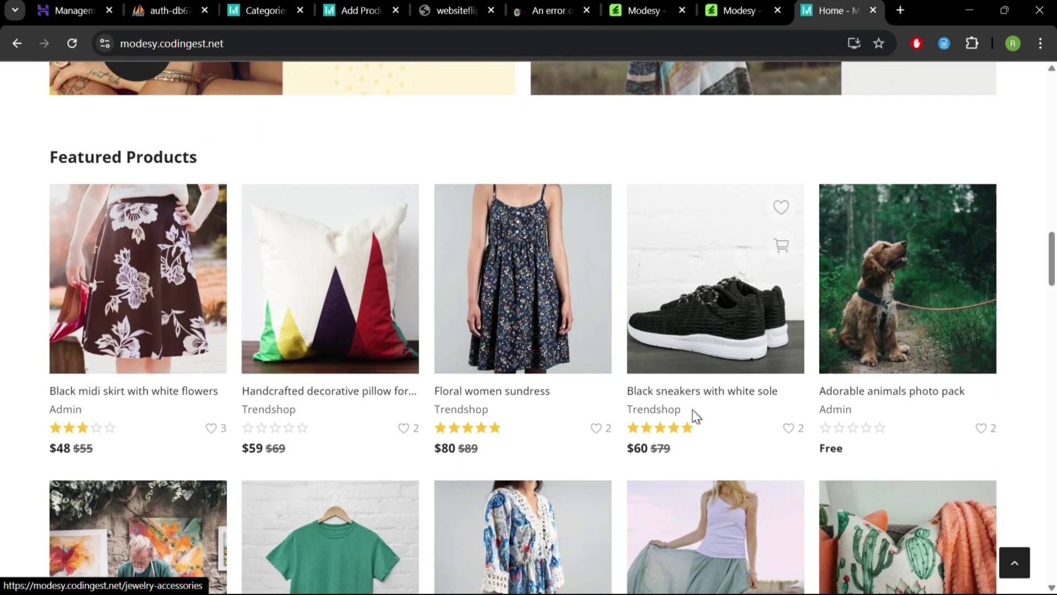
scroll(324, 352, up, 5)
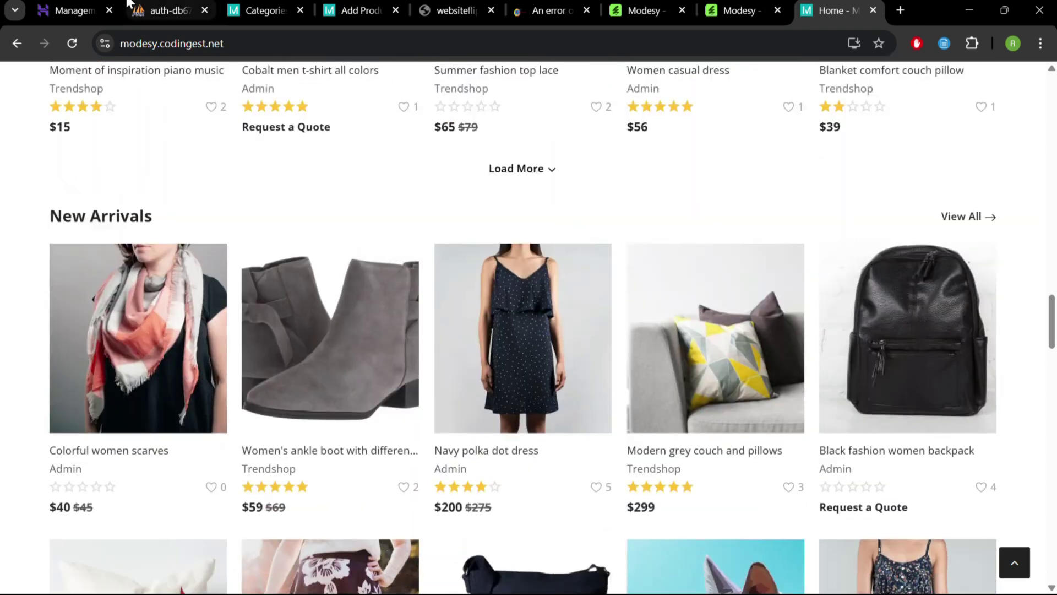
Review the admin Categories and Add Product pages, then return to Hostinger's MySQL Databases list
click(272, 5)
scroll(110, 154, up, 4)
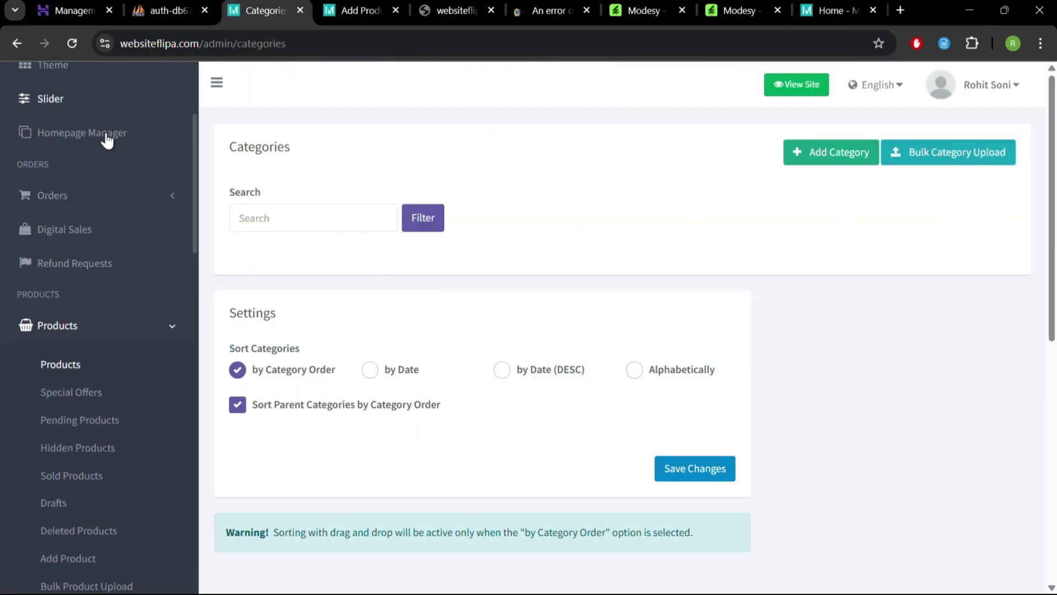
scroll(104, 193, down, 12)
scroll(125, 432, up, 3)
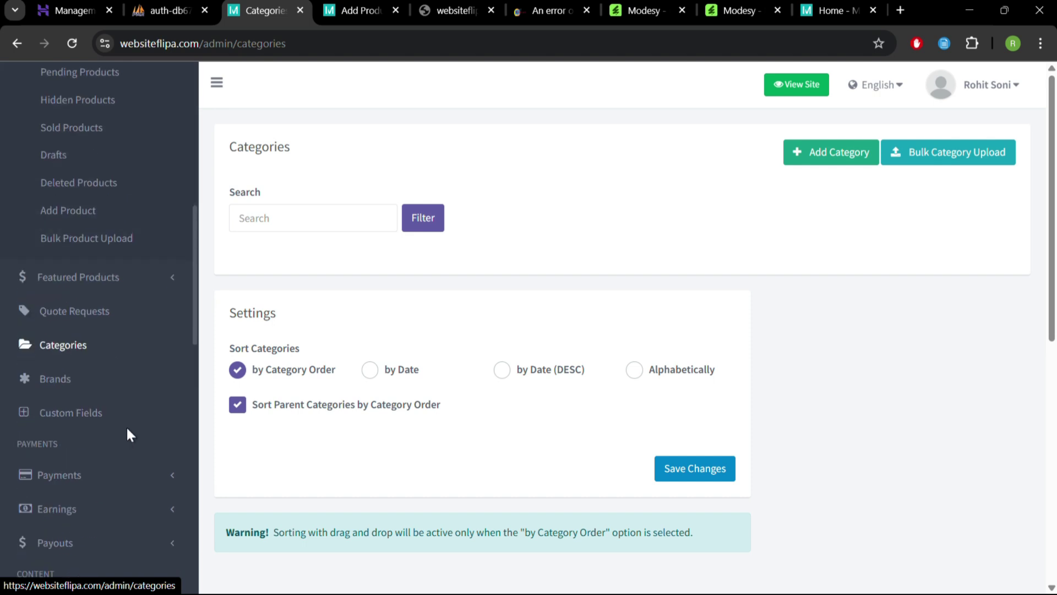
scroll(138, 419, down, 15)
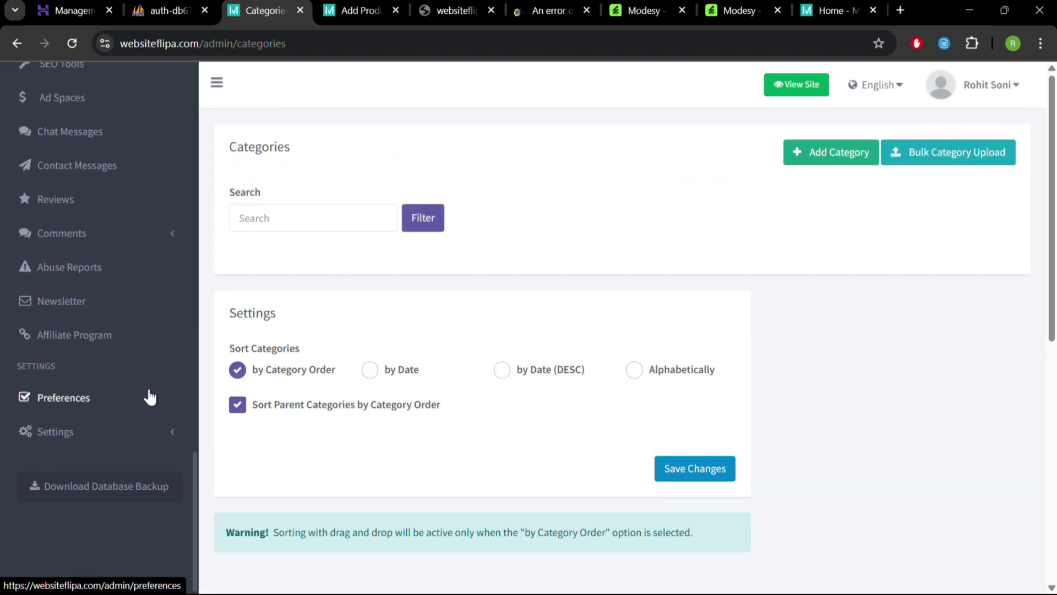
scroll(148, 396, up, 1)
scroll(355, 389, down, 3)
scroll(149, 462, down, 1)
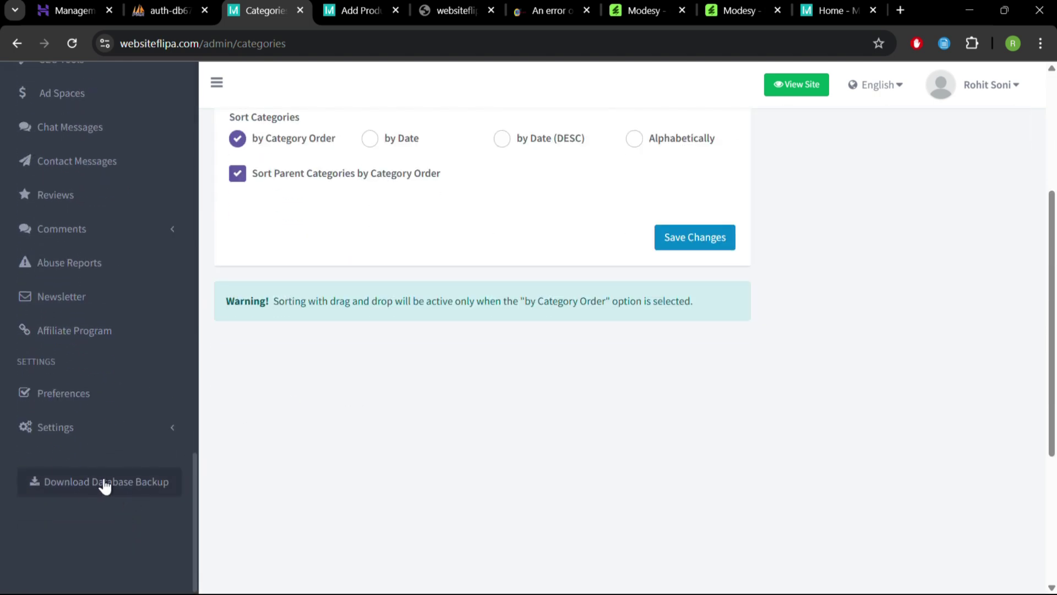
scroll(341, 440, up, 4)
scroll(159, 337, up, 15)
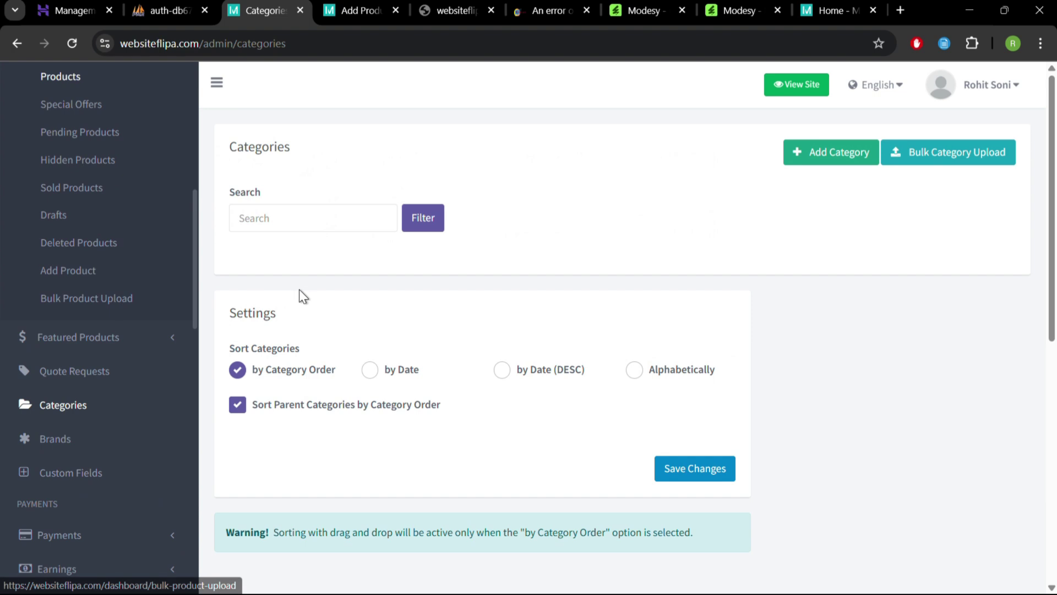
click(327, 8)
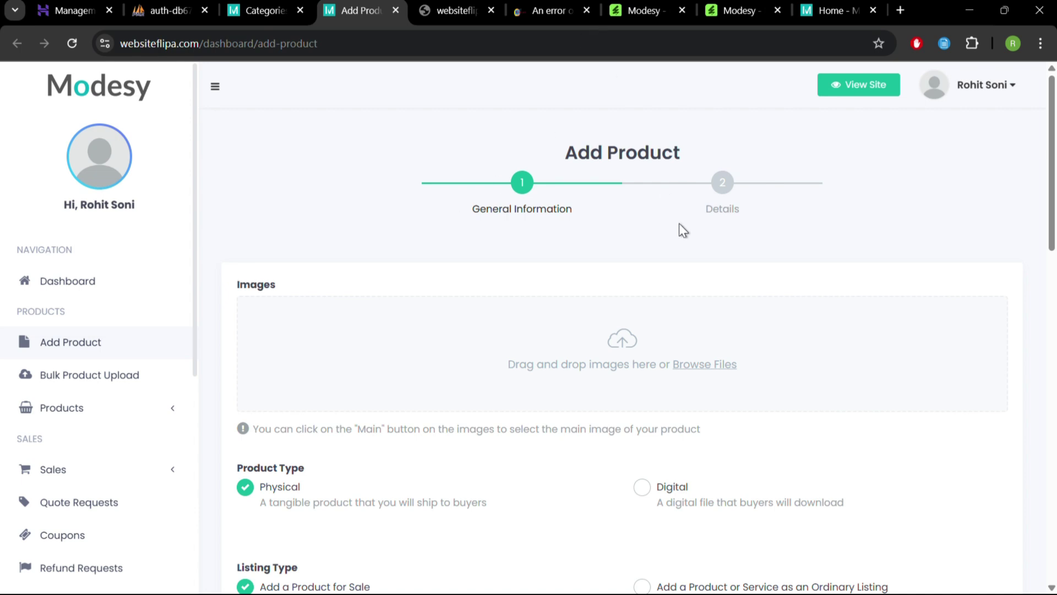
click(86, 4)
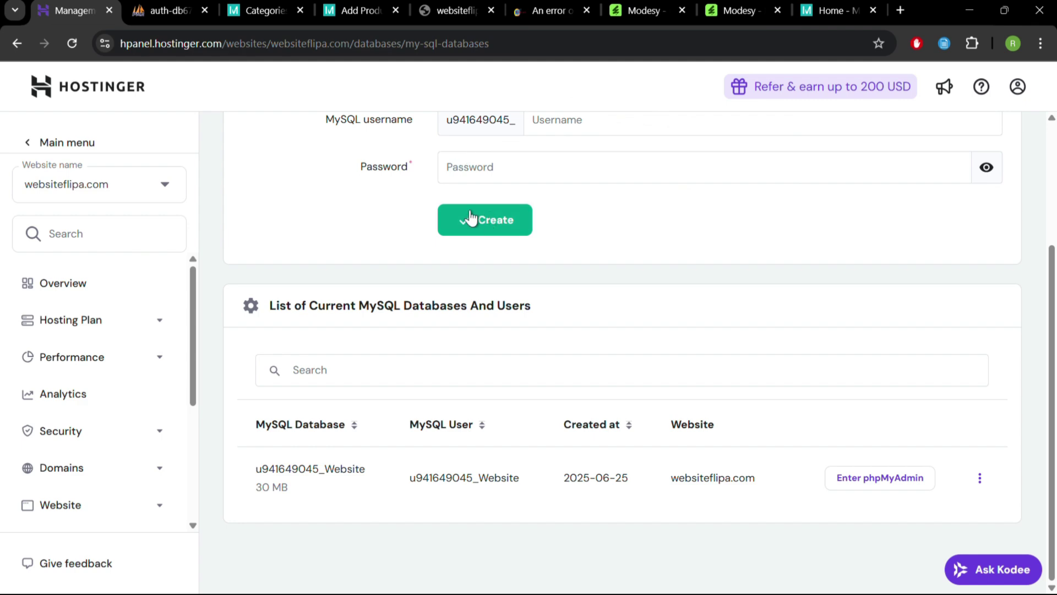
Recheck the admin categories page alongside the Modesy demo store
scroll(430, 231, up, 3)
scroll(760, 437, down, 3)
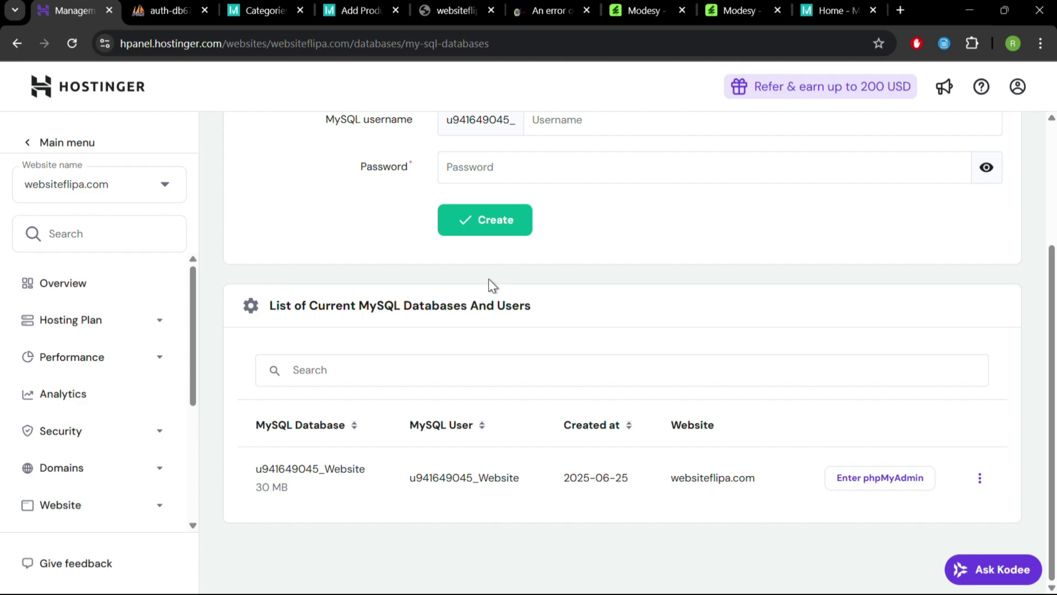
click(262, 11)
scroll(62, 175, up, 8)
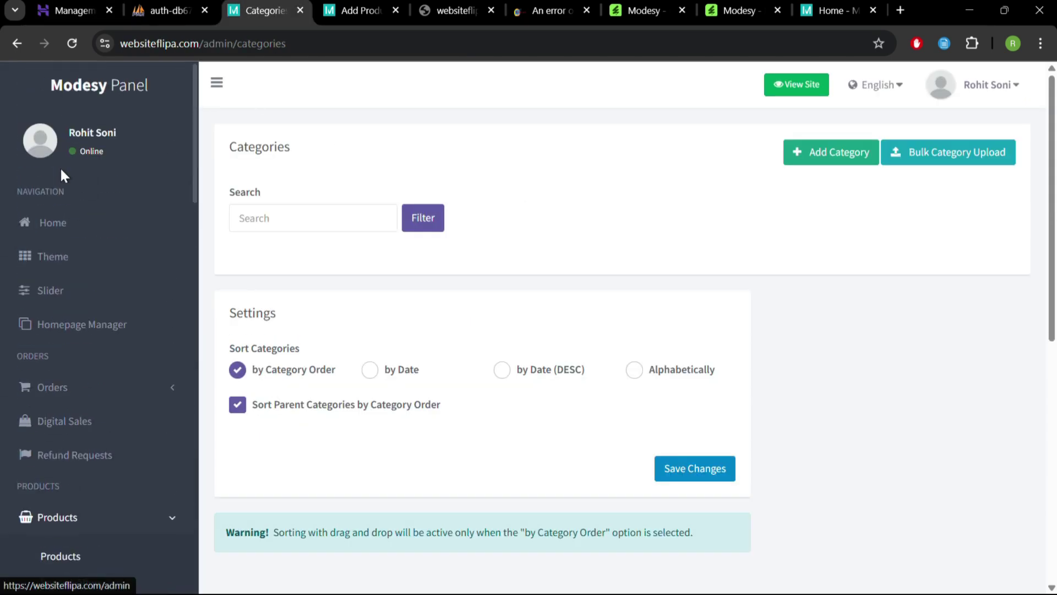
scroll(114, 438, down, 10)
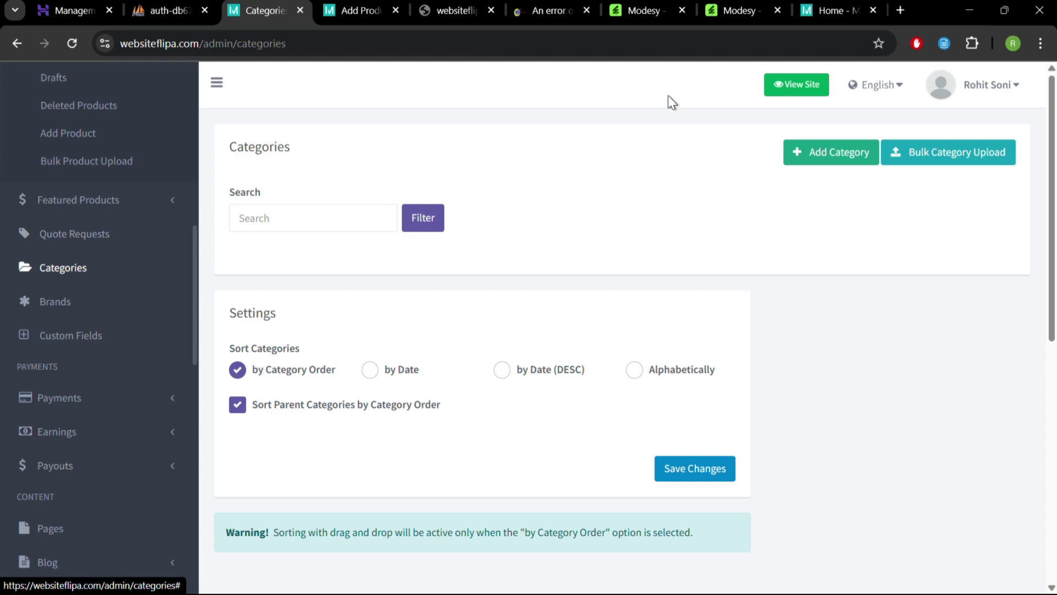
click(828, 17)
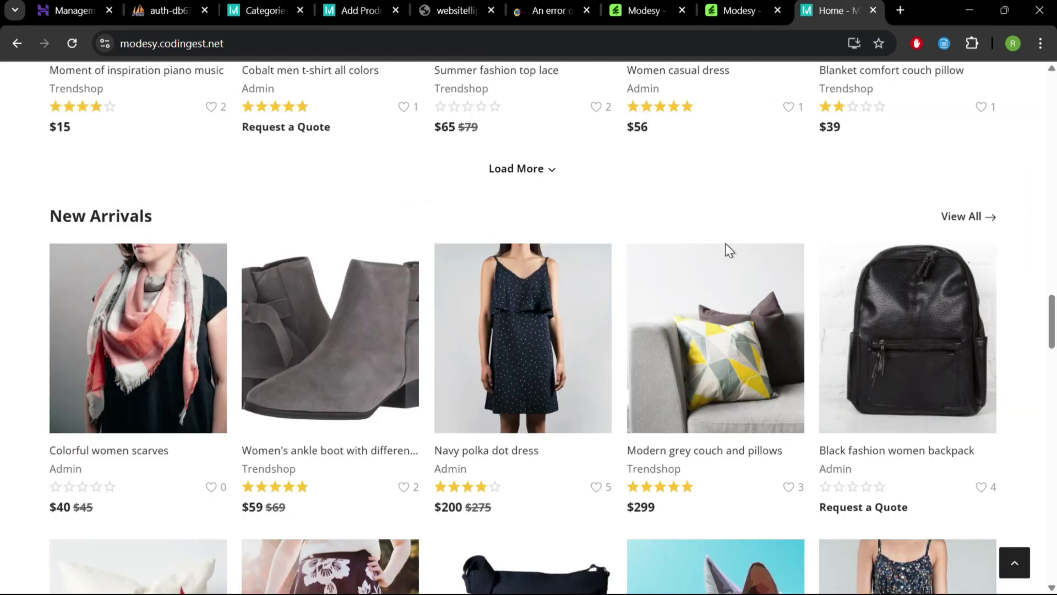
scroll(723, 292, up, 15)
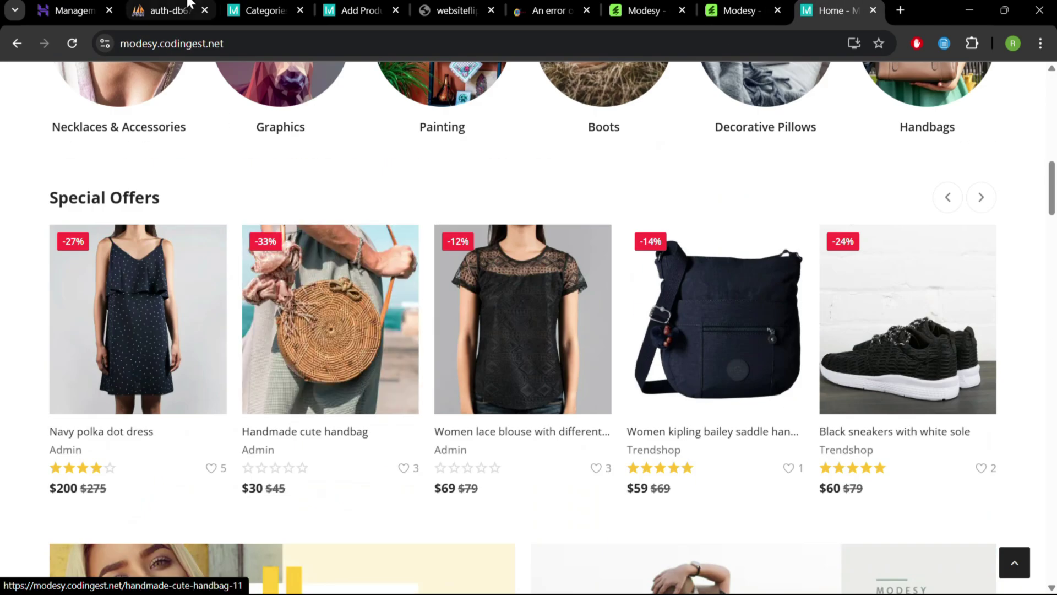
Check the site database in phpMyAdmin and hPanel, then view the demo's Shop By Category section
click(168, 11)
click(77, 11)
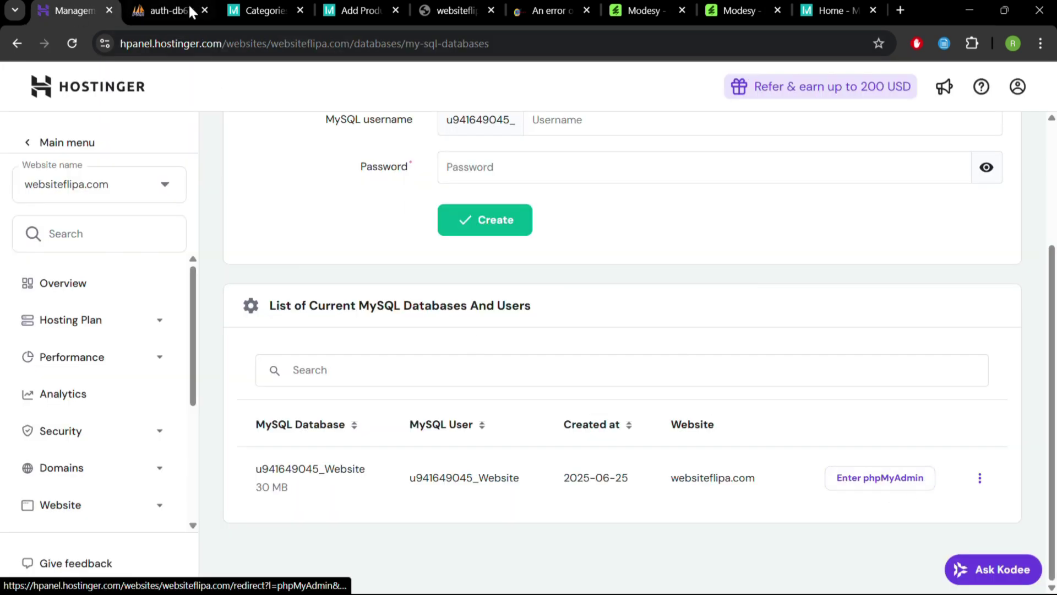
click(159, 8)
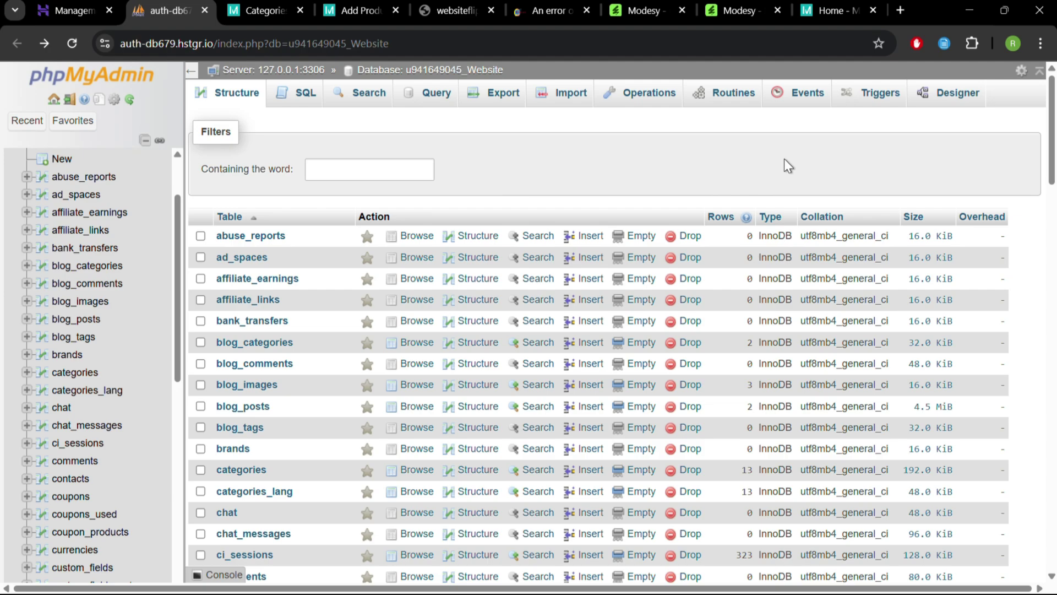
click(834, 10)
scroll(767, 309, up, 6)
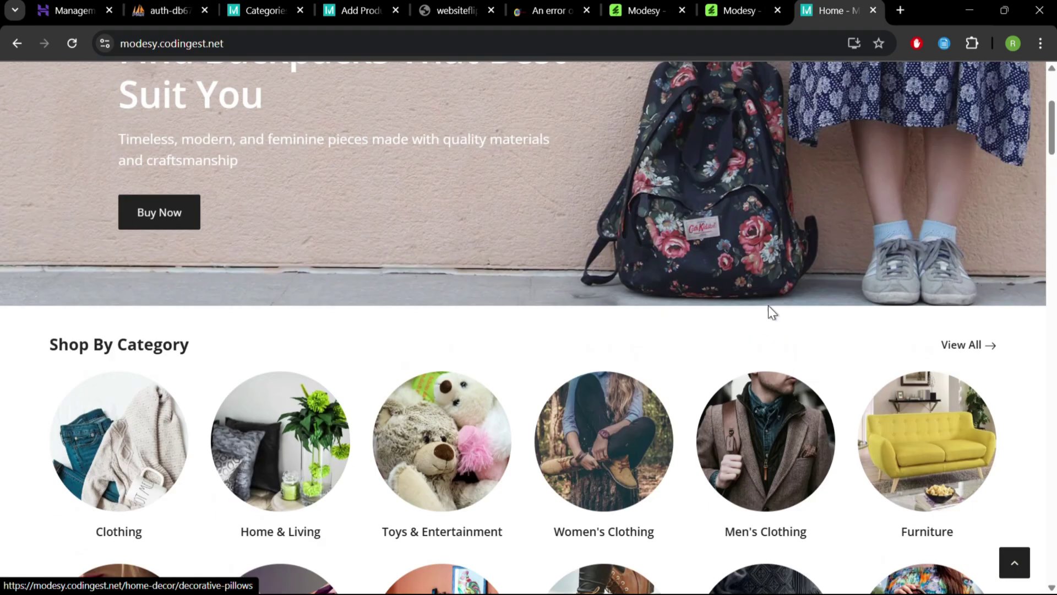
scroll(769, 308, down, 10)
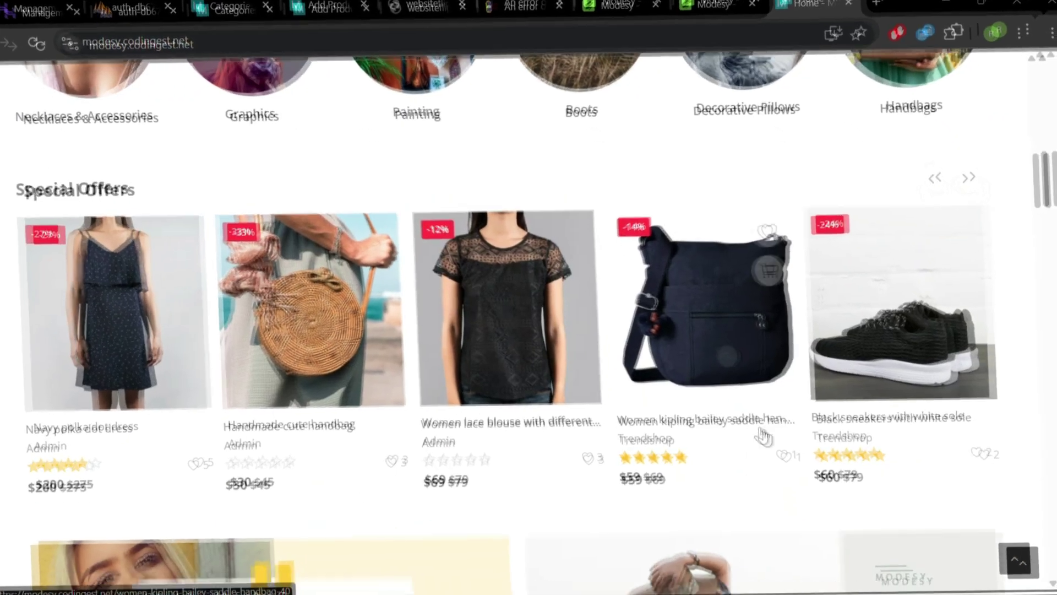
scroll(762, 436, up, 10)
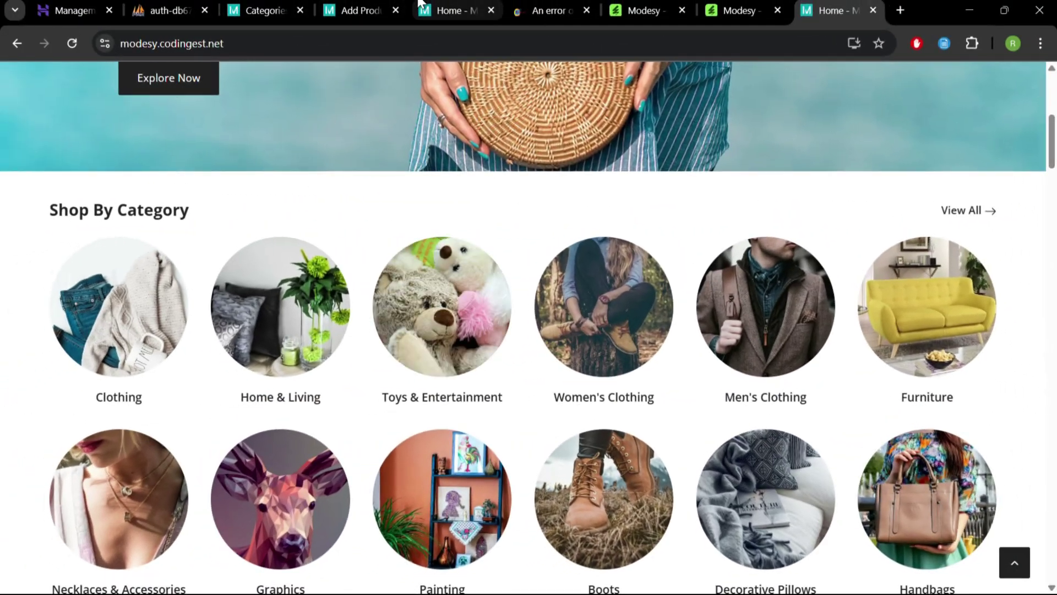
Review the websiteflipa.com storefront's empty category circles and blog posts
click(420, 5)
scroll(212, 308, down, 10)
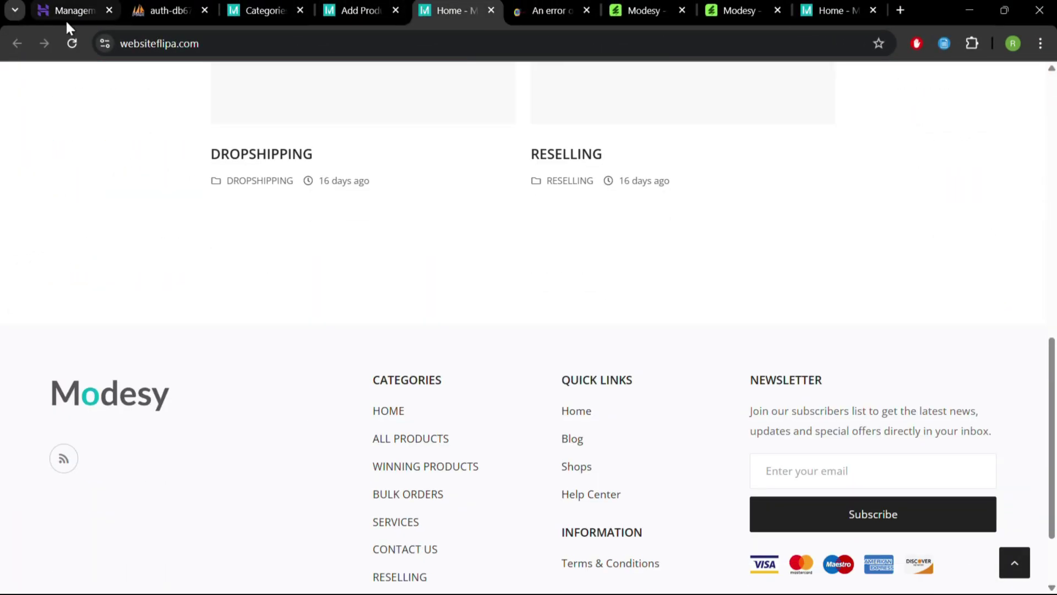
scroll(267, 408, down, 2)
scroll(582, 460, up, 15)
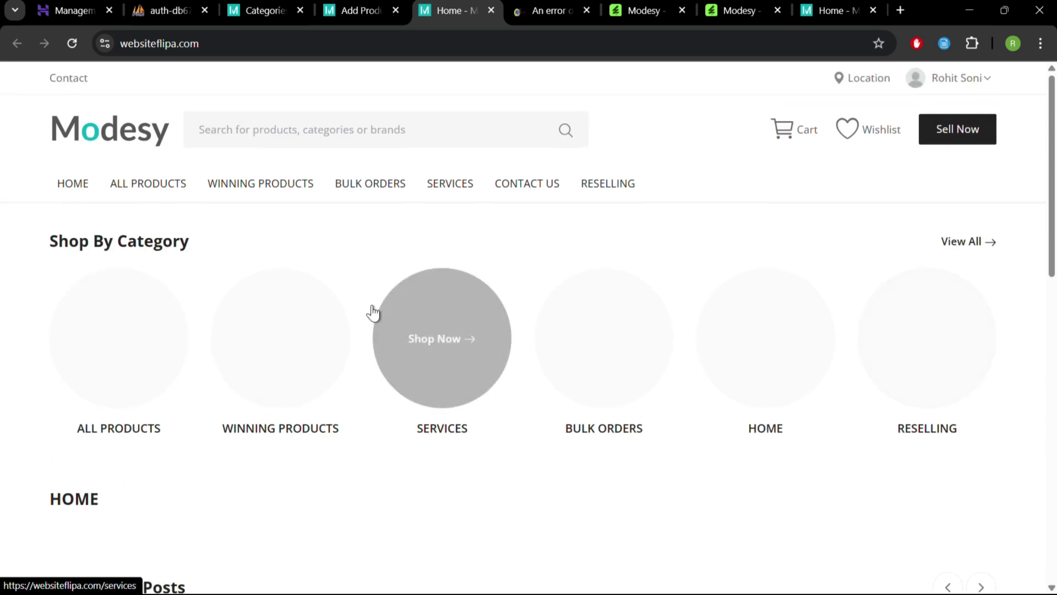
scroll(587, 374, down, 4)
scroll(586, 380, down, 4)
scroll(590, 331, up, 8)
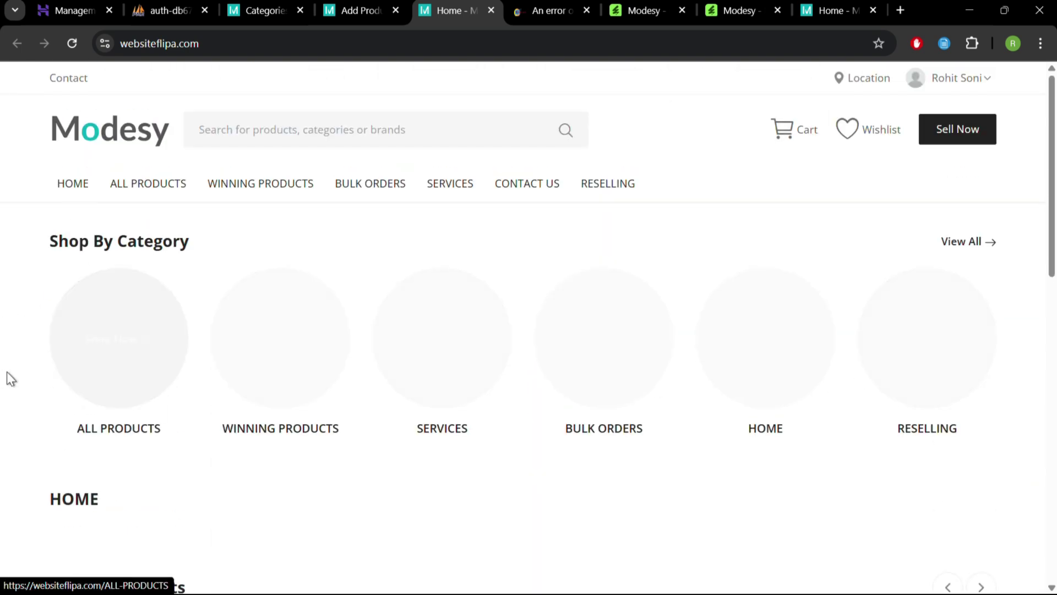
scroll(688, 336, down, 1)
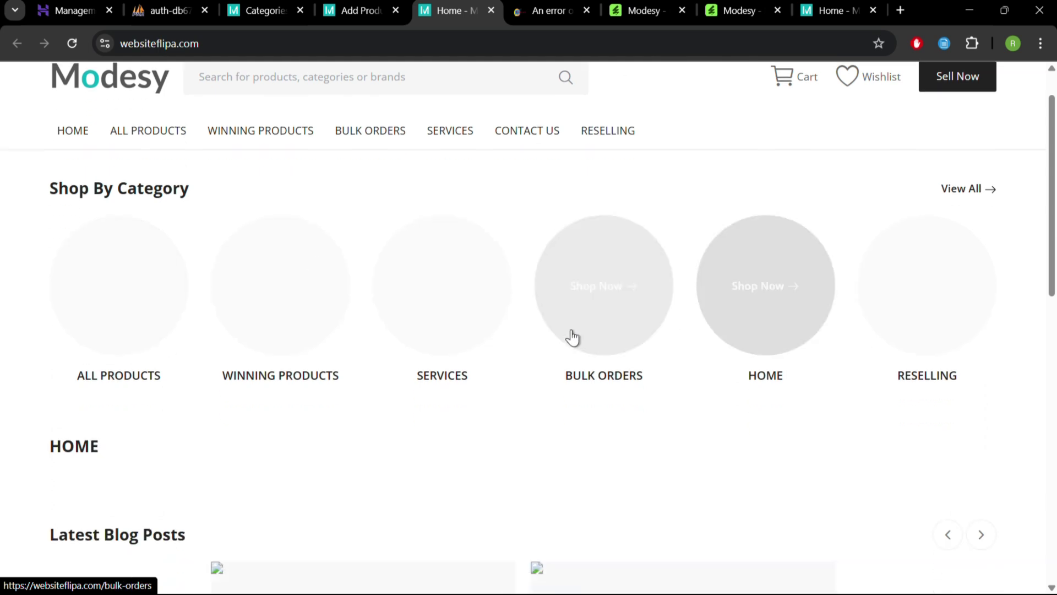
scroll(330, 275, up, 1)
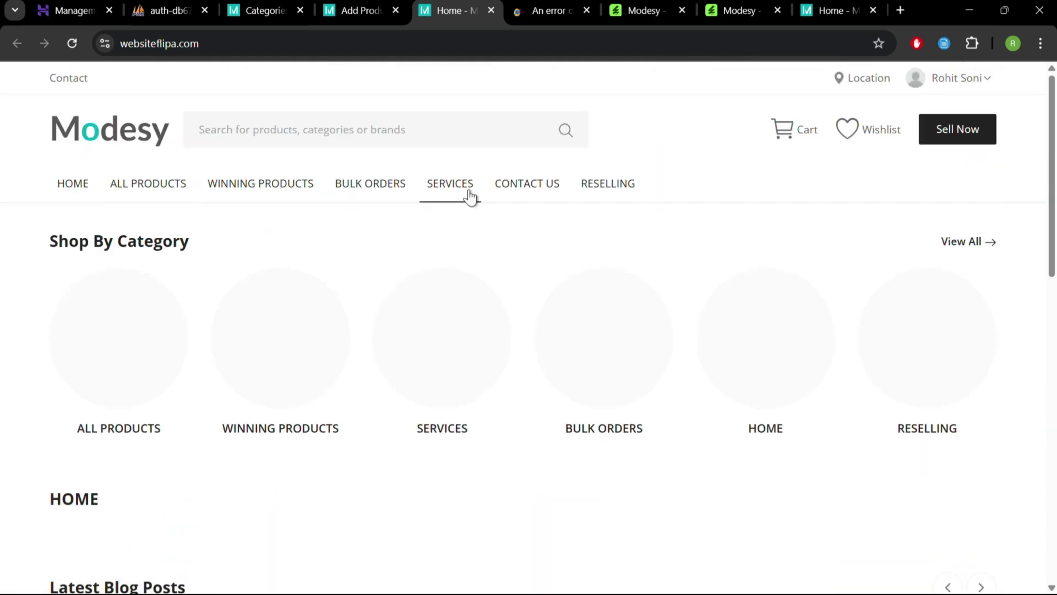
scroll(498, 408, down, 4)
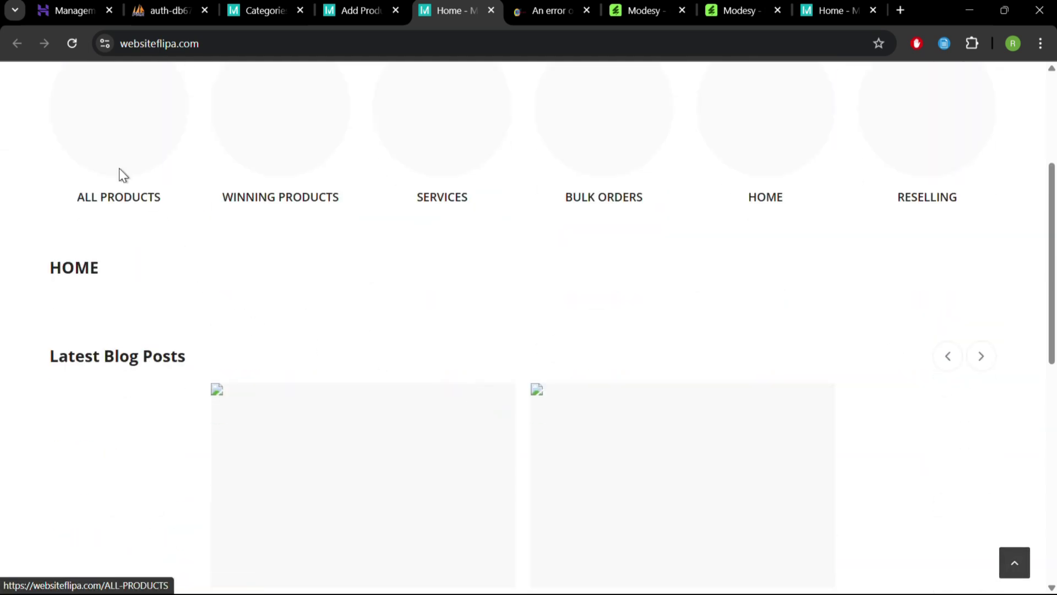
scroll(491, 356, down, 5)
scroll(272, 305, up, 4)
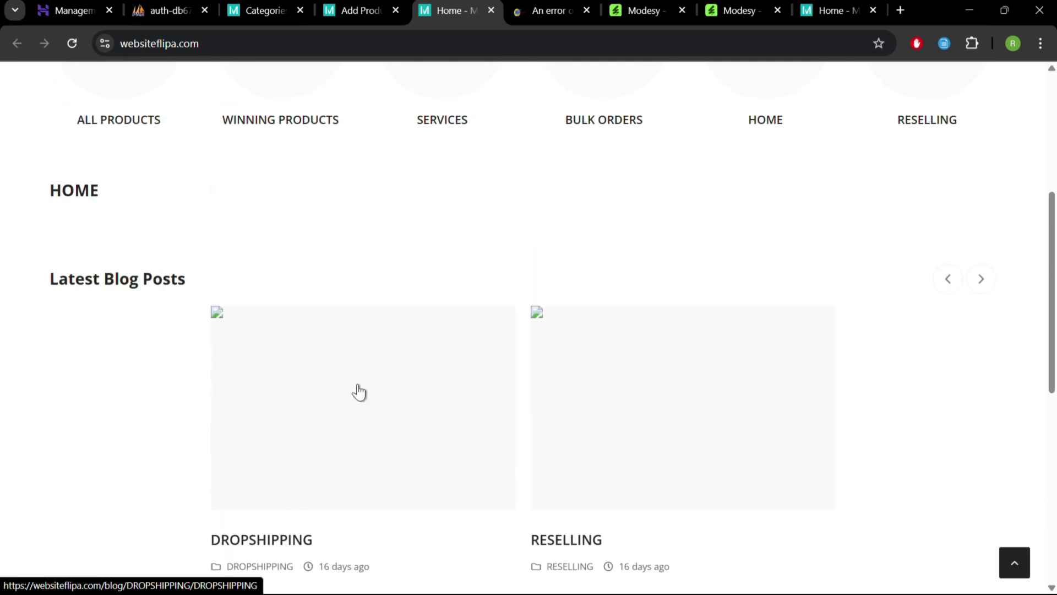
scroll(359, 392, down, 9)
scroll(398, 354, up, 5)
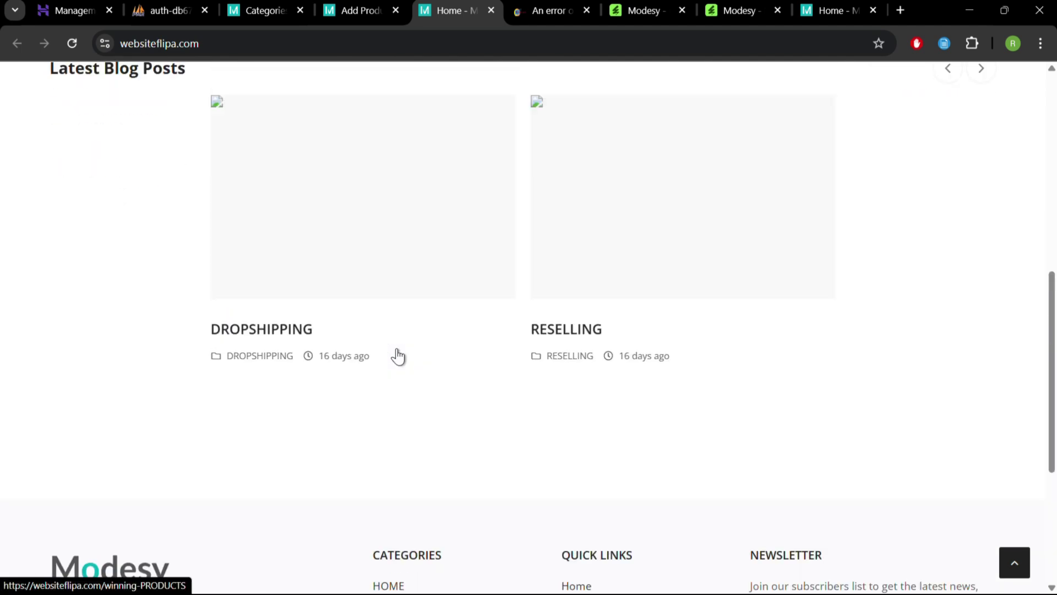
scroll(399, 356, up, 3)
Reload the storefront, recheck it, and return to the phpMyAdmin table list
click(72, 43)
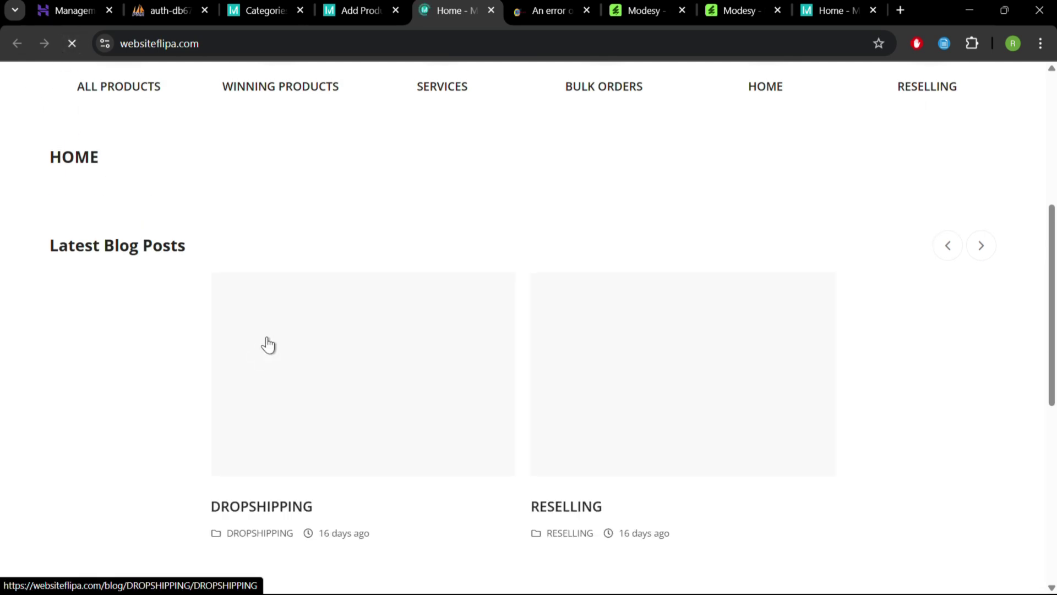
scroll(266, 345, up, 6)
scroll(484, 342, down, 8)
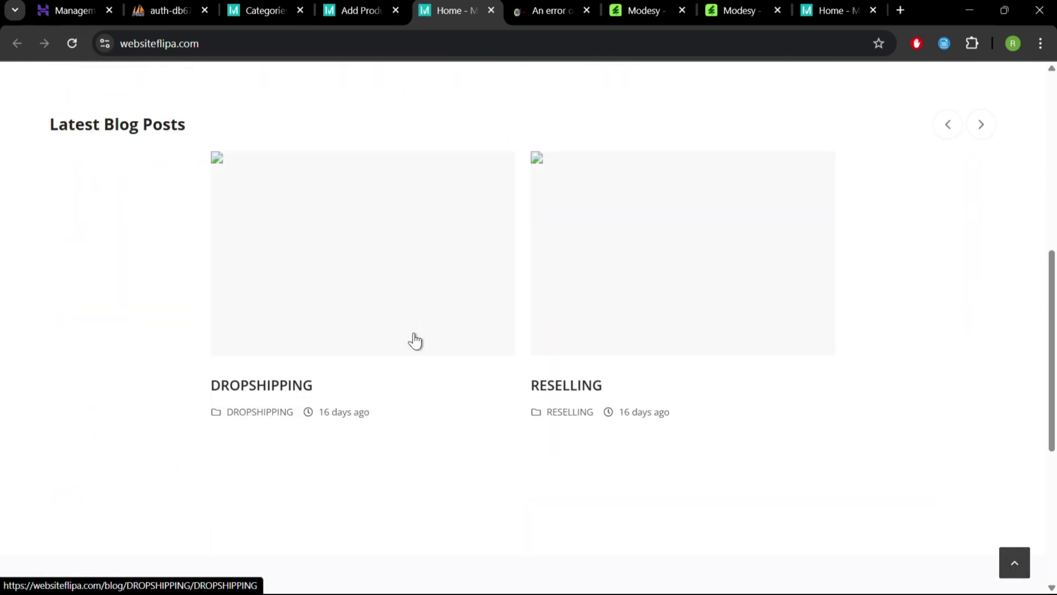
scroll(415, 342, up, 4)
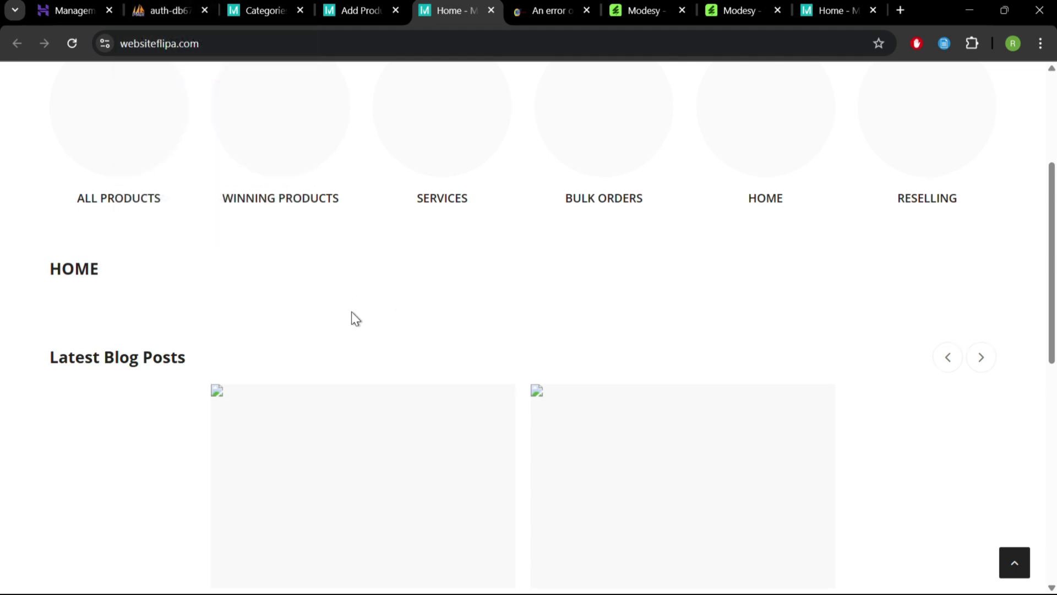
scroll(352, 316, up, 4)
key(ctrl+2)
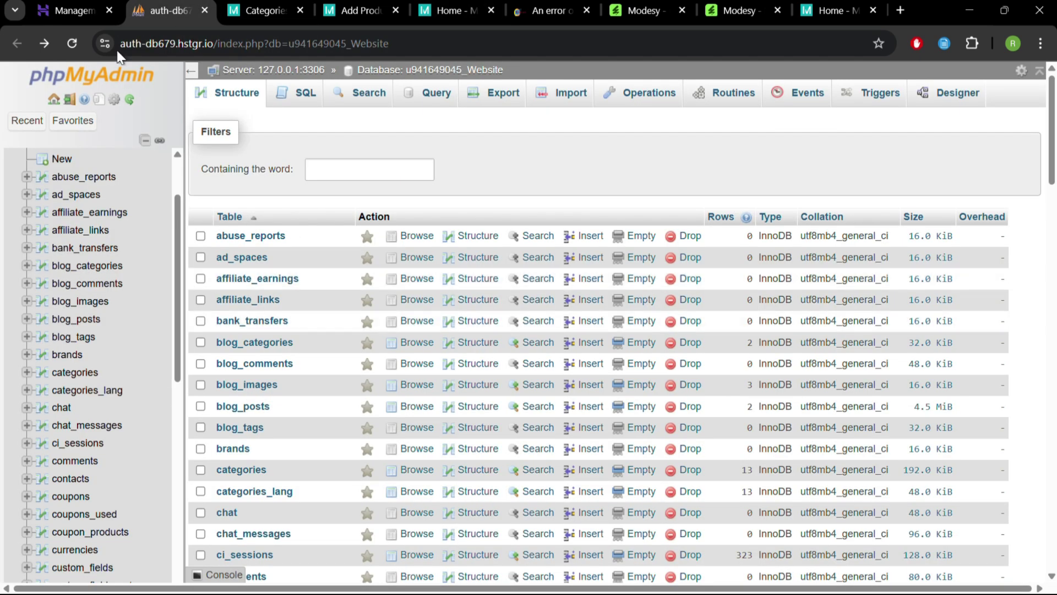
Select the GlobalNest SQL dump file on the database's phpMyAdmin import page
click(84, 17)
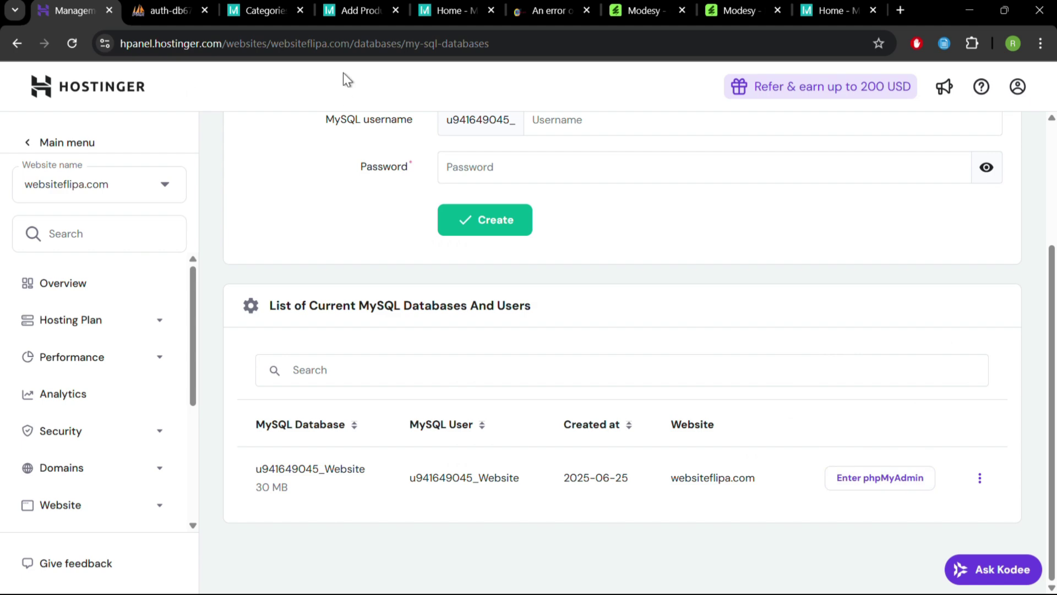
click(142, 4)
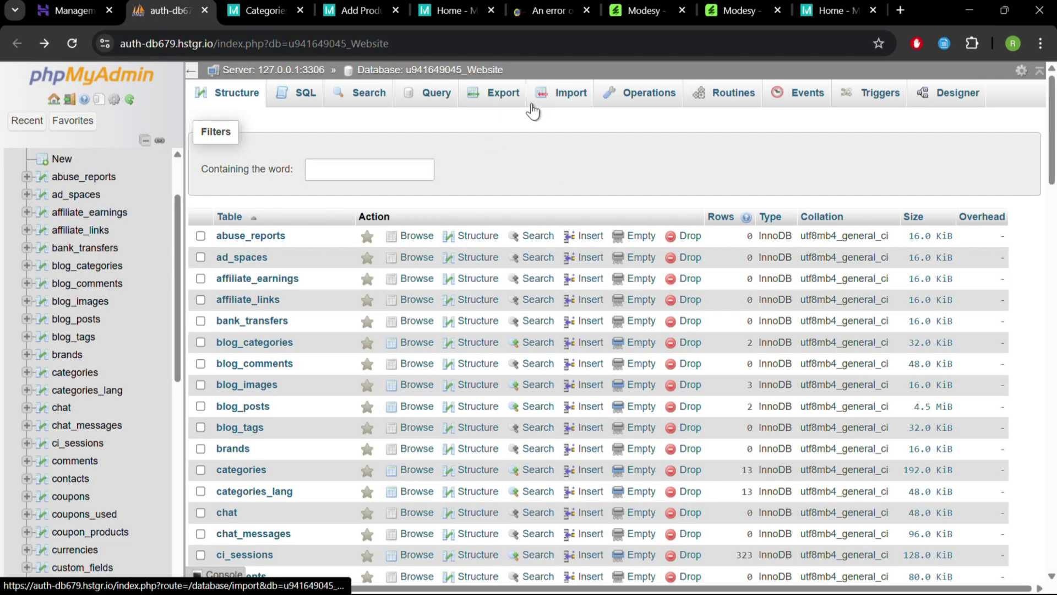
click(550, 101)
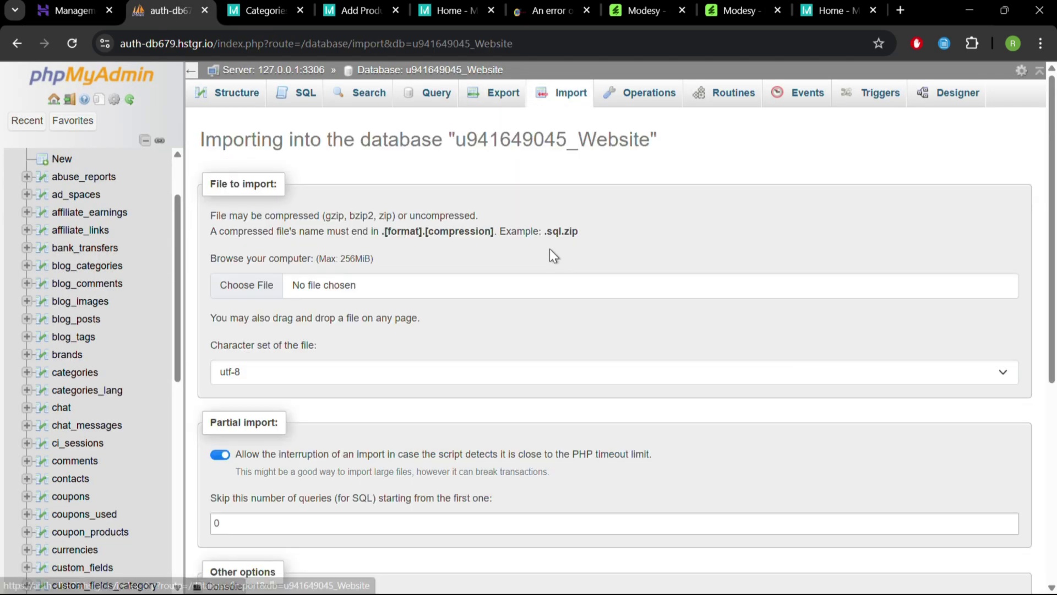
click(253, 288)
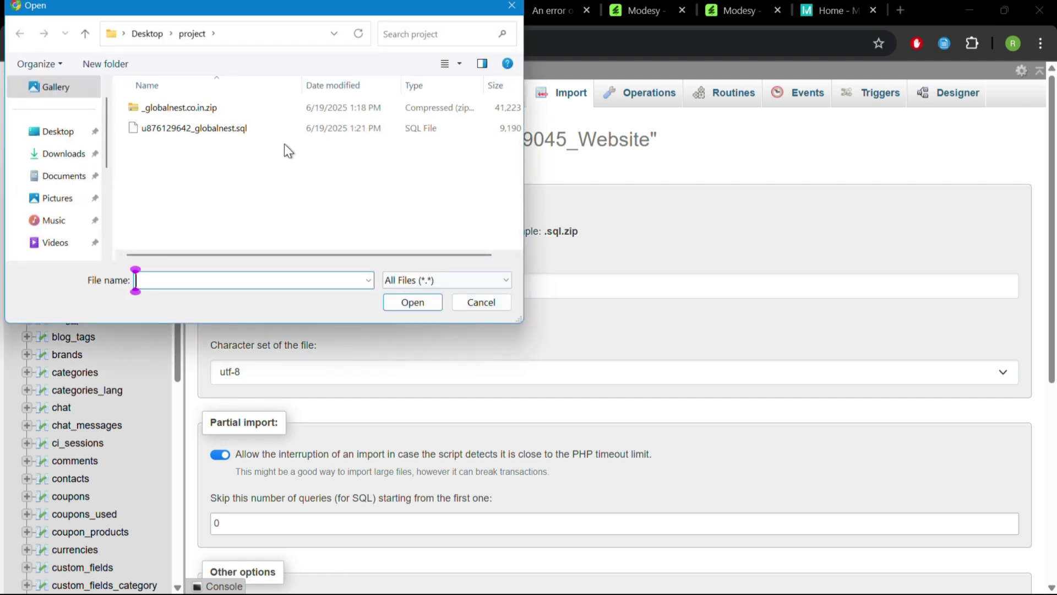
click(238, 127)
click(435, 303)
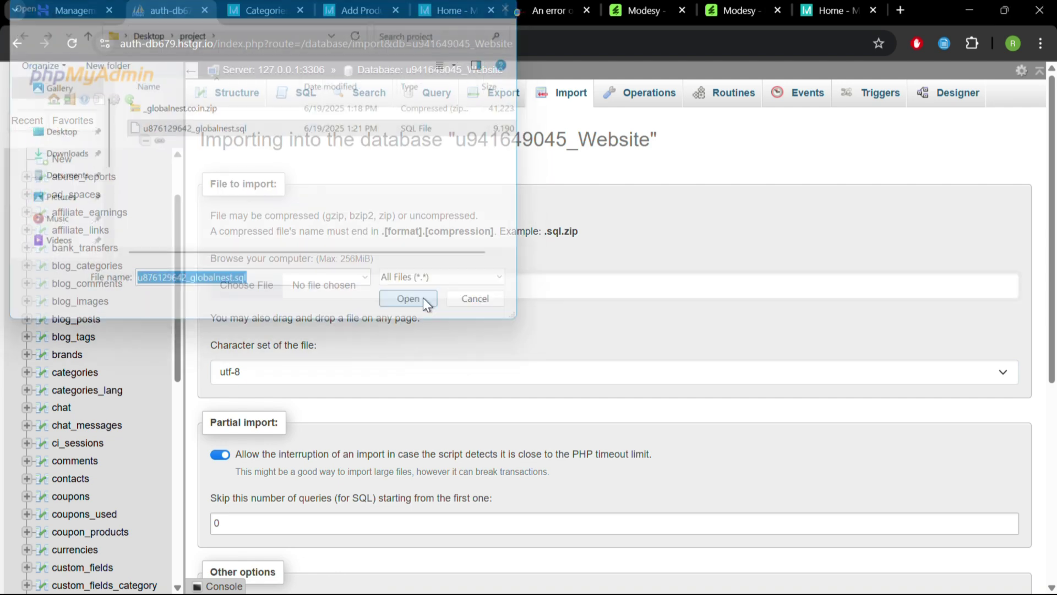
scroll(474, 414, down, 5)
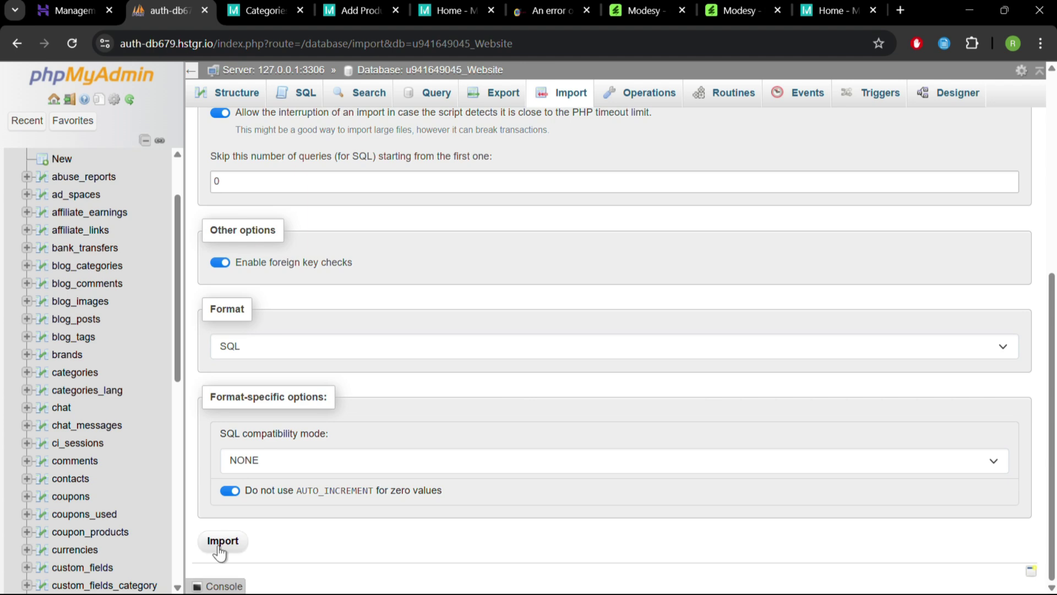
scroll(606, 333, up, 5)
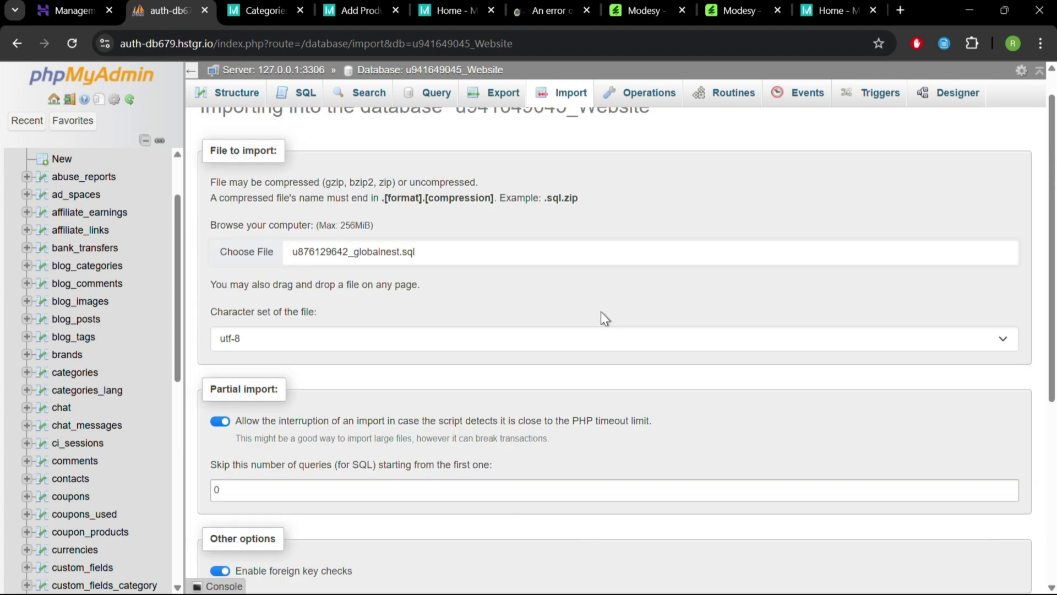
Glance at the admin categories page and storefront home, then open a new browser tab
click(245, 7)
click(431, 5)
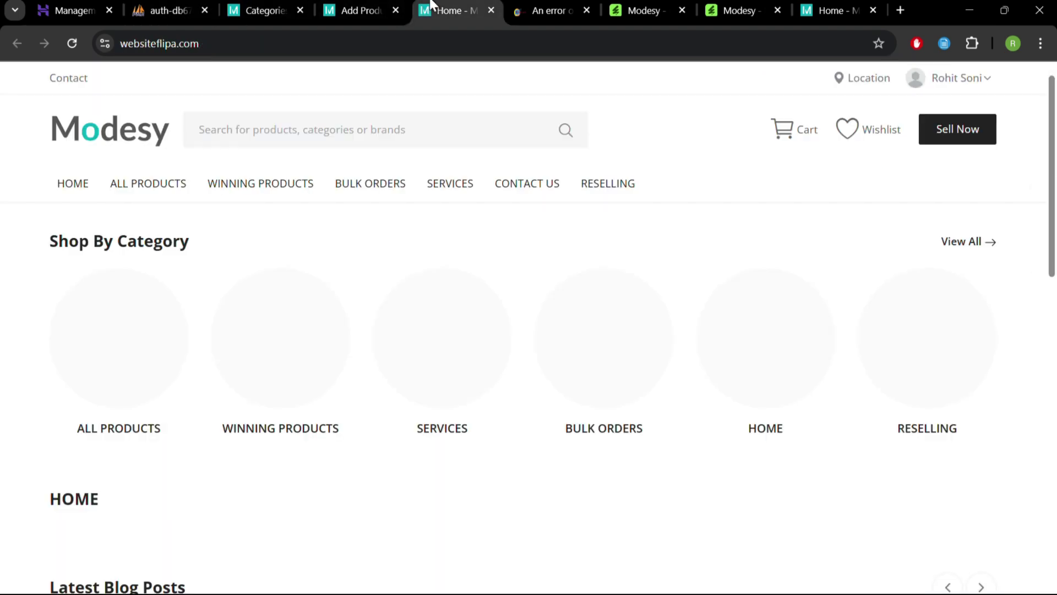
scroll(460, 355, down, 8)
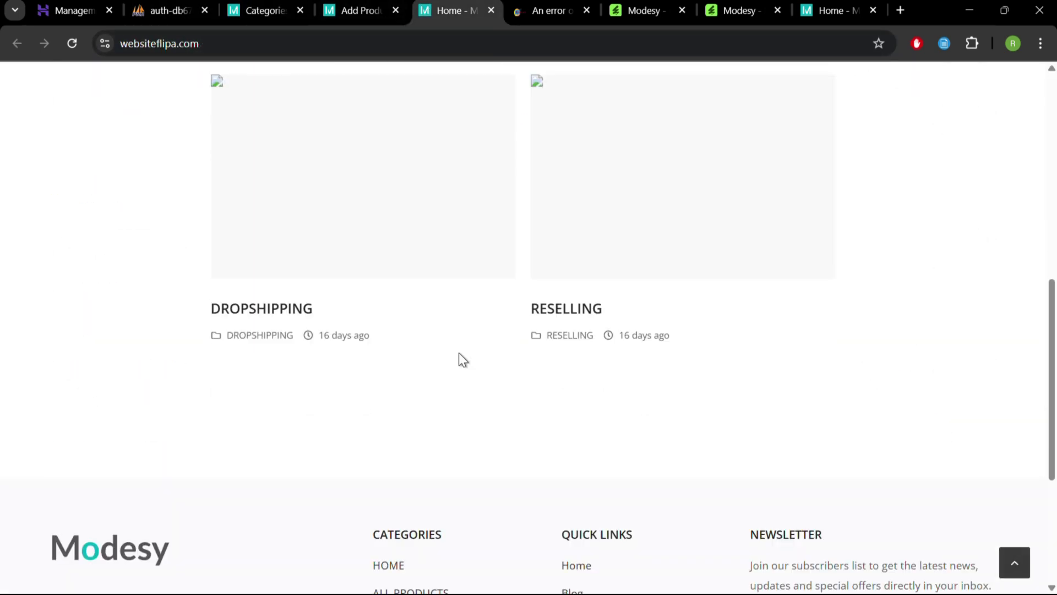
scroll(462, 359, up, 8)
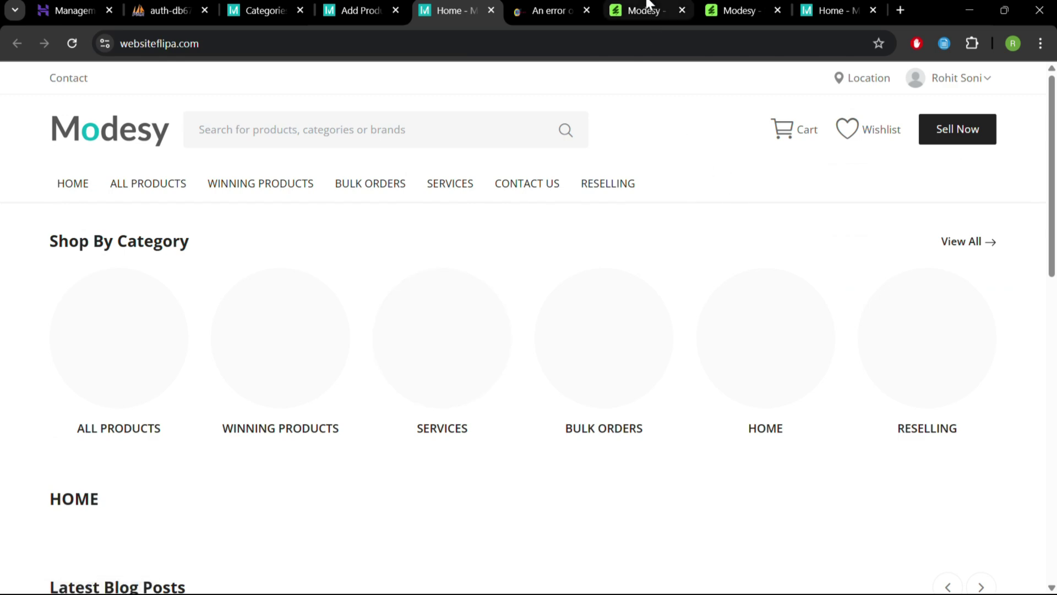
click(900, 10)
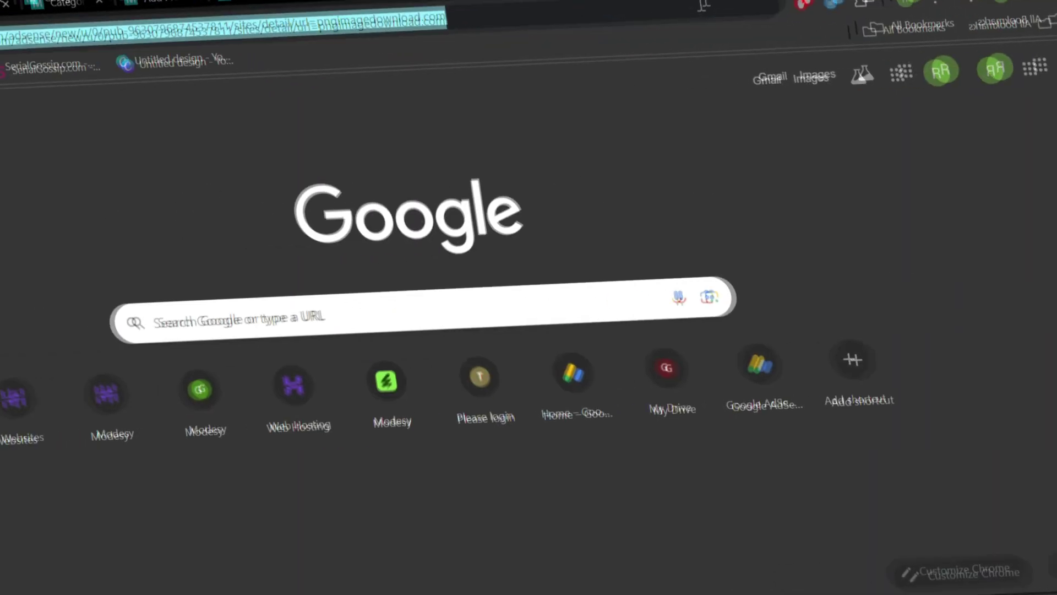
Load globalnest.co.in and scroll through its live store homepage
text(gl)
key(Return)
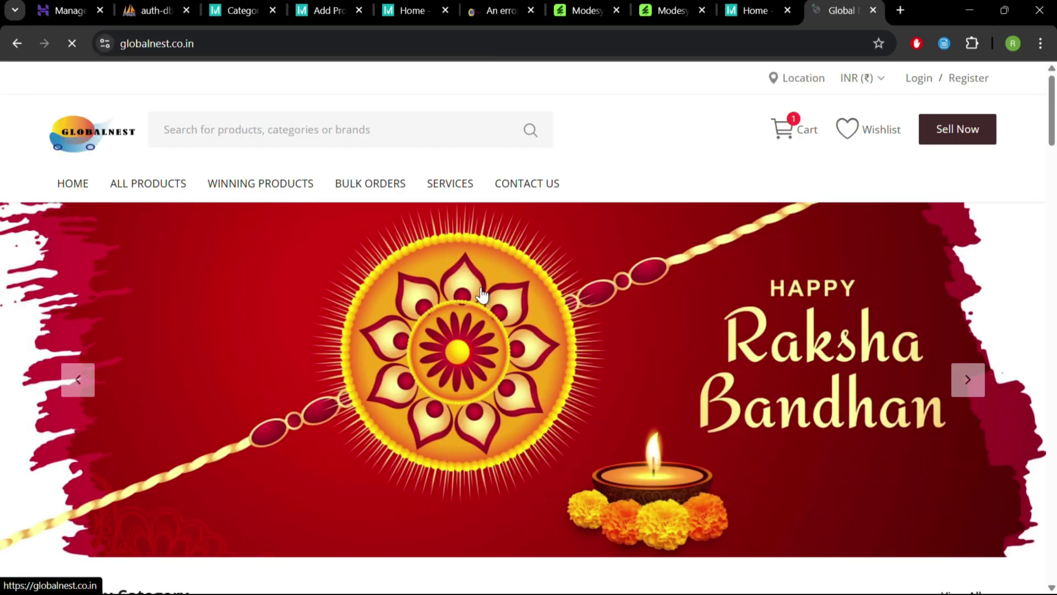
scroll(481, 297, down, 20)
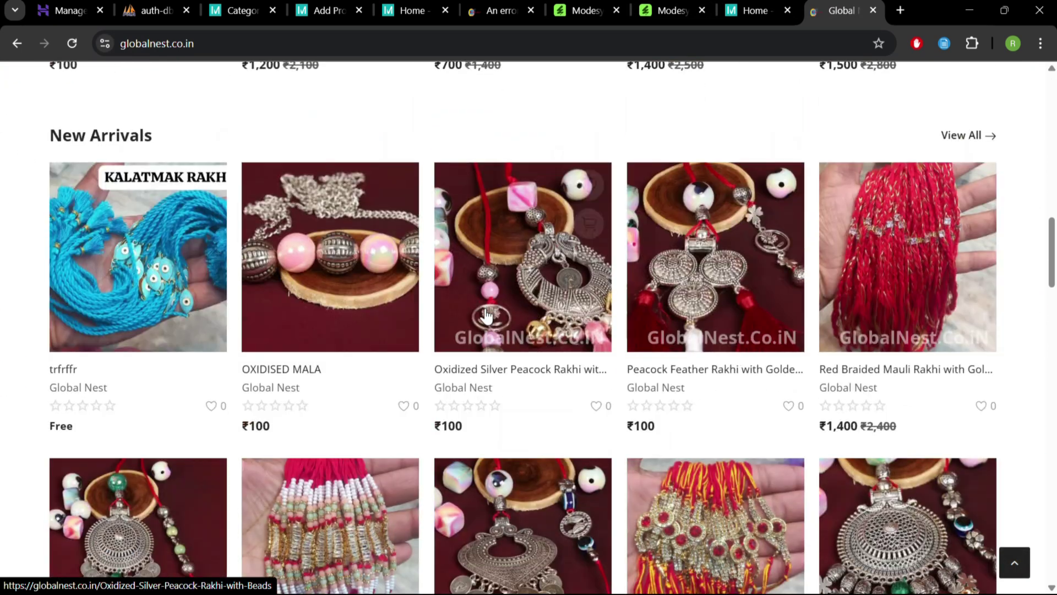
scroll(485, 311, down, 15)
scroll(487, 305, up, 20)
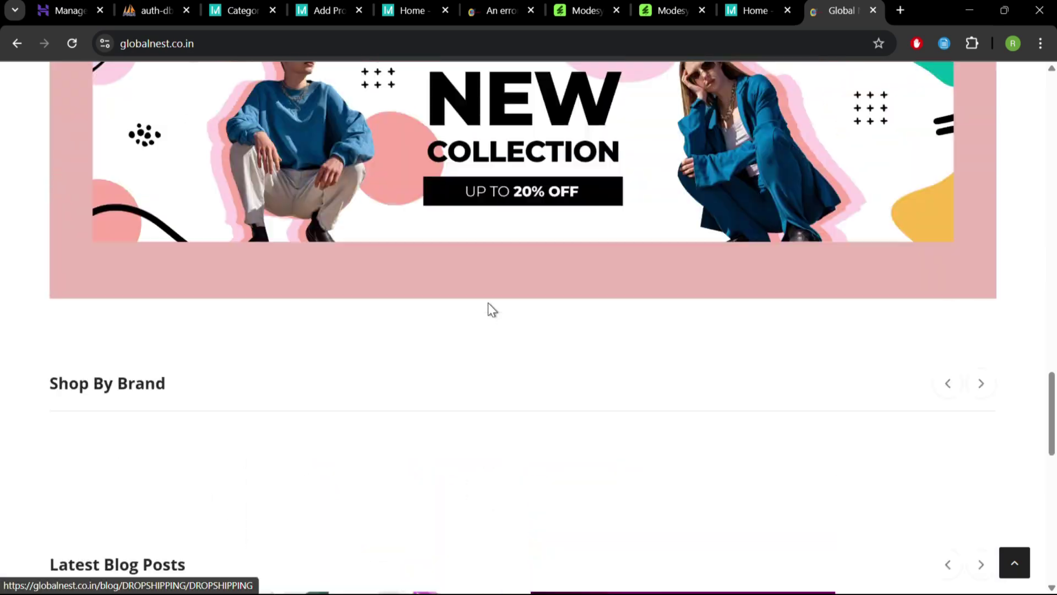
scroll(491, 306, up, 12)
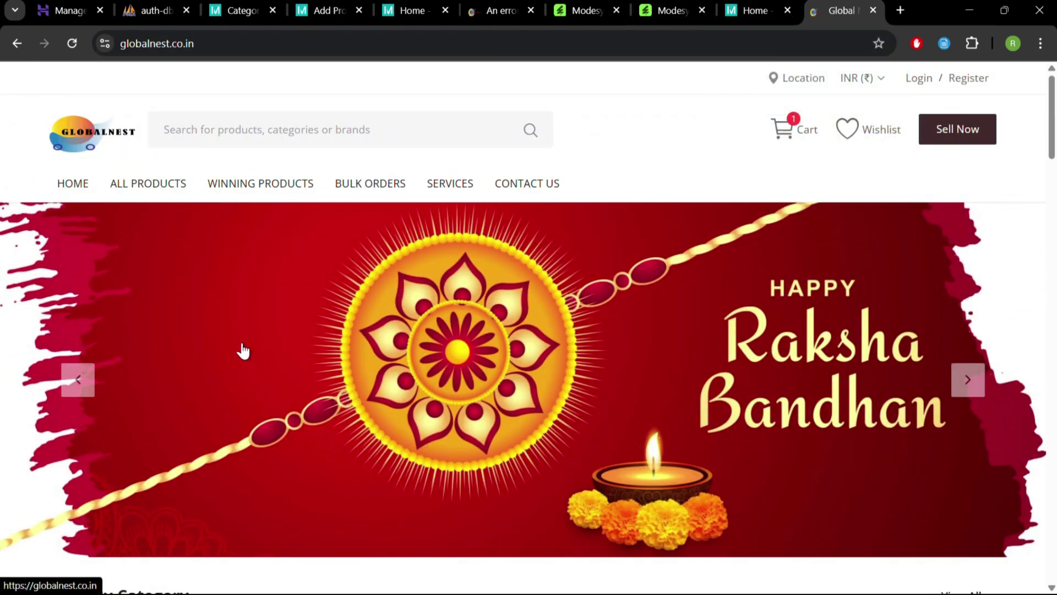
scroll(533, 335, down, 8)
scroll(533, 343, down, 15)
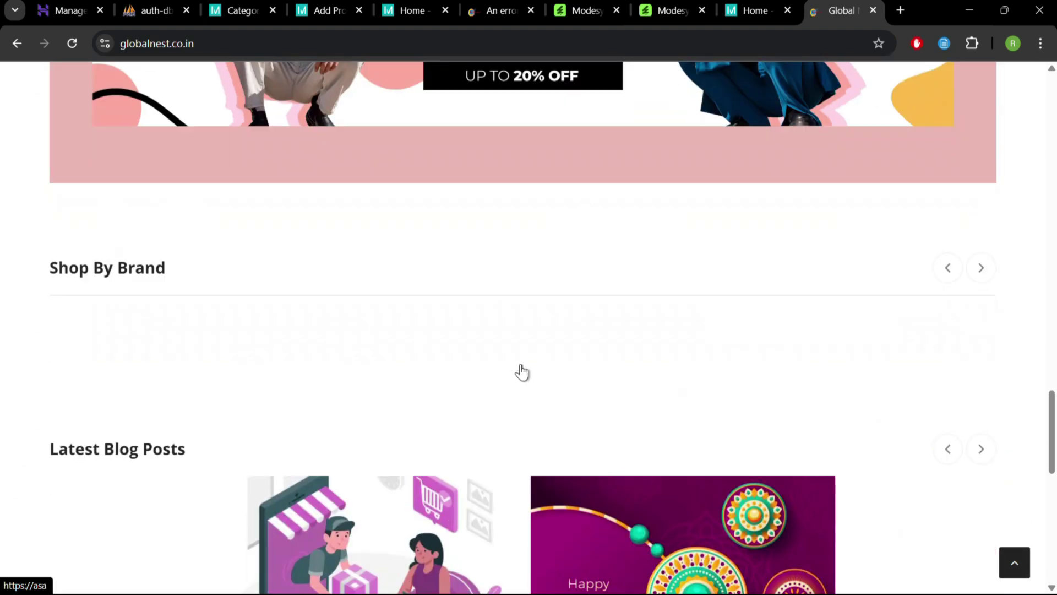
scroll(520, 364, down, 8)
scroll(249, 369, up, 6)
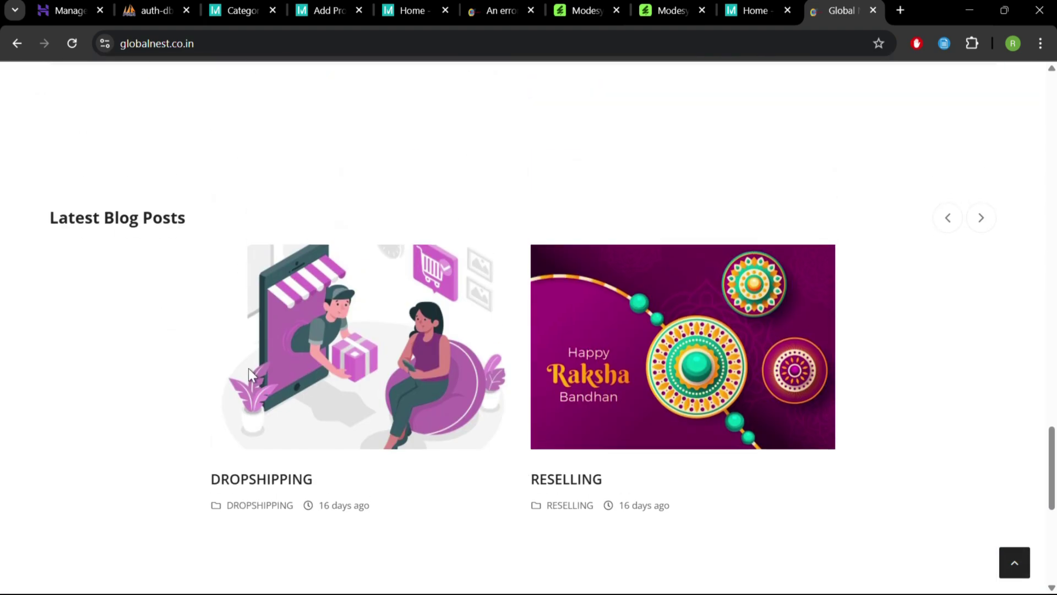
Compare the homepage against the websiteflipa.com copy of the store
click(388, 11)
scroll(460, 358, down, 20)
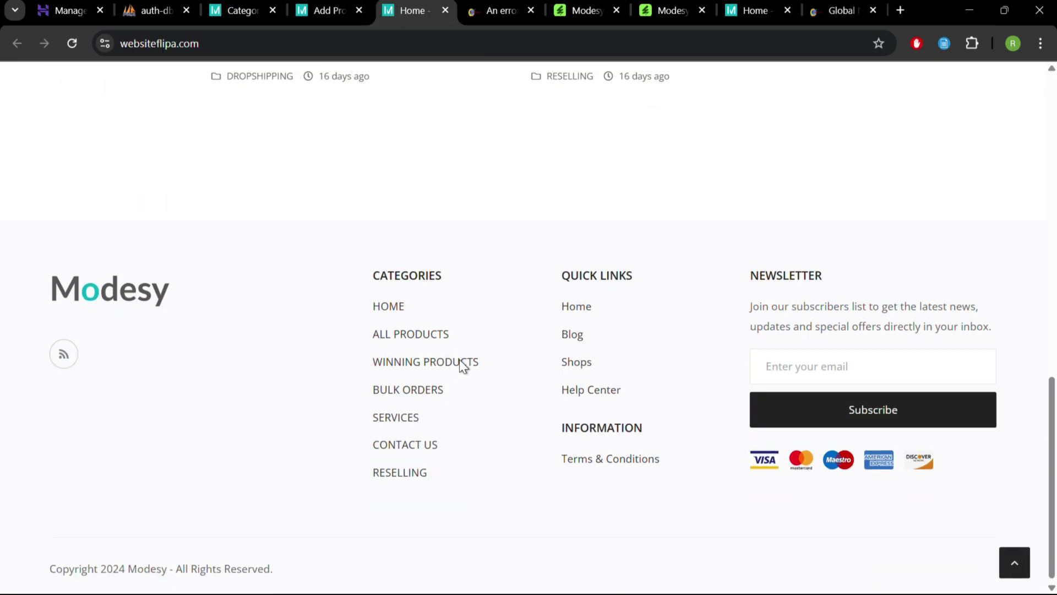
scroll(462, 366, up, 20)
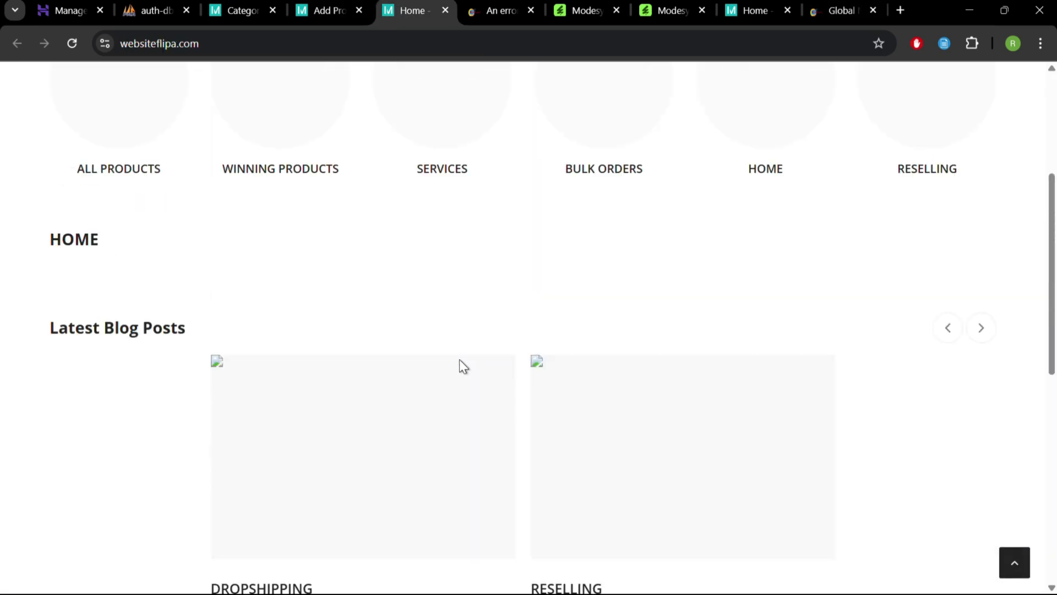
click(841, 7)
scroll(725, 300, up, 10)
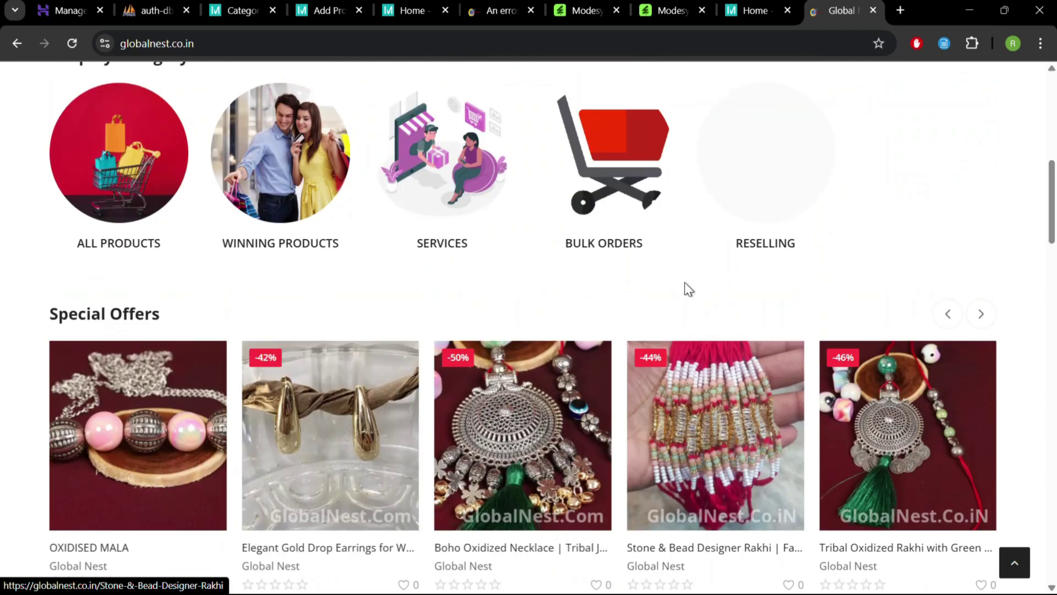
scroll(681, 286, up, 8)
Compare the Modesy demo store with the GlobalNest homepage's listings
click(773, 5)
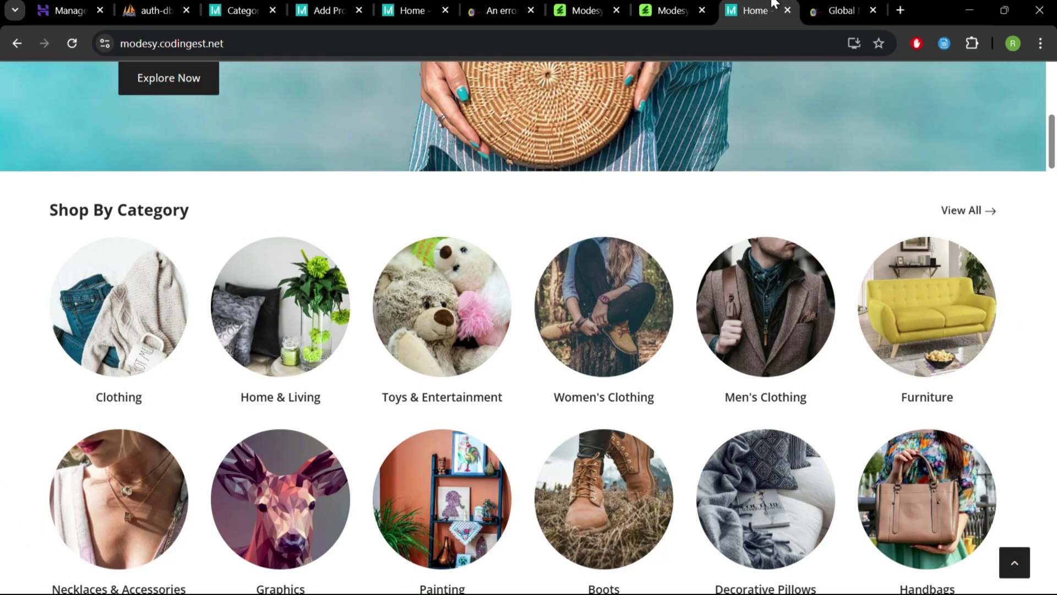
scroll(821, 221, up, 4)
scroll(826, 247, down, 8)
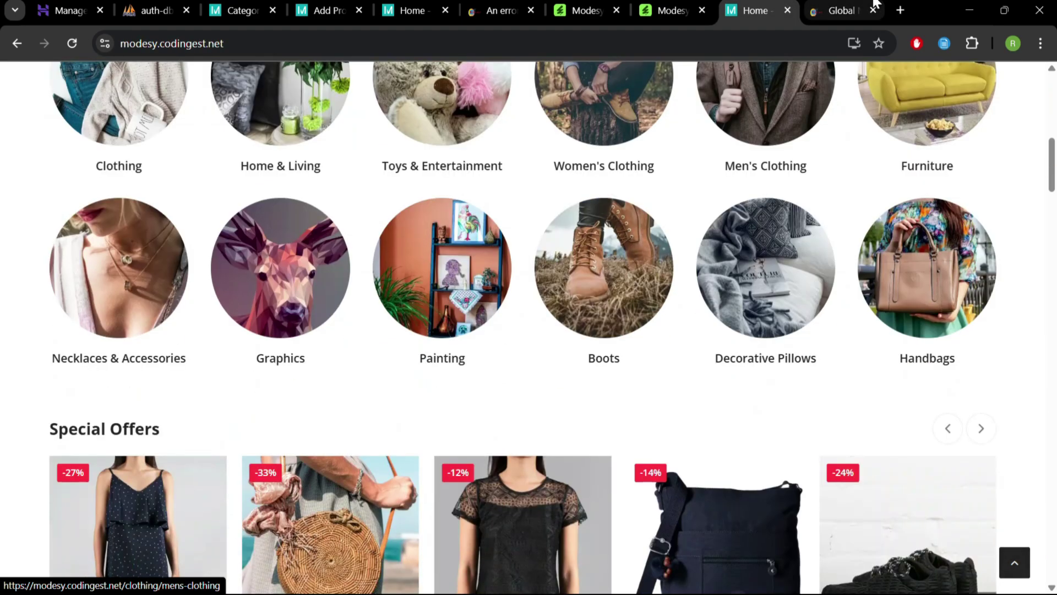
click(855, 4)
scroll(606, 306, down, 20)
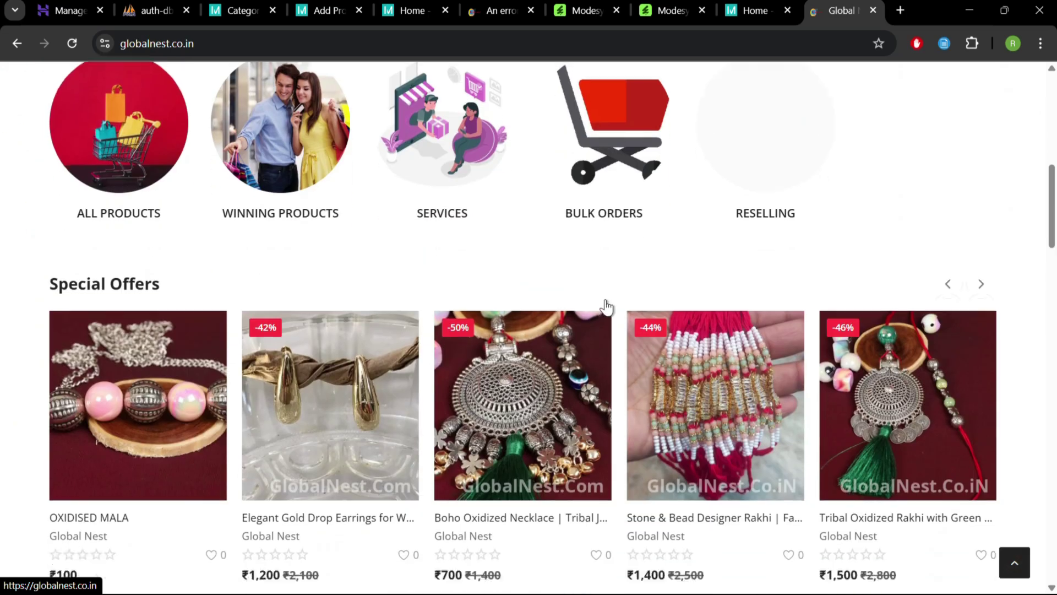
scroll(606, 302, up, 15)
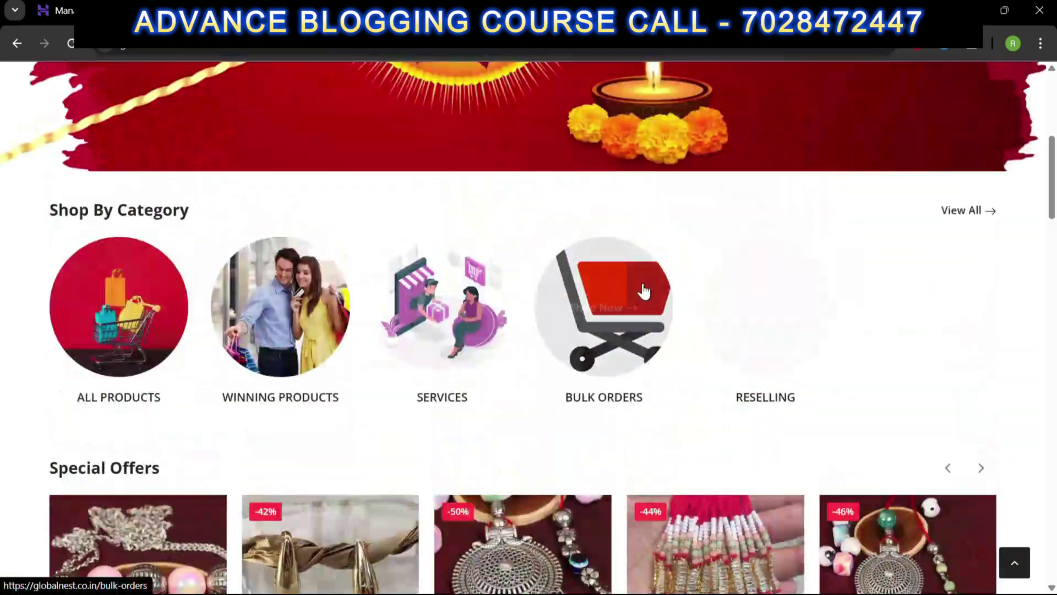
scroll(665, 315, up, 5)
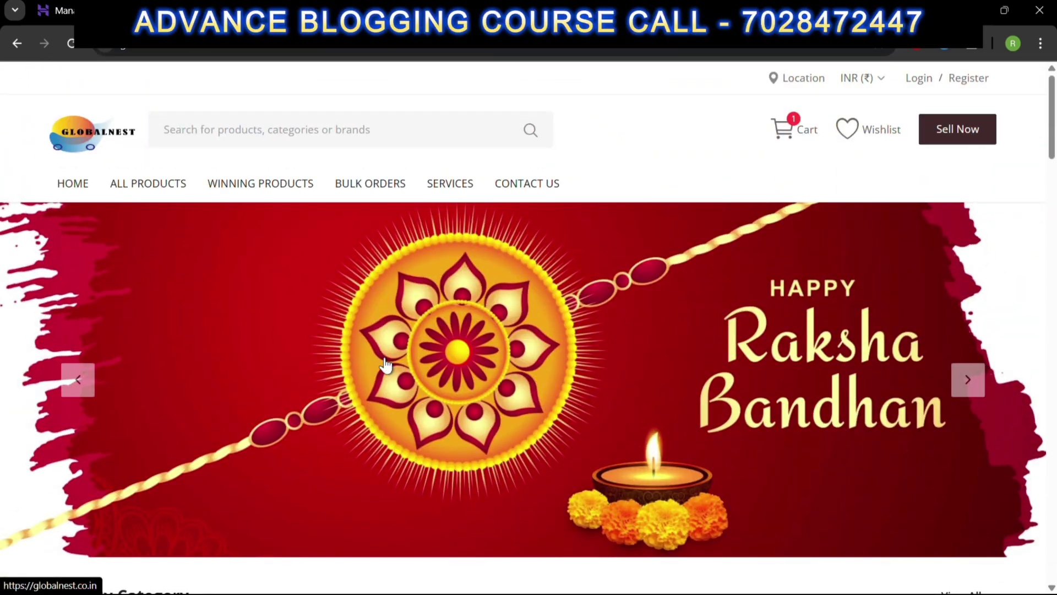
scroll(385, 364, down, 15)
scroll(609, 397, down, 18)
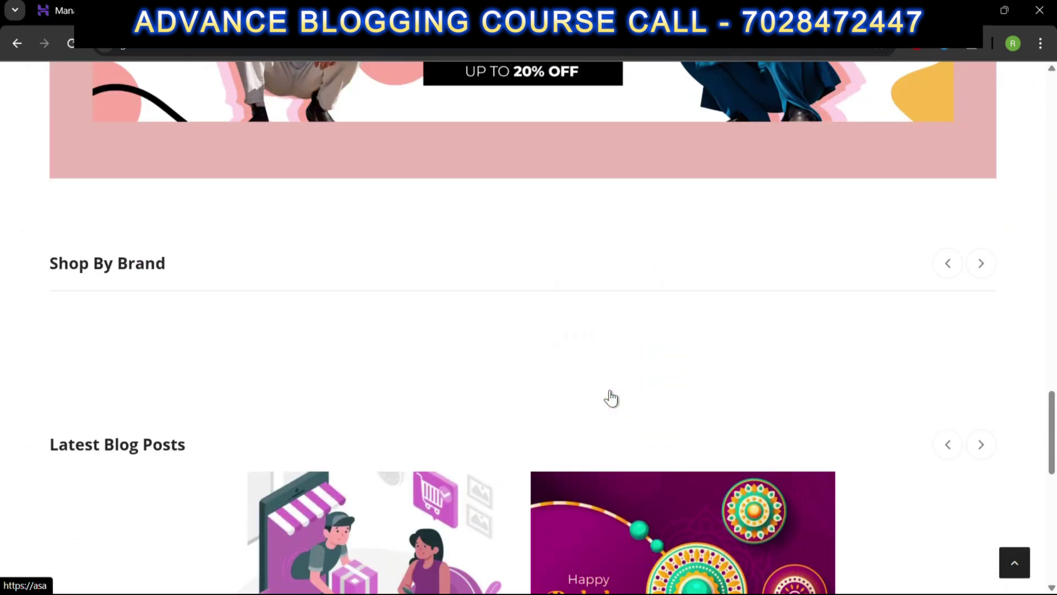
scroll(610, 396, up, 14)
scroll(610, 391, up, 8)
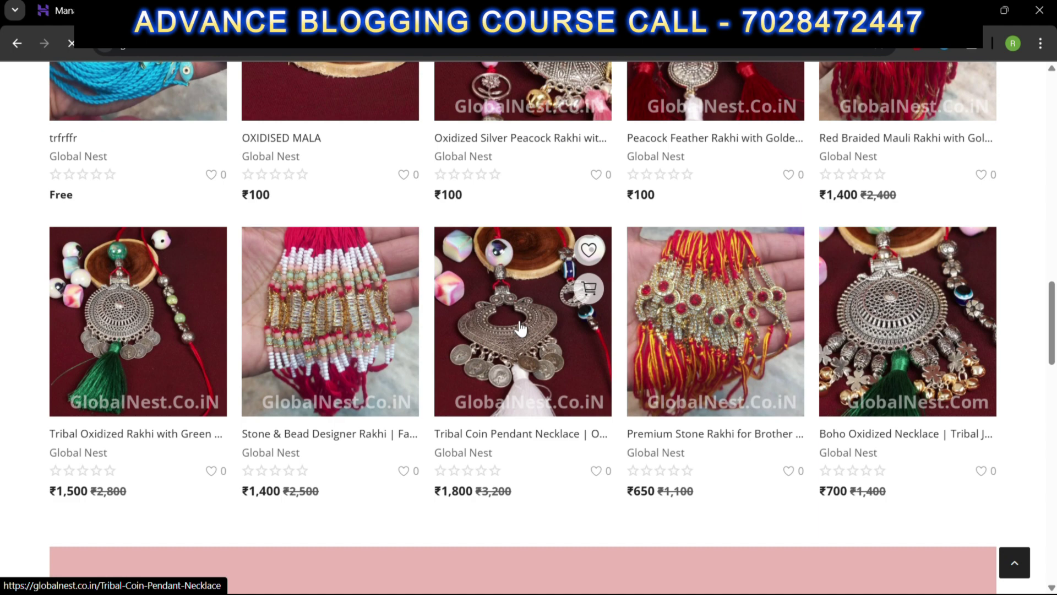
Add the Tribal Coin Pendant Necklace to the GlobalNest cart and proceed to checkout
click(520, 328)
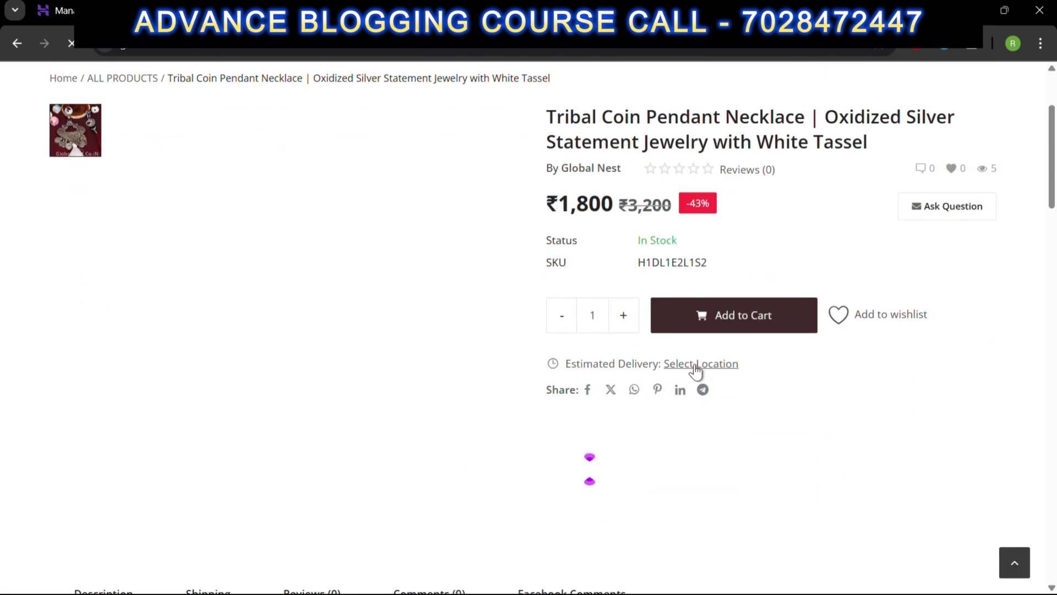
click(738, 319)
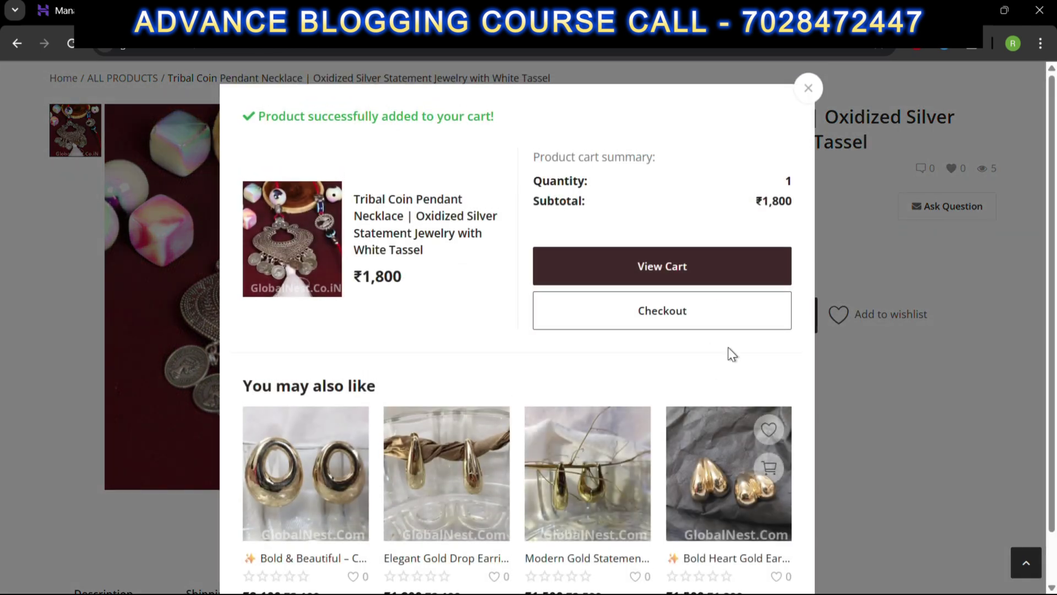
click(716, 314)
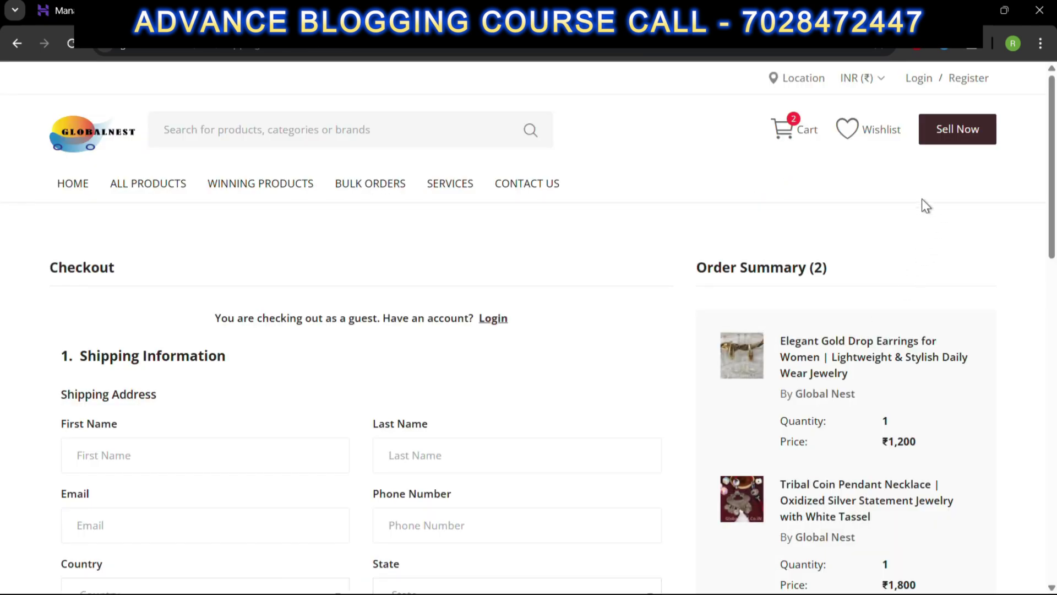
Review the ₹3,000 guest checkout, including the Payment Method section
scroll(639, 380, down, 5)
scroll(662, 479, down, 2)
scroll(545, 375, up, 6)
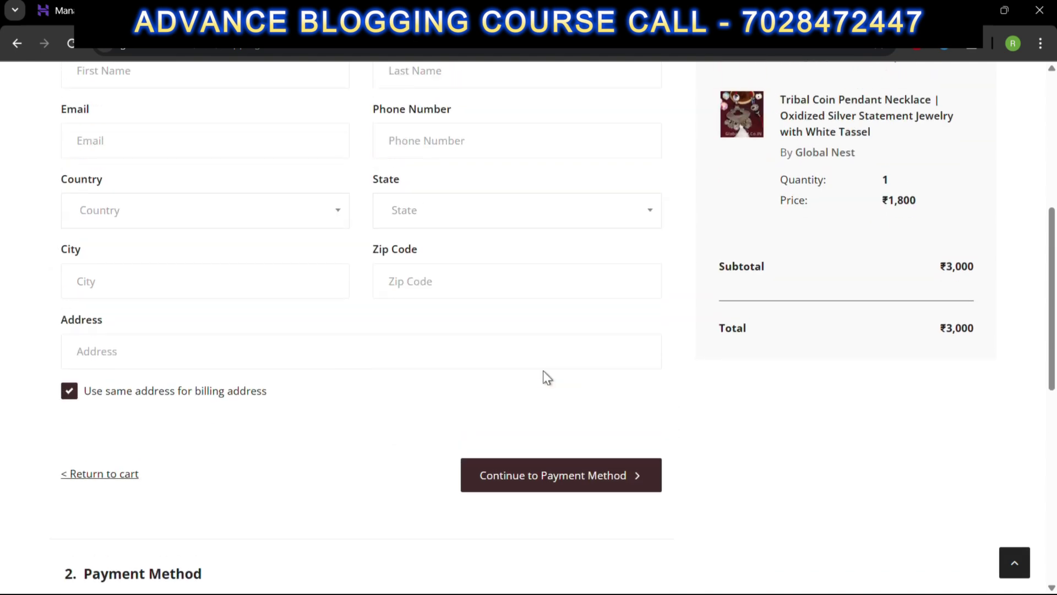
scroll(176, 270, down, 3)
scroll(572, 367, down, 5)
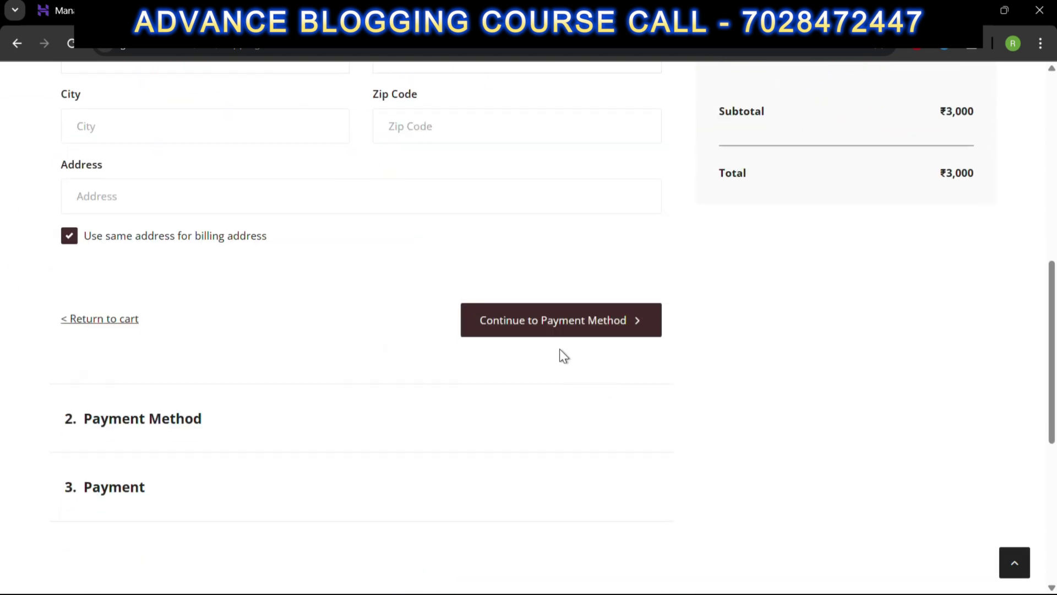
scroll(600, 336, down, 1)
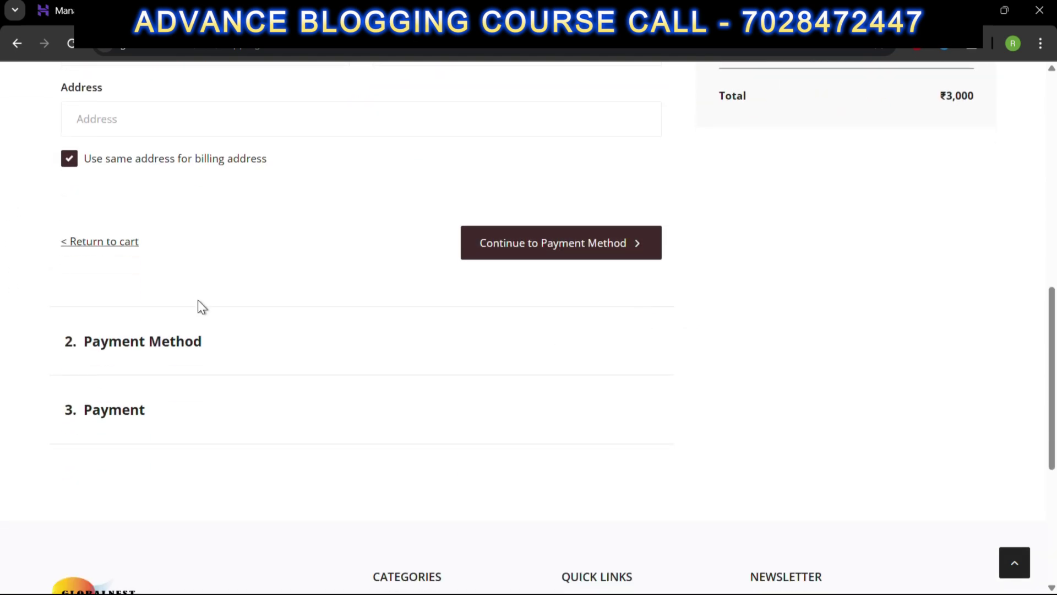
drag(122, 346, 324, 342)
click(272, 346)
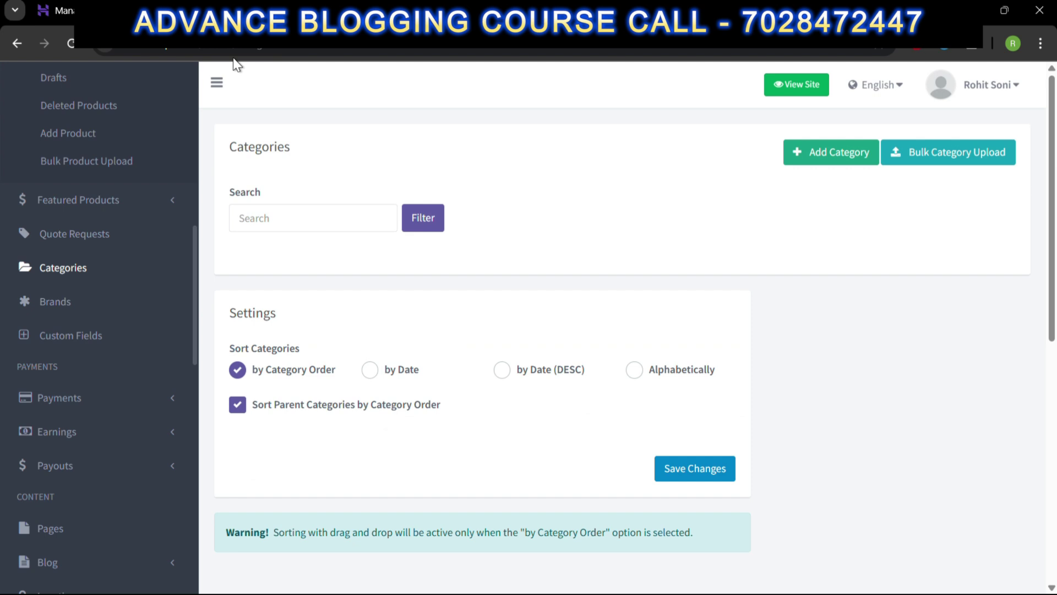
scroll(106, 308, up, 8)
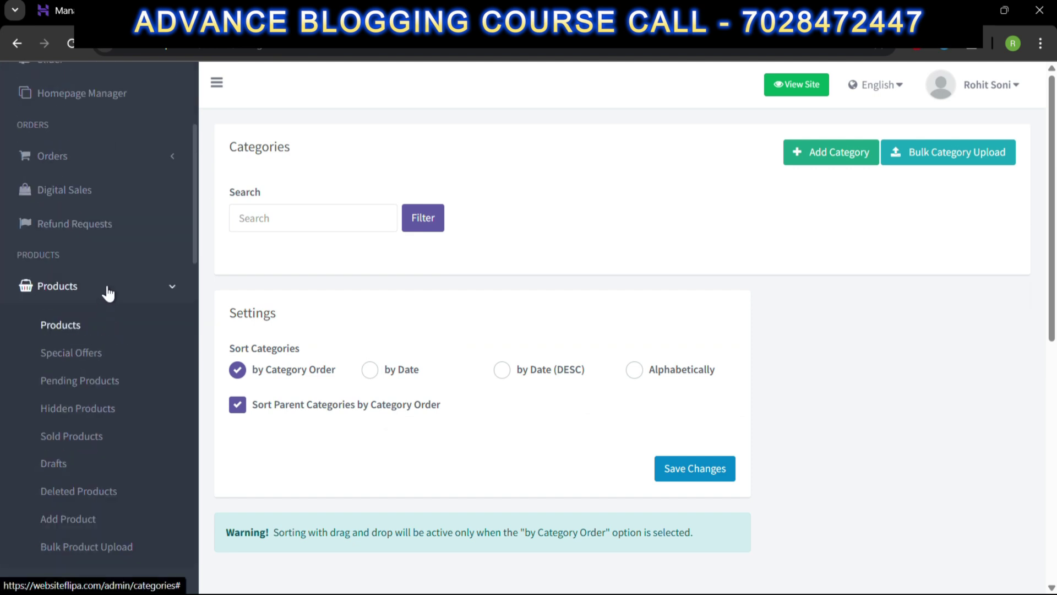
scroll(105, 363, up, 3)
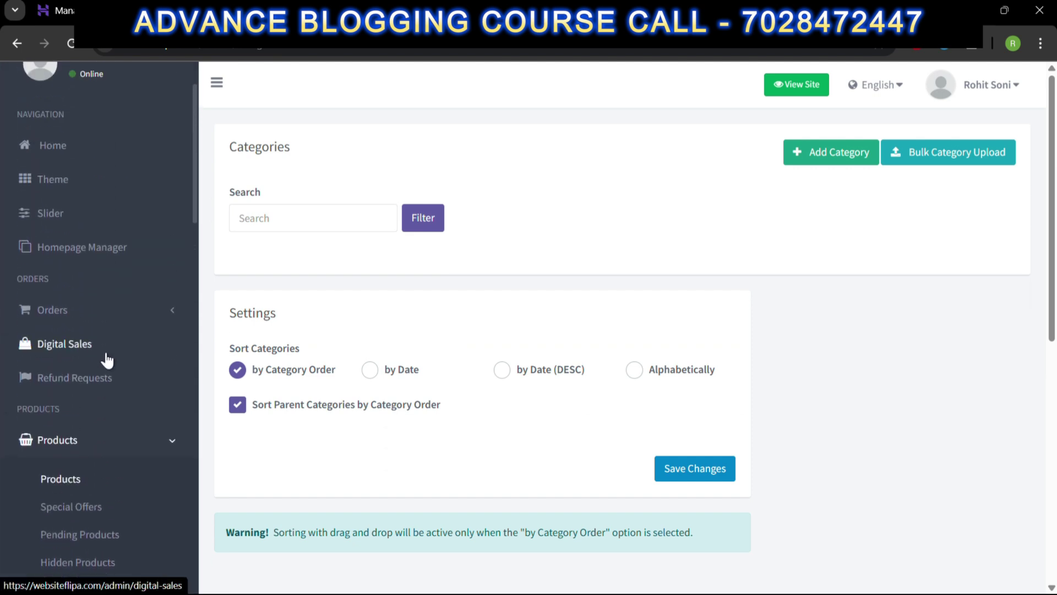
click(101, 311)
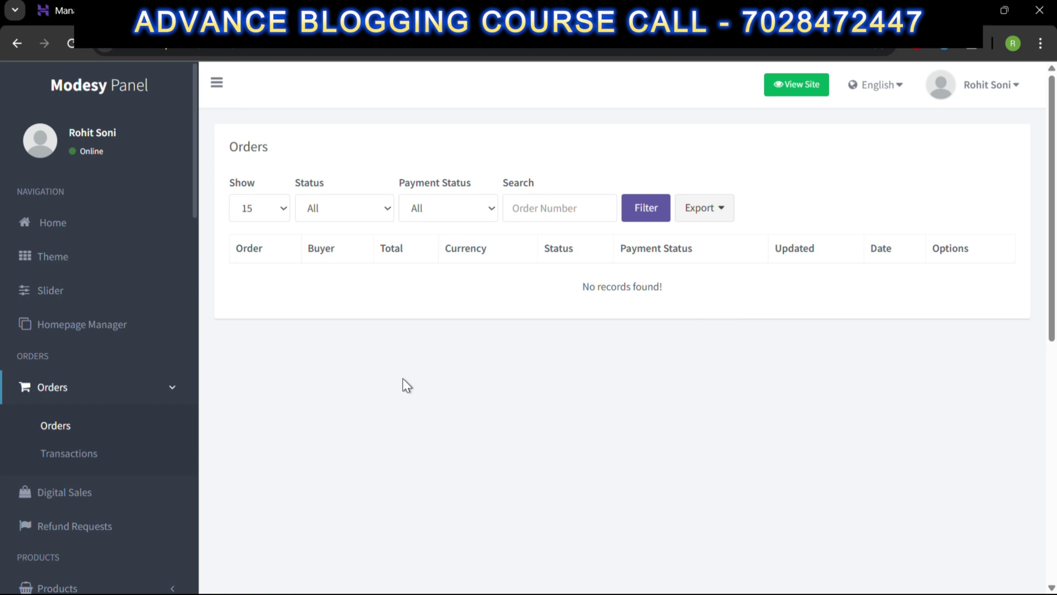
scroll(40, 452, down, 3)
click(48, 302)
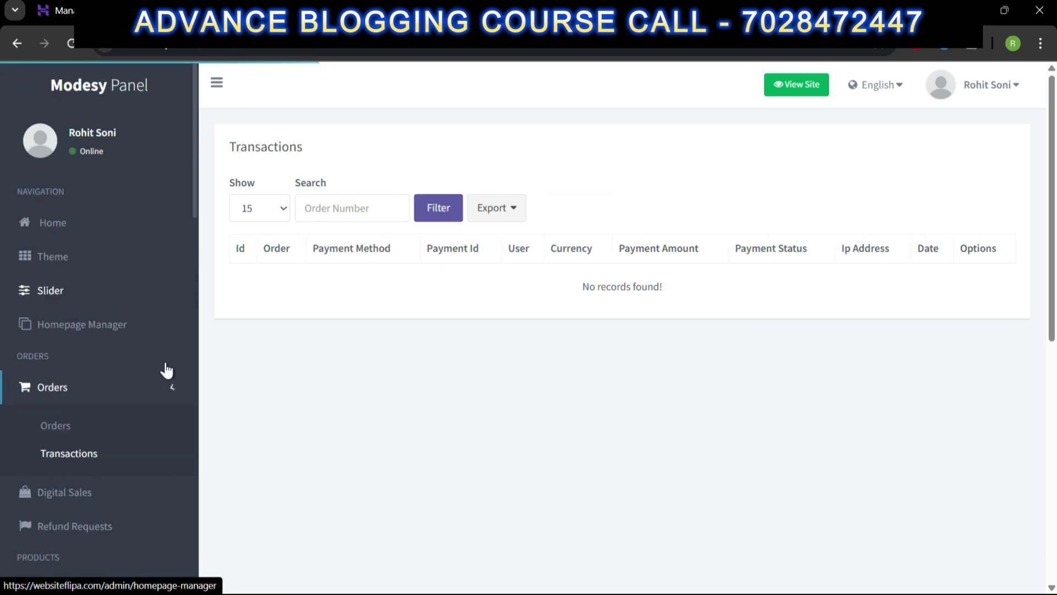
scroll(81, 370, down, 7)
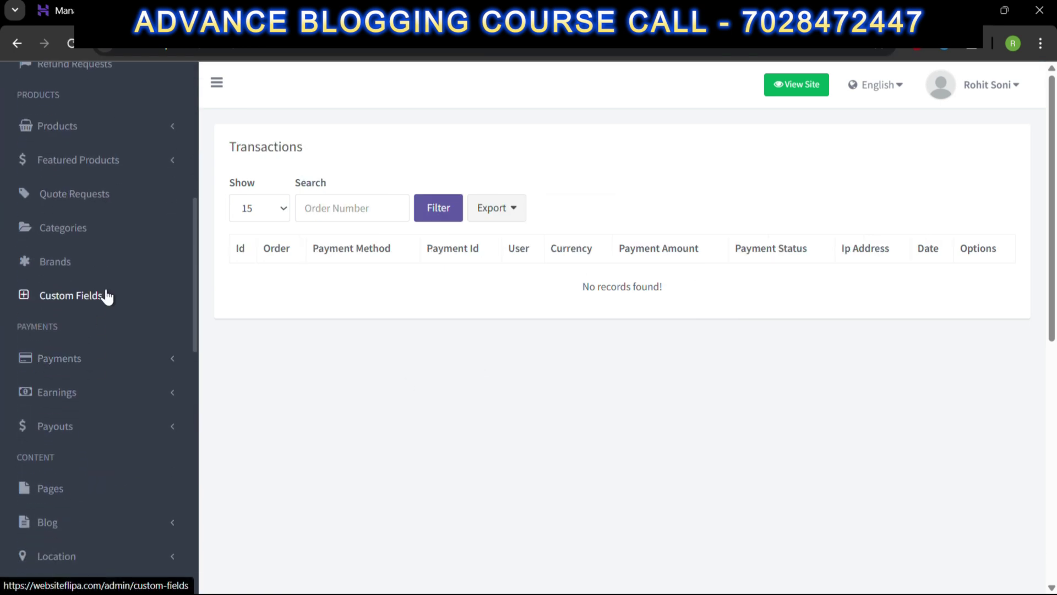
scroll(107, 218, up, 2)
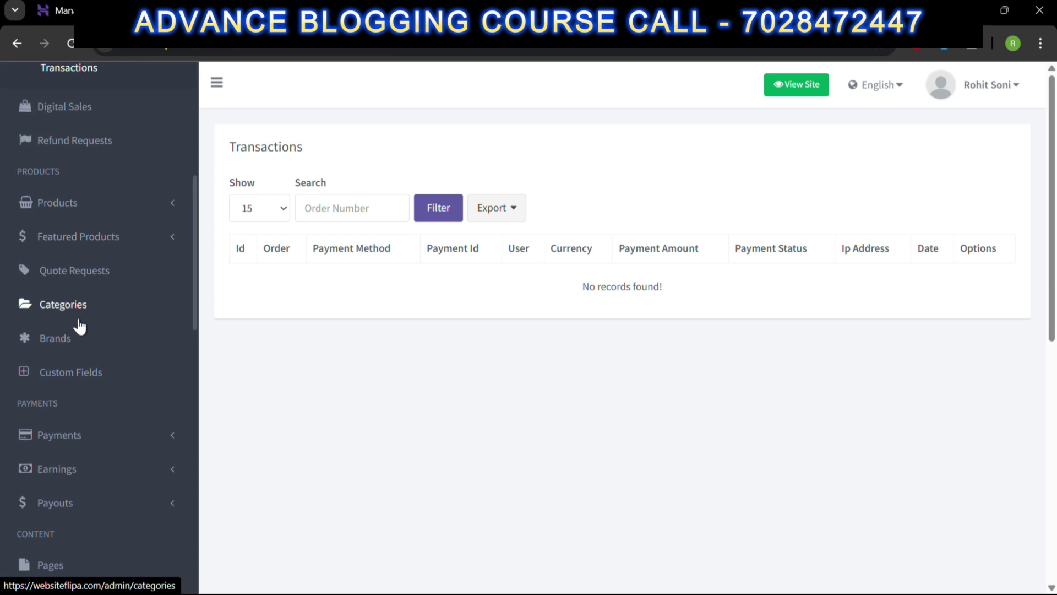
scroll(106, 280, down, 2)
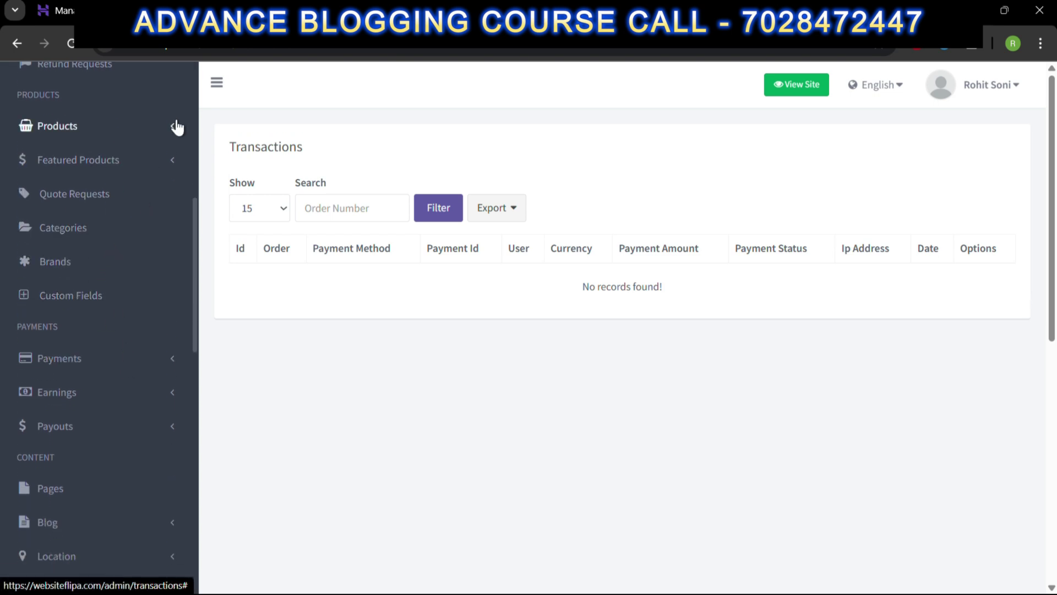
click(129, 138)
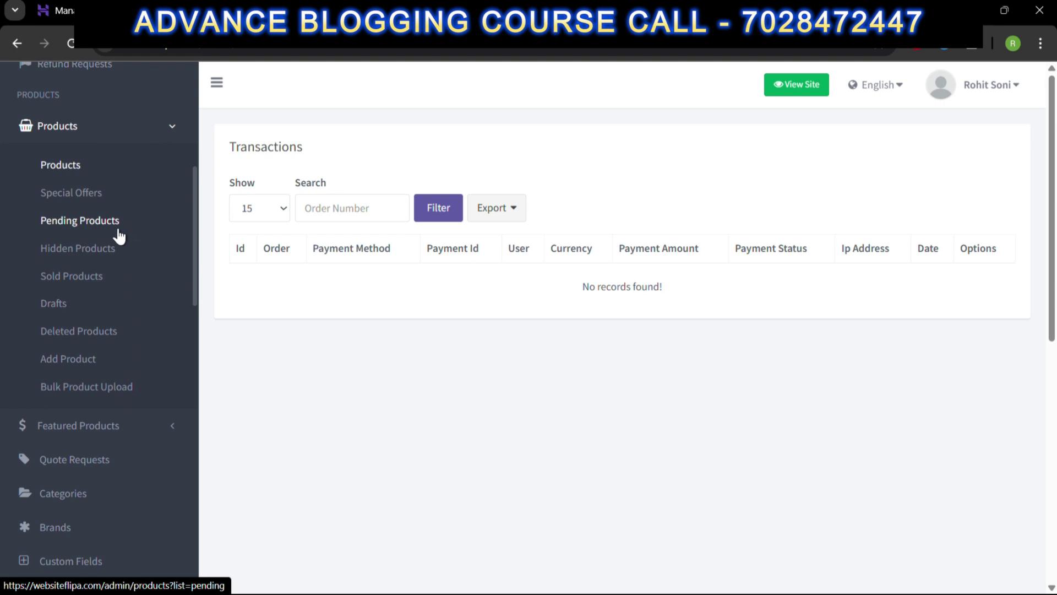
scroll(113, 457, down, 15)
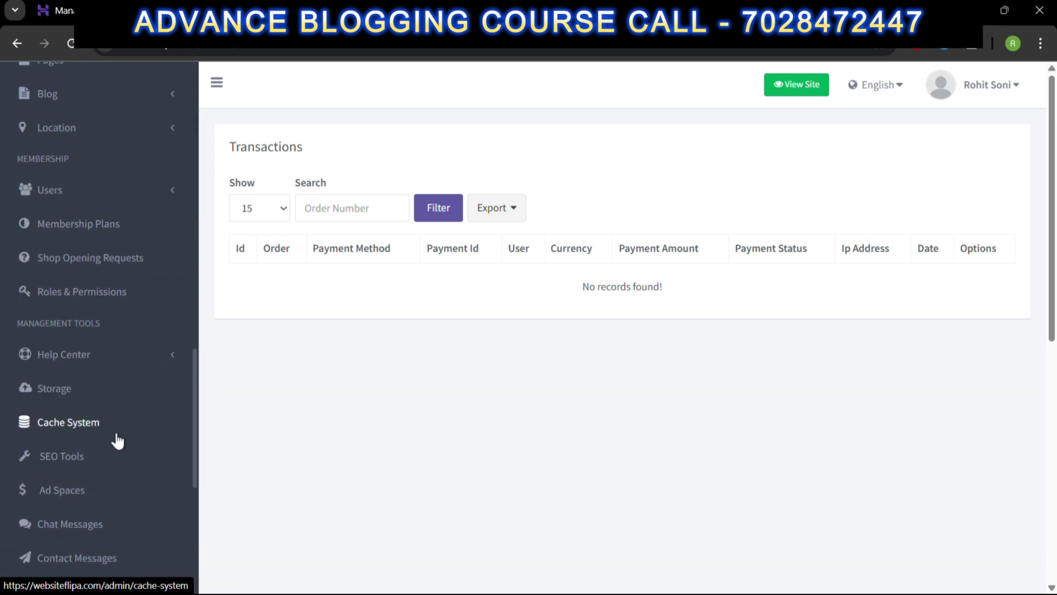
scroll(116, 436, up, 5)
scroll(117, 436, up, 1)
scroll(83, 365, down, 4)
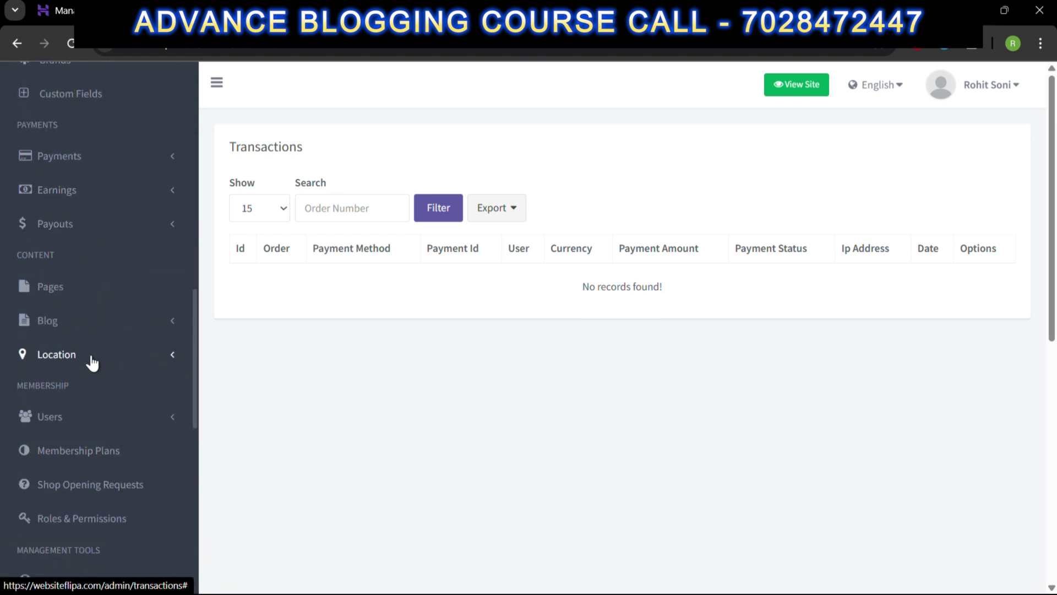
scroll(137, 363, down, 2)
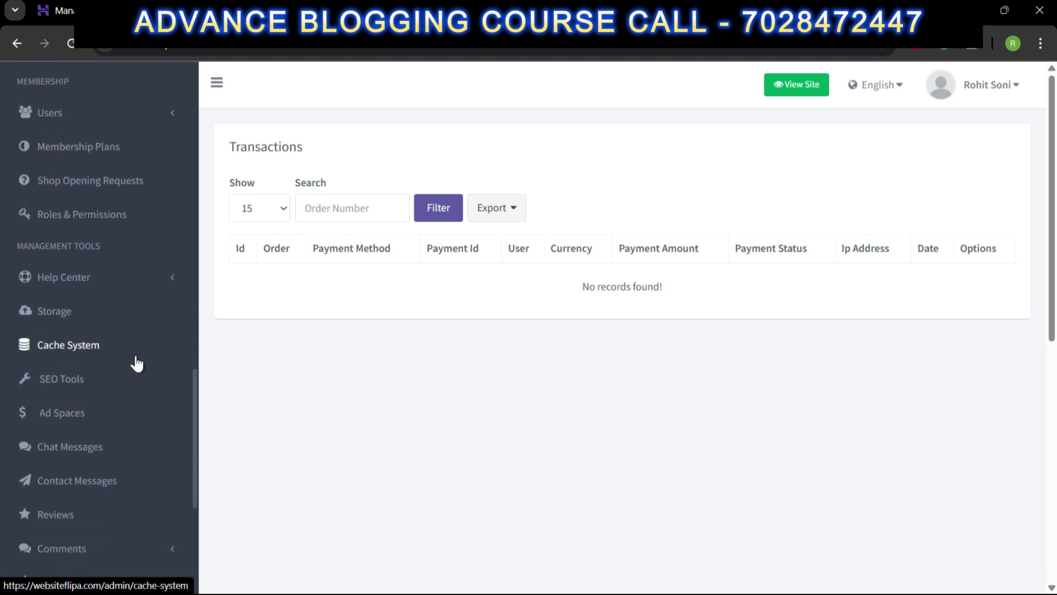
scroll(137, 361, down, 5)
scroll(105, 424, down, 1)
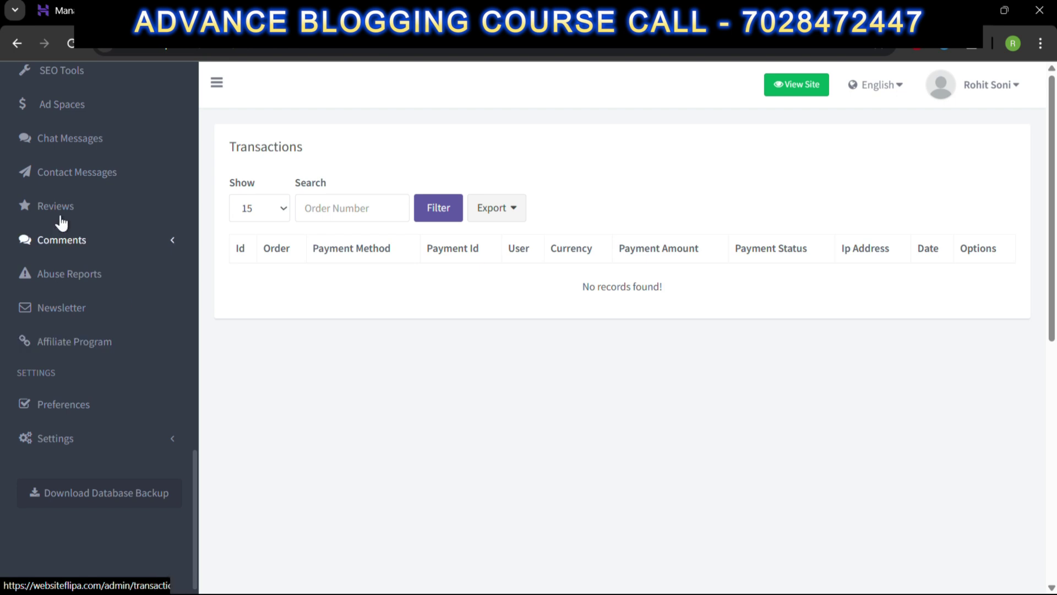
Review the Stripe, Paystack, Razorpay and Bank Transfer gateways under Payment Settings
click(64, 441)
scroll(166, 485, down, 5)
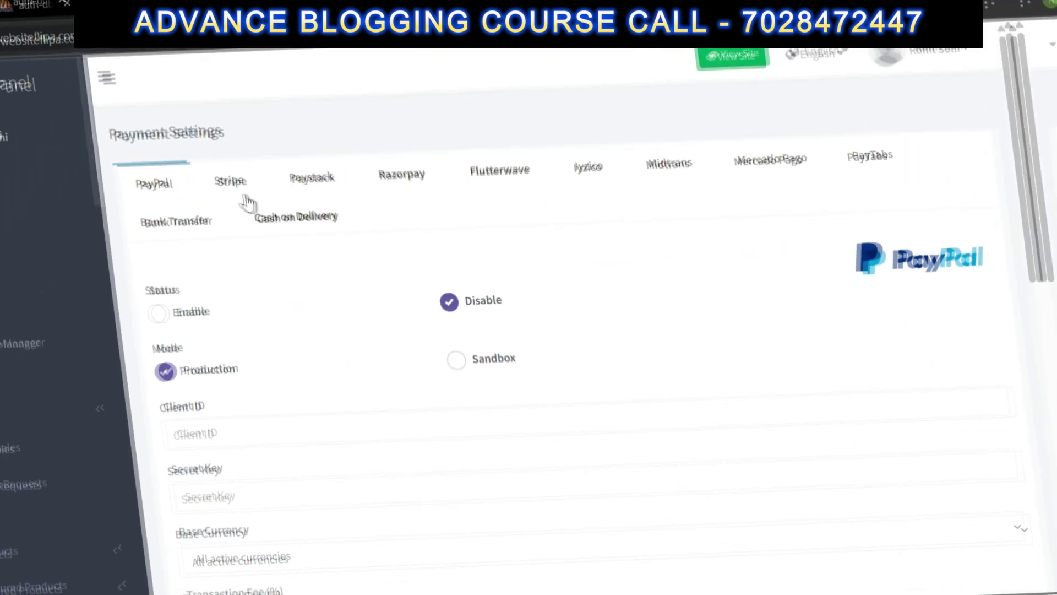
click(319, 184)
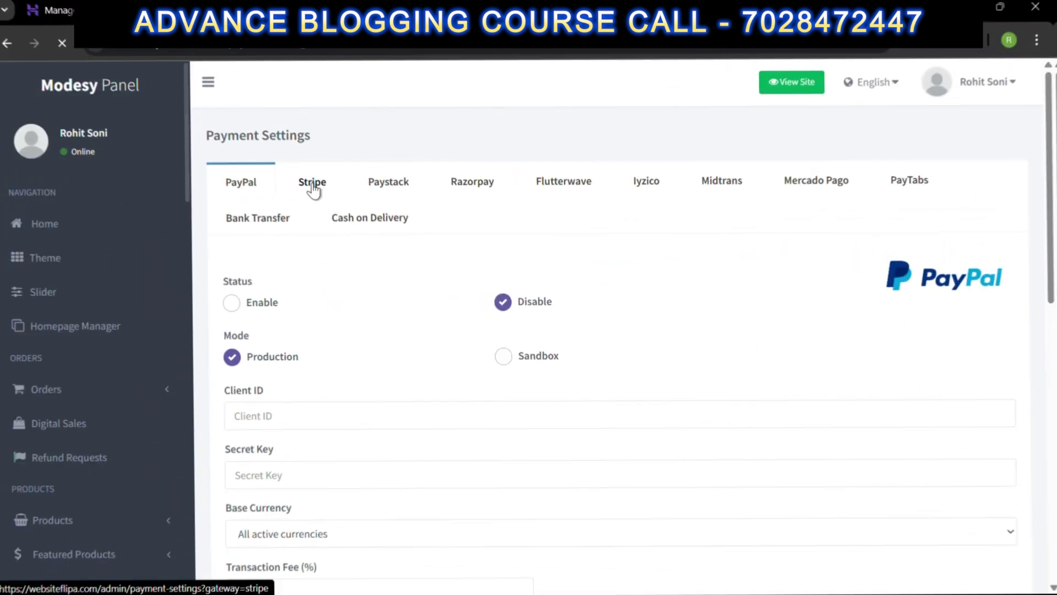
click(389, 185)
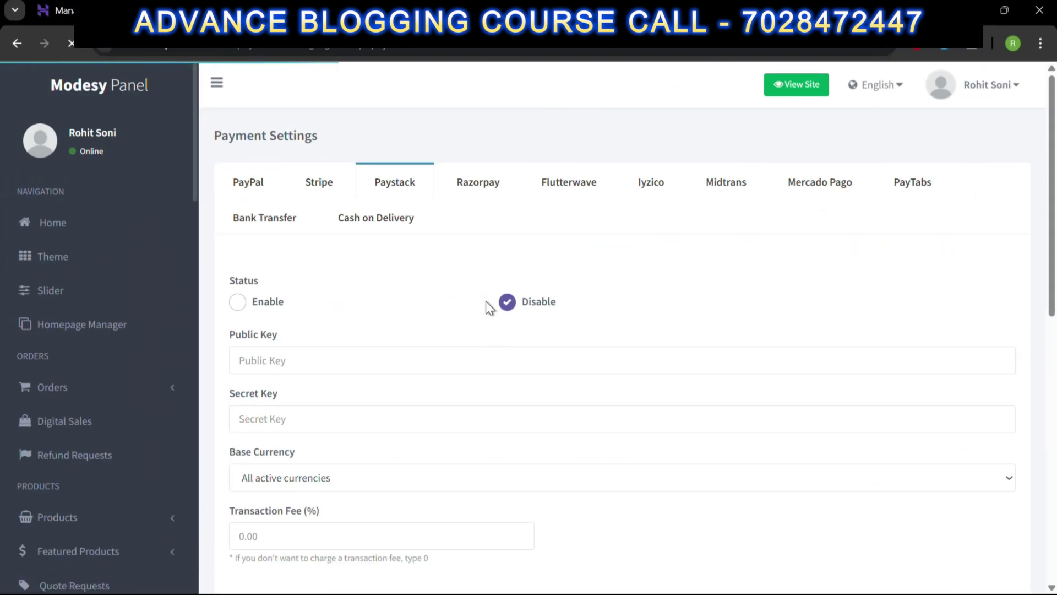
click(486, 183)
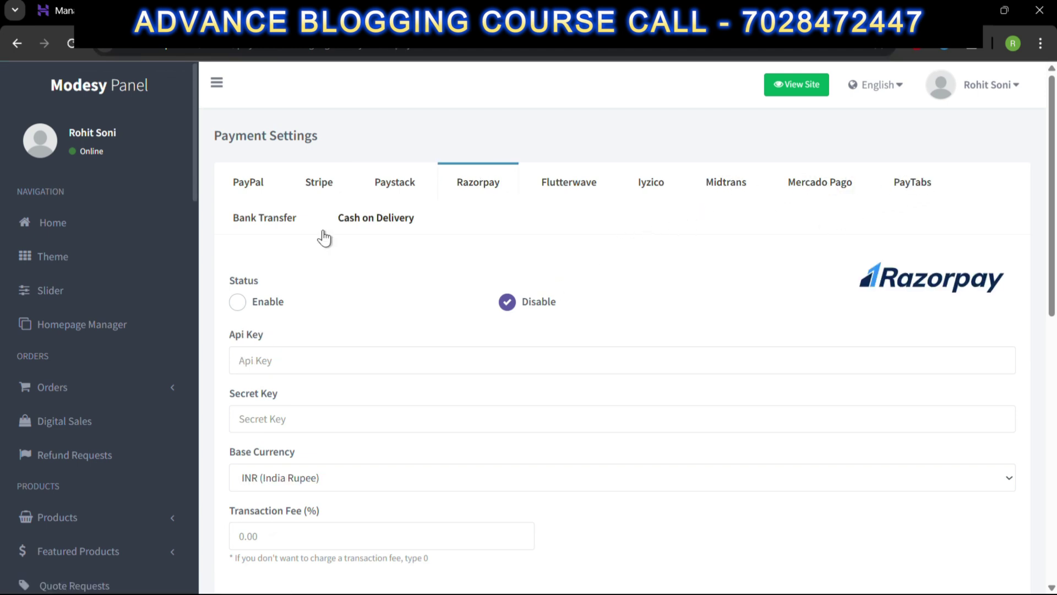
click(246, 220)
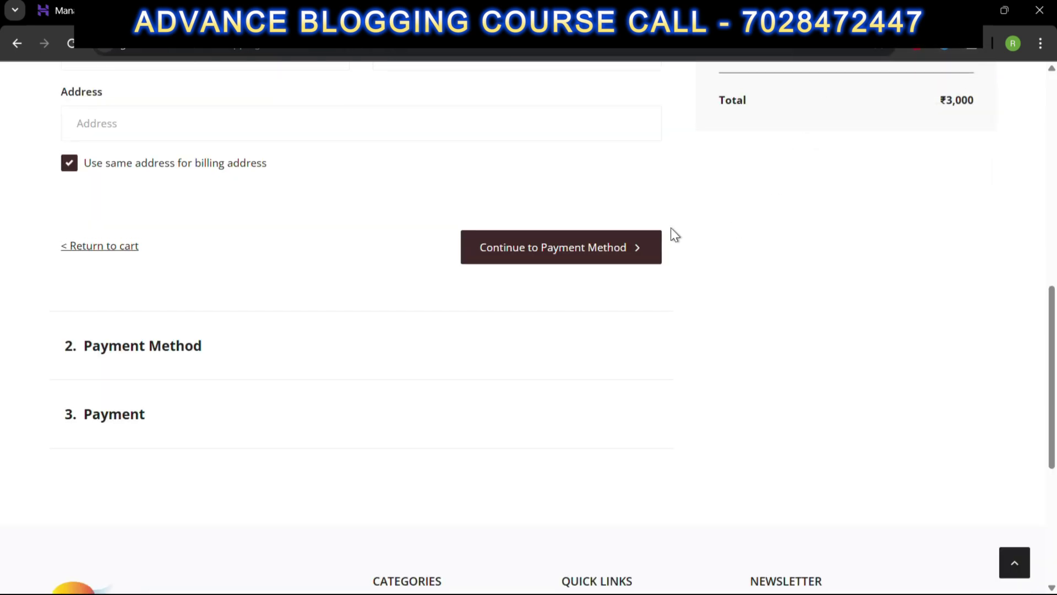
scroll(671, 227, up, 10)
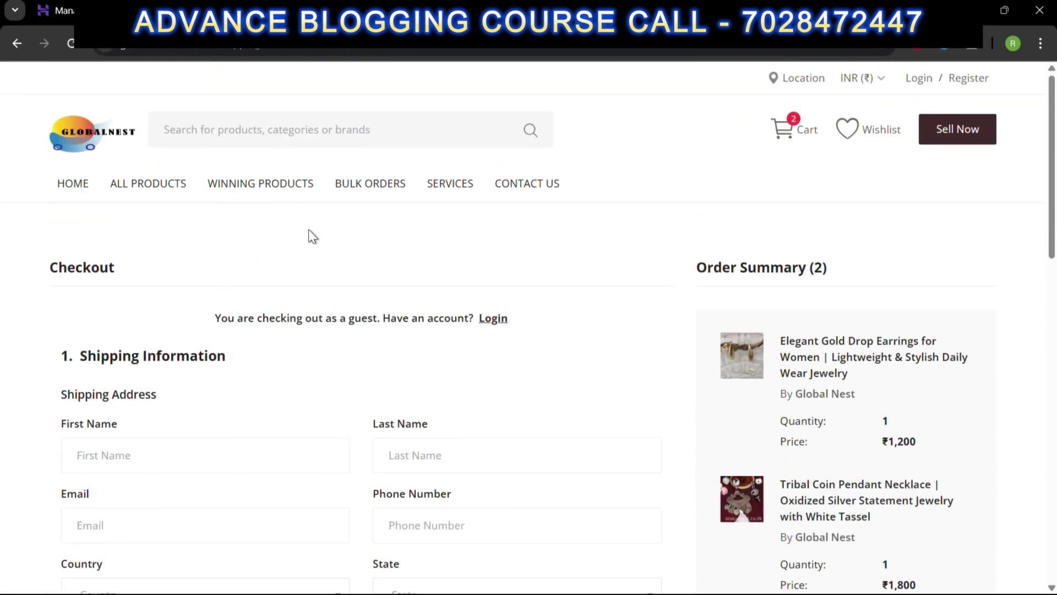
Go to the GlobalNest home page and scroll through its banner, categories and product grids
click(88, 132)
scroll(489, 299, down, 1)
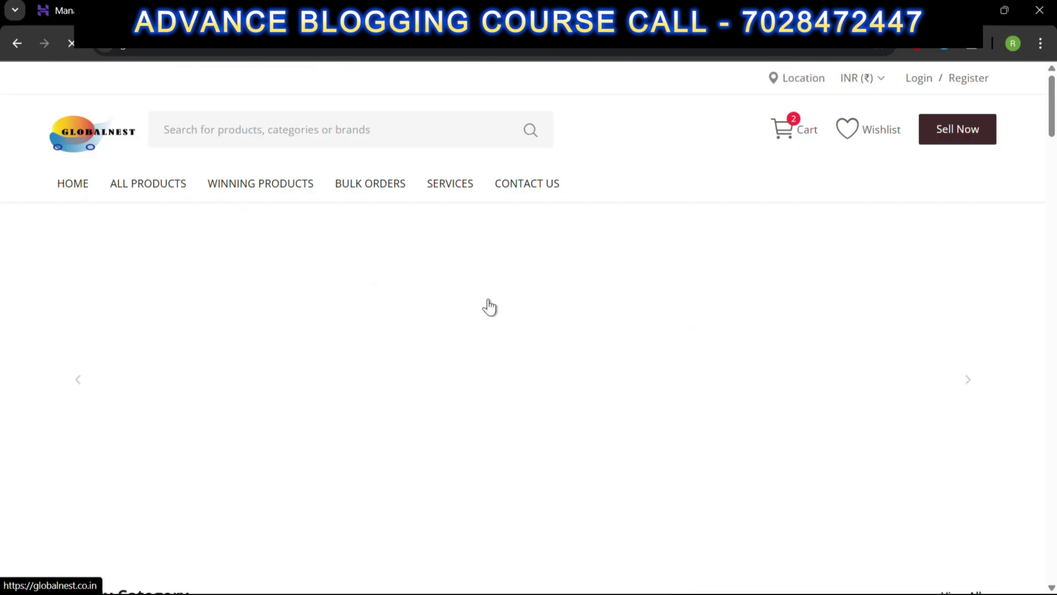
scroll(489, 307, down, 15)
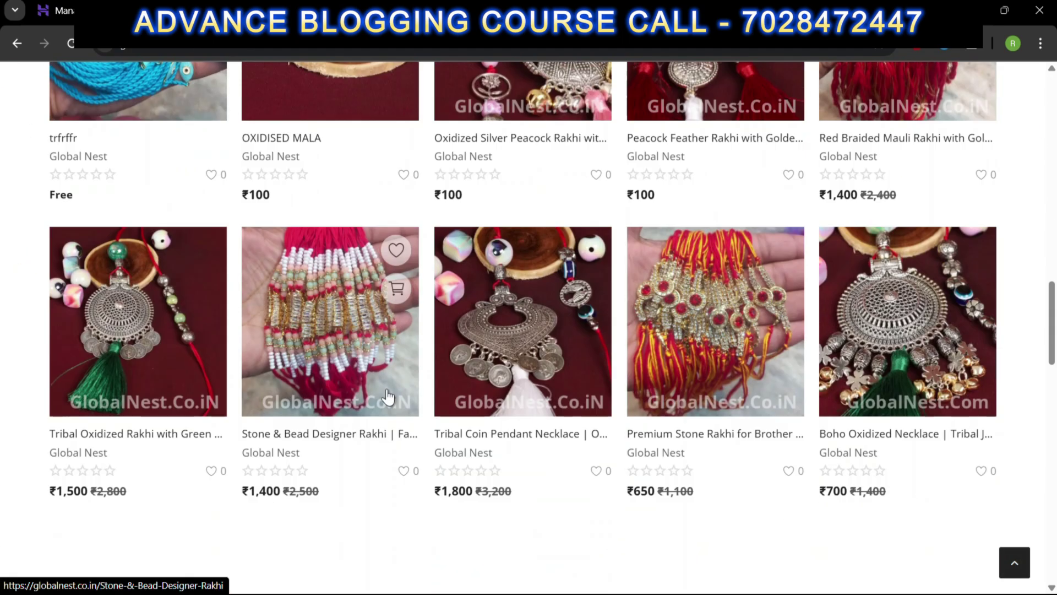
scroll(394, 394, down, 15)
scroll(394, 385, up, 20)
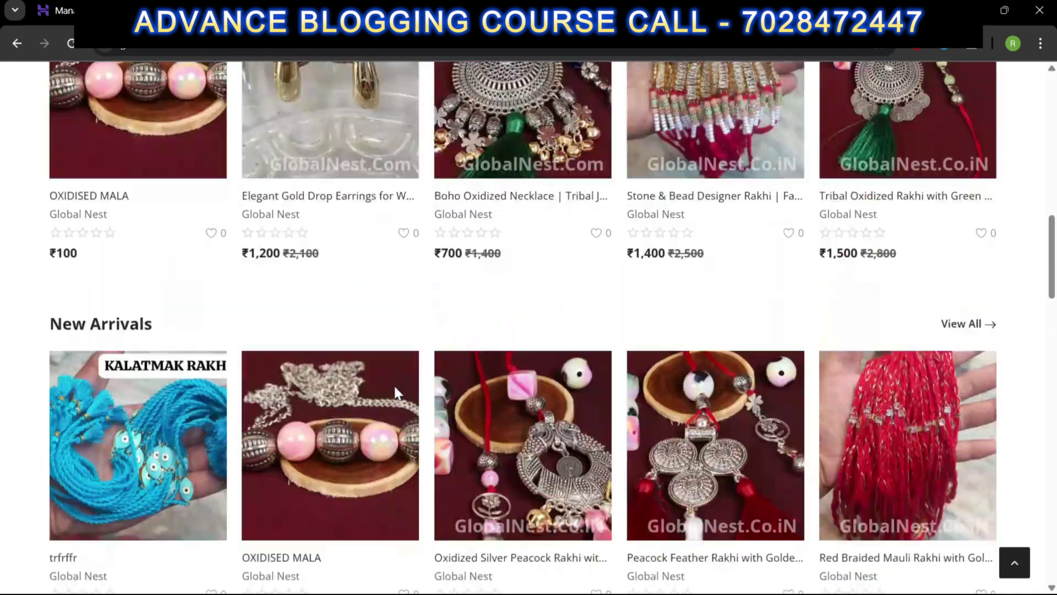
scroll(394, 386, up, 15)
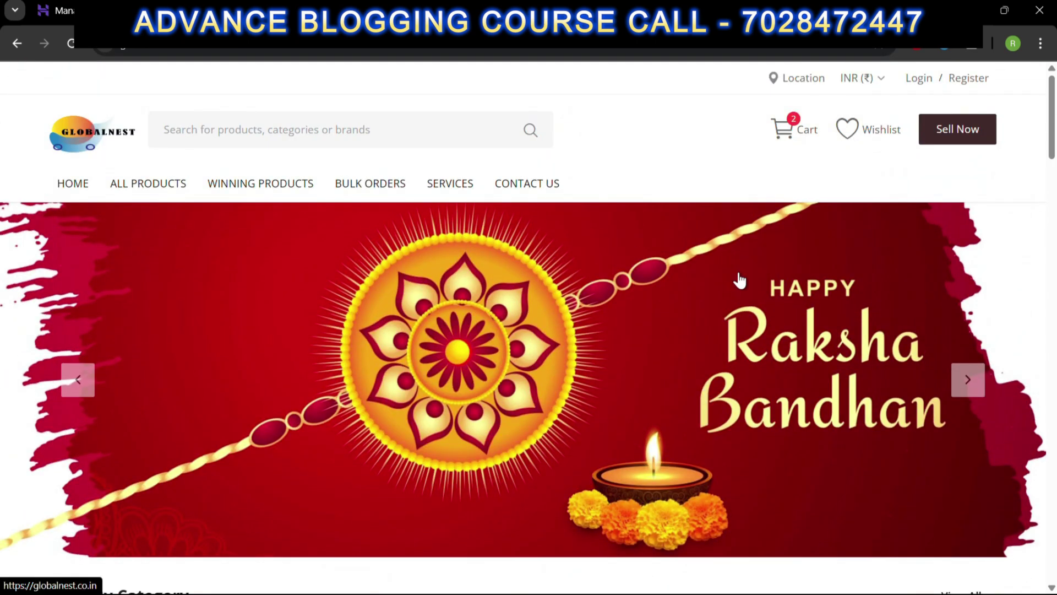
scroll(741, 279, down, 10)
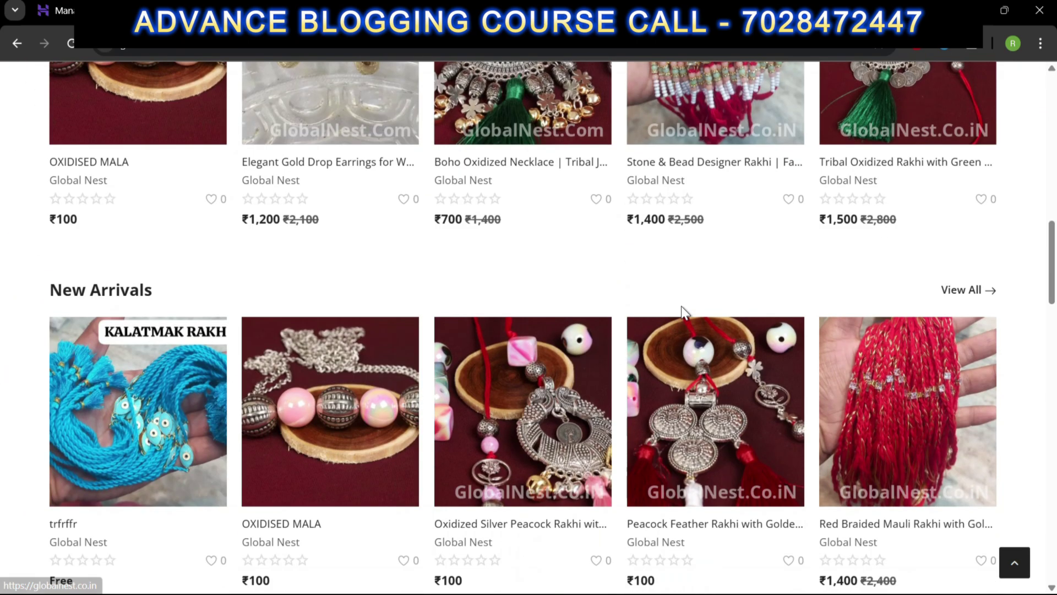
scroll(528, 328, up, 8)
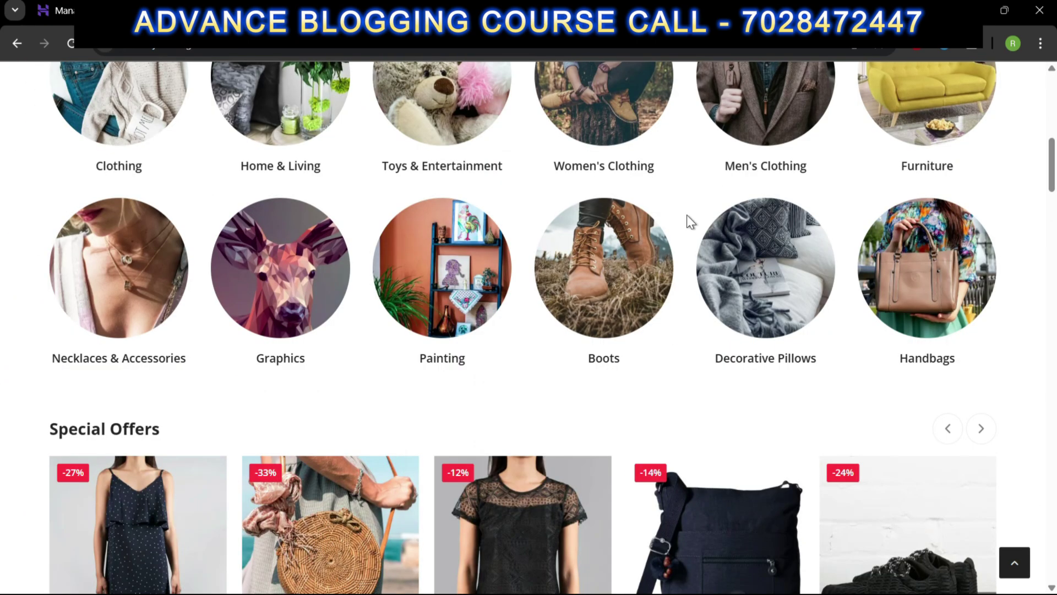
scroll(686, 215, up, 10)
Scroll the Modesy demo home page through its Shop By Category section
scroll(268, 290, down, 5)
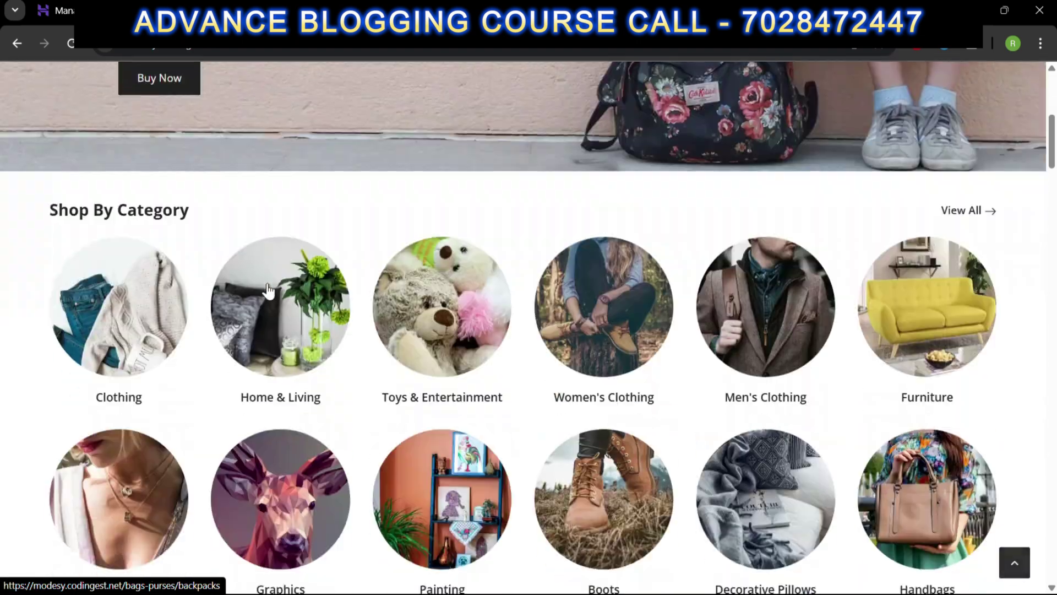
scroll(633, 410, down, 15)
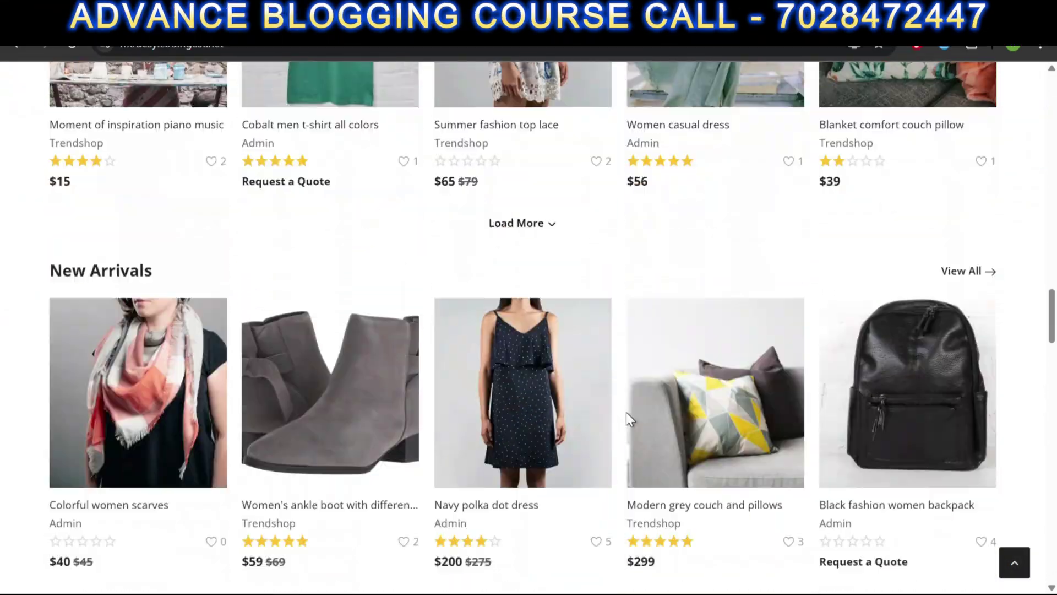
scroll(626, 412, down, 15)
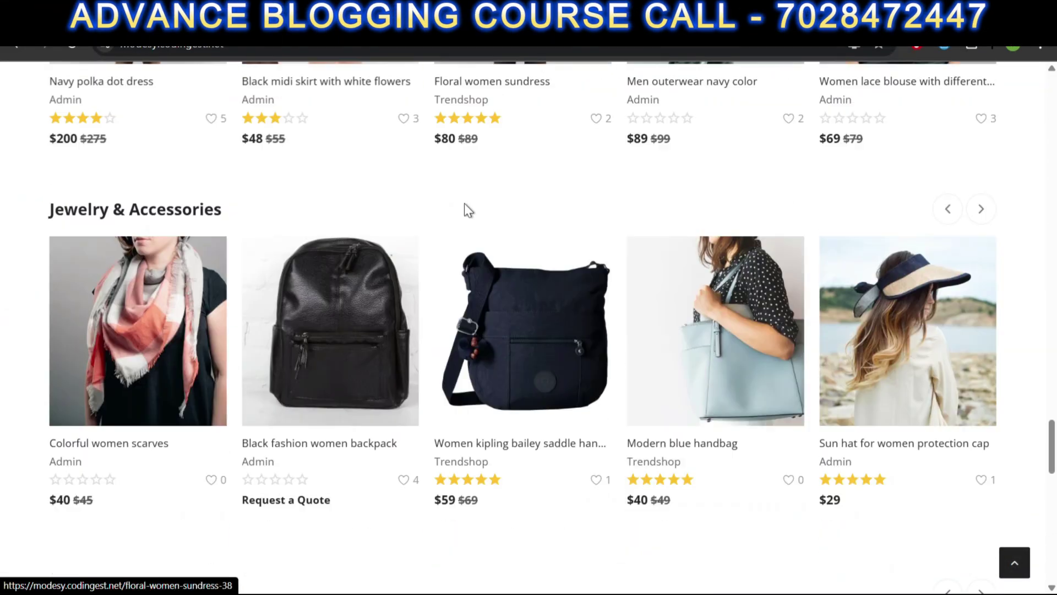
scroll(539, 325, down, 15)
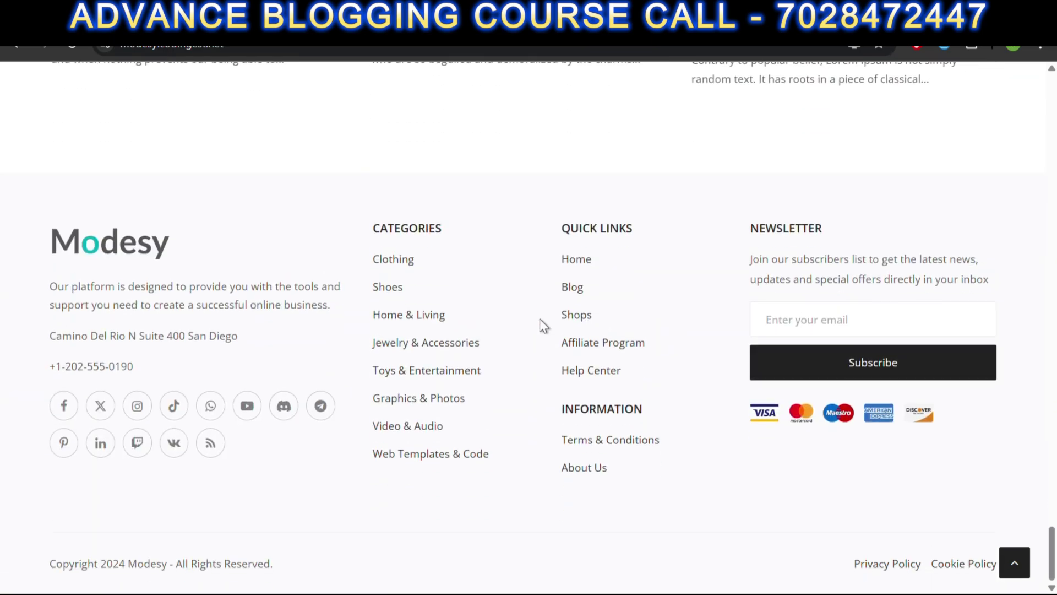
scroll(539, 320, up, 15)
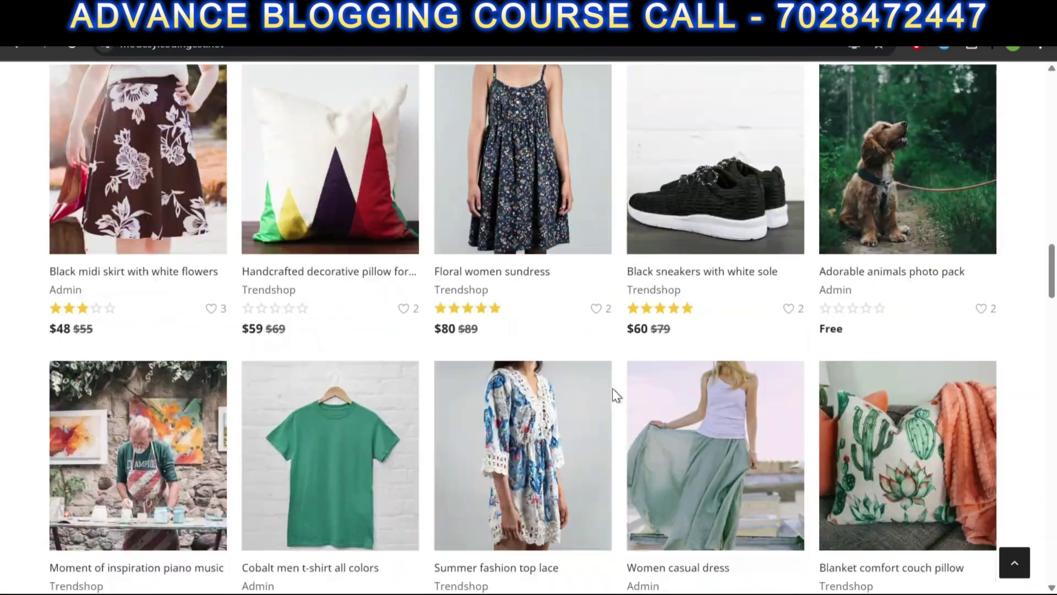
scroll(612, 389, up, 15)
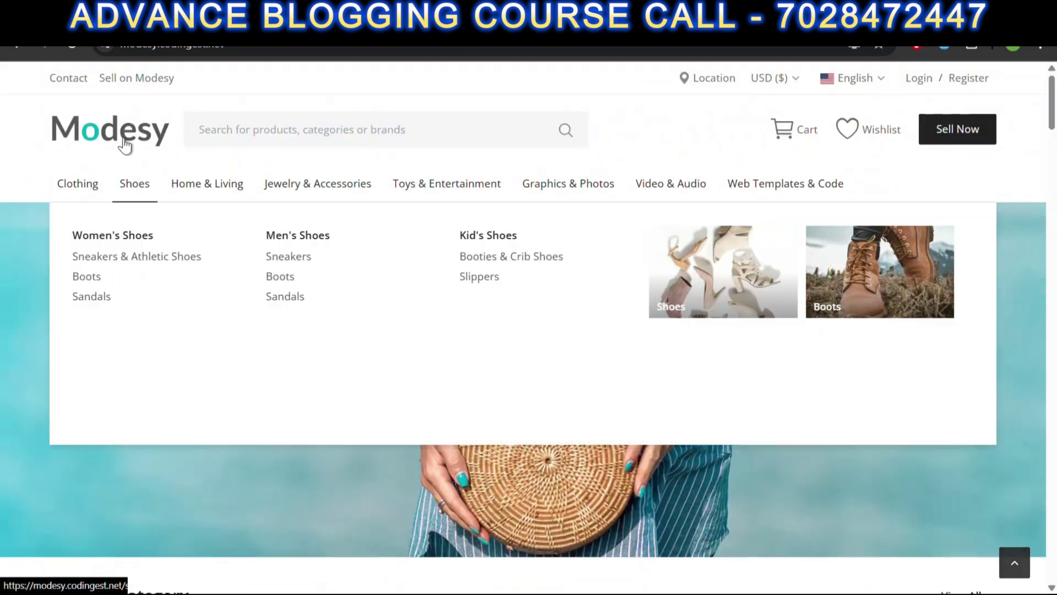
scroll(660, 430, down, 3)
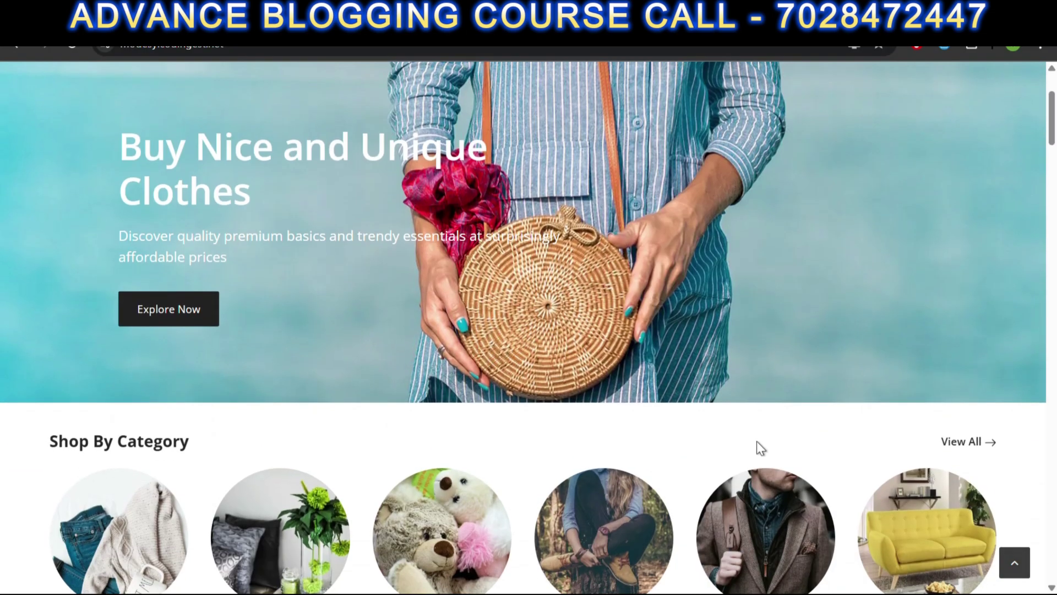
scroll(757, 441, down, 12)
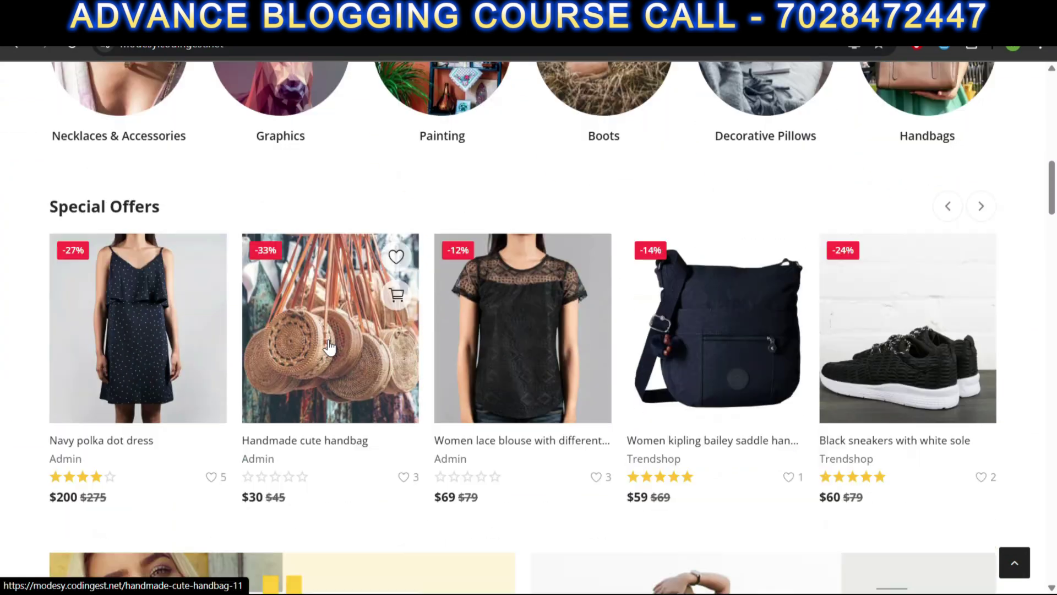
scroll(328, 347, down, 3)
scroll(351, 336, up, 15)
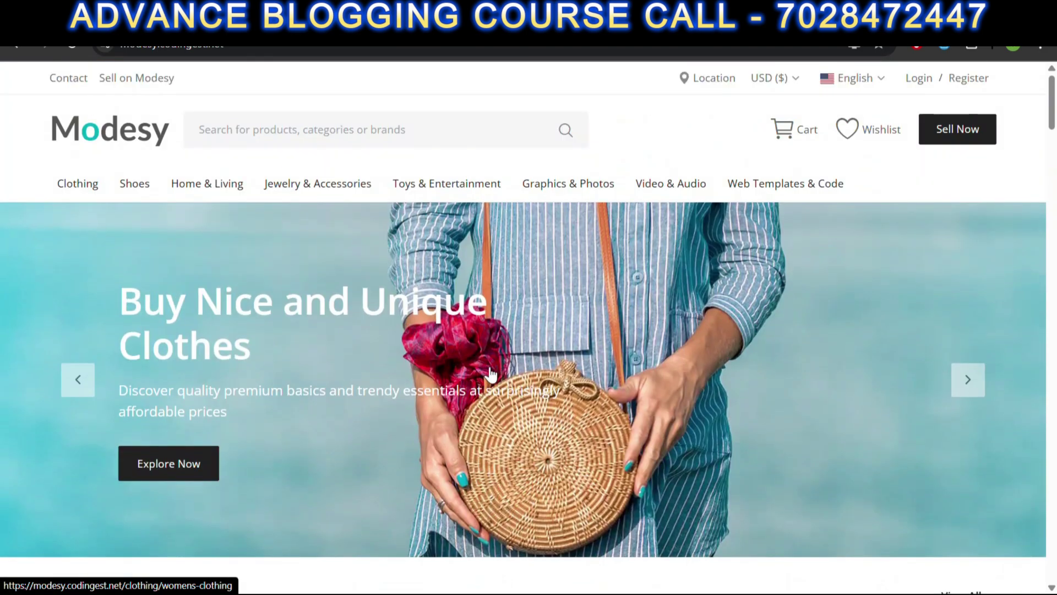
Check link options on Women's Clothing, then go back to the demo home page
right_click(607, 260)
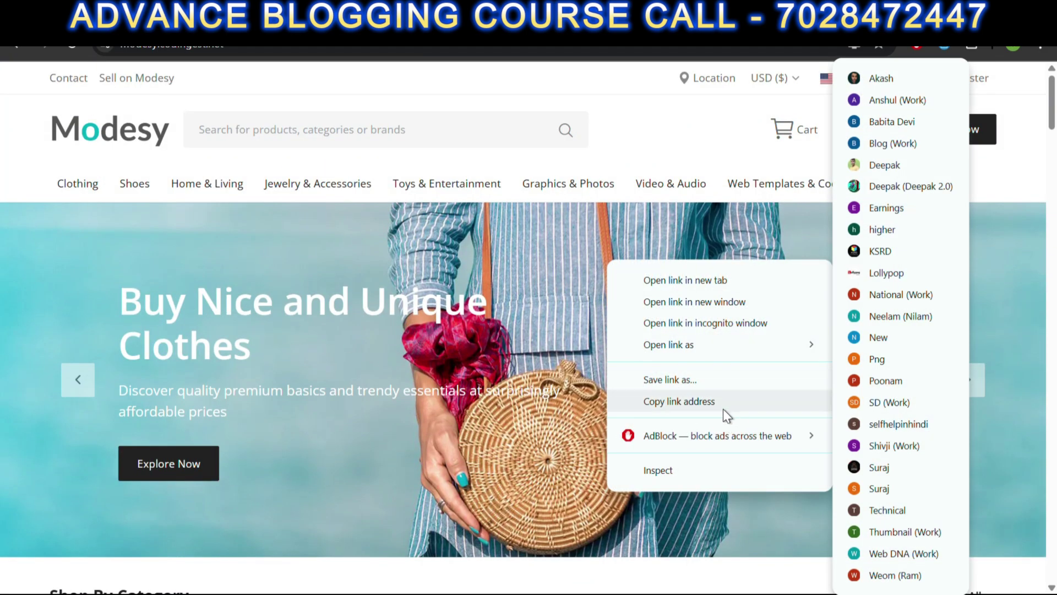
click(546, 244)
right_click(546, 238)
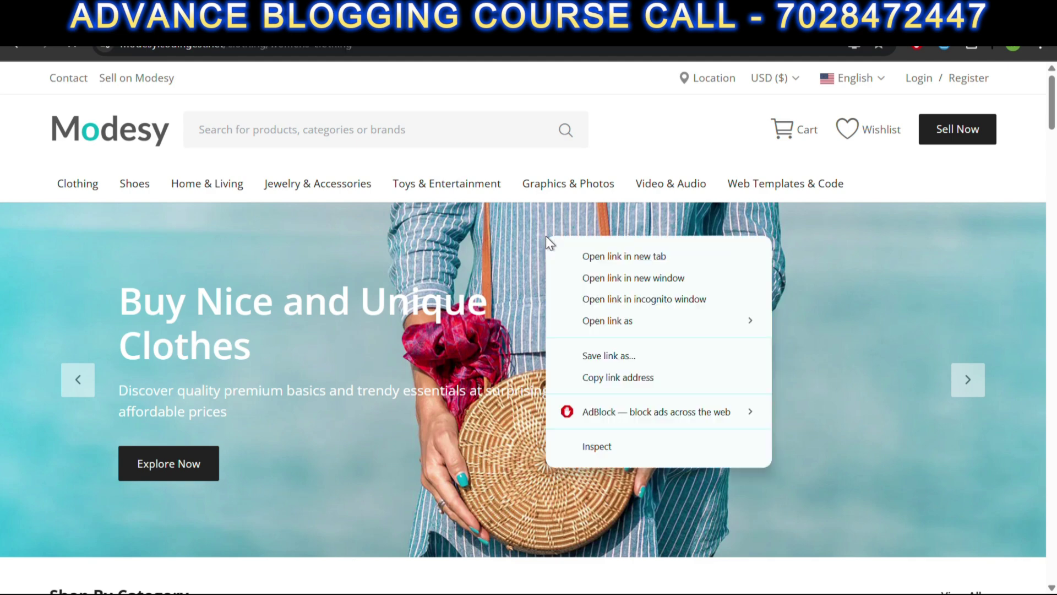
click(22, 74)
click(19, 52)
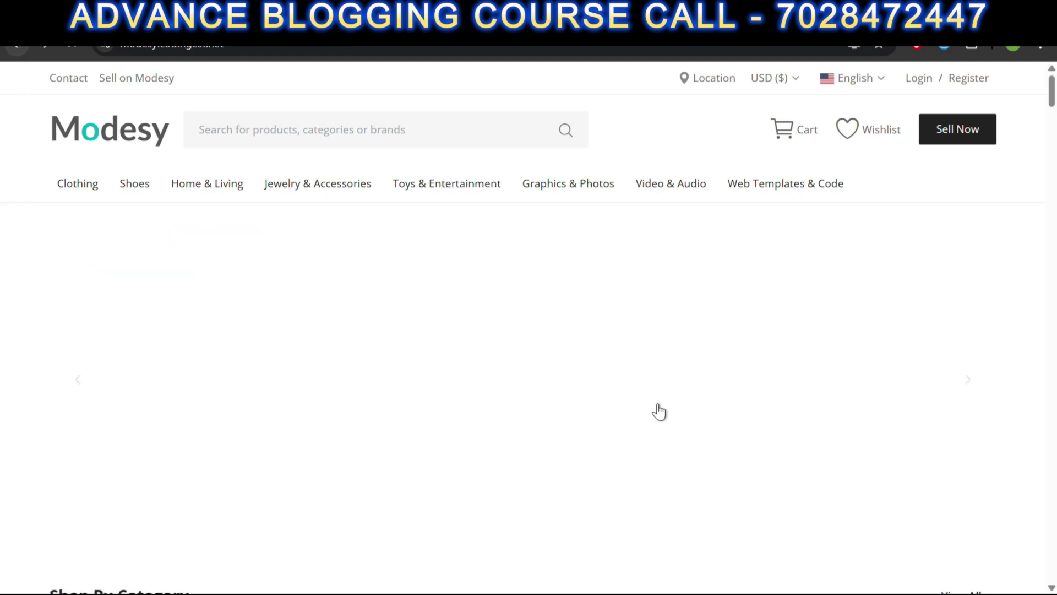
Look over the demo home page's Special Offers products and promo banners
scroll(647, 411, down, 4)
right_click(750, 298)
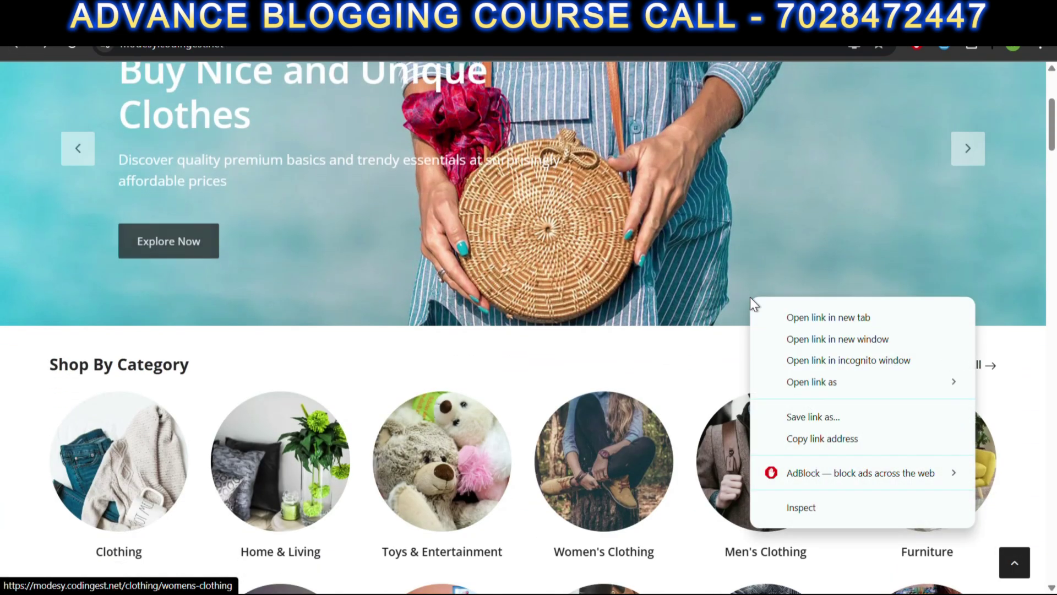
mouse_move(858, 473)
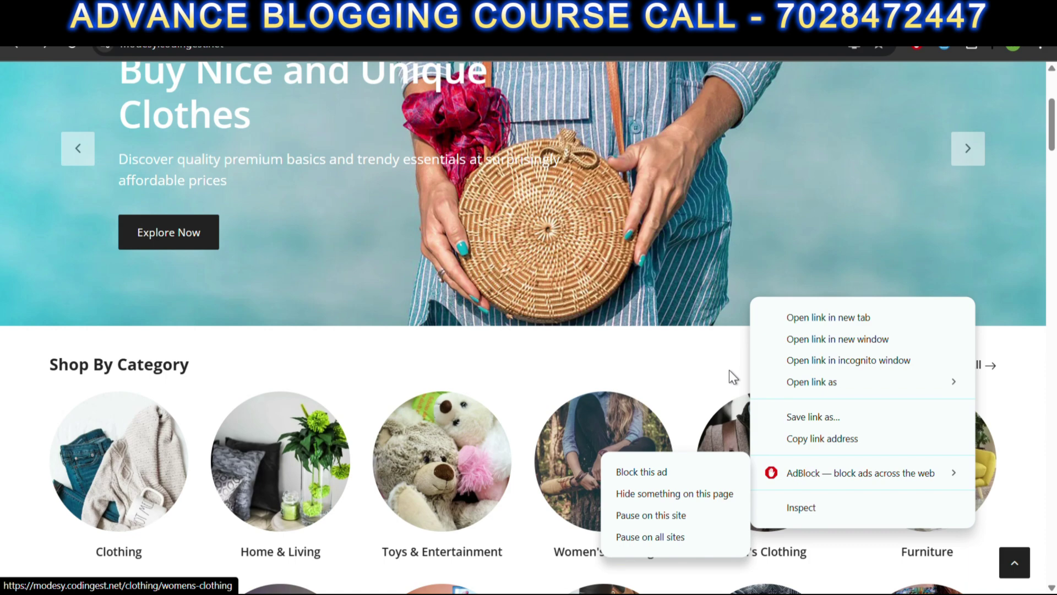
click(630, 342)
scroll(630, 343, down, 7)
scroll(635, 348, down, 7)
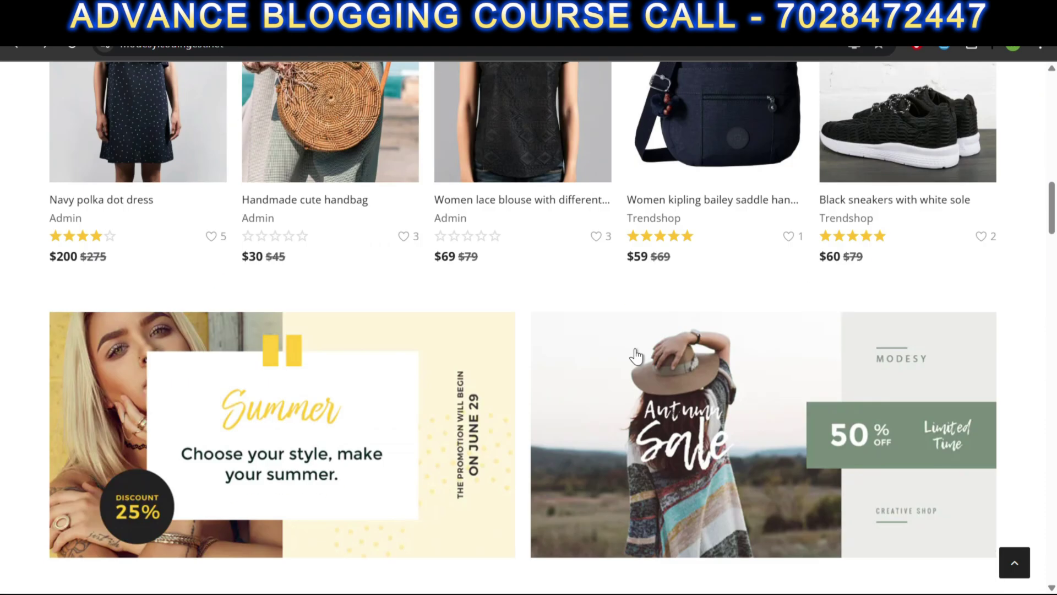
scroll(566, 342, up, 4)
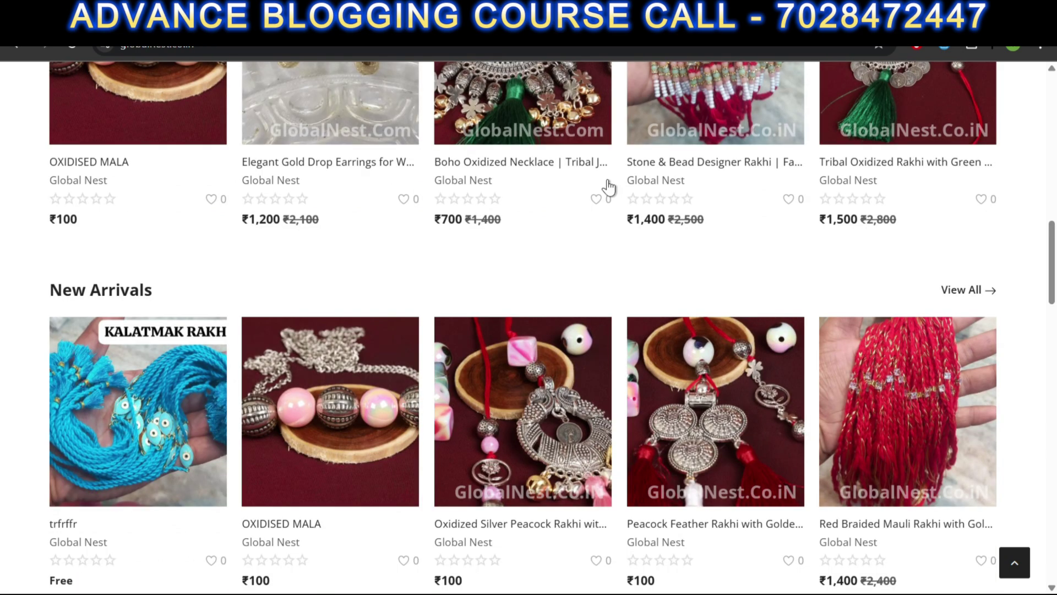
scroll(465, 338, up, 15)
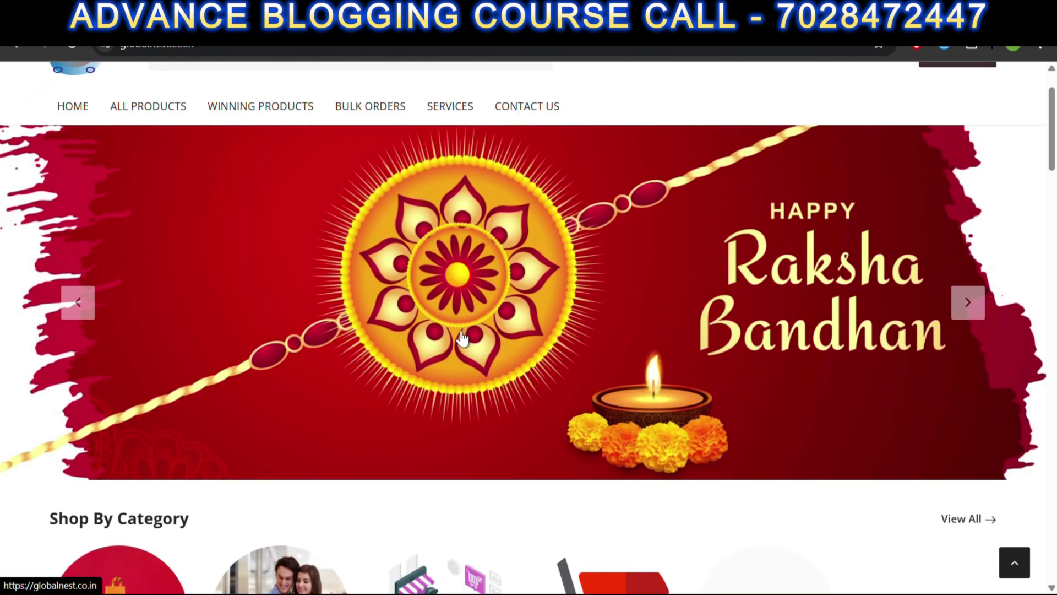
Scroll the live GlobalNest store's categories, Special Offers, New Arrivals and blog posts
scroll(107, 193, down, 20)
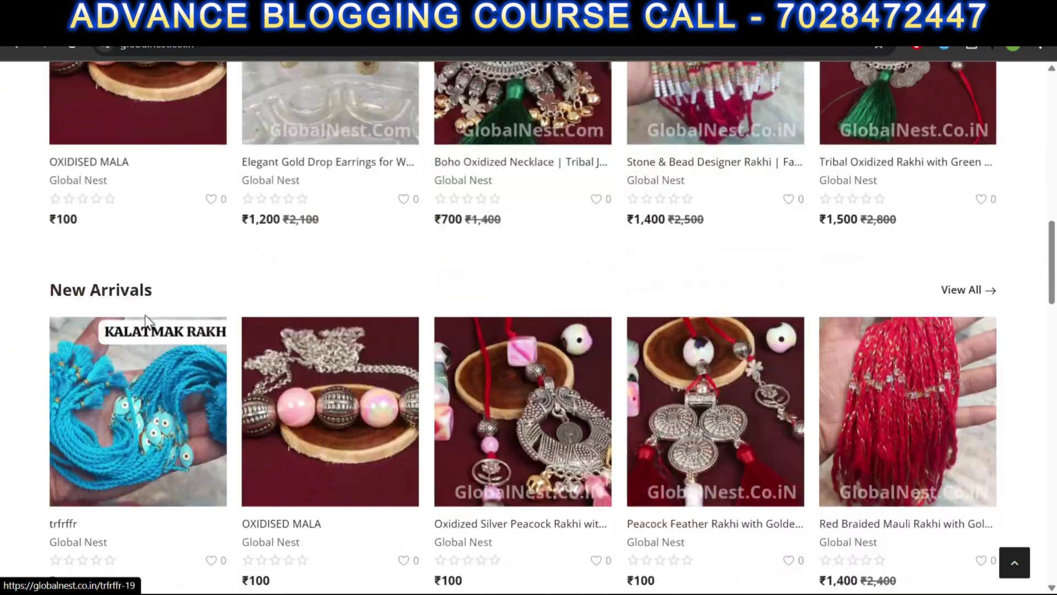
scroll(101, 286, up, 6)
scroll(101, 287, up, 15)
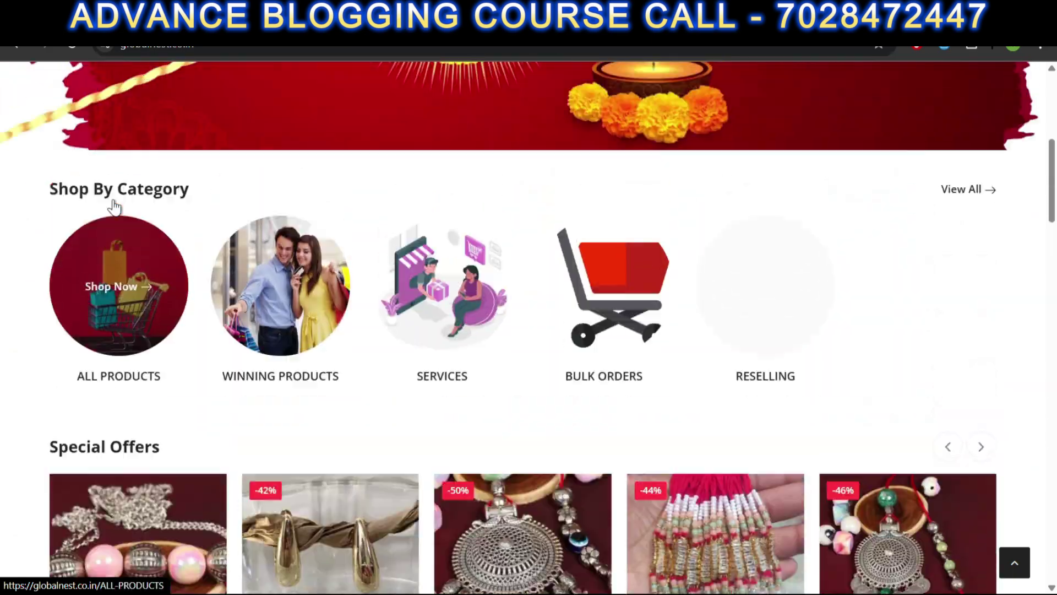
scroll(566, 314, down, 8)
scroll(762, 385, down, 20)
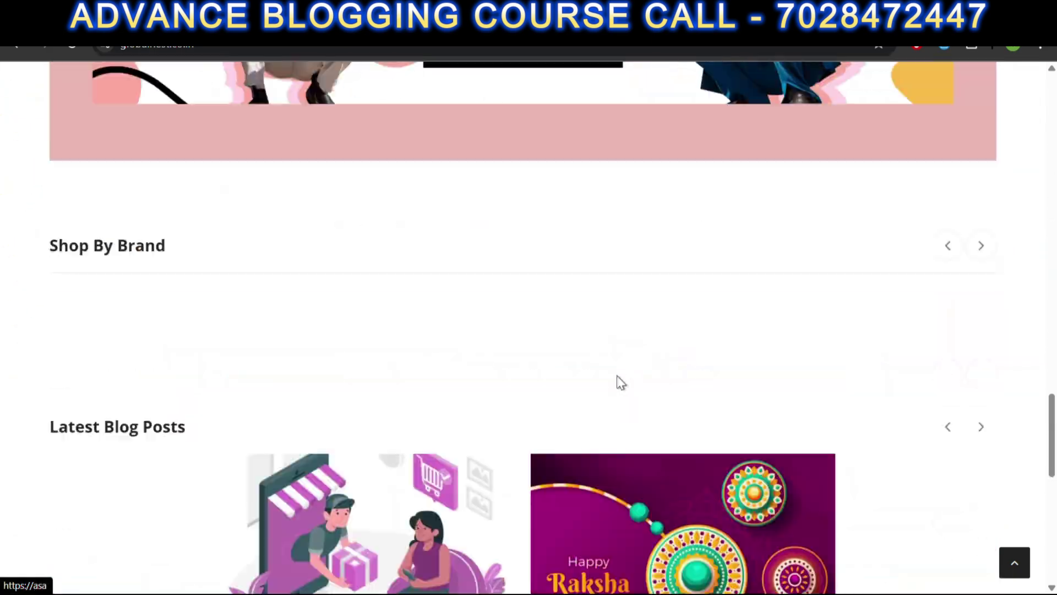
scroll(614, 372, up, 8)
scroll(615, 370, up, 8)
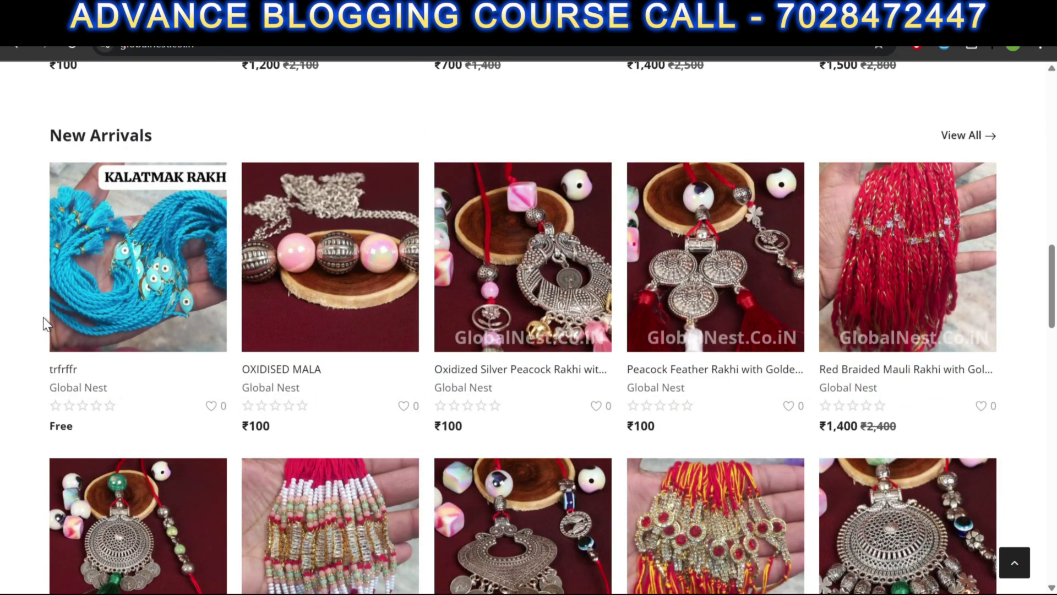
Return to the admin panel and expand the Products menu
click(248, 18)
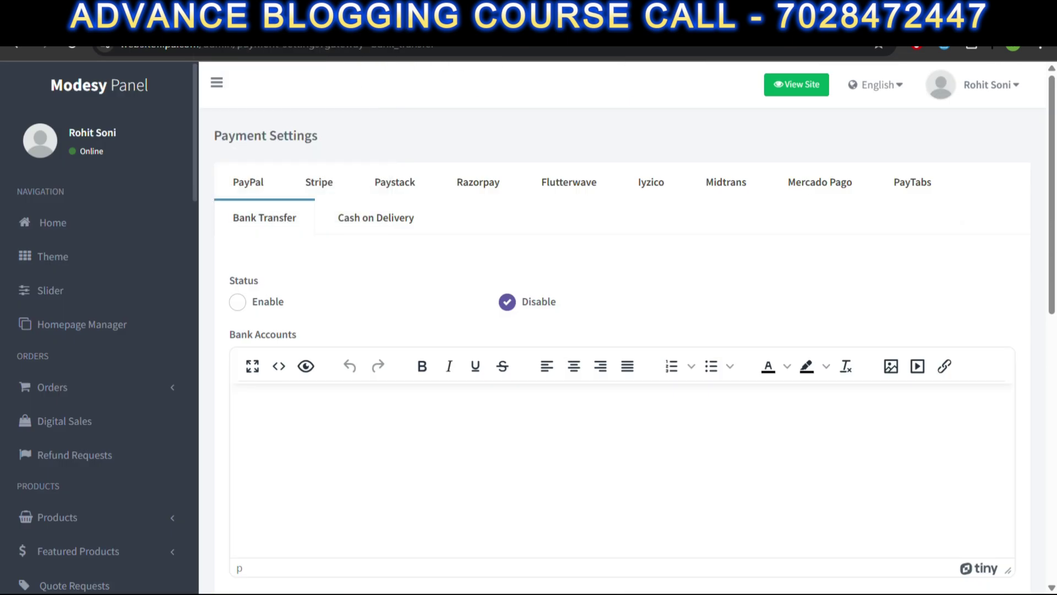
scroll(91, 440, down, 4)
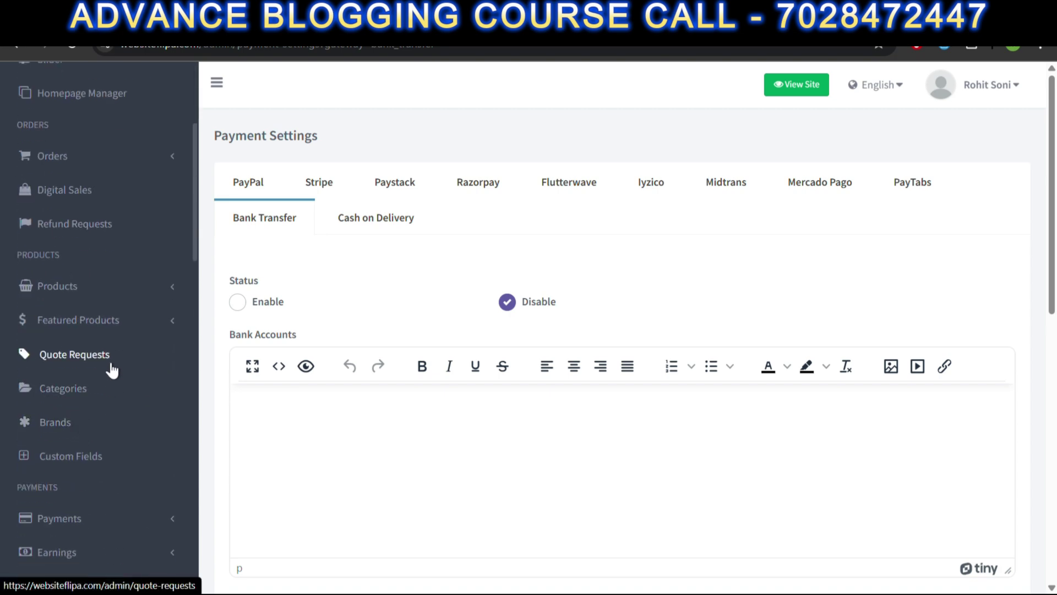
click(118, 289)
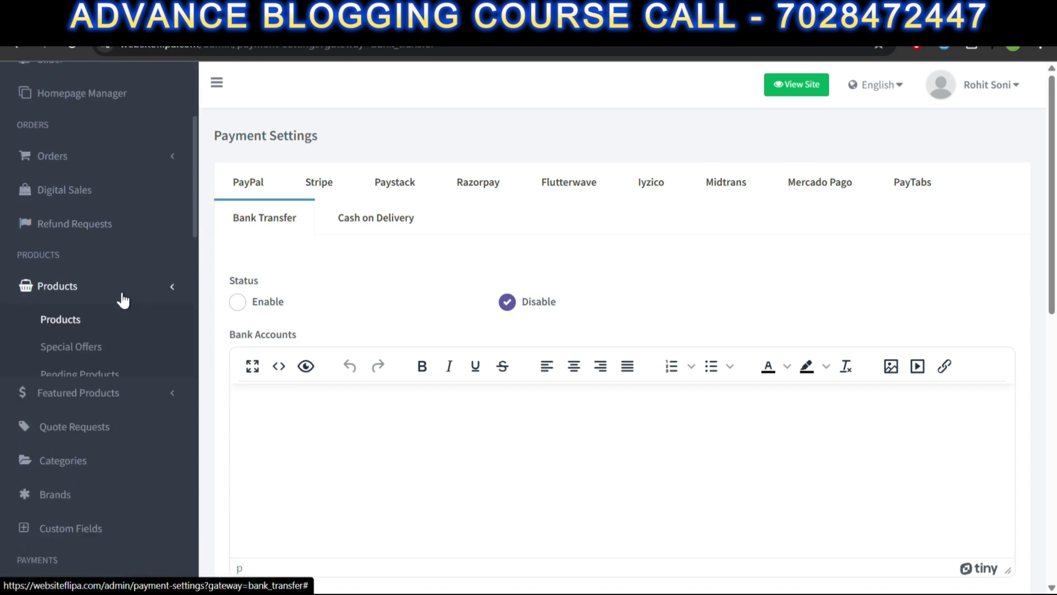
Open the admin Products list showing no records, then view the imported storefront's homepage
click(83, 331)
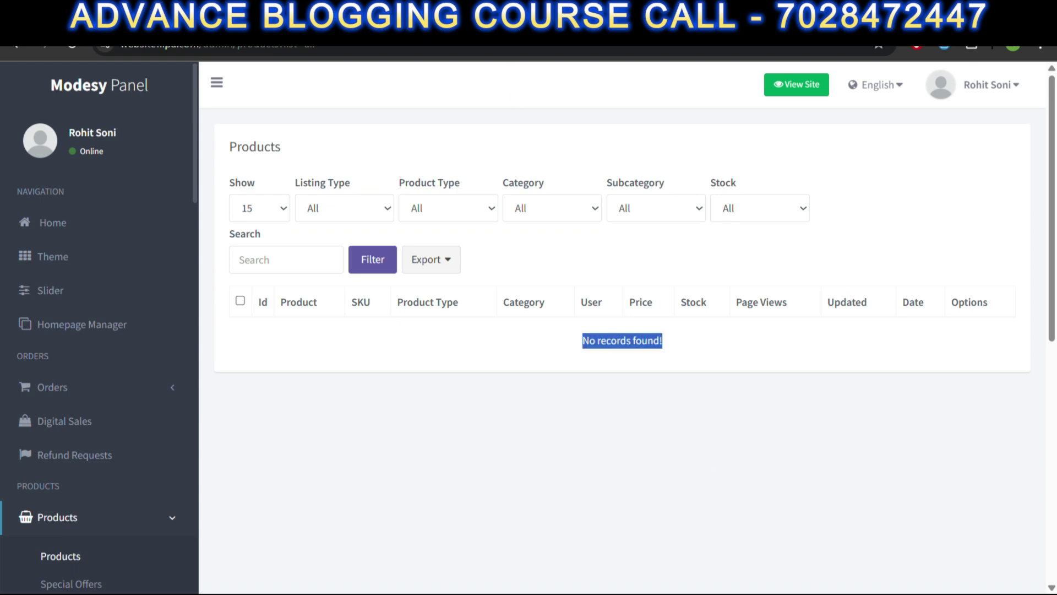
click(284, 19)
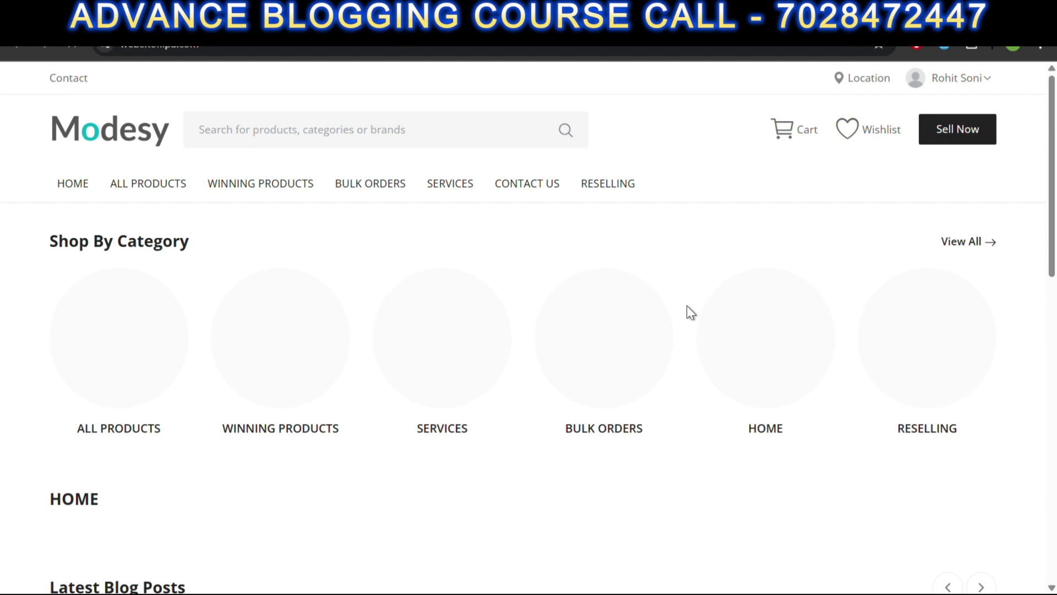
scroll(688, 311, down, 10)
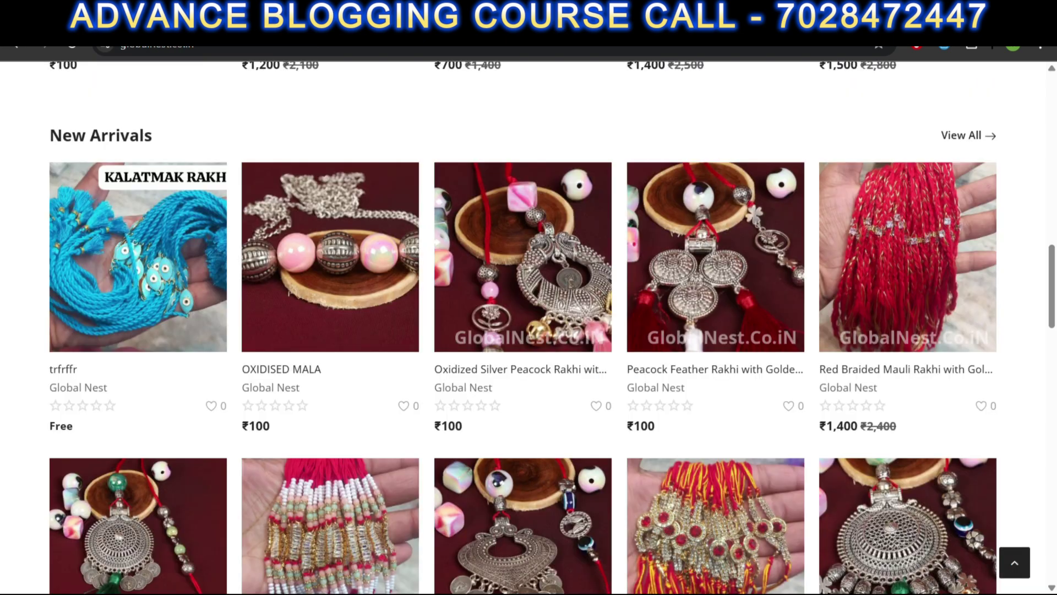
scroll(617, 536, up, 10)
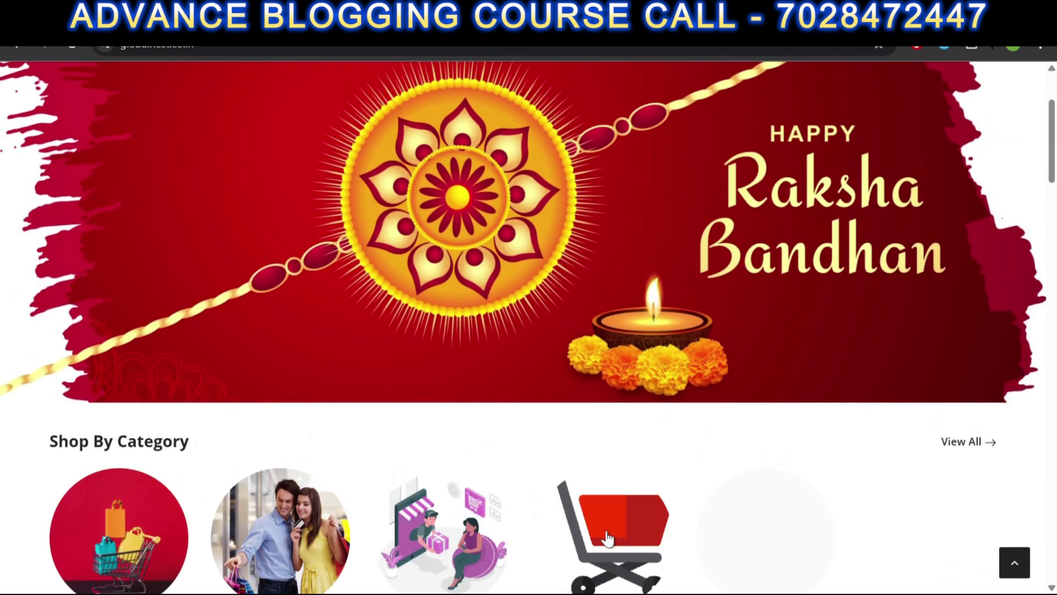
Scroll up and down the live GlobalNest homepage to review its products and festival banner
scroll(389, 462, down, 8)
scroll(389, 462, up, 5)
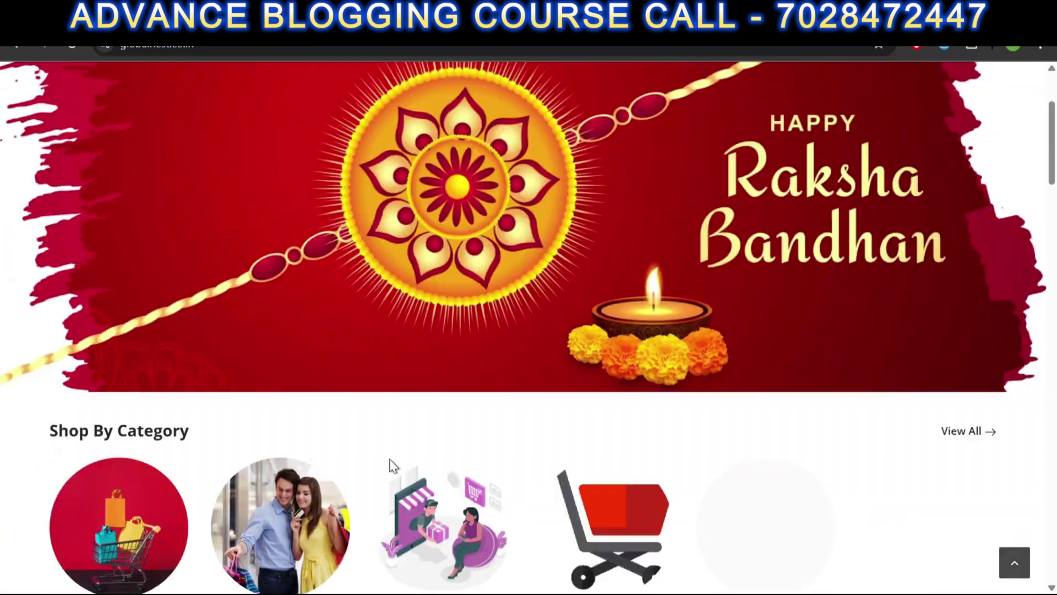
scroll(389, 462, down, 8)
scroll(389, 458, down, 10)
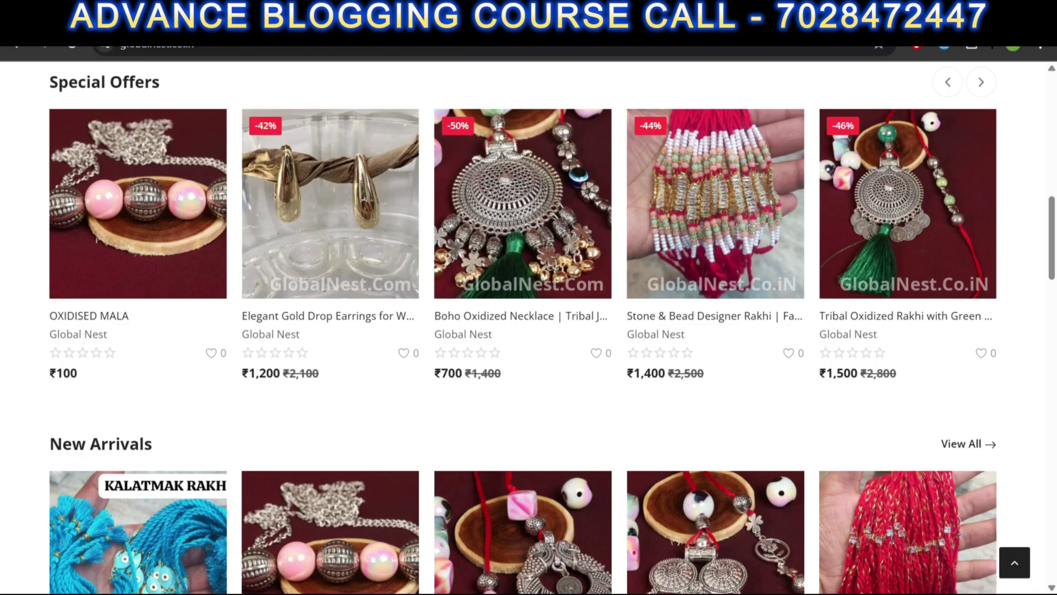
scroll(603, 388, down, 15)
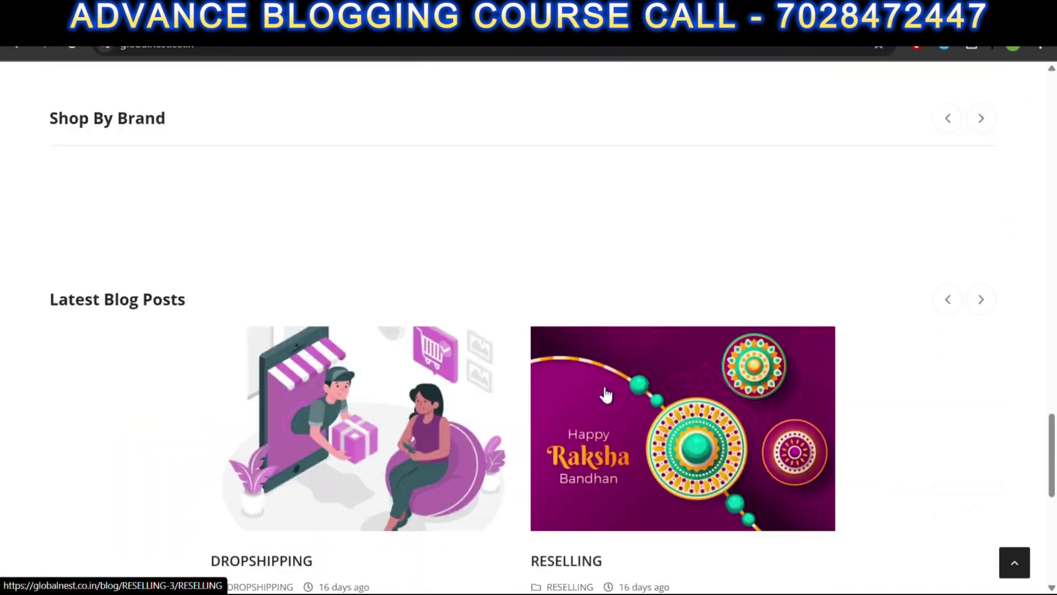
scroll(605, 392, up, 7)
scroll(522, 217, down, 16)
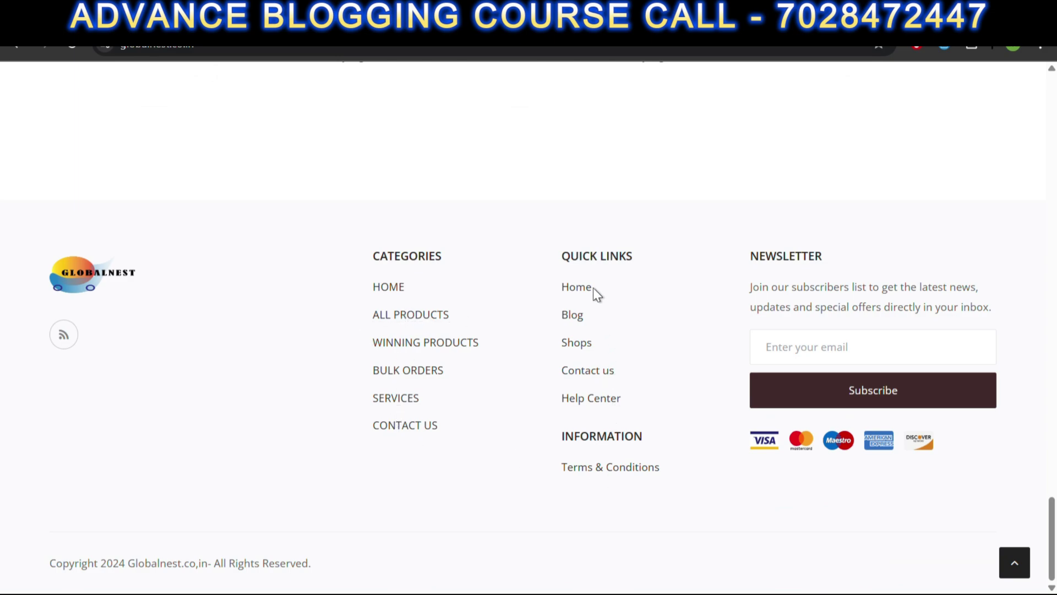
scroll(690, 347, up, 20)
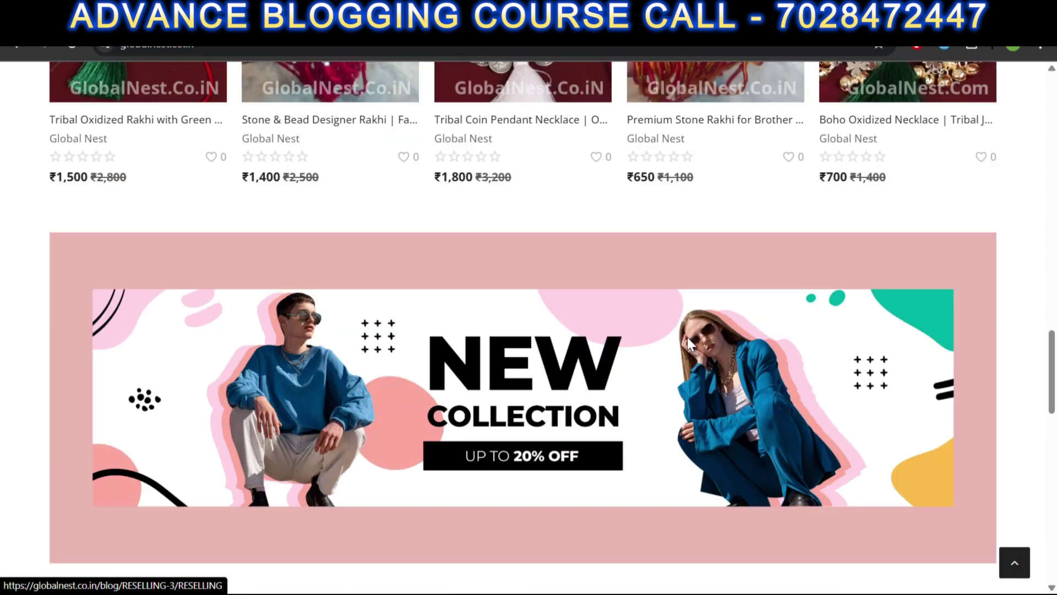
scroll(436, 338, up, 8)
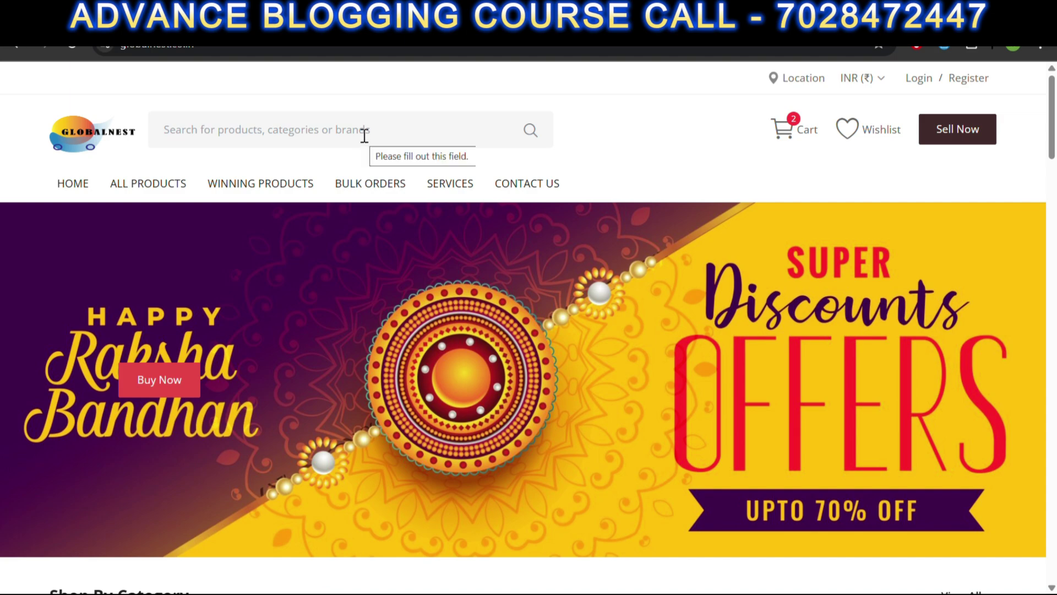
scroll(520, 296, down, 1)
scroll(519, 296, down, 11)
scroll(524, 279, up, 1)
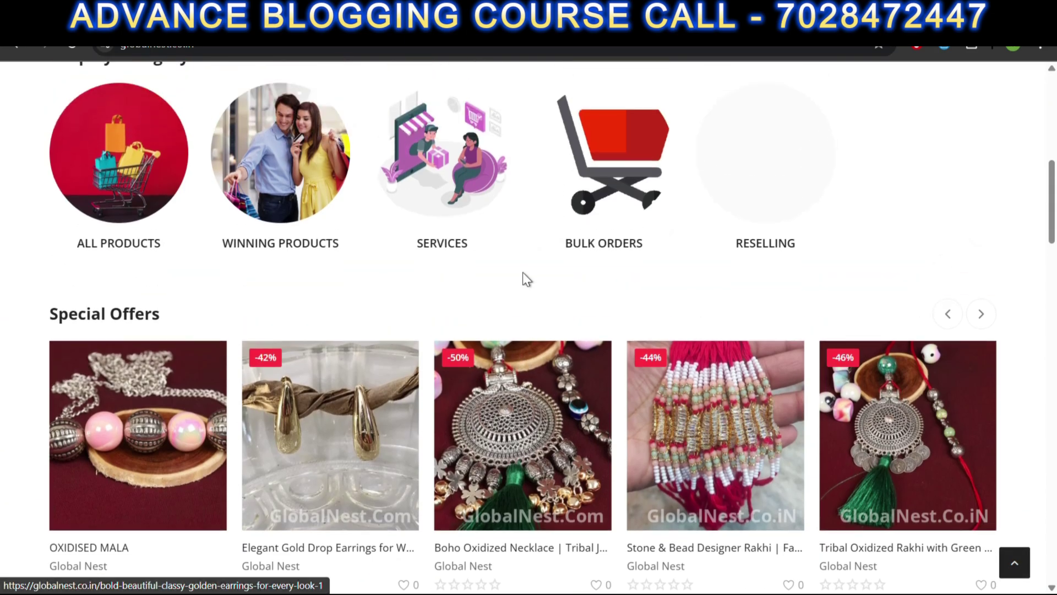
scroll(524, 279, down, 7)
scroll(523, 272, up, 11)
scroll(522, 275, down, 15)
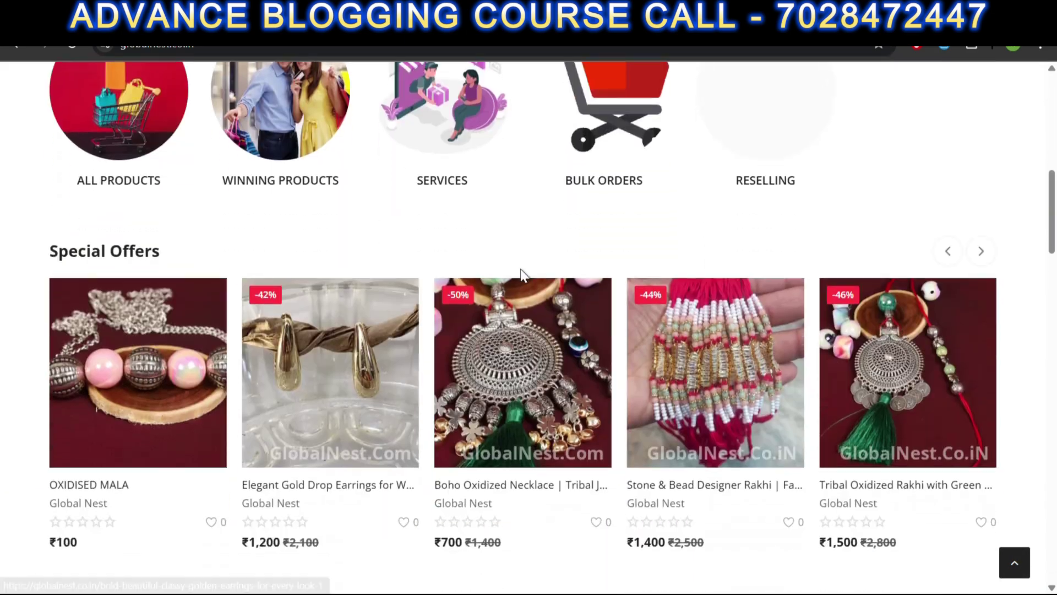
scroll(520, 269, down, 5)
scroll(521, 273, up, 8)
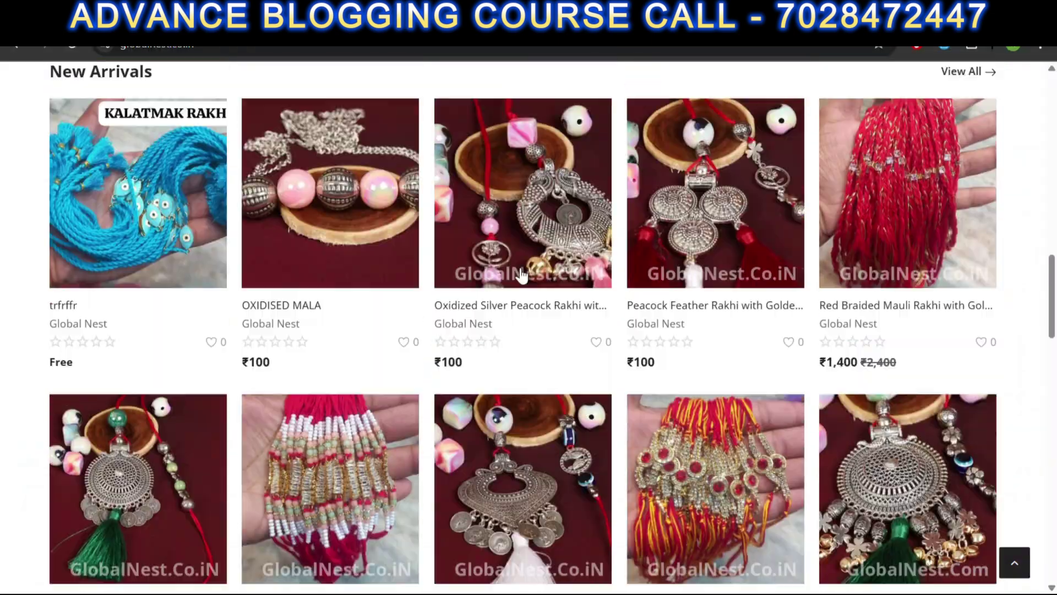
scroll(519, 274, up, 11)
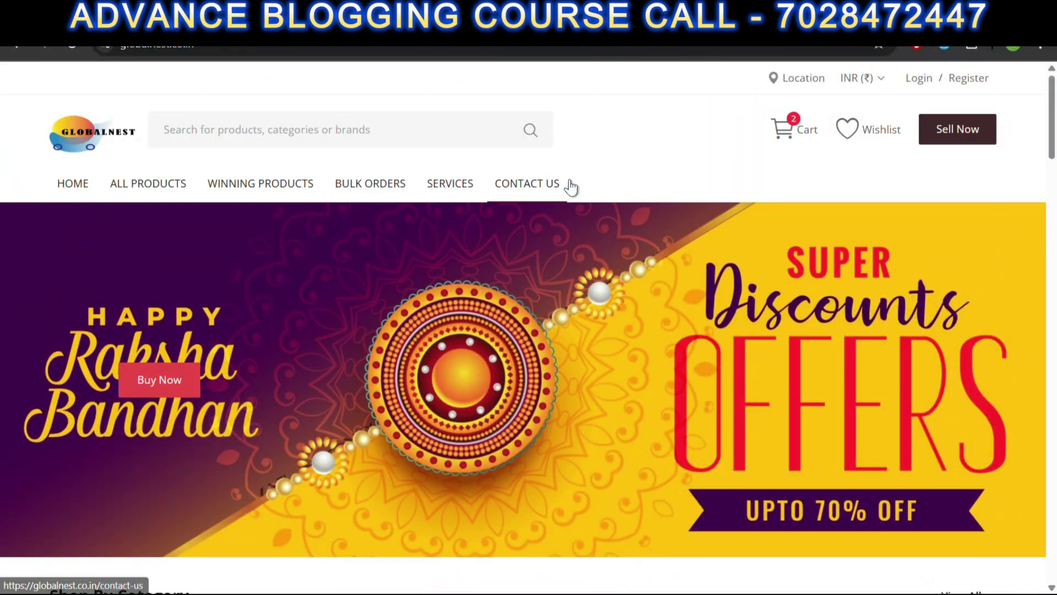
scroll(634, 264, down, 5)
scroll(631, 257, down, 15)
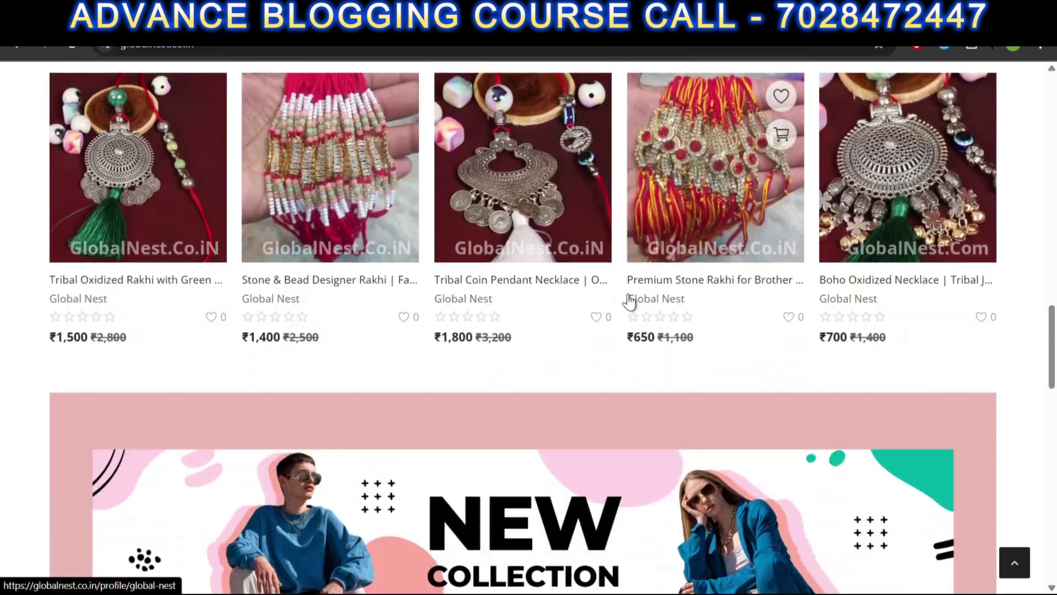
scroll(551, 272, down, 5)
scroll(502, 266, up, 15)
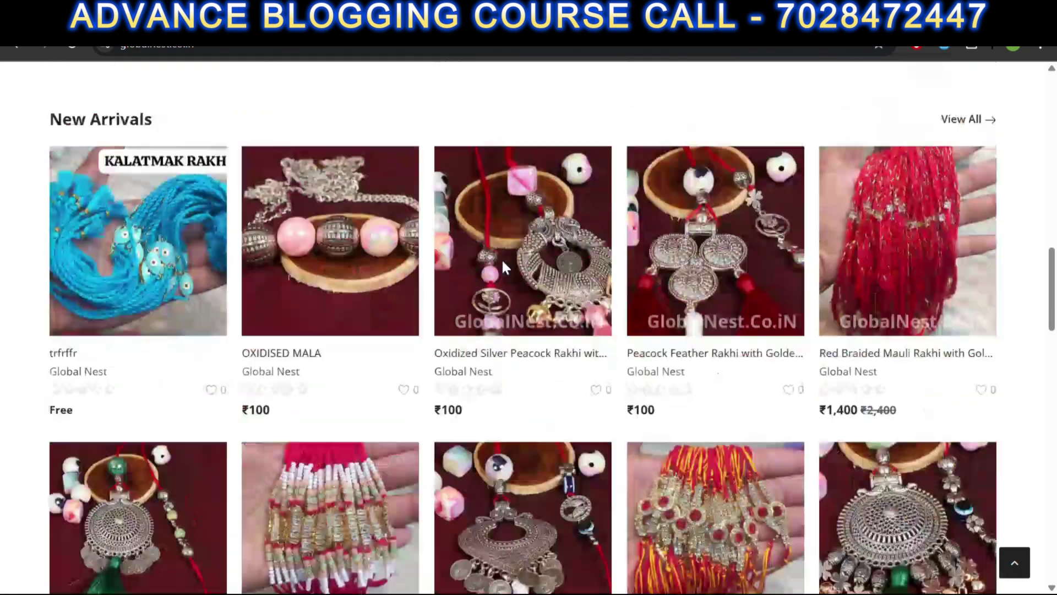
scroll(503, 262, up, 6)
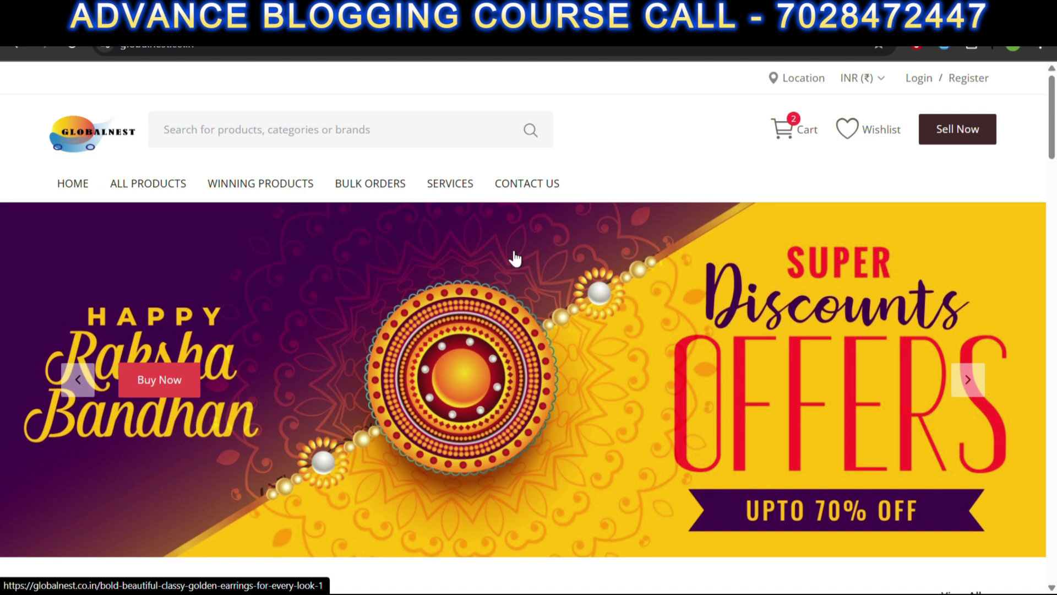
scroll(514, 257, down, 1)
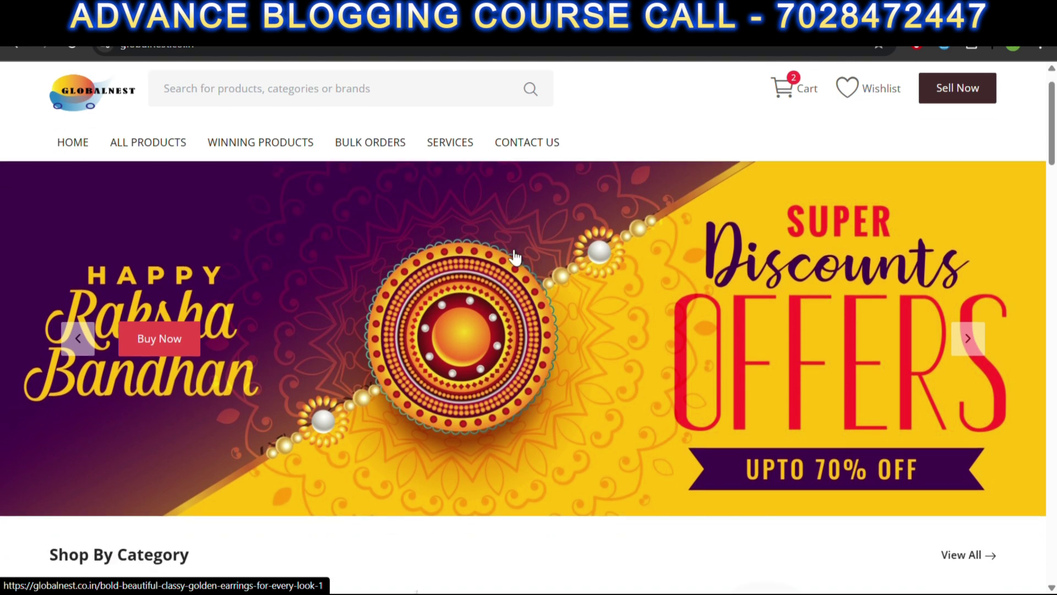
scroll(433, 254, up, 1)
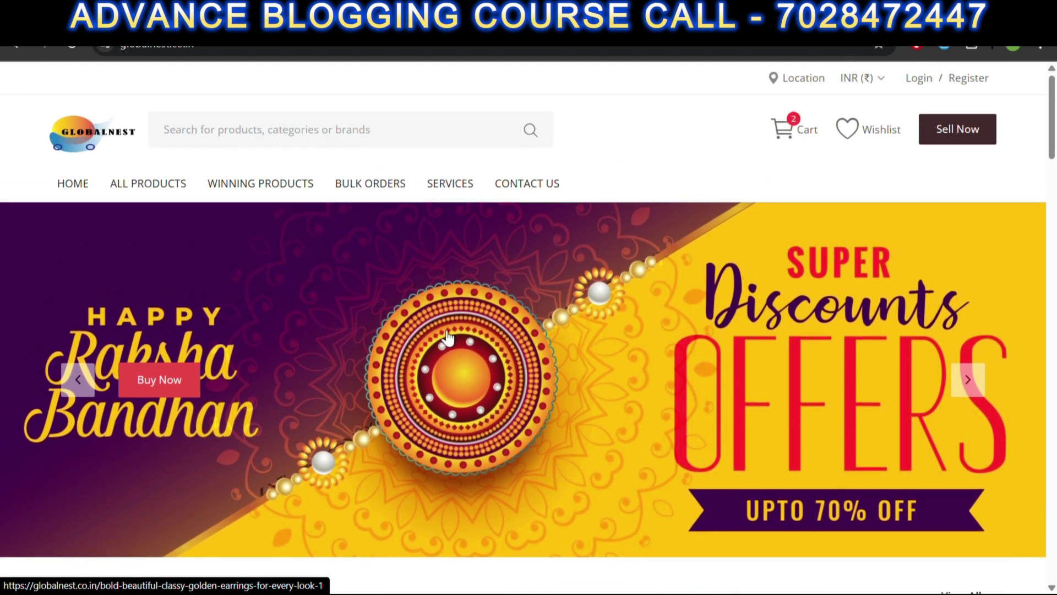
scroll(447, 337, down, 5)
scroll(186, 166, up, 1)
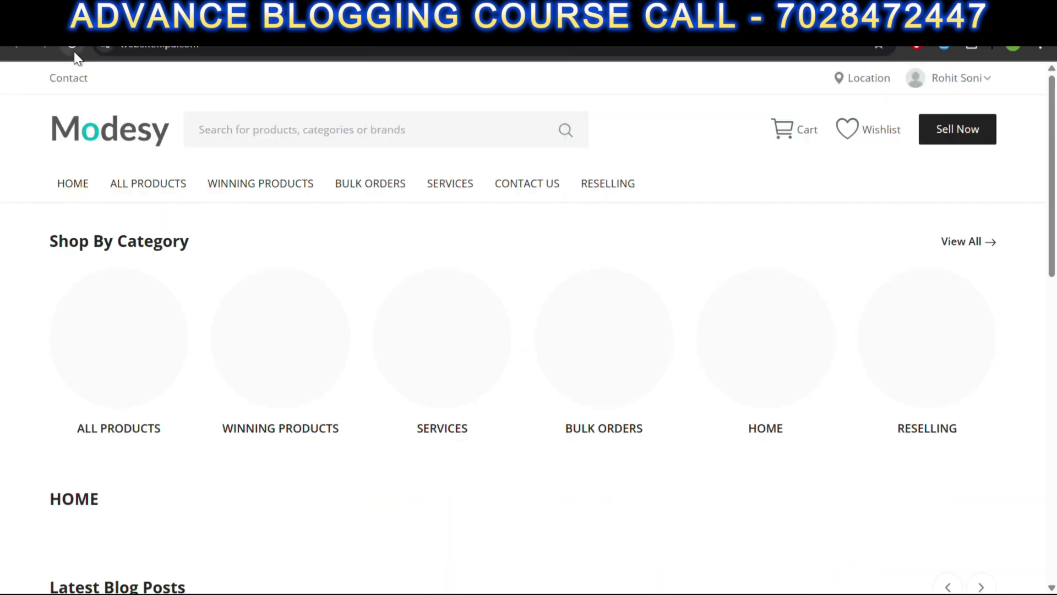
scroll(877, 405, down, 5)
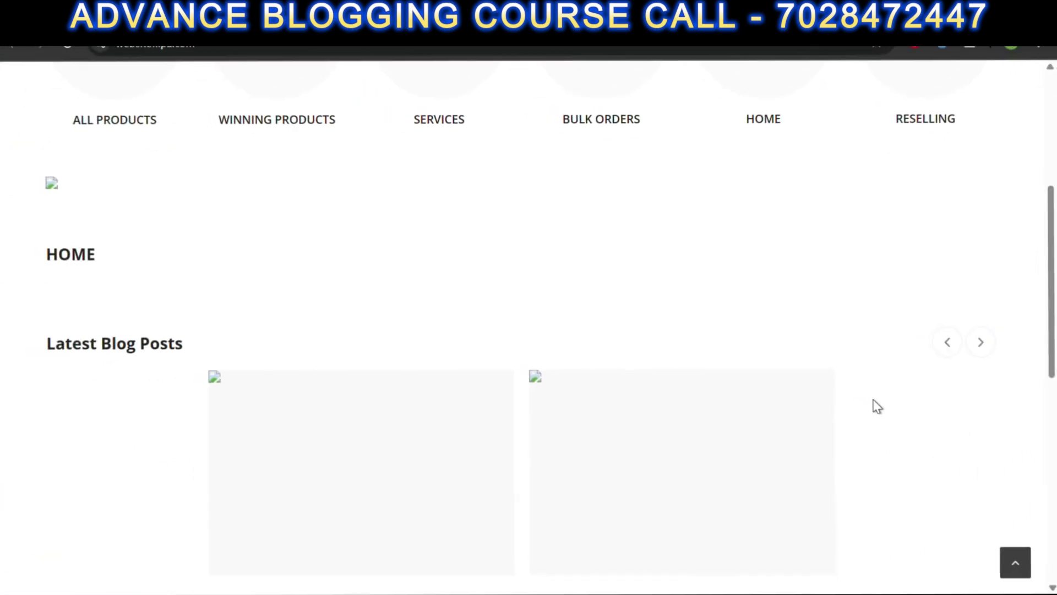
scroll(771, 380, down, 5)
scroll(283, 302, up, 10)
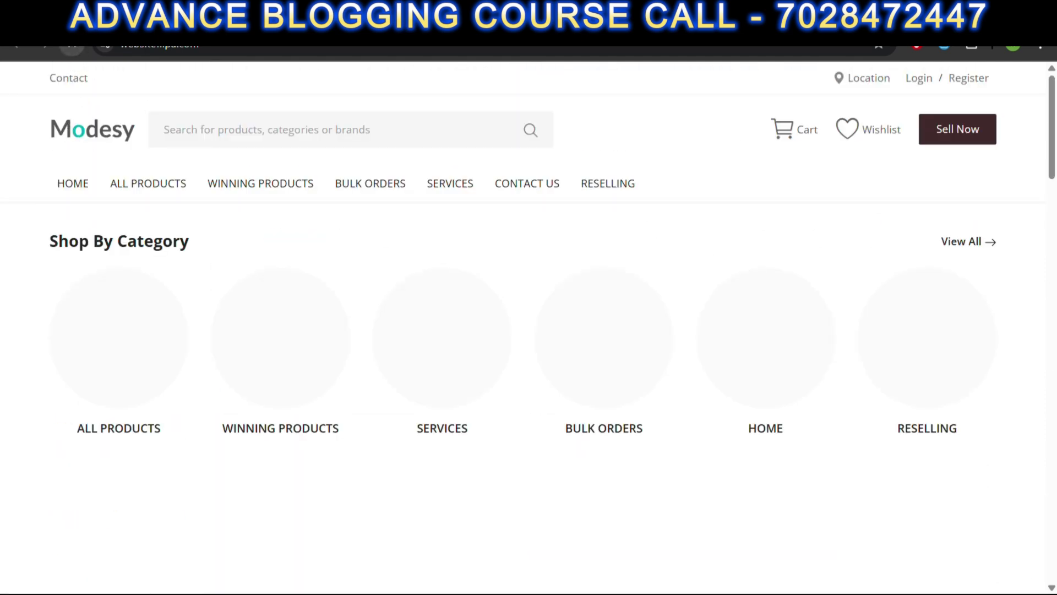
click(165, 32)
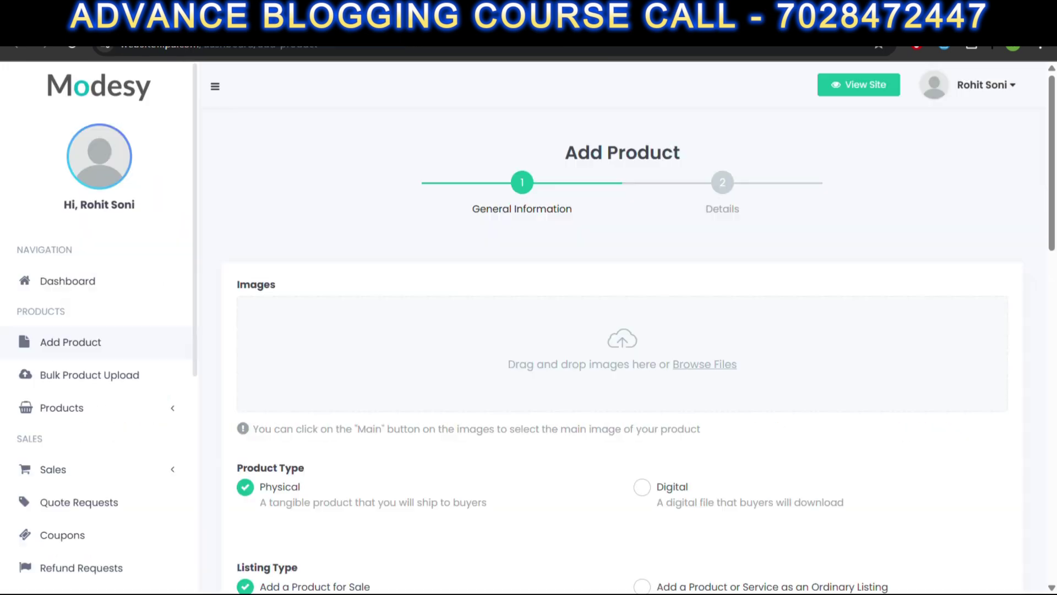
click(414, 303)
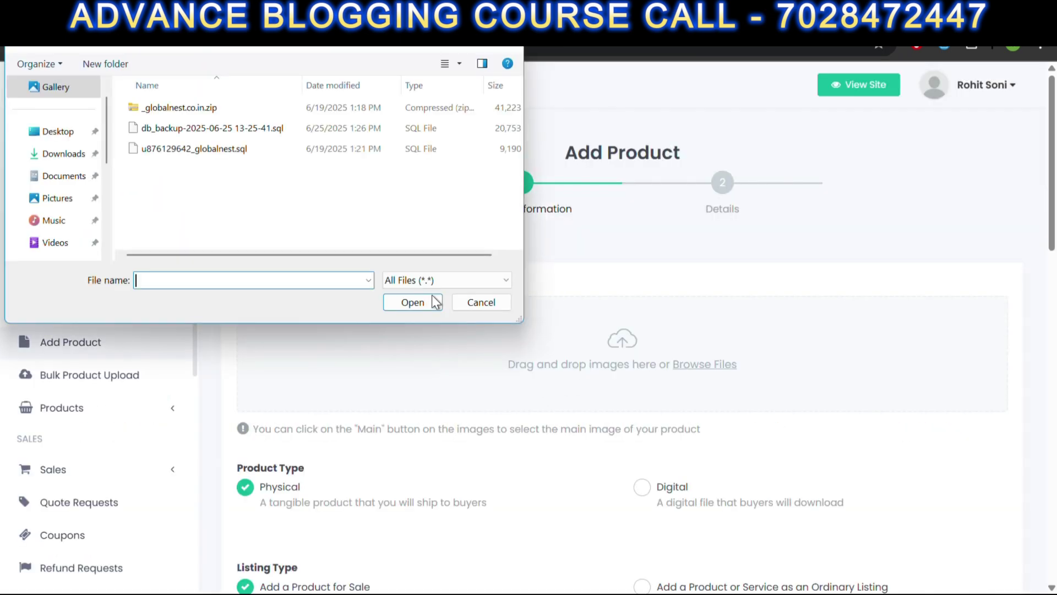
click(478, 306)
scroll(633, 384, down, 7)
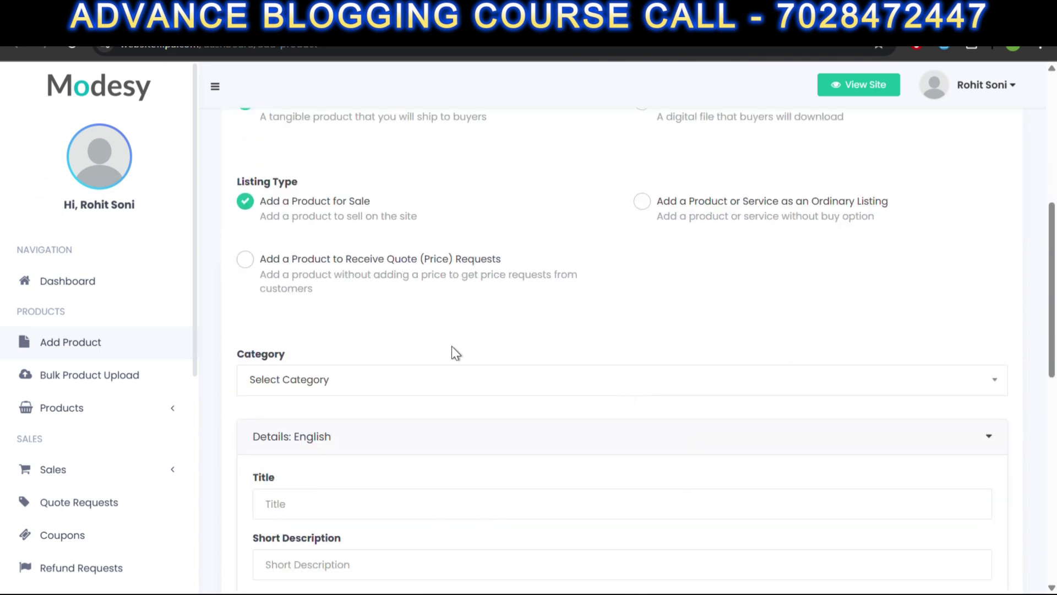
scroll(629, 392, down, 8)
scroll(764, 517, down, 3)
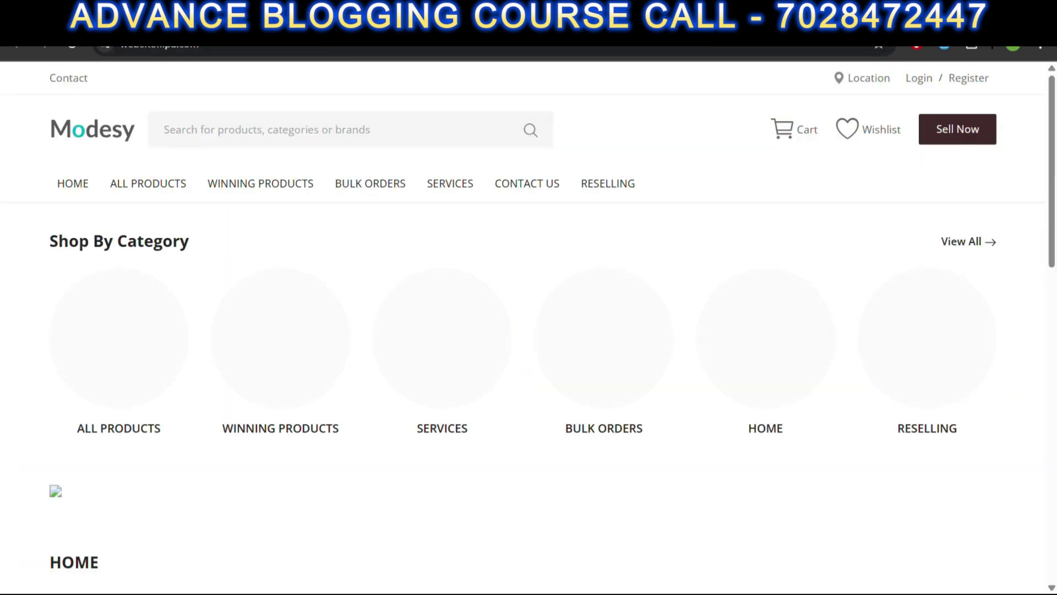
scroll(724, 345, down, 10)
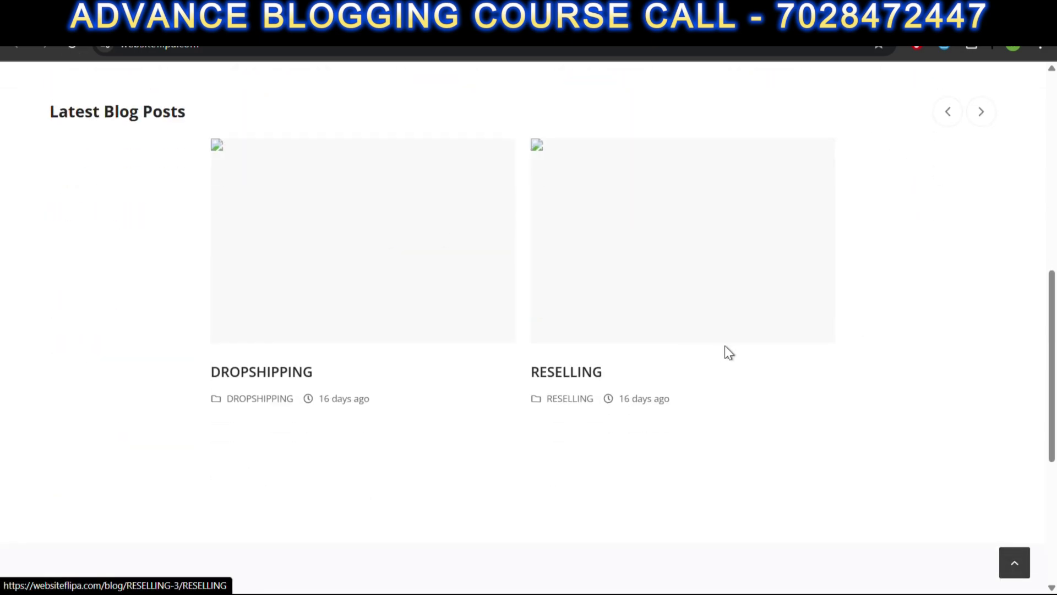
scroll(765, 259, up, 8)
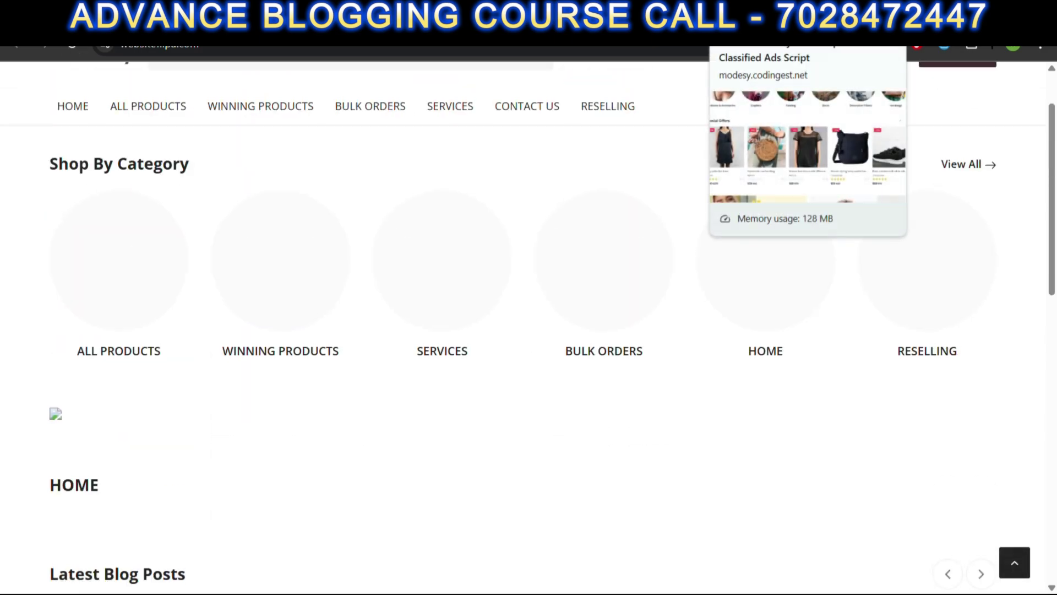
Browse the Modesy demo store homepage for comparison
click(749, 11)
scroll(710, 220, down, 5)
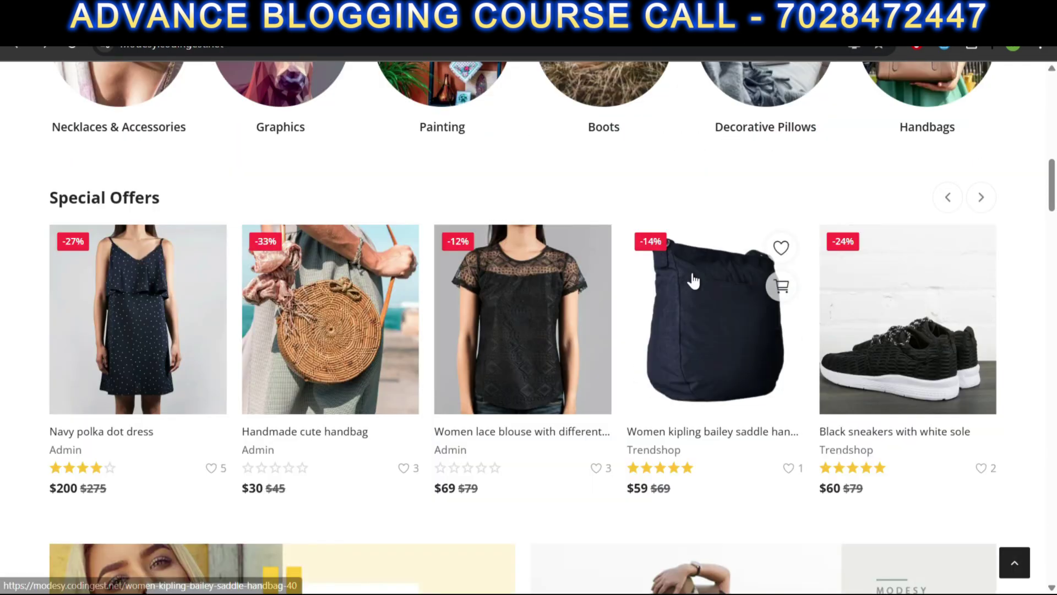
scroll(633, 264, up, 3)
scroll(475, 355, down, 18)
scroll(791, 339, down, 20)
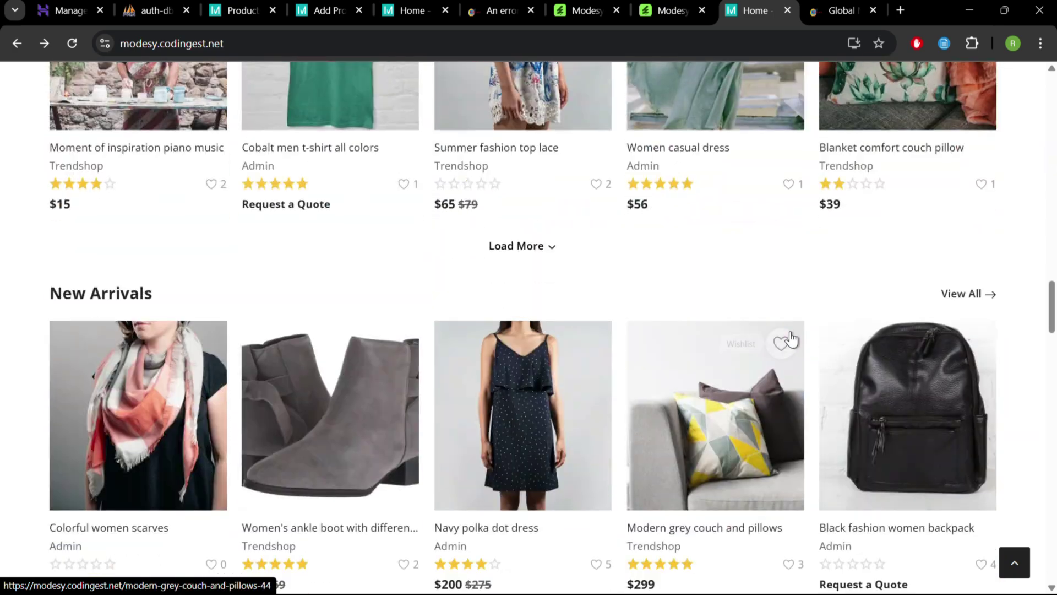
scroll(791, 339, up, 5)
Browse the live GlobalNest store homepage and its product listings
click(848, 10)
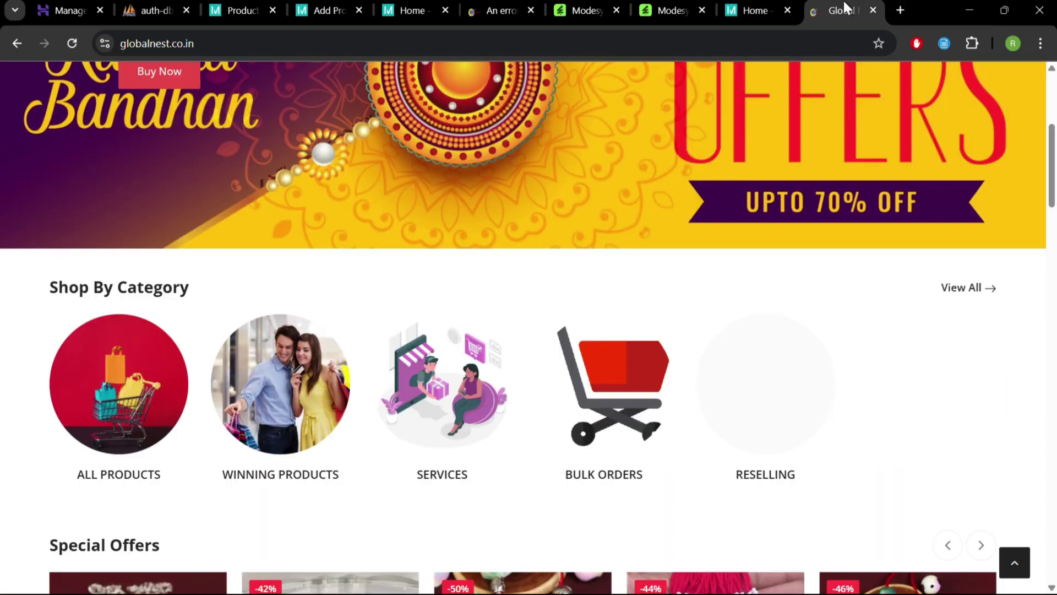
scroll(672, 264, up, 5)
scroll(671, 267, down, 4)
scroll(673, 273, down, 14)
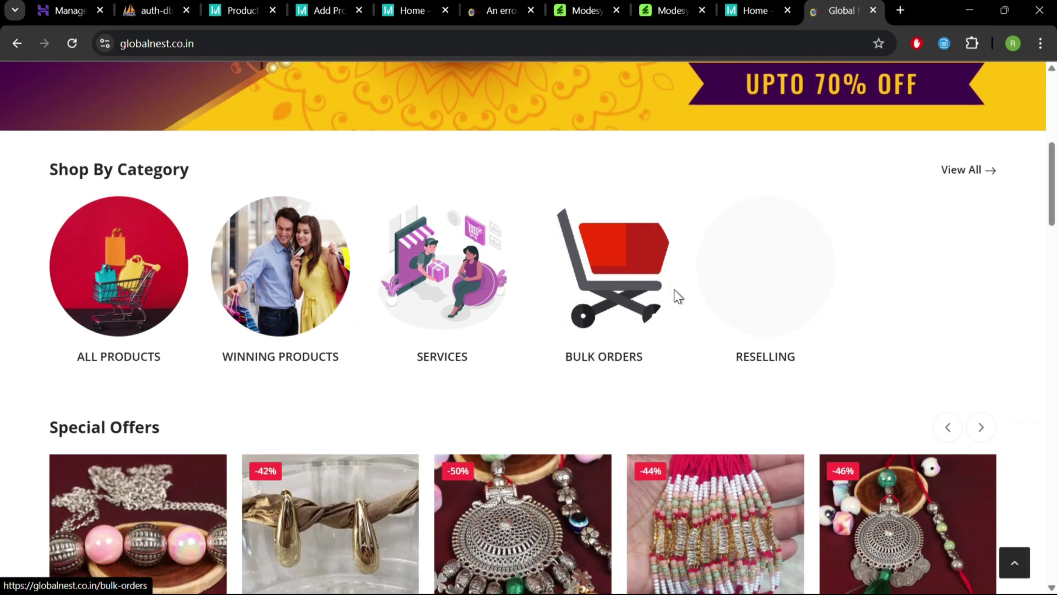
scroll(633, 264, down, 15)
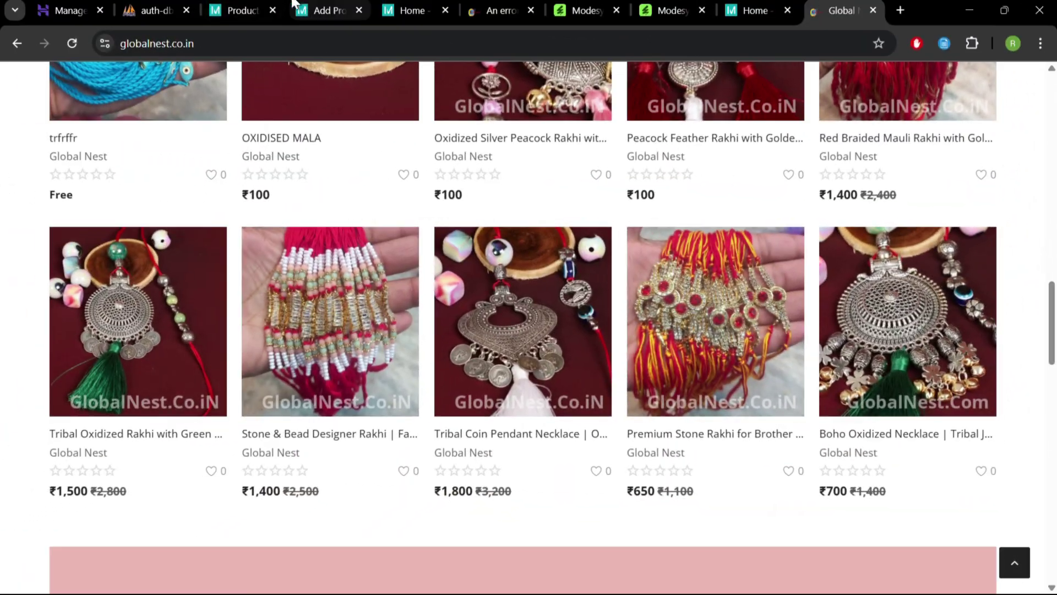
Check websiteflipa's empty admin product list, Add Product form and storefront, then return to GlobalNest
click(251, 4)
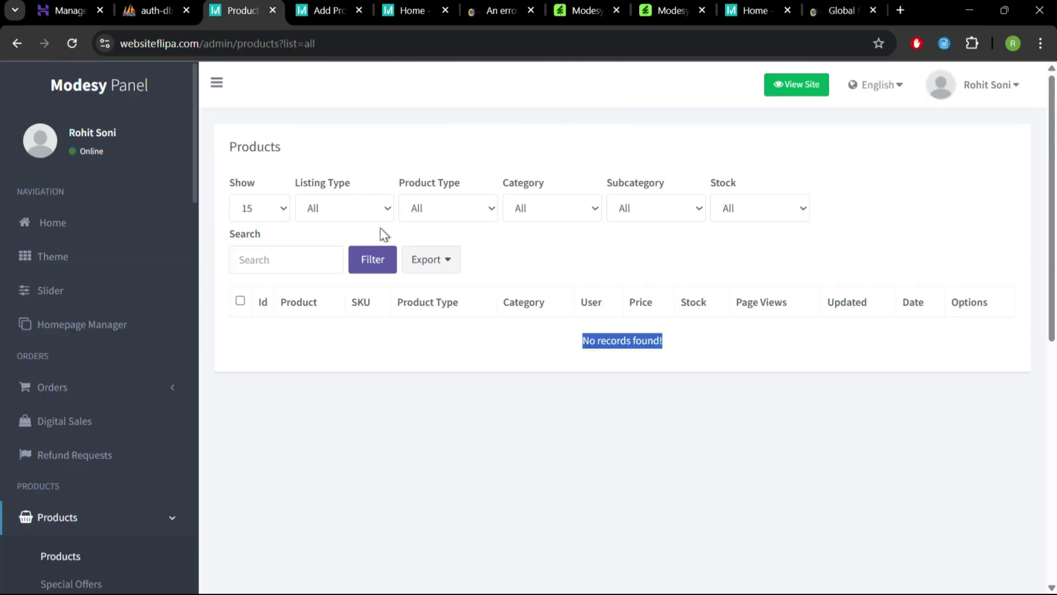
click(347, 10)
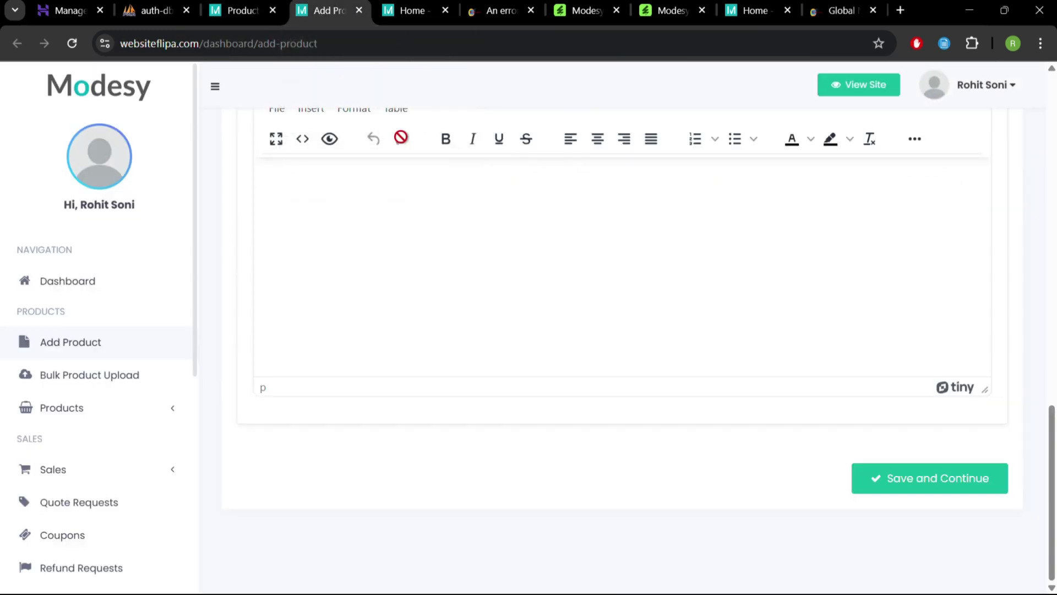
click(410, 6)
click(842, 11)
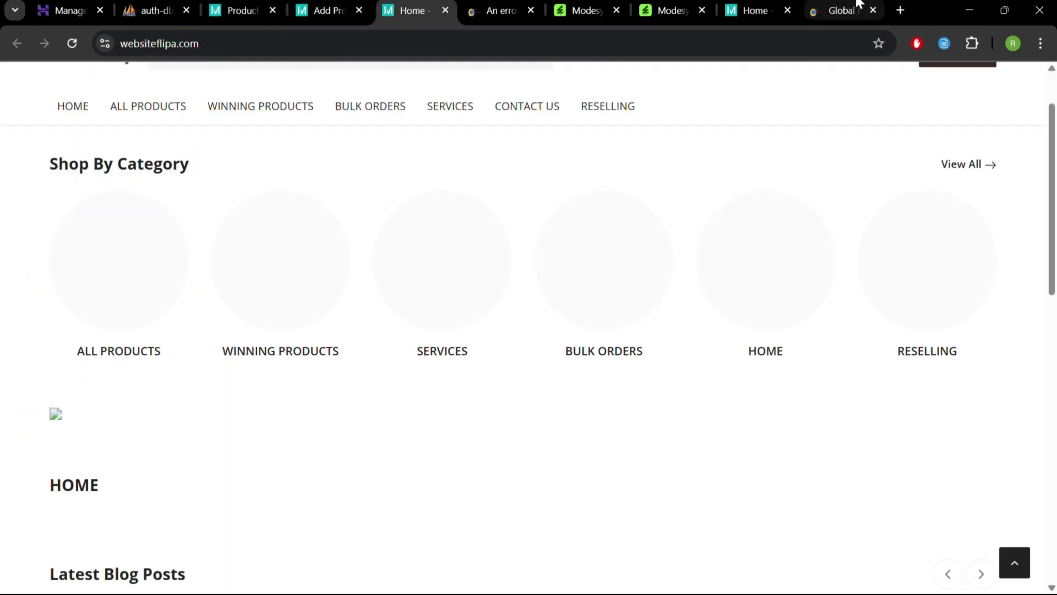
scroll(547, 531, up, 7)
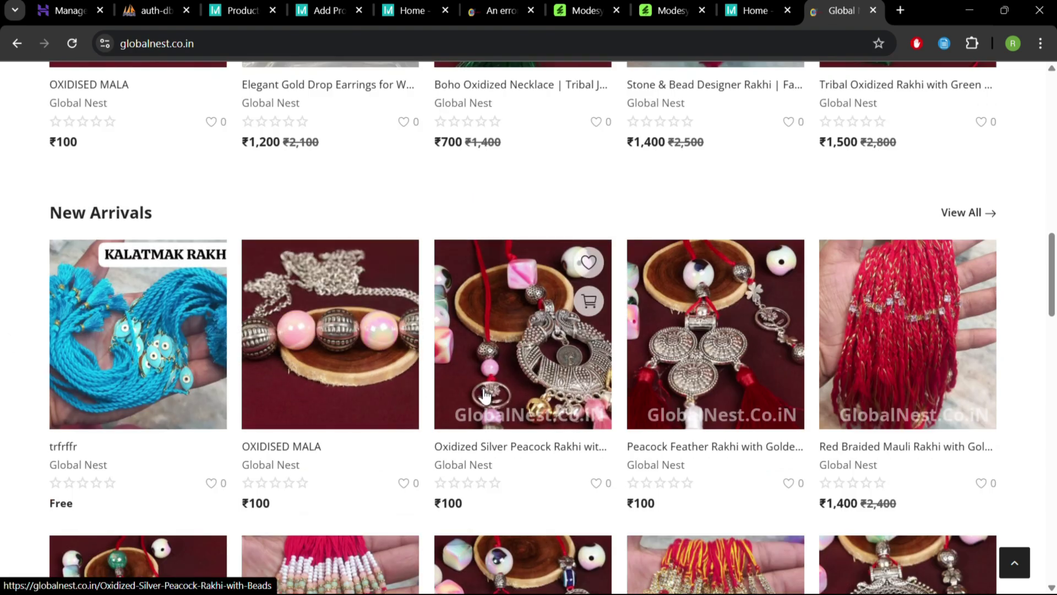
click(202, 359)
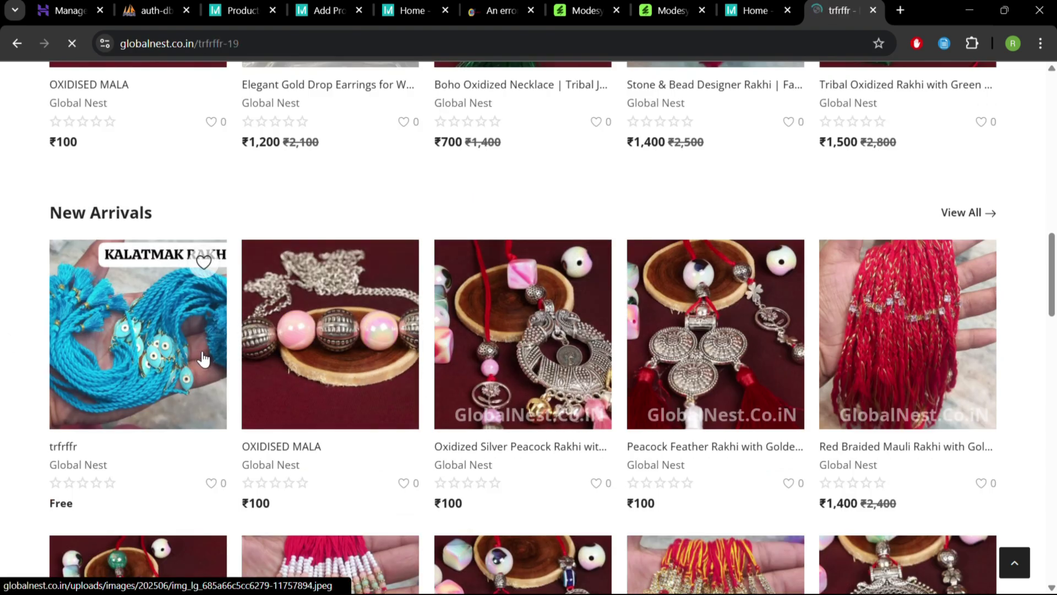
scroll(485, 363, down, 1)
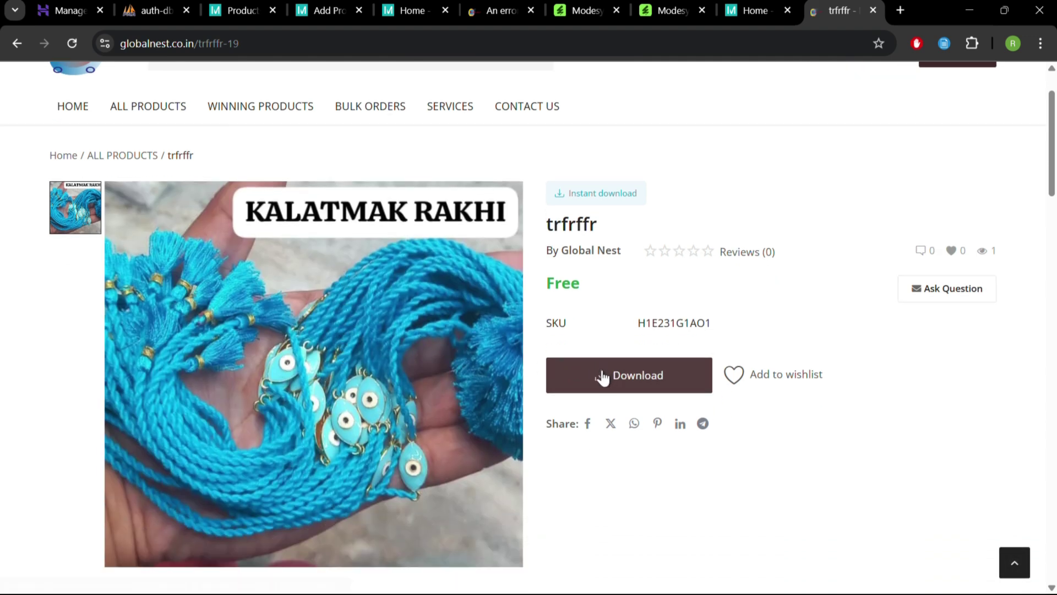
scroll(659, 293, up, 1)
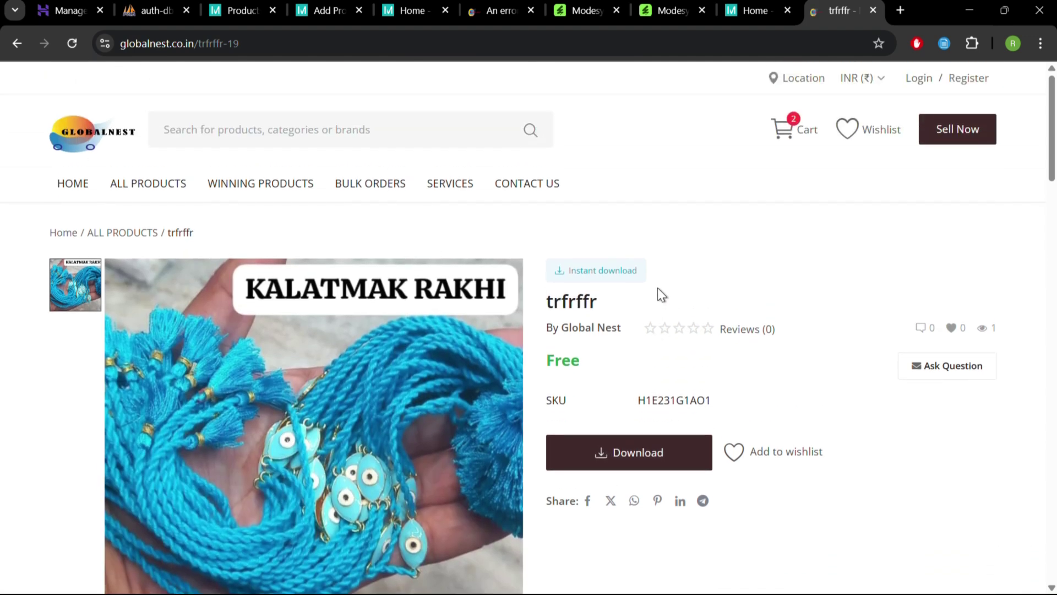
scroll(451, 369, down, 8)
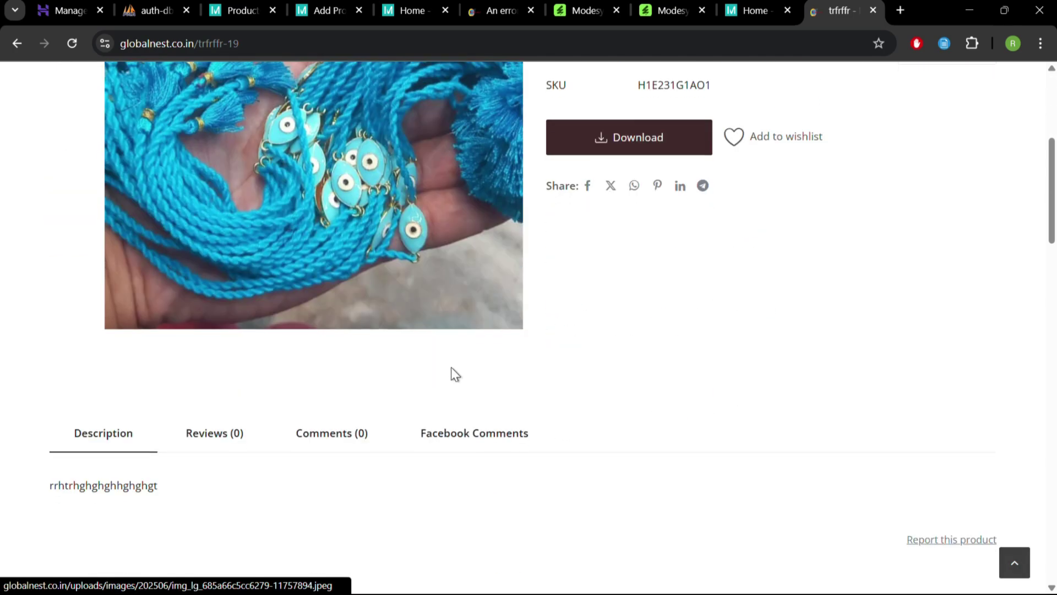
scroll(451, 371, down, 10)
scroll(450, 380, up, 12)
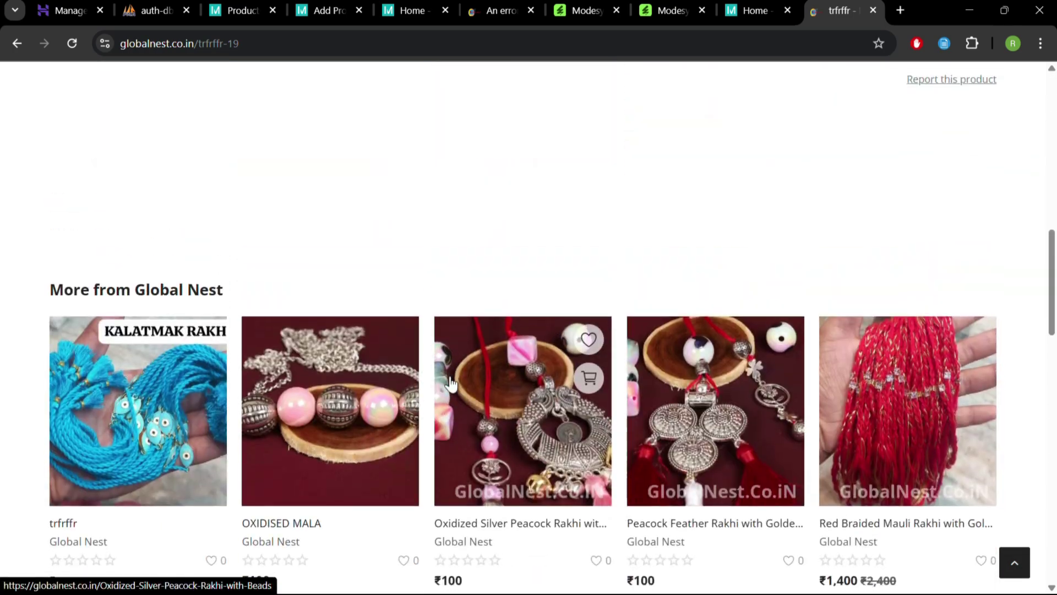
scroll(451, 383, up, 8)
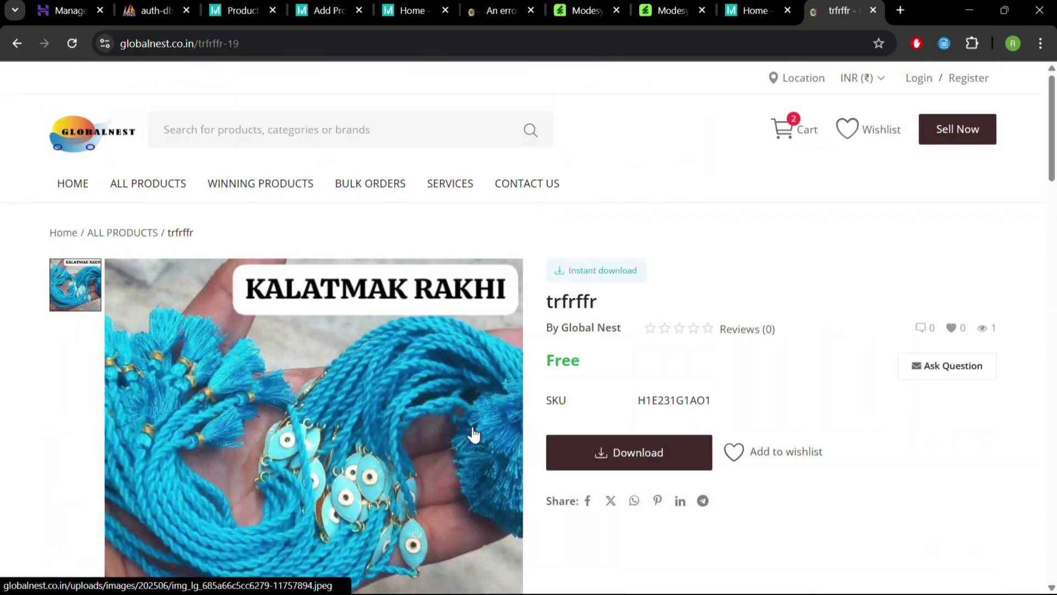